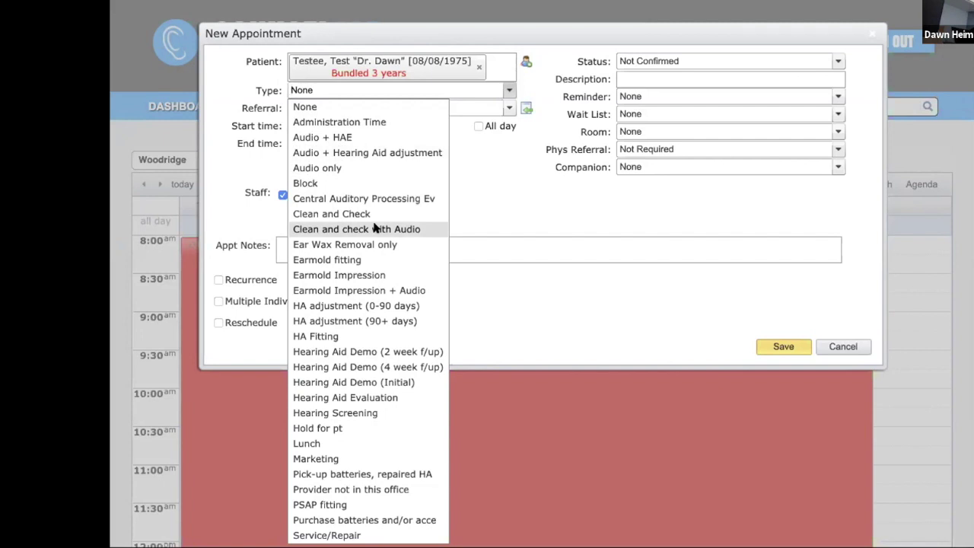
- Close the unsaved new appointment and open the appointment types administration to review the active types
{"action": "left_click", "coordinate": [873, 33]}
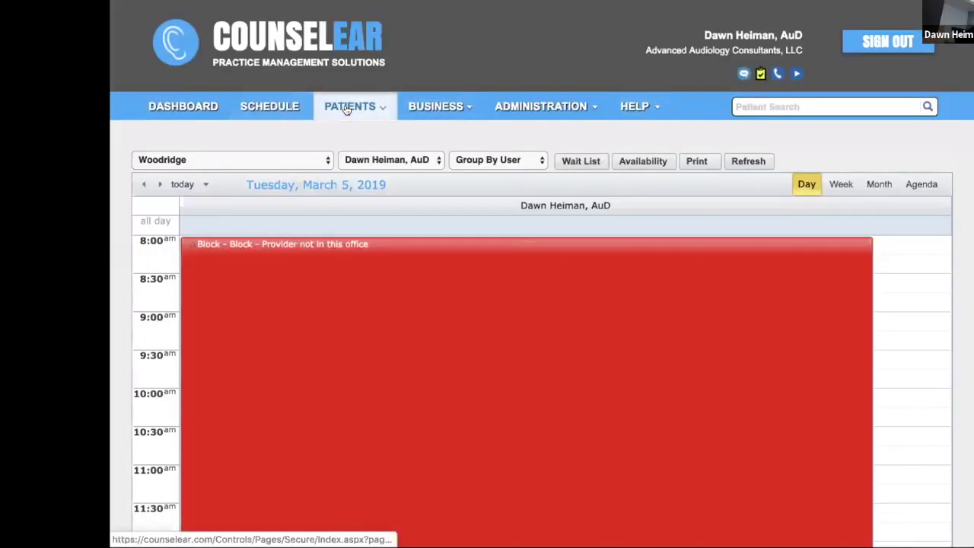
{"action": "left_click", "coordinate": [450, 109]}
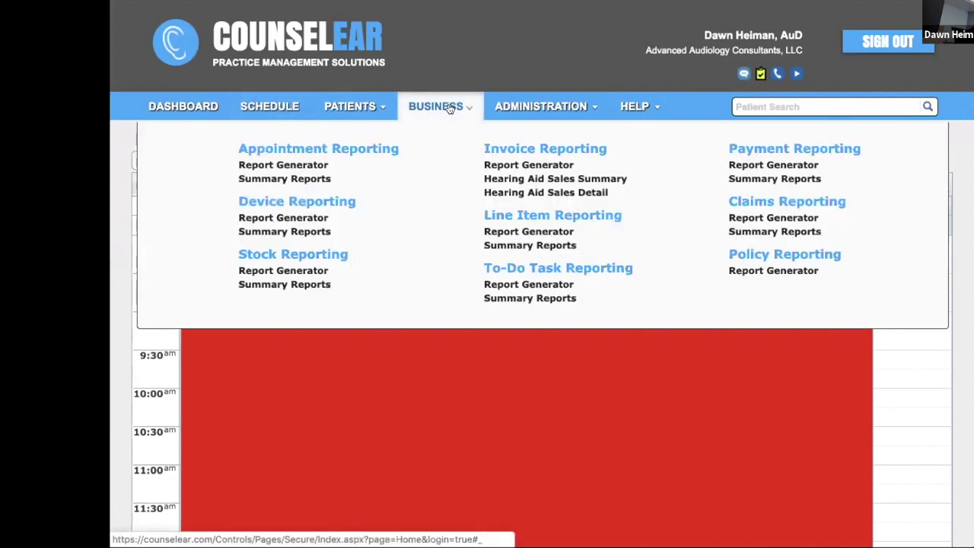
{"action": "left_click", "coordinate": [539, 106]}
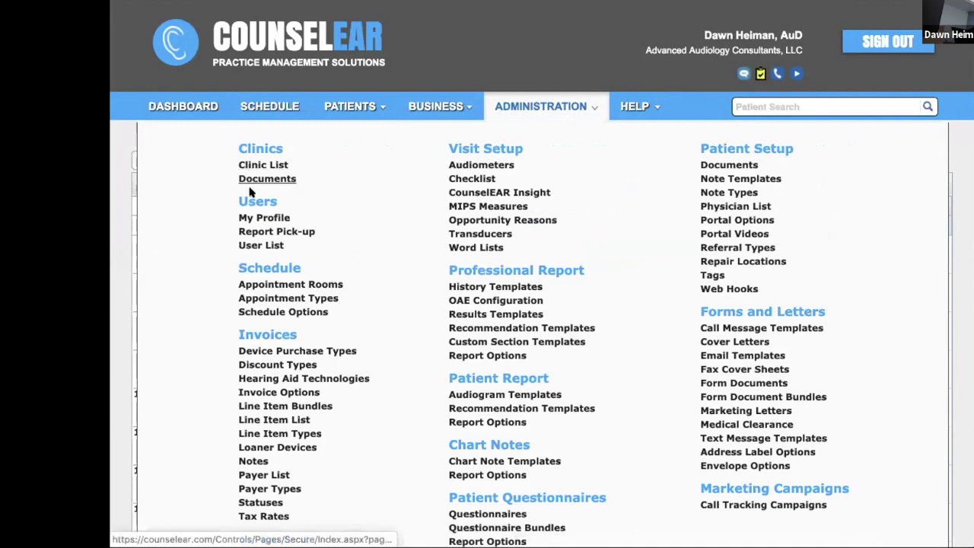
{"action": "left_click", "coordinate": [256, 299]}
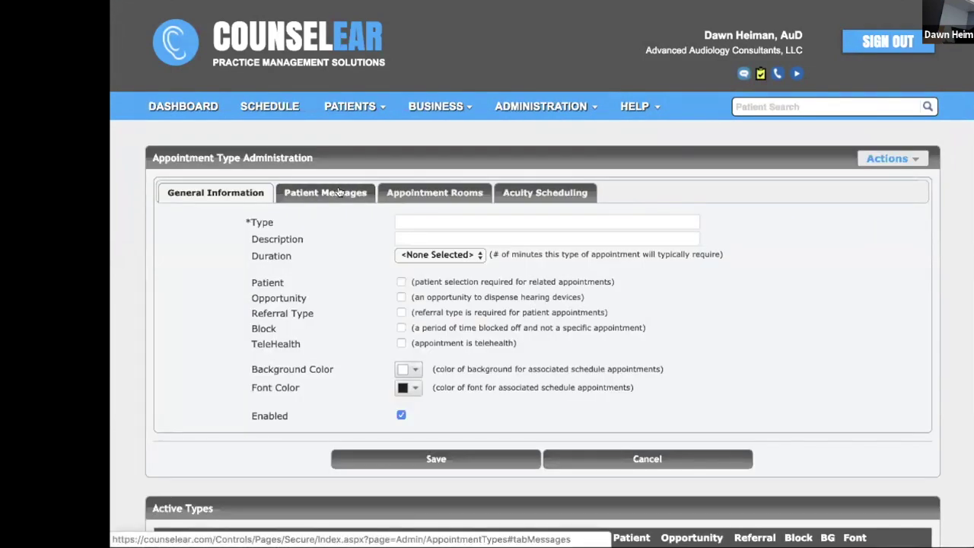
{"action": "scroll", "coordinate": [338, 190], "scroll_direction": "down", "scroll_amount": 8}
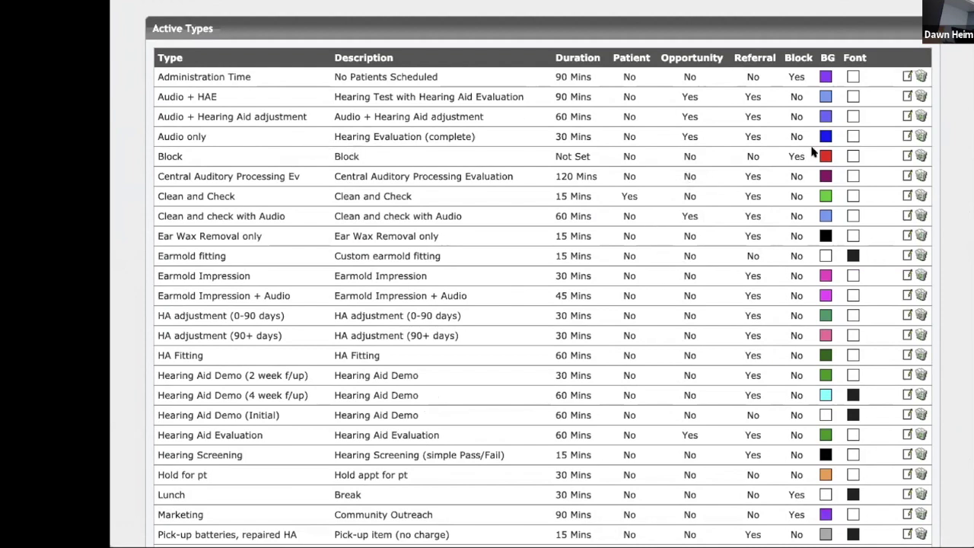
- Examine the Block appointment type's settings without changing them, then return to reviewing the active types list
{"action": "left_click", "coordinate": [906, 156]}
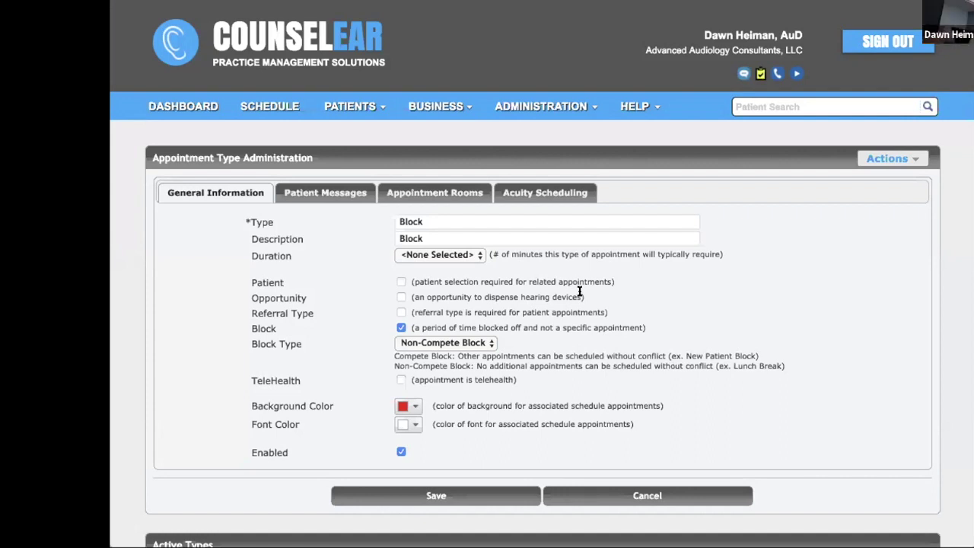
{"action": "left_click", "coordinate": [625, 496]}
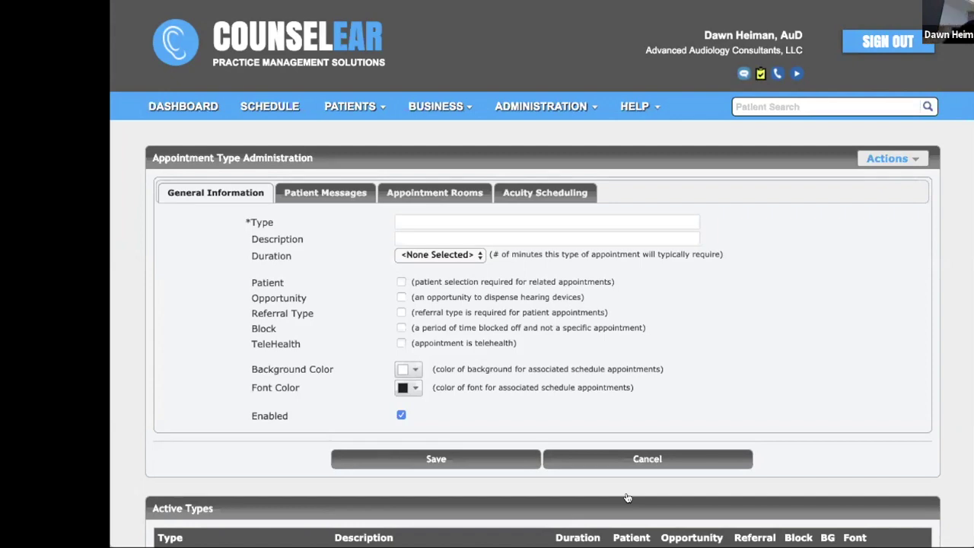
{"action": "scroll", "coordinate": [169, 490], "scroll_direction": "down", "scroll_amount": 10}
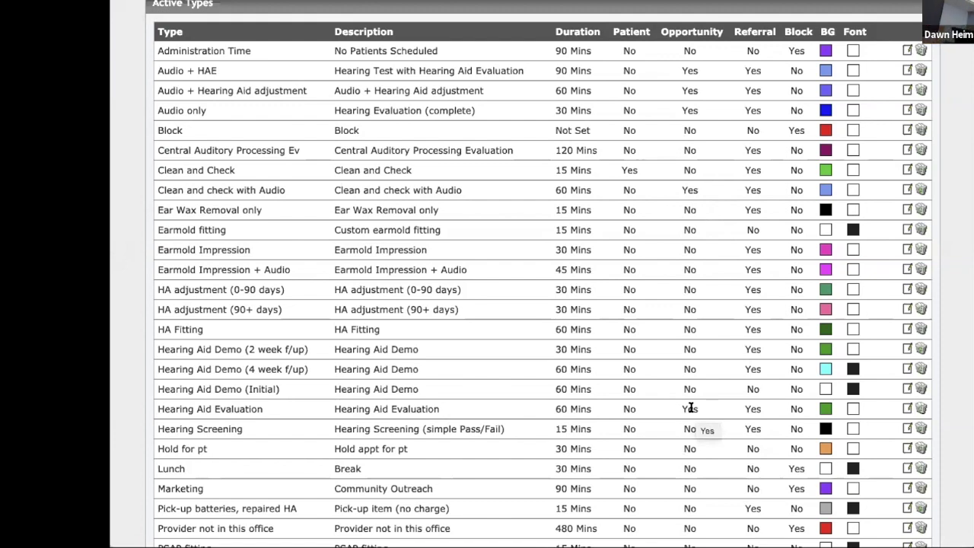
{"action": "scroll", "coordinate": [690, 409], "scroll_direction": "up", "scroll_amount": 8}
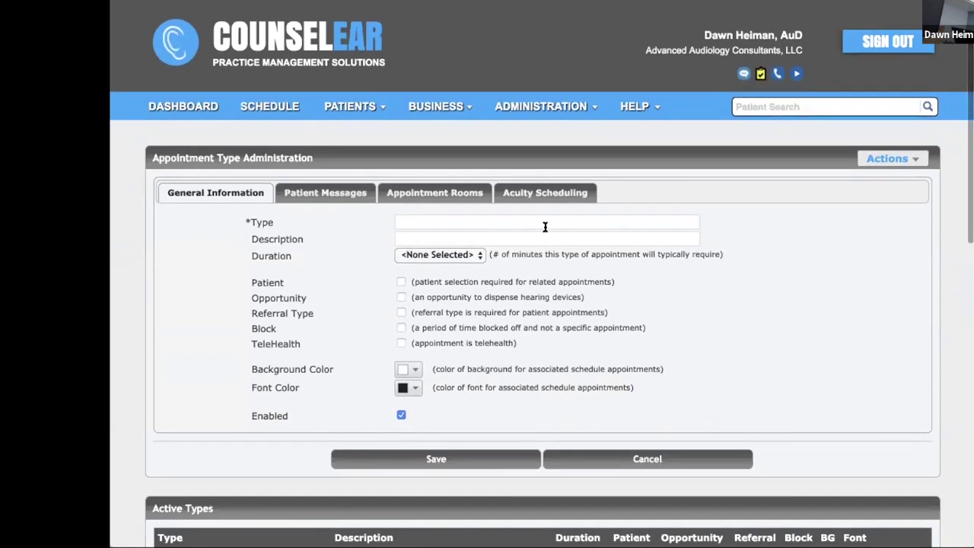
- Start a new appointment in the schedule for March 5, 2019 at 9:00 AM and assign the test patient
{"action": "left_click", "coordinate": [273, 106]}
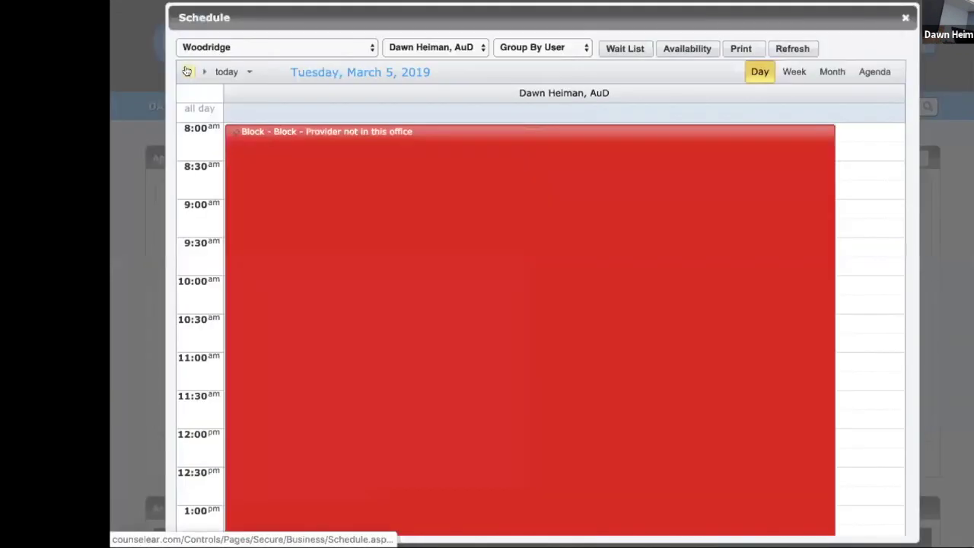
{"action": "left_click", "coordinate": [844, 207]}
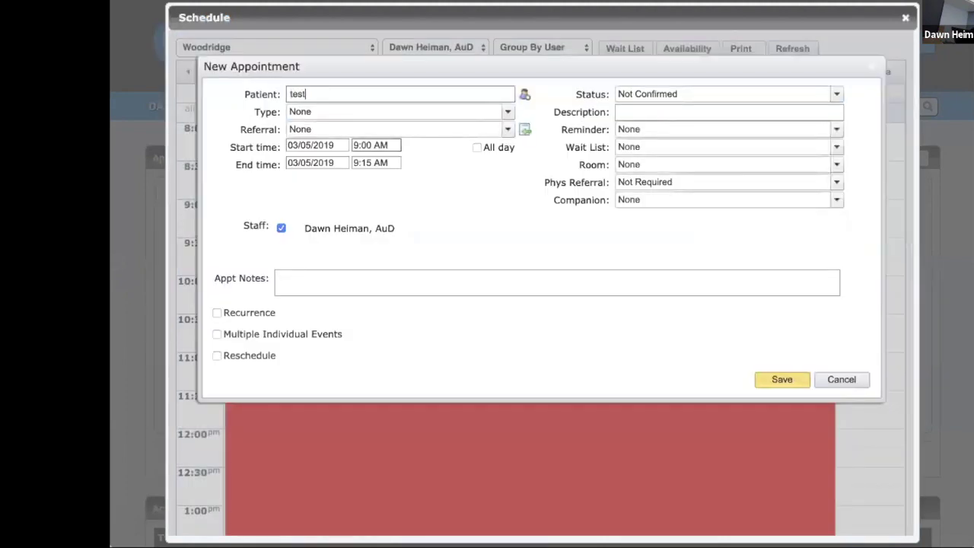
{"action": "left_click", "coordinate": [323, 112]}
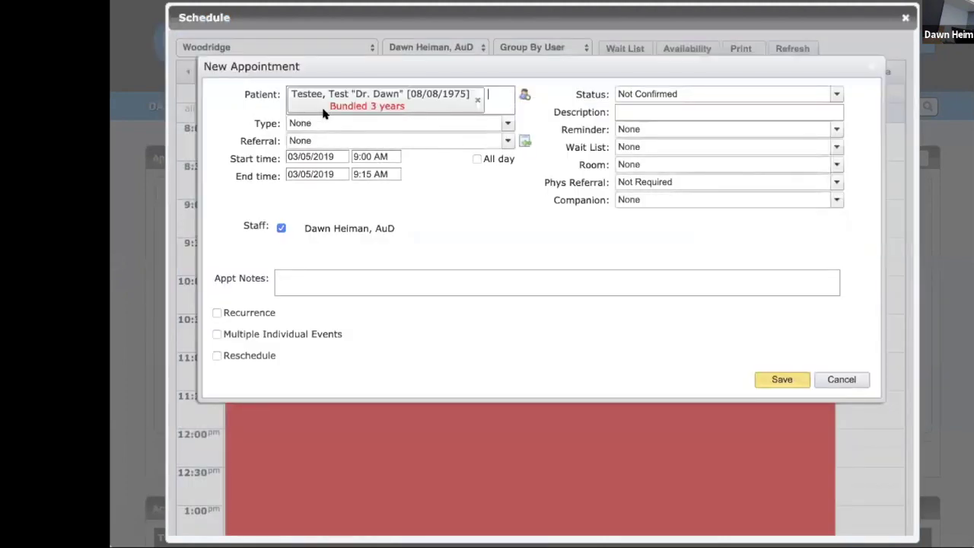
- Set the appointment type to Audio + HAE and the referral to Follow-up, and save it despite the staff conflict
{"action": "left_click", "coordinate": [507, 123]}
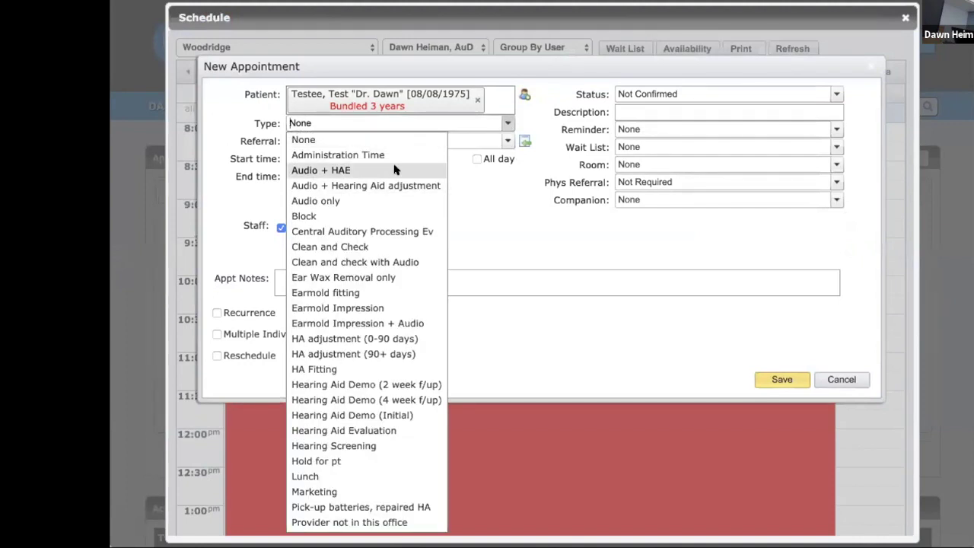
{"action": "left_click", "coordinate": [395, 170]}
{"action": "left_click", "coordinate": [507, 142]}
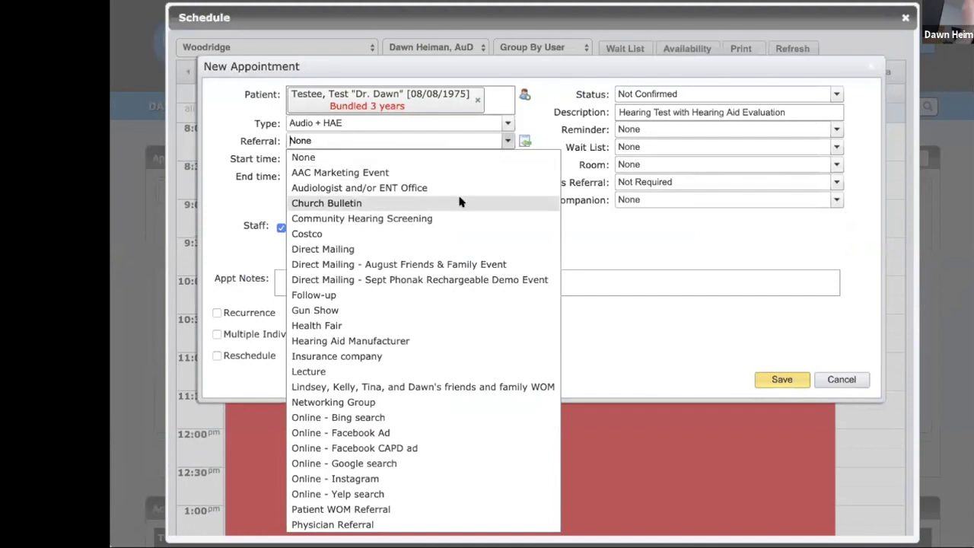
{"action": "left_click", "coordinate": [406, 296]}
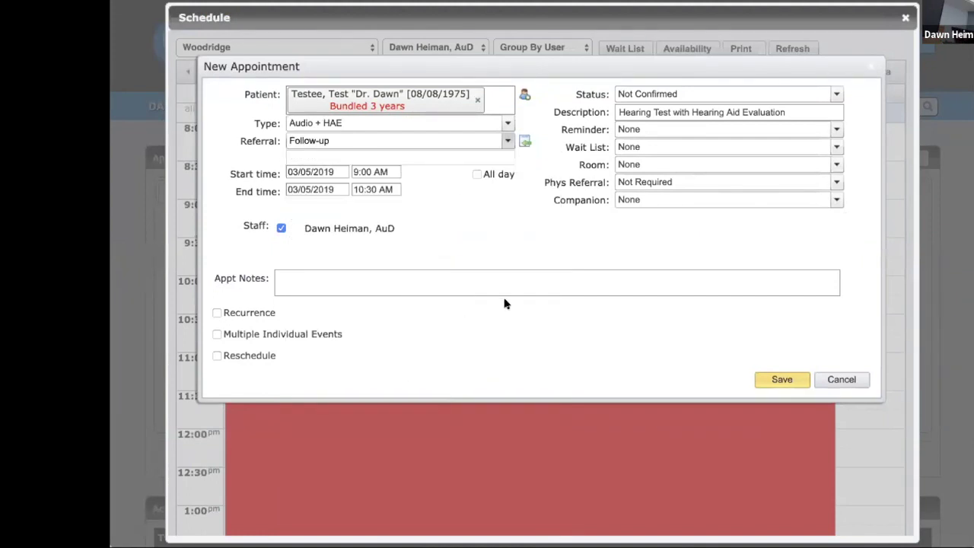
{"action": "left_click", "coordinate": [783, 379]}
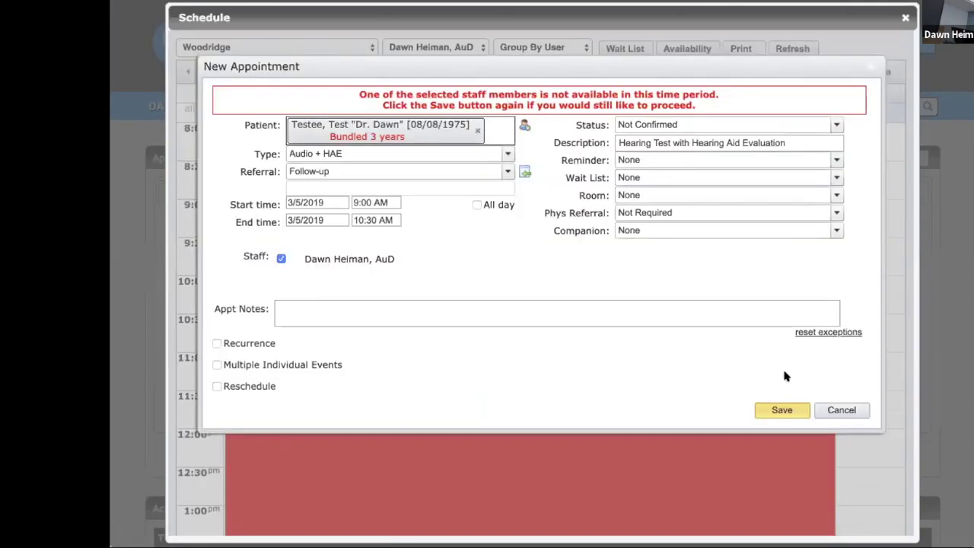
{"action": "left_click", "coordinate": [779, 410]}
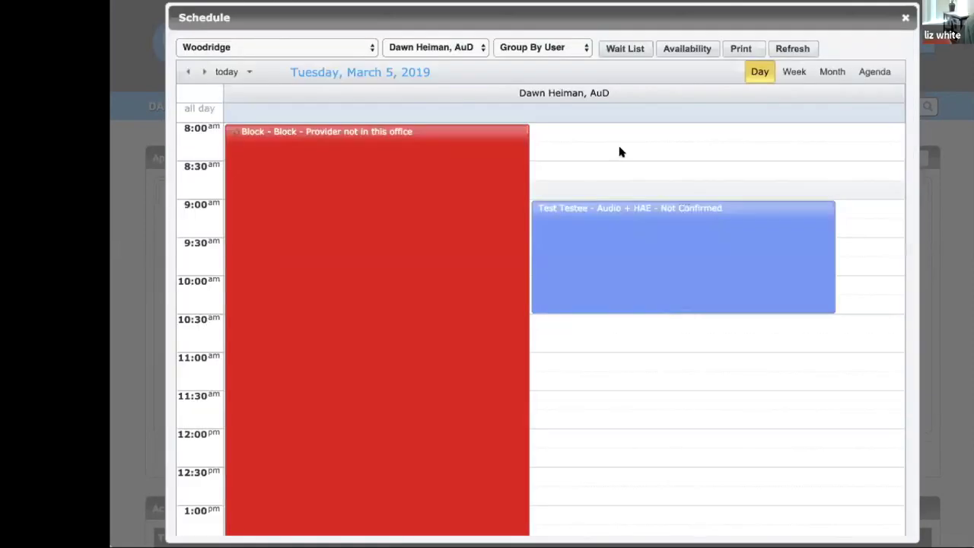
- Open the chart note from the 9:00 AM Audio + HAE appointment's details and check the Visit Checklist Status options
{"action": "mouse_move", "coordinate": [629, 241]}
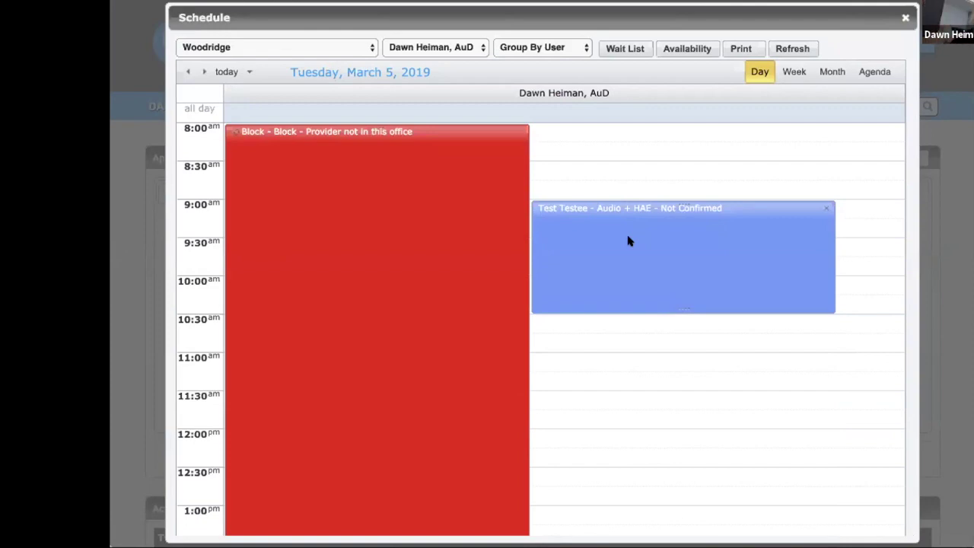
{"action": "mouse_move", "coordinate": [670, 214]}
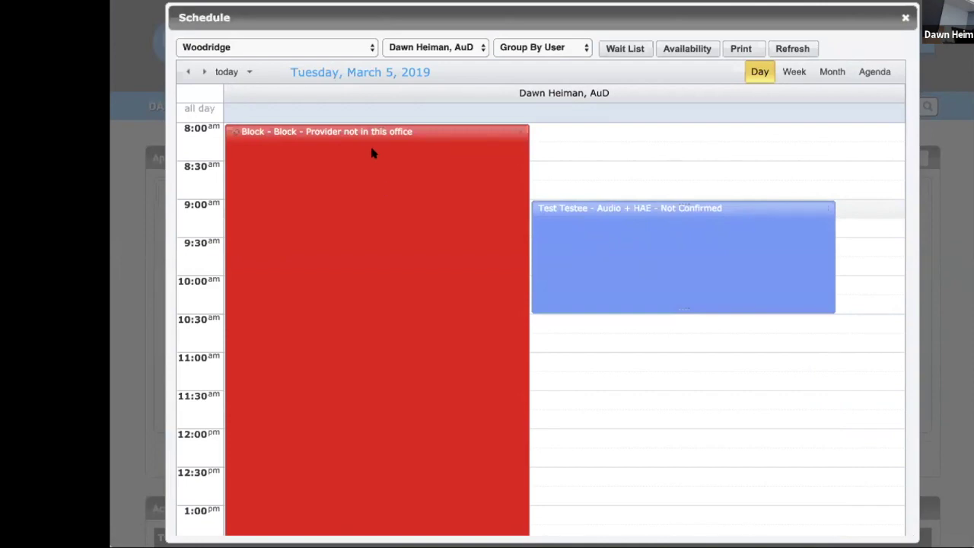
{"action": "mouse_move", "coordinate": [566, 230]}
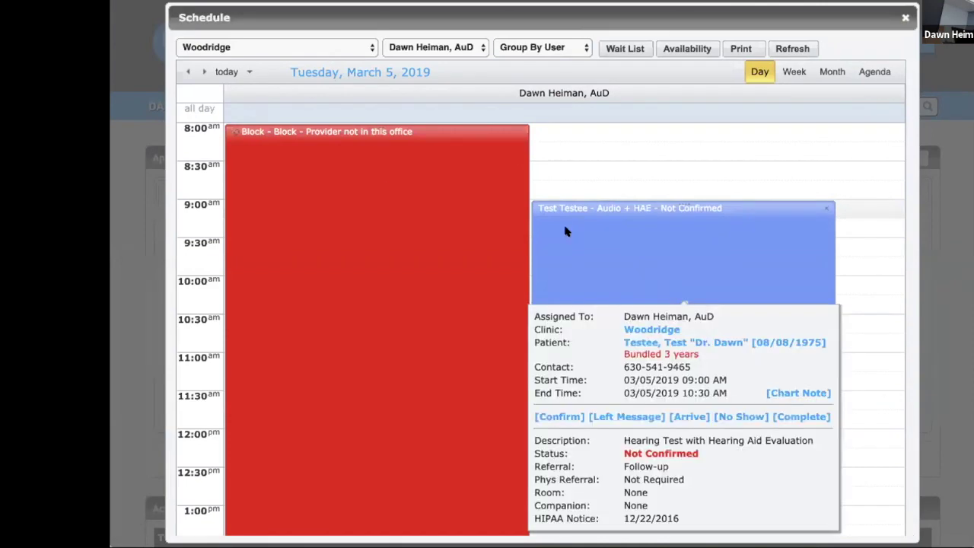
{"action": "left_click", "coordinate": [787, 393]}
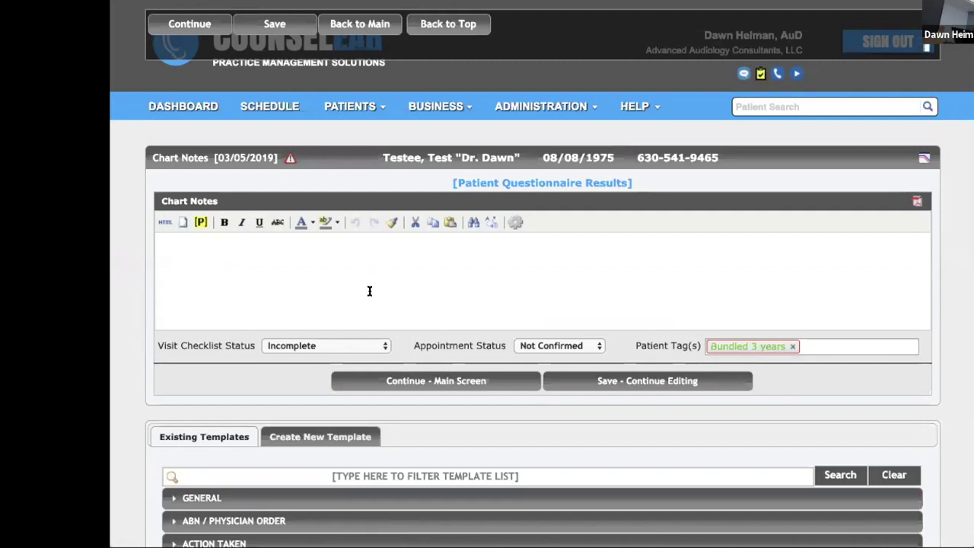
{"action": "left_click", "coordinate": [360, 347]}
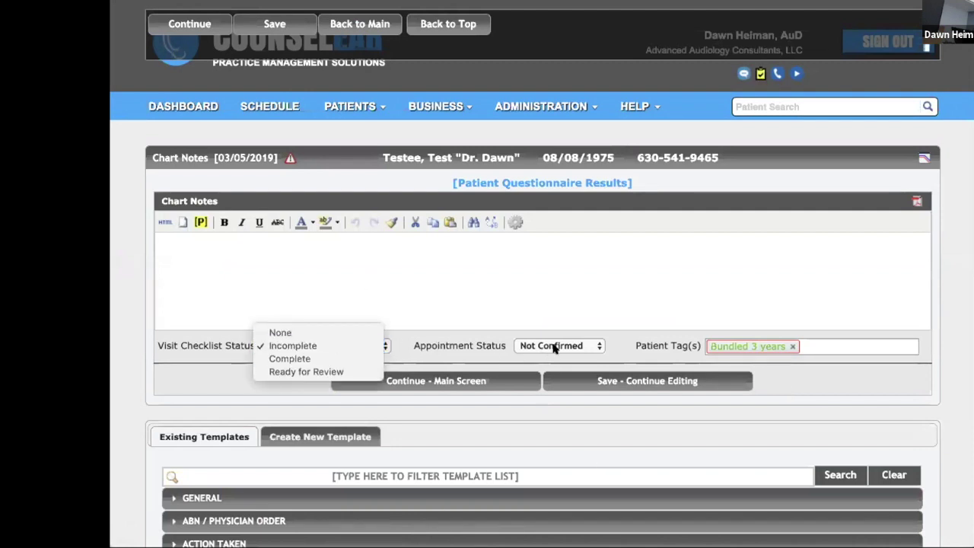
{"action": "left_click", "coordinate": [503, 289]}
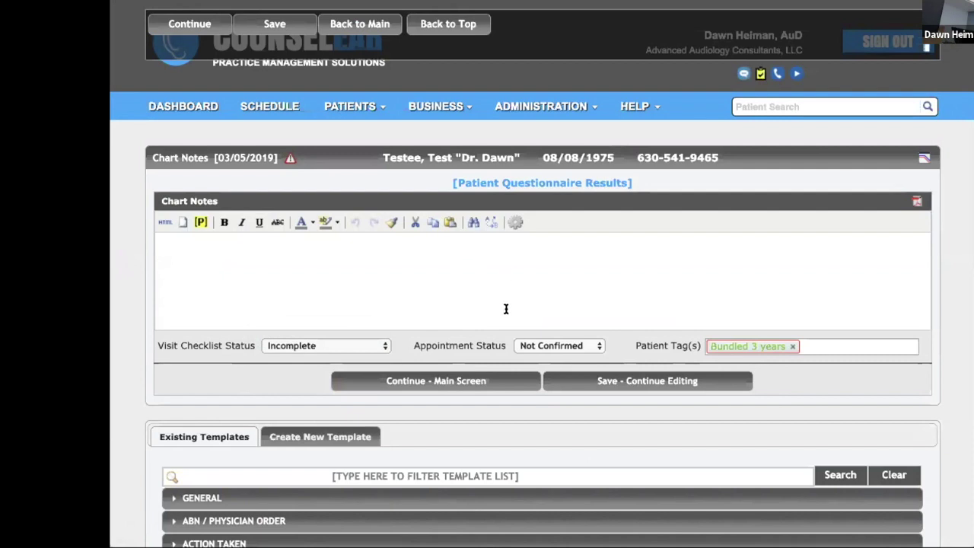
- Import the 09/18/2018 ADULT HISTORY FORM questionnaire results into the chart notes as a horizontal list
{"action": "left_click", "coordinate": [474, 267]}
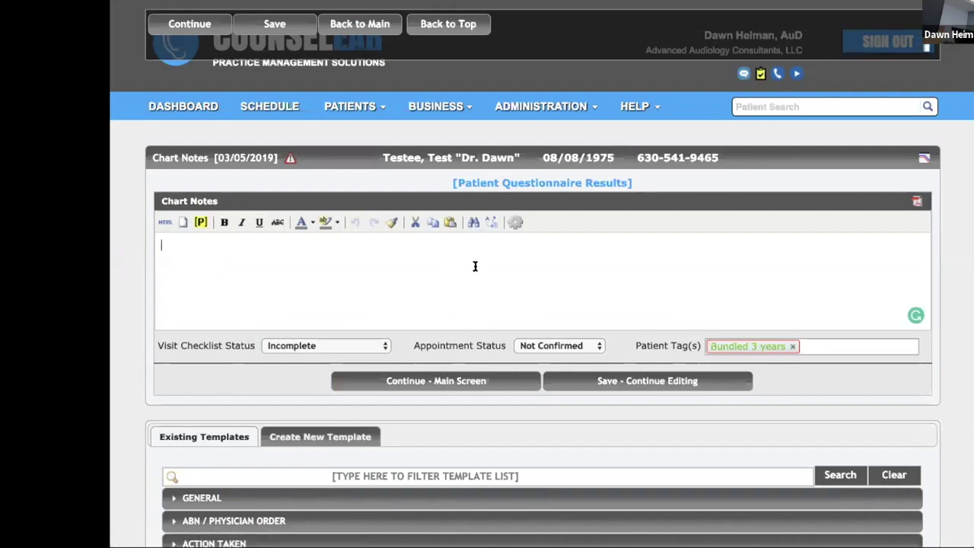
{"action": "left_click", "coordinate": [496, 183]}
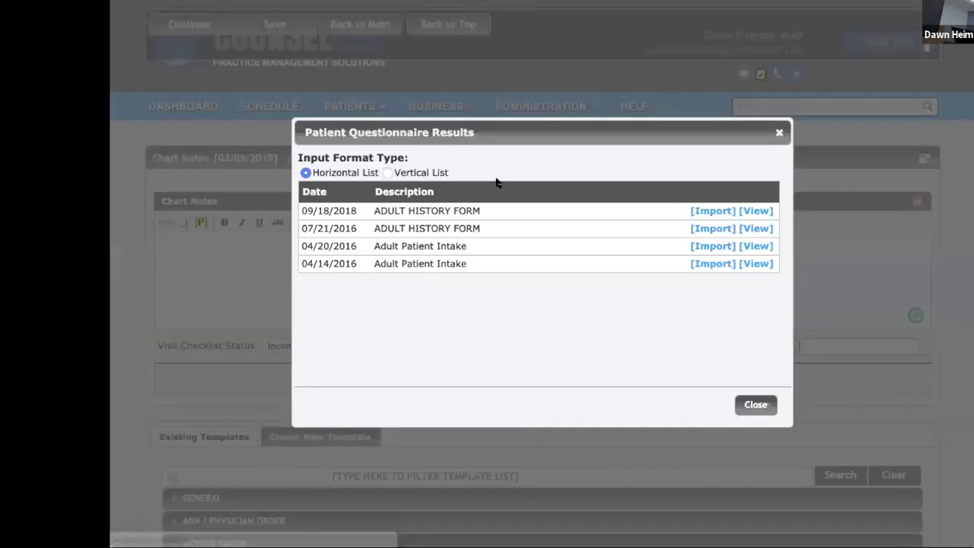
{"action": "left_click", "coordinate": [696, 210]}
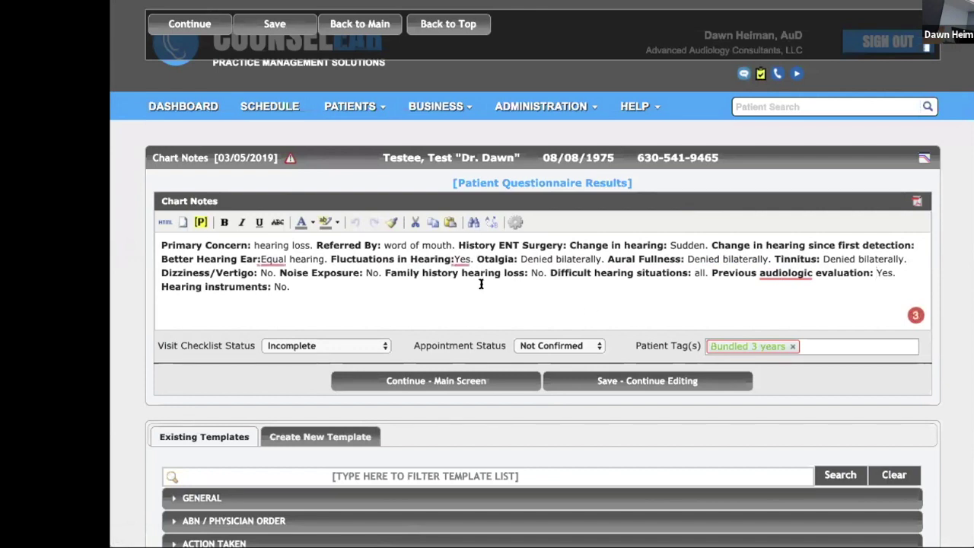
- Add the line "Patient reports decreased hearing." below the imported history and continue to the visit's main screen
{"action": "left_click", "coordinate": [319, 292]}
{"action": "type", "text": "Patient reports decreased hearing."}
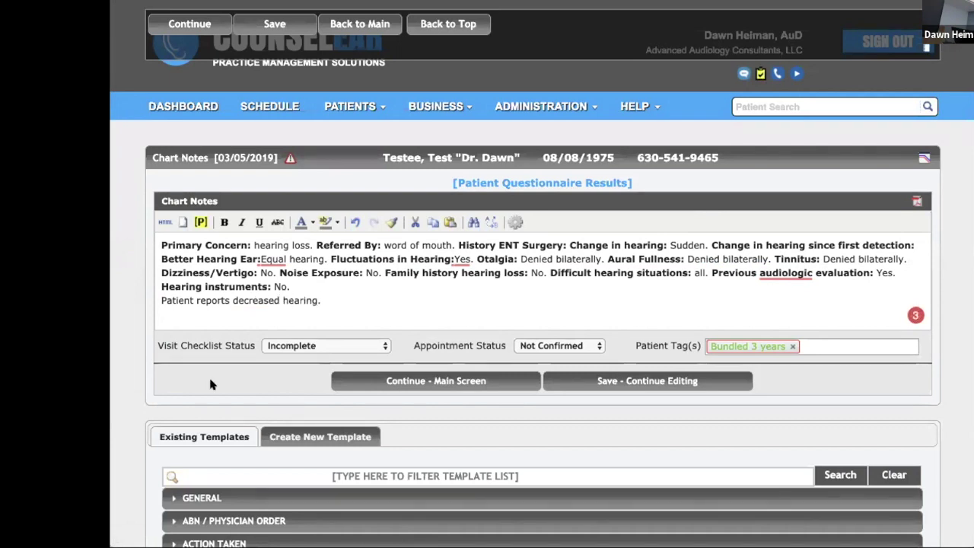
{"action": "left_click", "coordinate": [381, 380]}
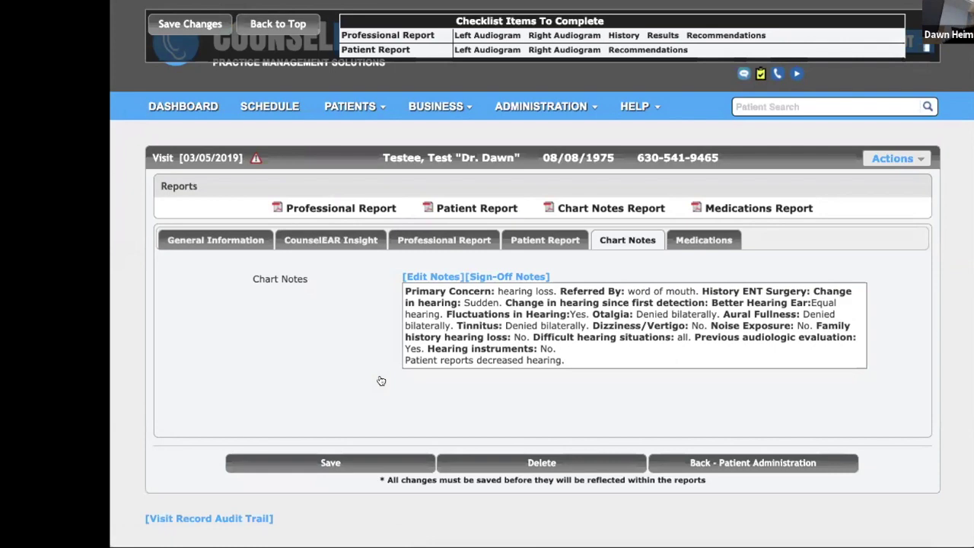
- Review the visit's general information and auto-calculate its visit codes
{"action": "left_click", "coordinate": [229, 238]}
{"action": "scroll", "coordinate": [557, 281], "scroll_direction": "down", "scroll_amount": 2}
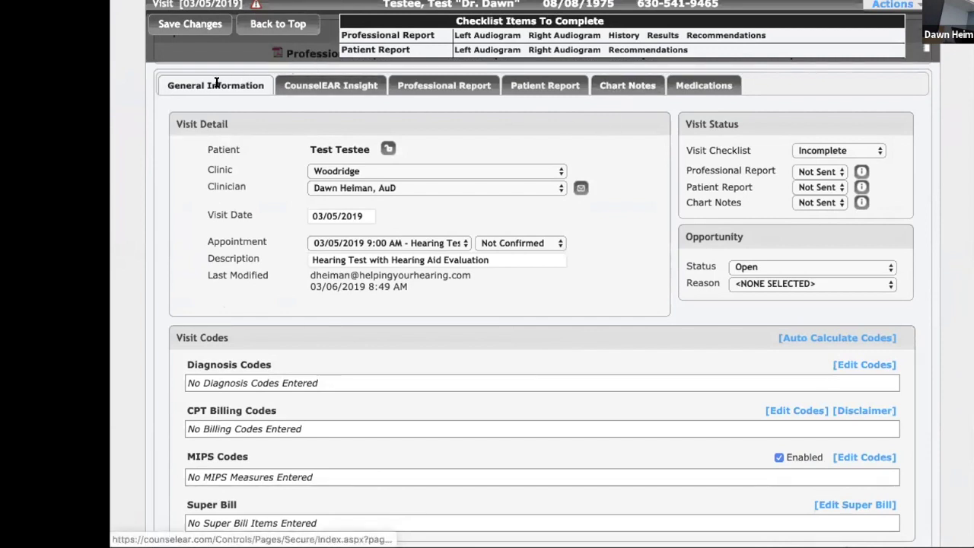
{"action": "scroll", "coordinate": [518, 105], "scroll_direction": "down", "scroll_amount": 1}
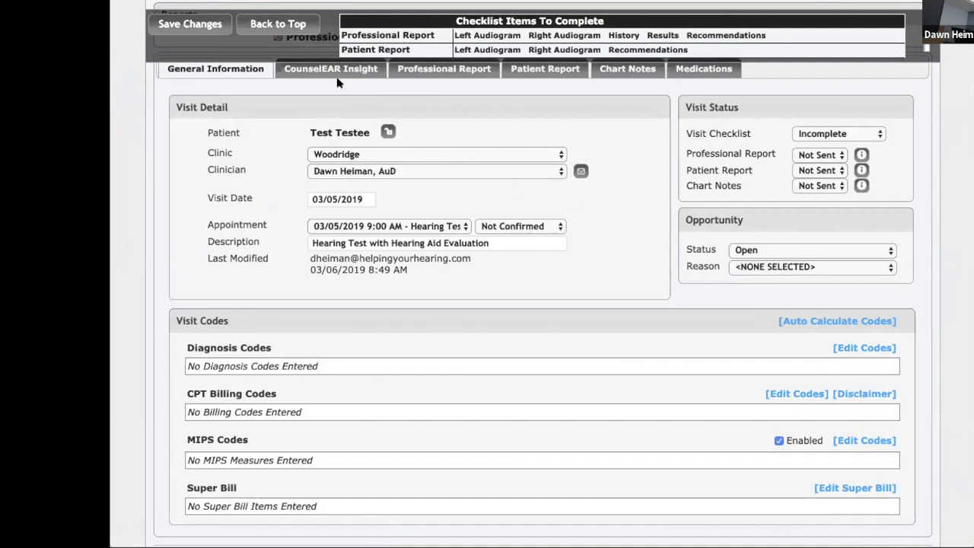
{"action": "left_click", "coordinate": [835, 322]}
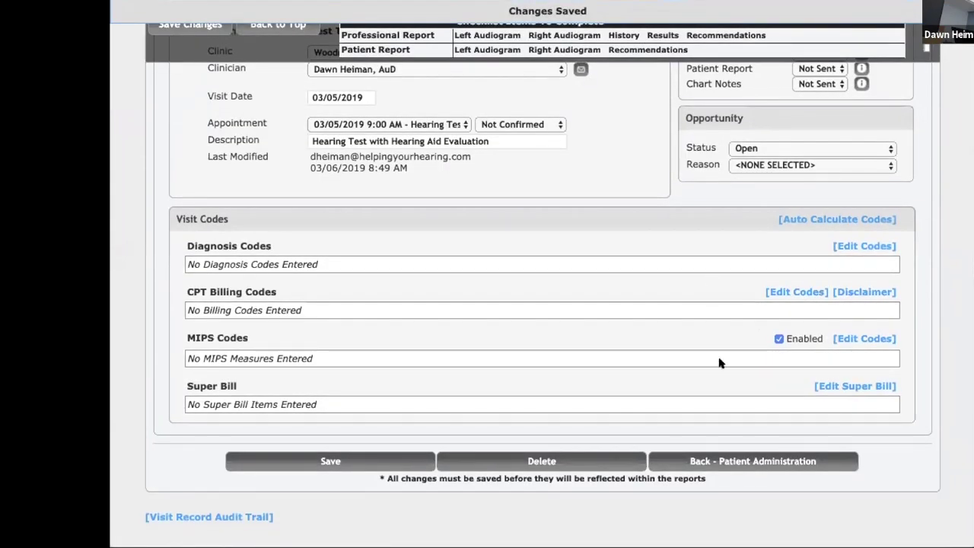
{"action": "scroll", "coordinate": [717, 410], "scroll_direction": "up", "scroll_amount": 3}
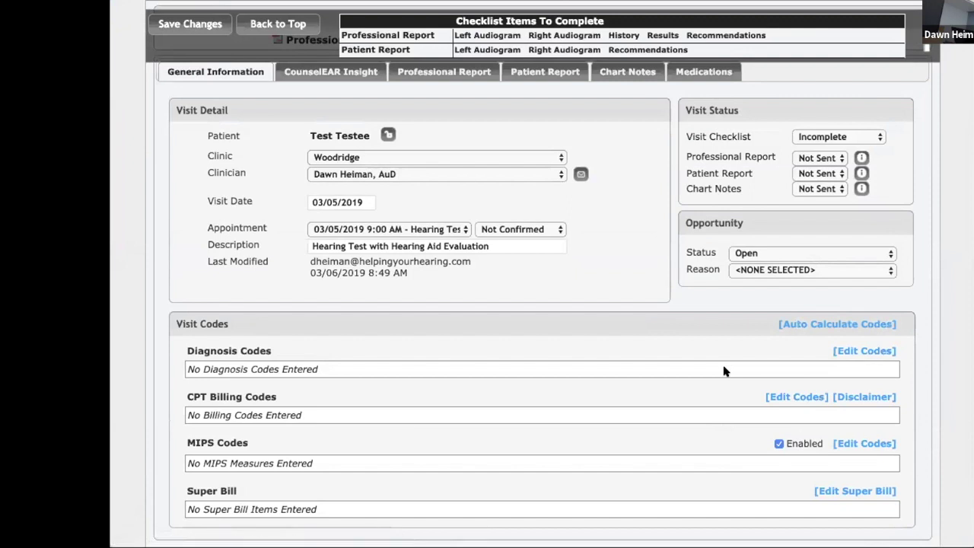
{"action": "scroll", "coordinate": [556, 315], "scroll_direction": "up", "scroll_amount": 1}
{"action": "scroll", "coordinate": [556, 315], "scroll_direction": "up", "scroll_amount": 1}
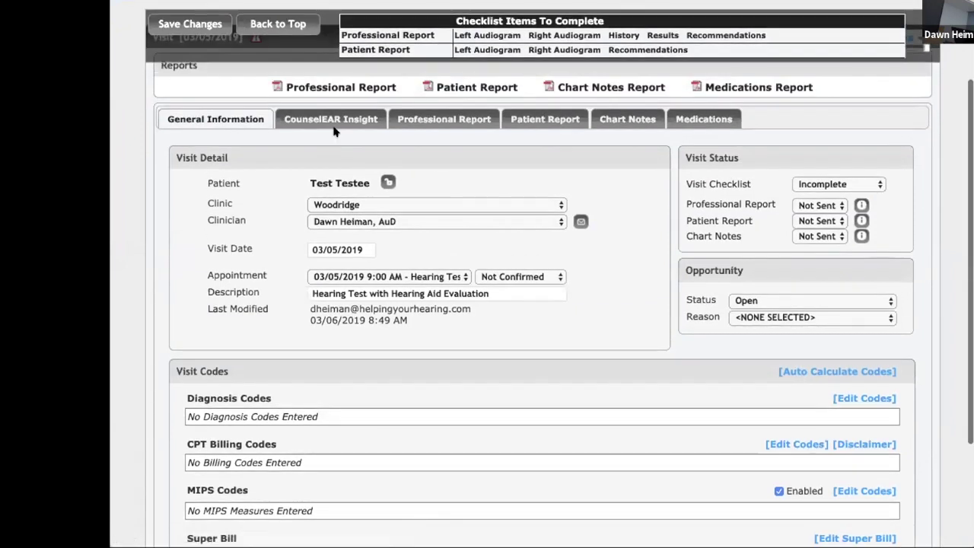
- Open CounselEAR Insight for the visit and look over its case history and results categories
{"action": "left_click", "coordinate": [328, 116]}
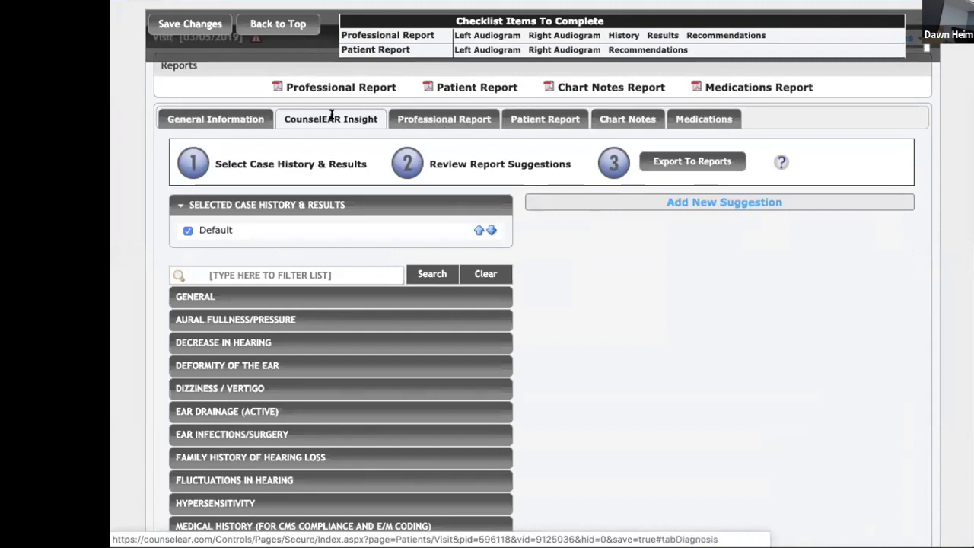
{"action": "scroll", "coordinate": [327, 253], "scroll_direction": "down", "scroll_amount": 1}
{"action": "scroll", "coordinate": [326, 252], "scroll_direction": "down", "scroll_amount": 1}
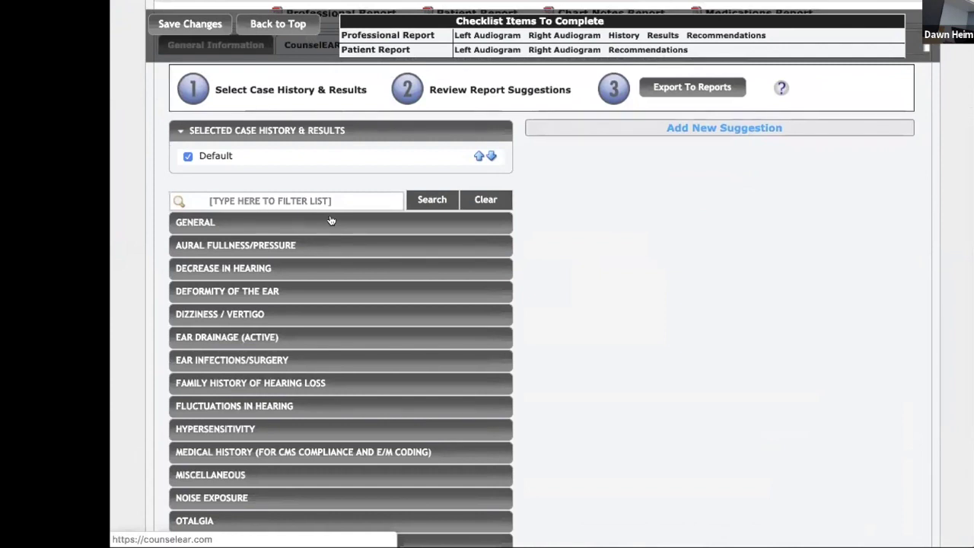
- Add the General category's "Chief Complaint:" item to the visit's selected case history and results
{"action": "scroll", "coordinate": [331, 221], "scroll_direction": "down", "scroll_amount": 3}
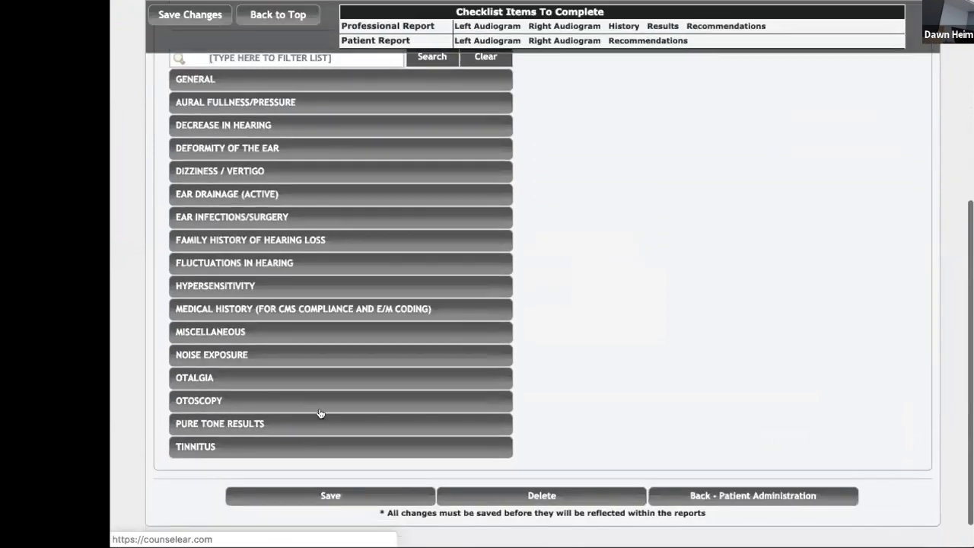
{"action": "left_click", "coordinate": [330, 448]}
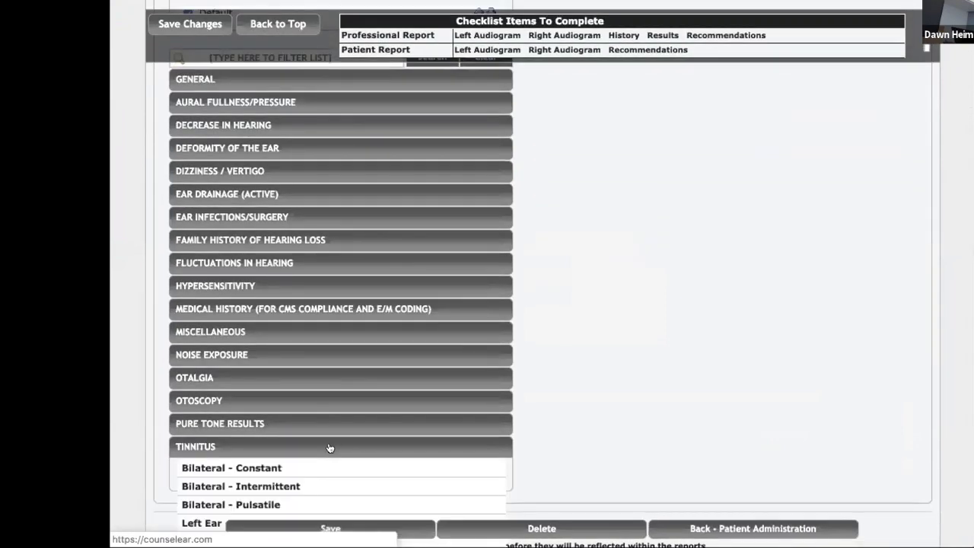
{"action": "scroll", "coordinate": [657, 297], "scroll_direction": "up", "scroll_amount": 2}
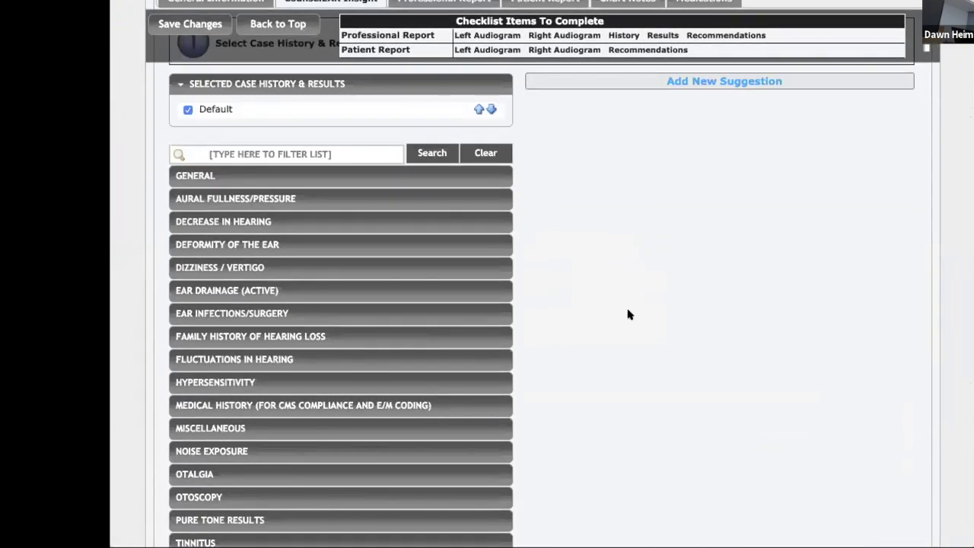
{"action": "left_click", "coordinate": [244, 382]}
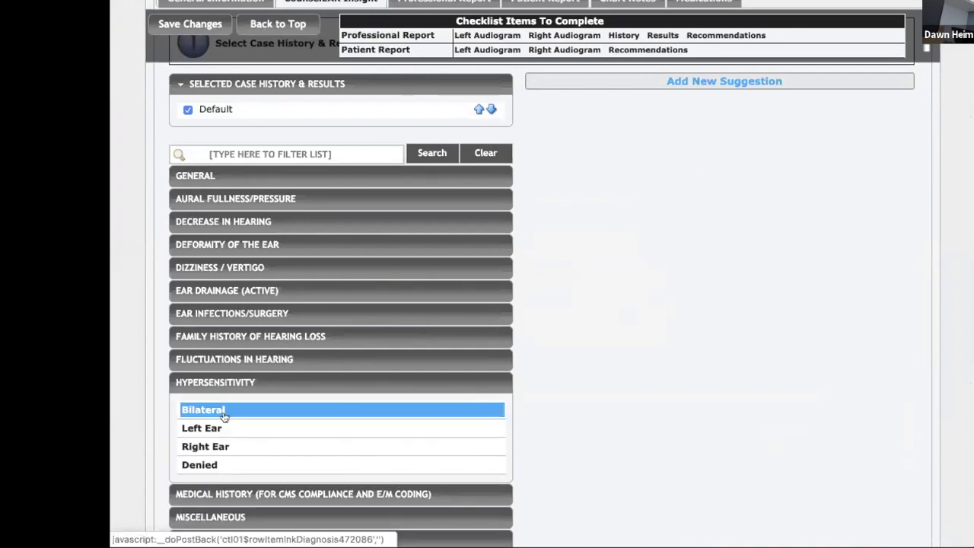
{"action": "left_click", "coordinate": [316, 175]}
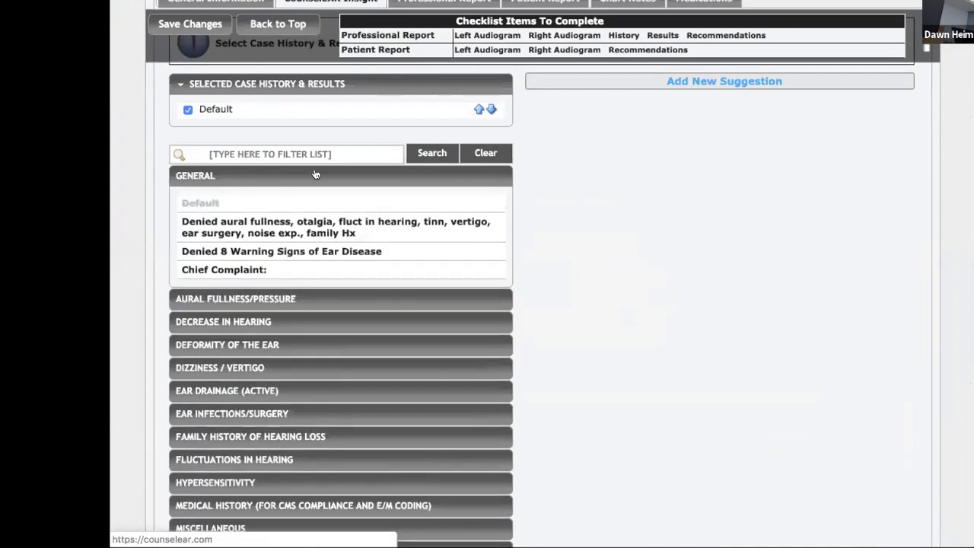
{"action": "left_click", "coordinate": [303, 269]}
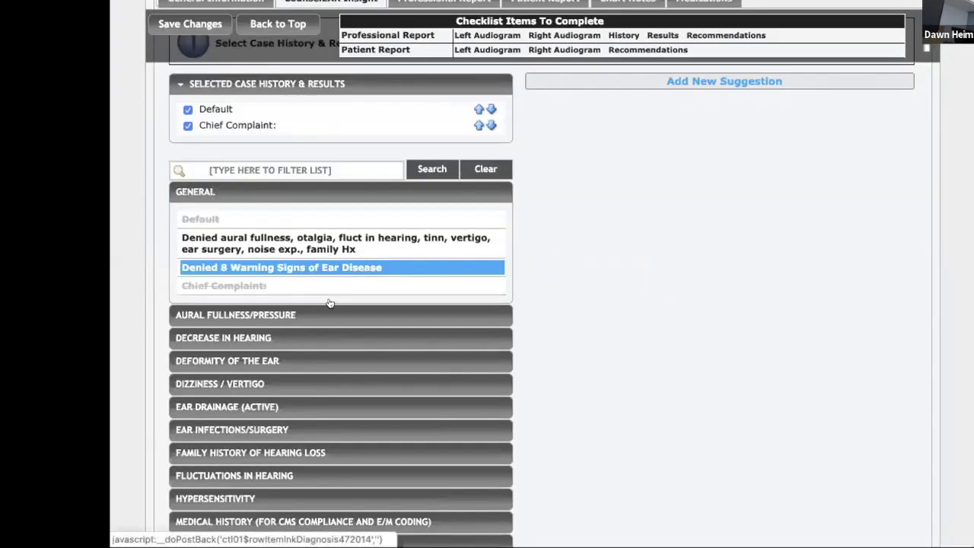
- Add the "Gradual - Bilateral" decrease in hearing and "Left Ear - Intermittent" tinnitus items to the selected case history
{"action": "left_click", "coordinate": [329, 337]}
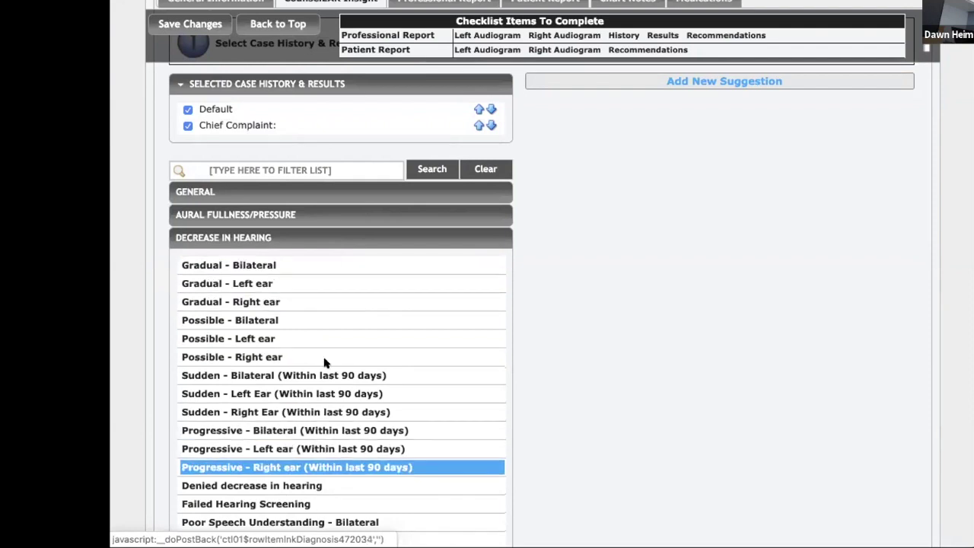
{"action": "left_click", "coordinate": [327, 266]}
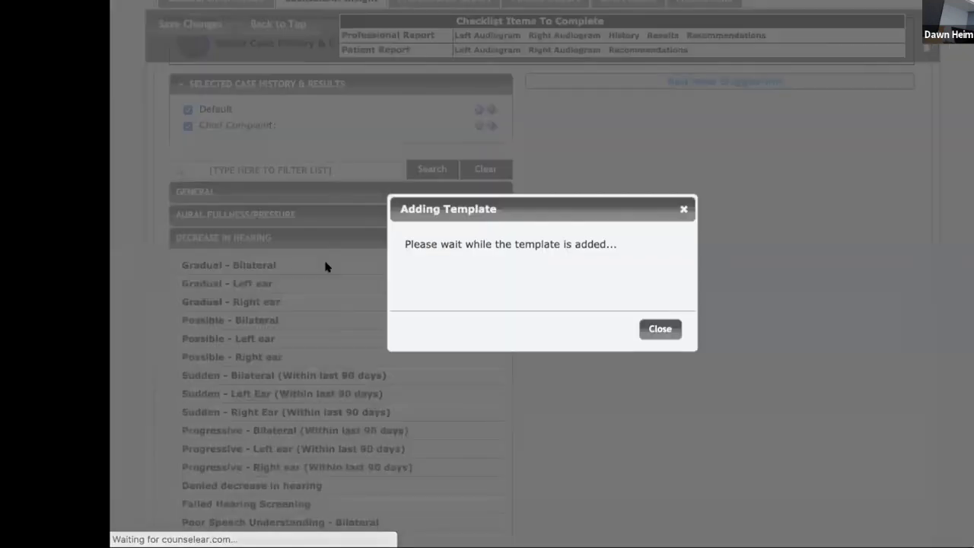
{"action": "scroll", "coordinate": [535, 353], "scroll_direction": "down", "scroll_amount": 6}
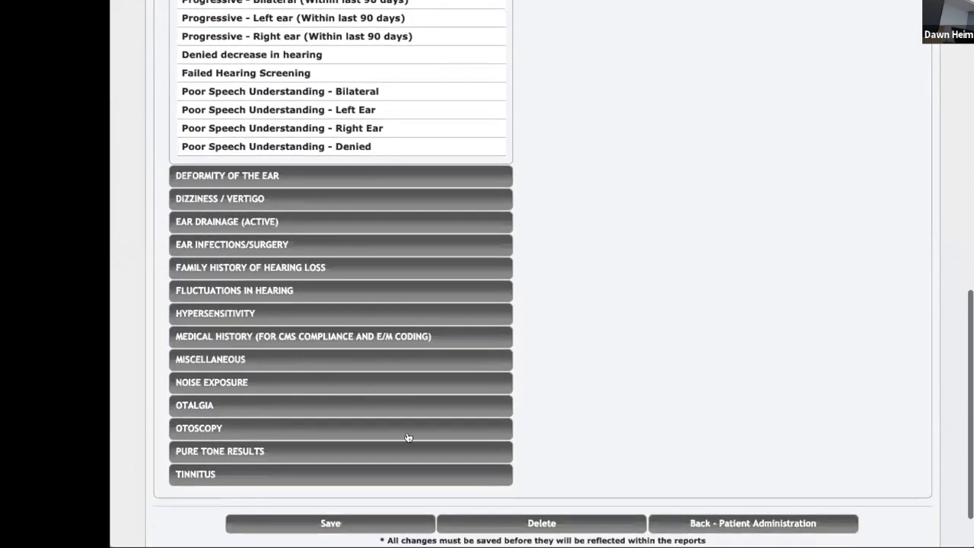
{"action": "left_click", "coordinate": [390, 471]}
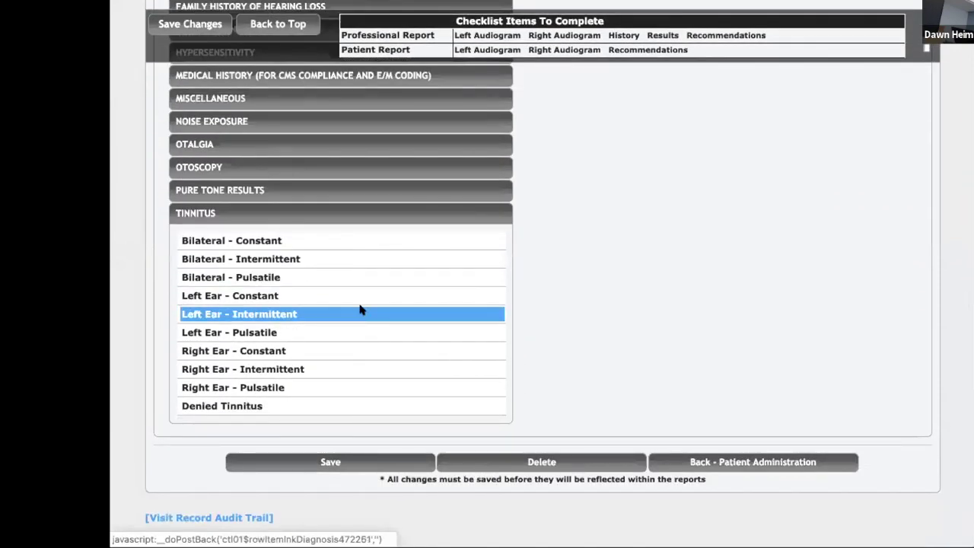
{"action": "left_click", "coordinate": [361, 310]}
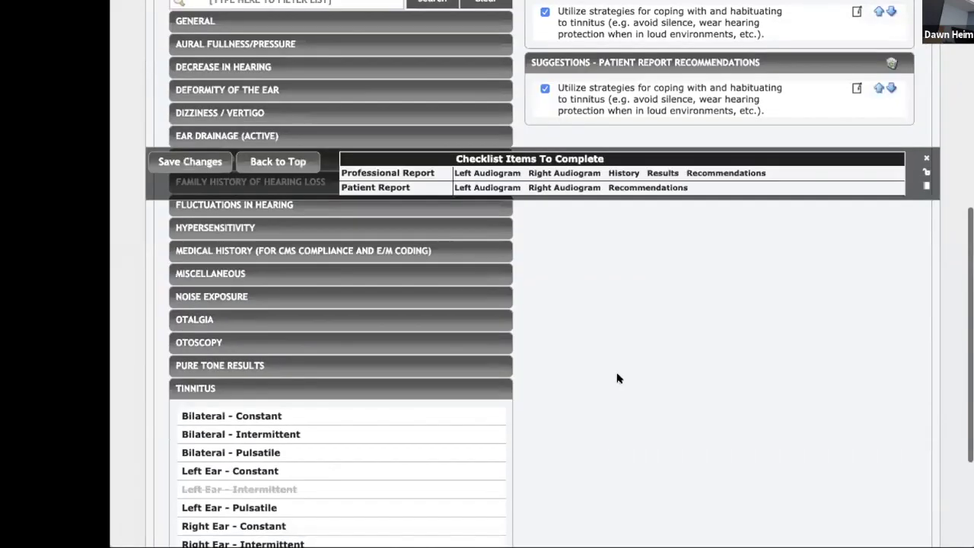
{"action": "scroll", "coordinate": [617, 379], "scroll_direction": "up", "scroll_amount": 3}
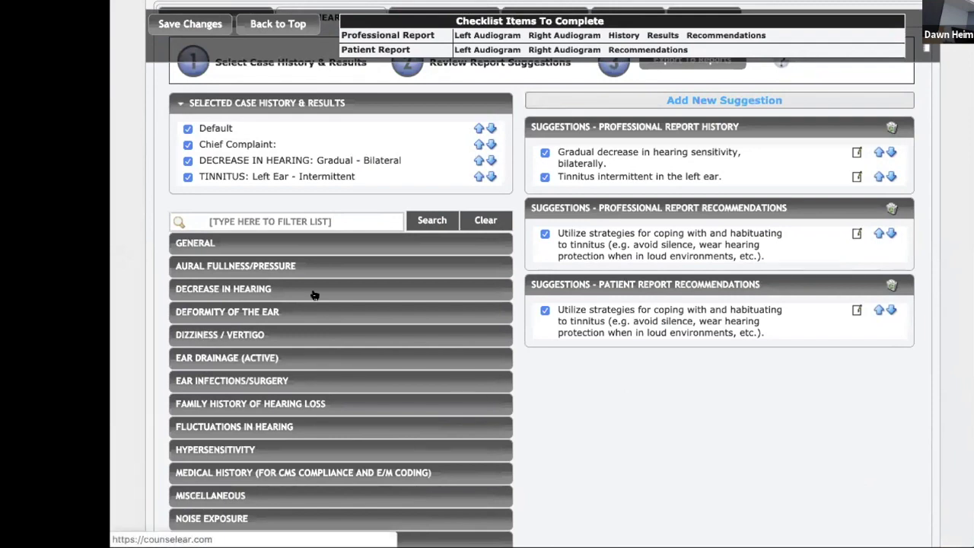
- Add the "Unsteadiness - Constant" dizziness item and the General item denying aural fullness, otalgia, tinnitus and vertigo to the case history
{"action": "left_click", "coordinate": [303, 336]}
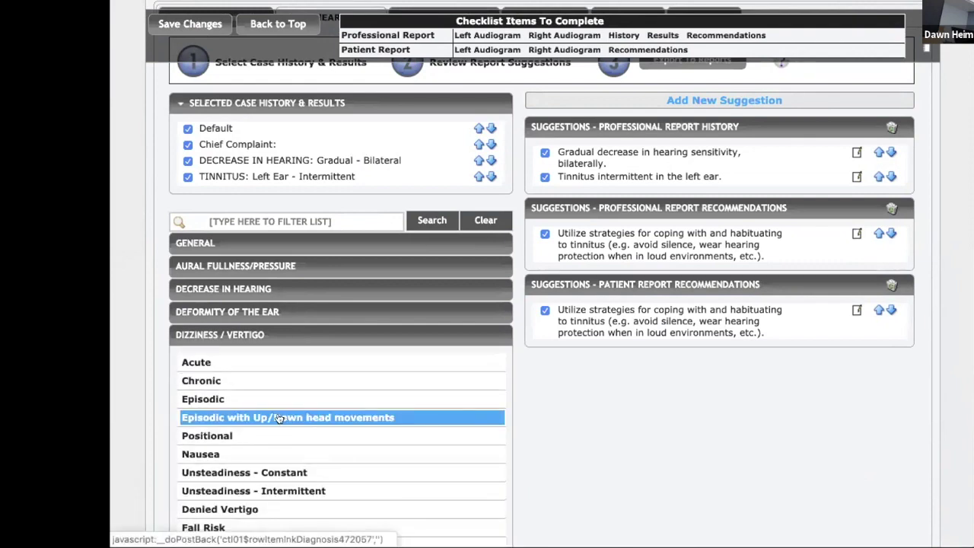
{"action": "scroll", "coordinate": [281, 430], "scroll_direction": "down", "scroll_amount": 2}
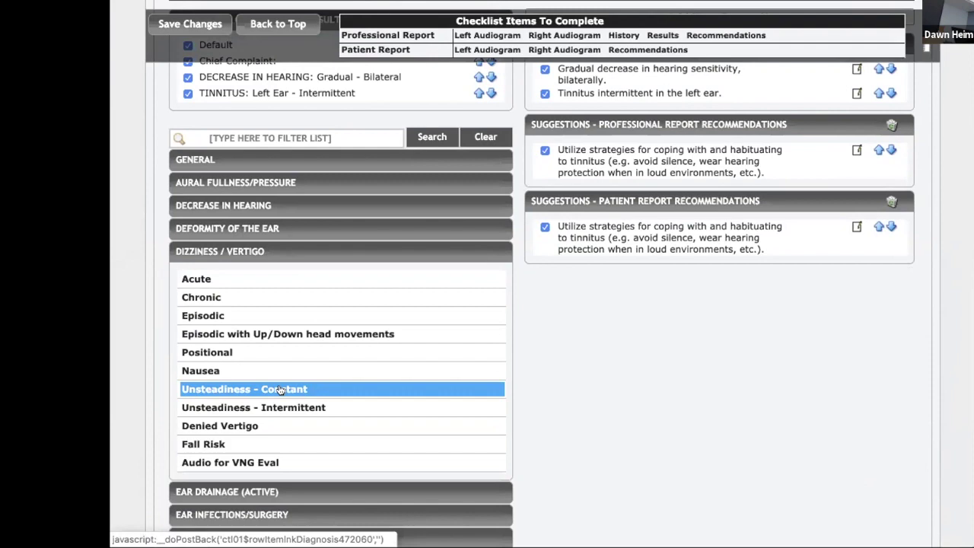
{"action": "left_click", "coordinate": [279, 390]}
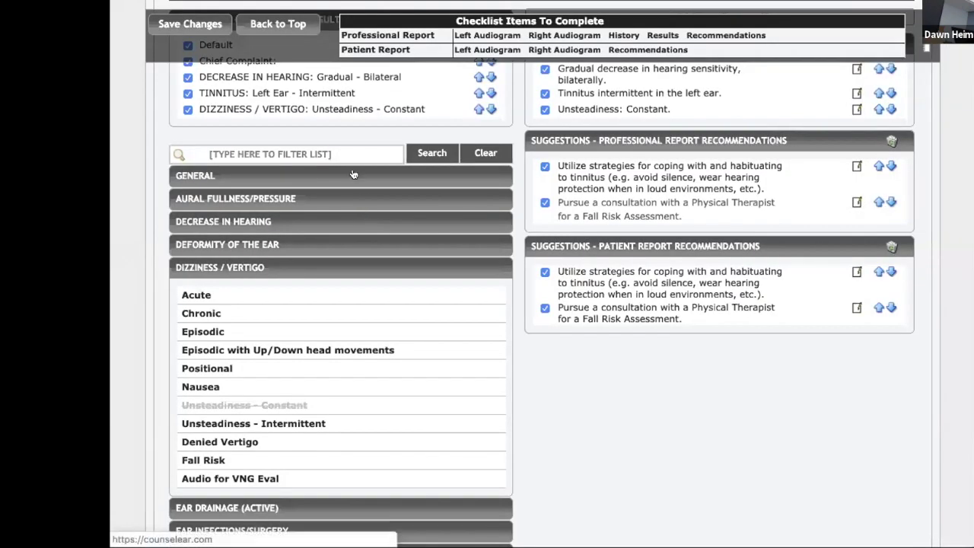
{"action": "left_click", "coordinate": [352, 175]}
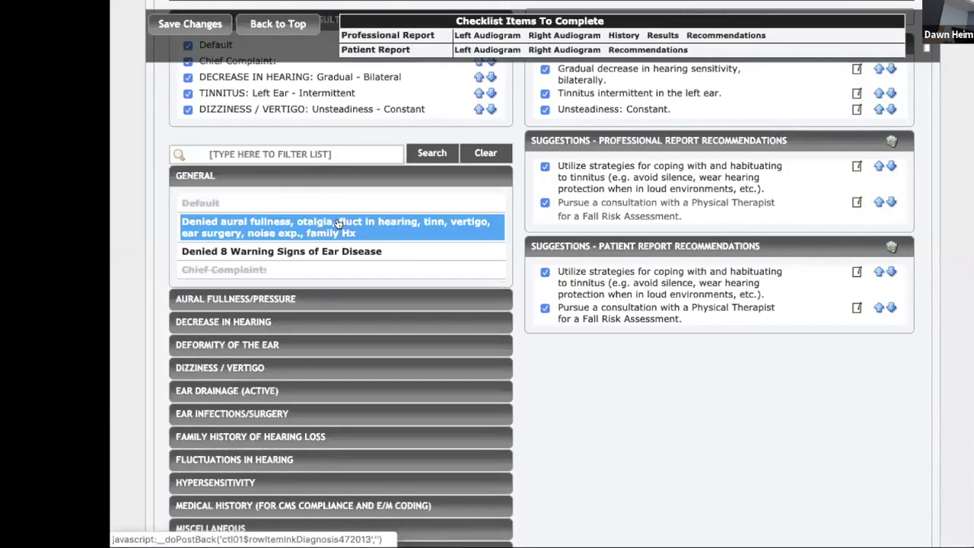
{"action": "left_click", "coordinate": [338, 223]}
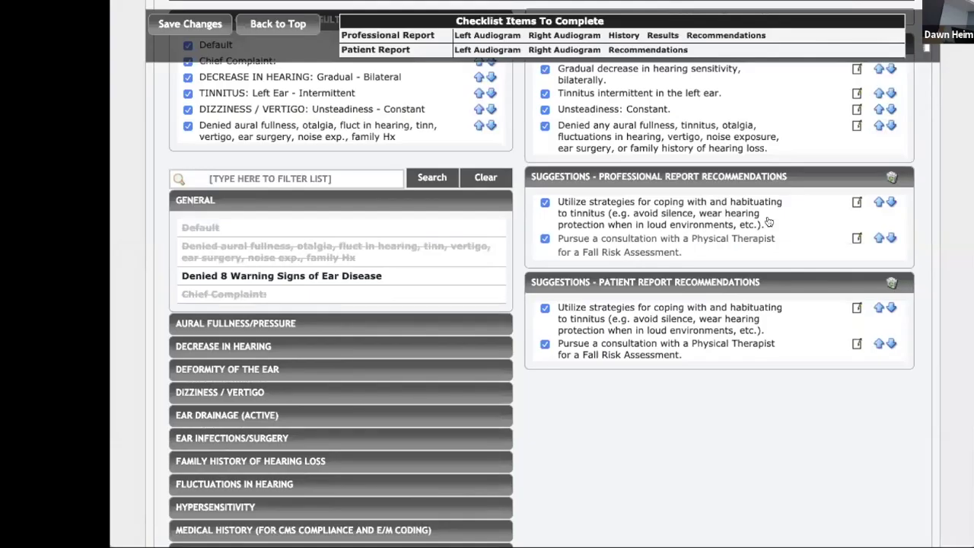
{"action": "scroll", "coordinate": [765, 224], "scroll_direction": "up", "scroll_amount": 3}
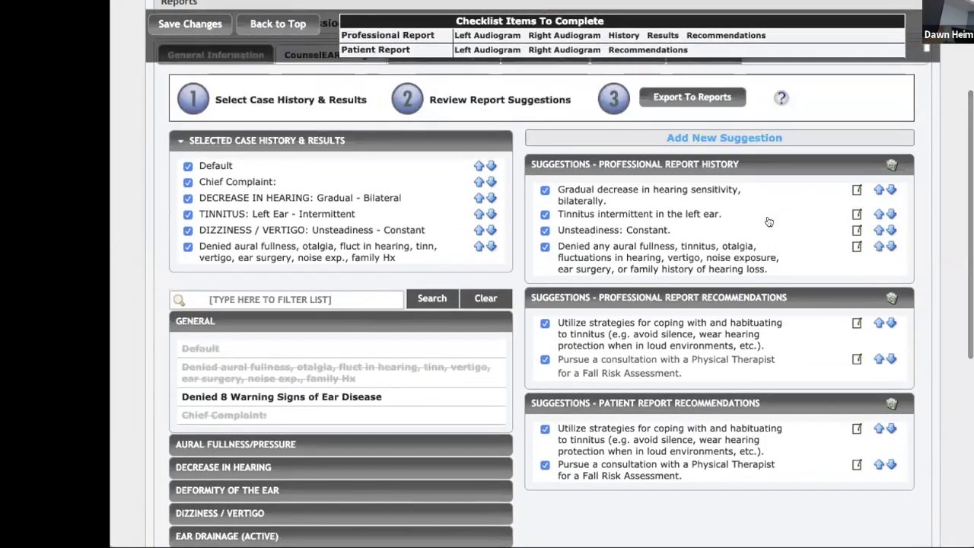
- Remove tinnitus and vertigo from the "Denied any aural fullness" suggestion in the professional report history and save the suggestion
{"action": "left_click", "coordinate": [856, 246]}
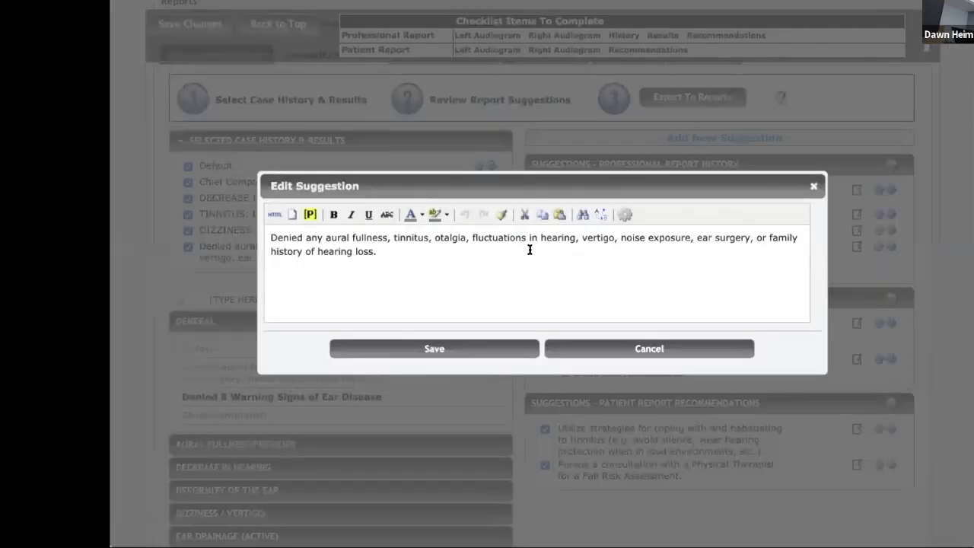
{"action": "left_click_drag", "start_coordinate": [431, 237], "coordinate": [394, 237]}
{"action": "key", "text": "BackSpace"}
{"action": "key", "text": "BackSpace"}
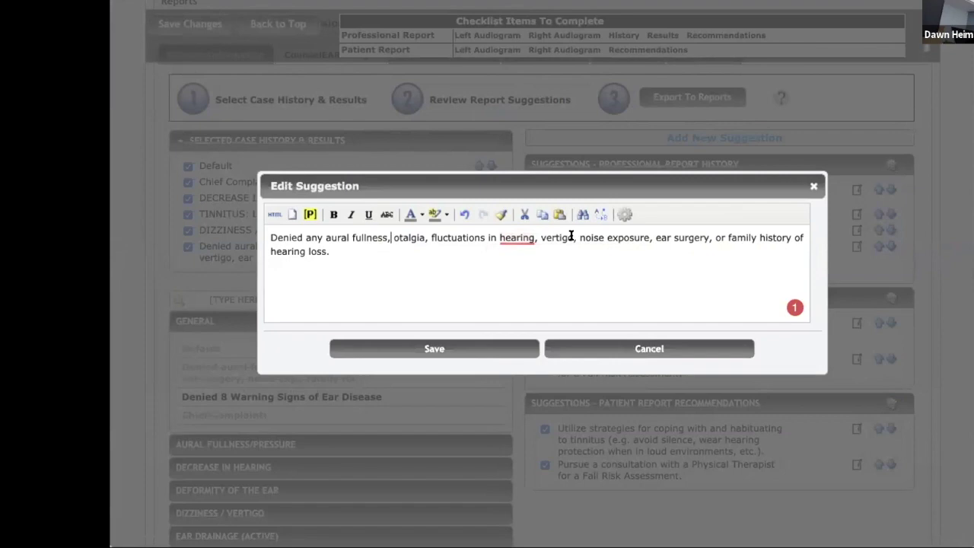
{"action": "left_click_drag", "start_coordinate": [576, 237], "coordinate": [540, 232]}
{"action": "key", "text": "BackSpace"}
{"action": "key", "text": "BackSpace"}
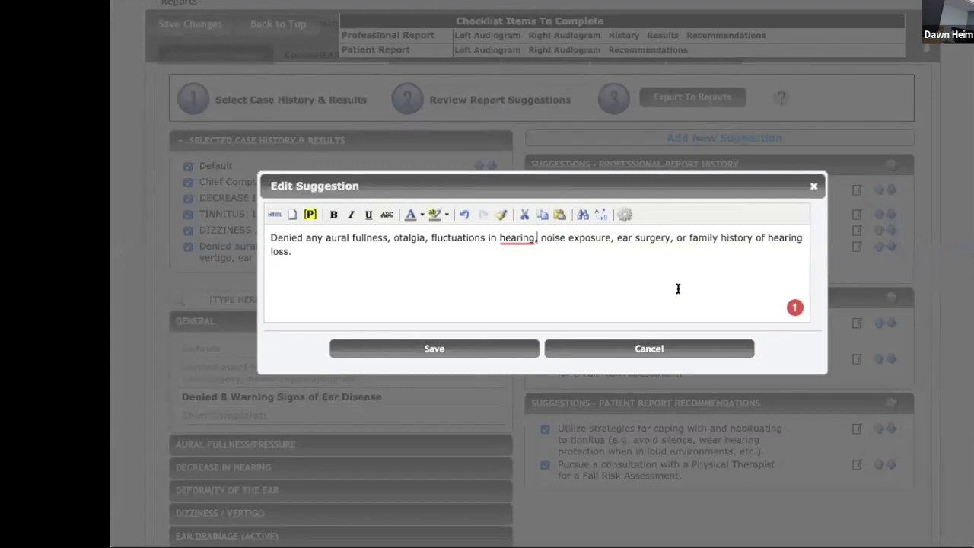
{"action": "left_click", "coordinate": [444, 351]}
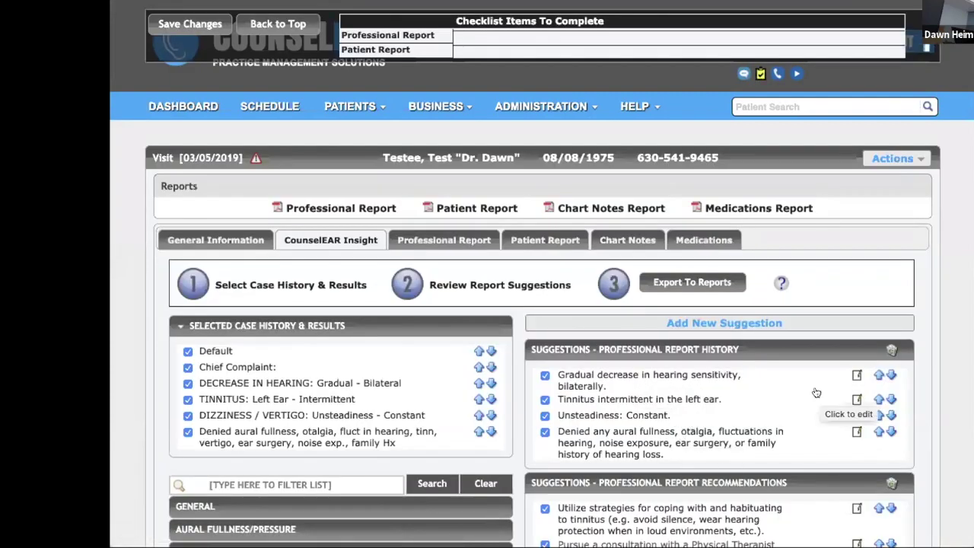
- Export the Insight suggestions to the reports and open the Professional Report's History section for editing
{"action": "left_click", "coordinate": [707, 282]}
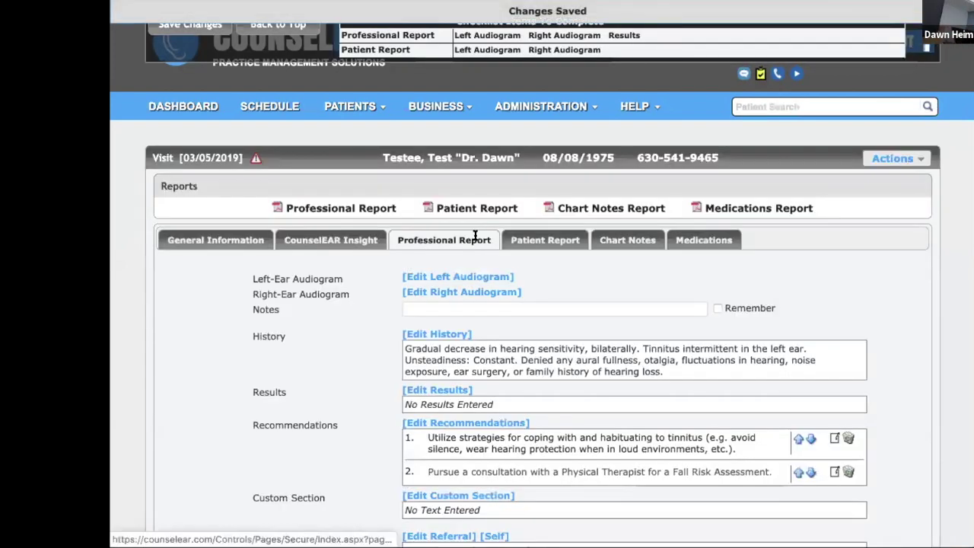
{"action": "left_click", "coordinate": [443, 332]}
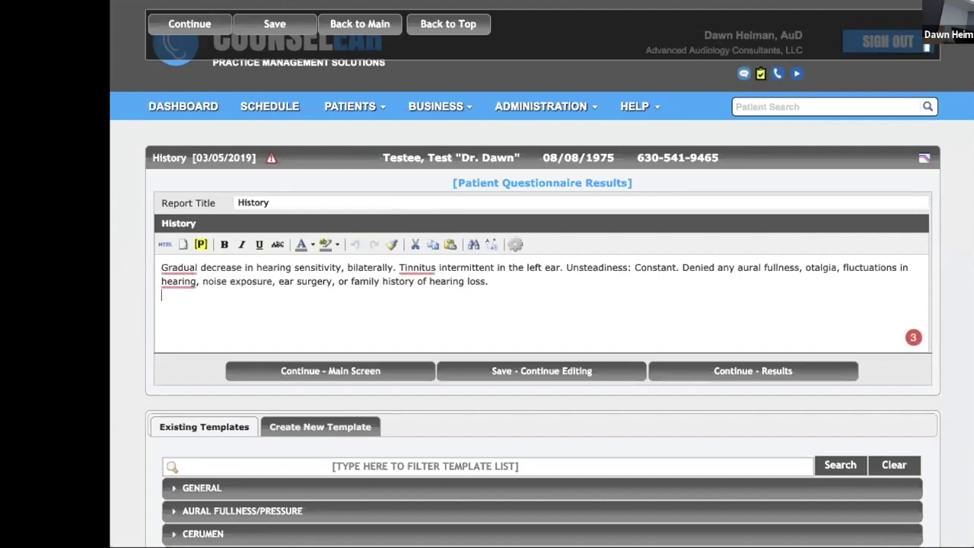
- Import the 09/18/2018 ADULT HISTORY FORM results into the report's History as a horizontal list and again as a vertical list
{"action": "left_click", "coordinate": [524, 183]}
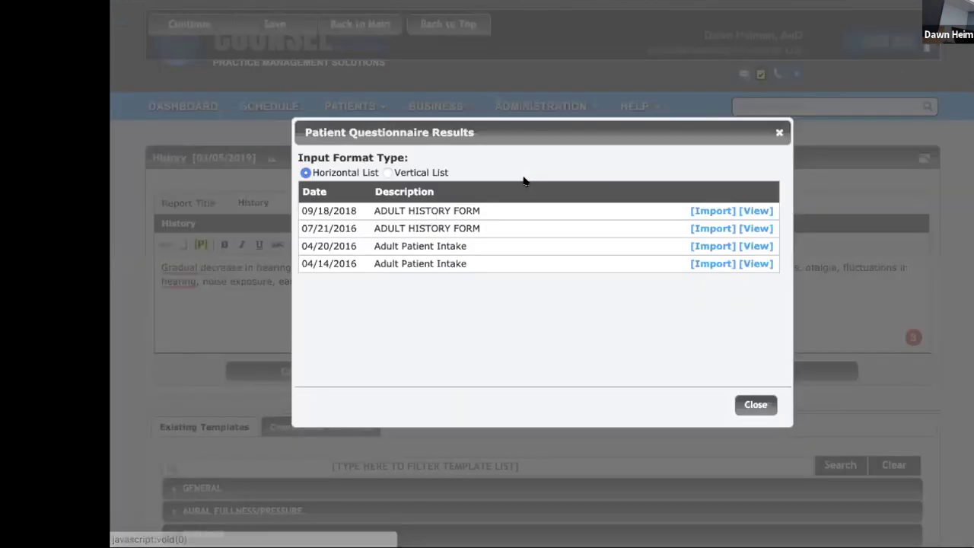
{"action": "left_click", "coordinate": [712, 211]}
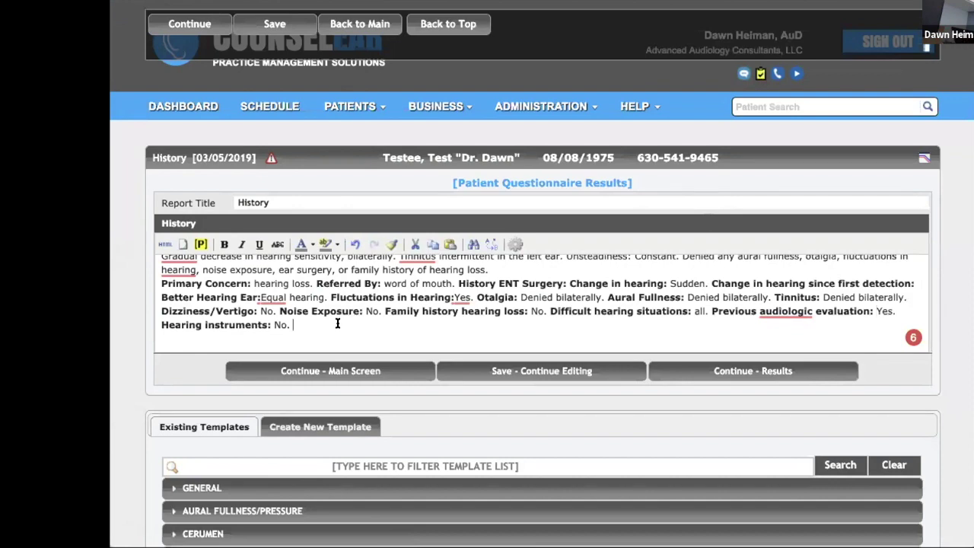
{"action": "left_click", "coordinate": [499, 181]}
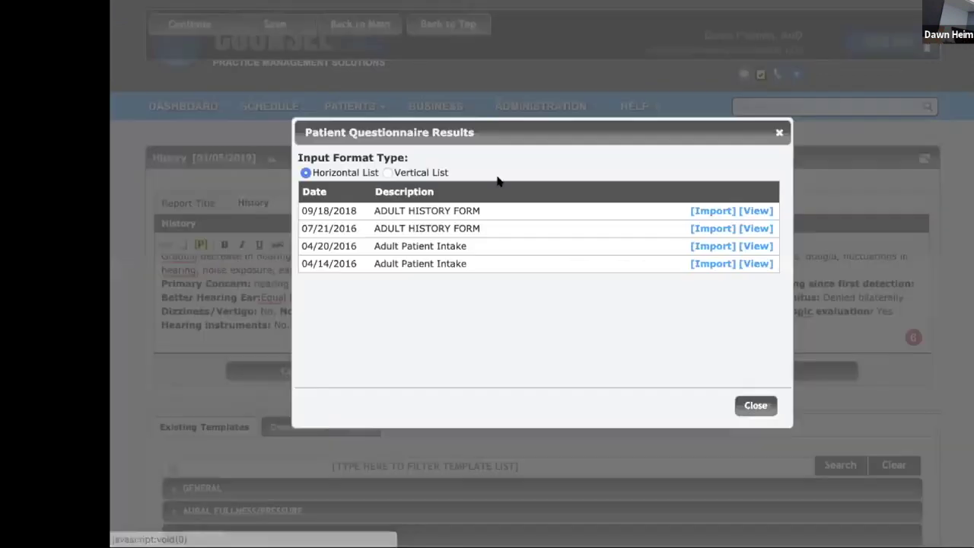
{"action": "left_click", "coordinate": [388, 172]}
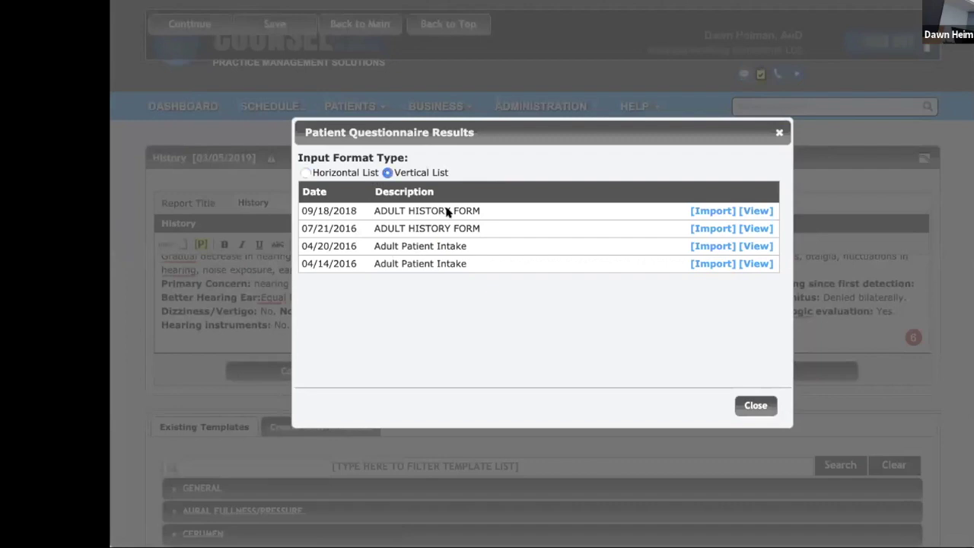
{"action": "left_click", "coordinate": [718, 211]}
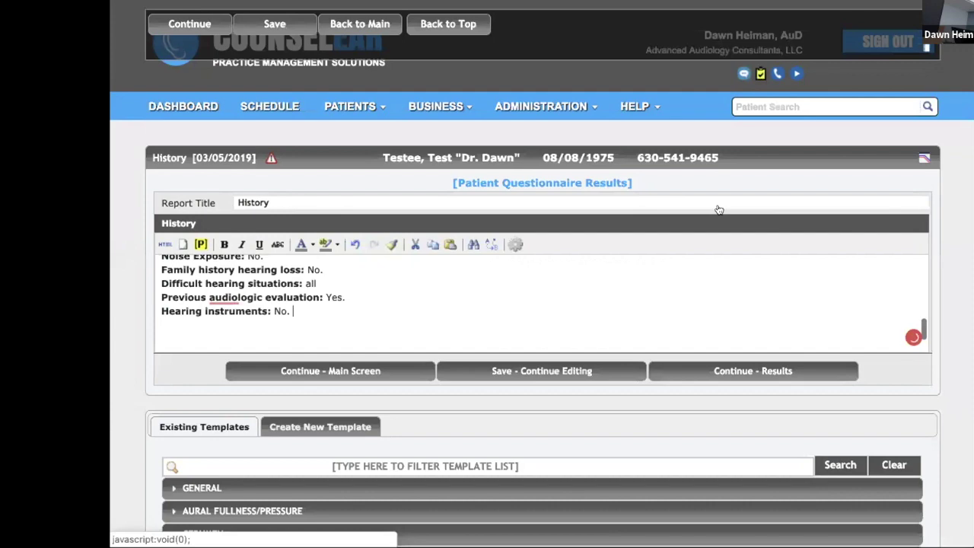
- Compare the horizontal and vertical layouts of the imported questionnaire results in the History text
{"action": "scroll", "coordinate": [472, 278], "scroll_direction": "up", "scroll_amount": 3}
{"action": "scroll", "coordinate": [472, 278], "scroll_direction": "up", "scroll_amount": 5}
{"action": "scroll", "coordinate": [472, 278], "scroll_direction": "down", "scroll_amount": 10}
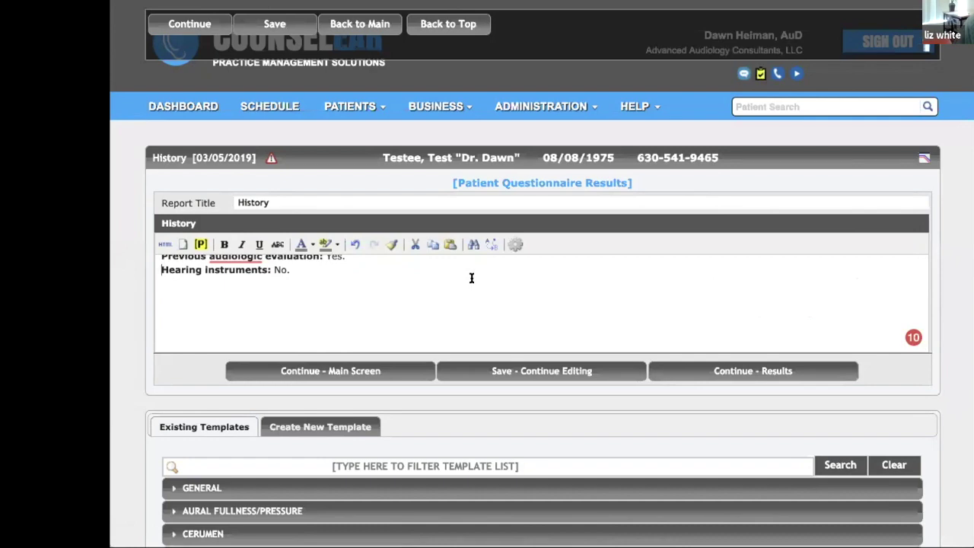
{"action": "scroll", "coordinate": [472, 278], "scroll_direction": "up", "scroll_amount": 5}
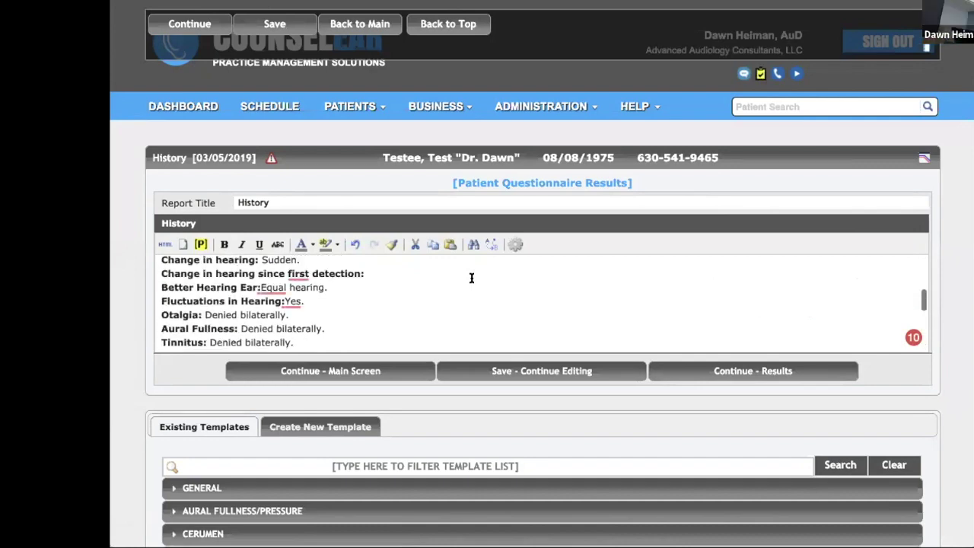
{"action": "scroll", "coordinate": [472, 277], "scroll_direction": "up", "scroll_amount": 5}
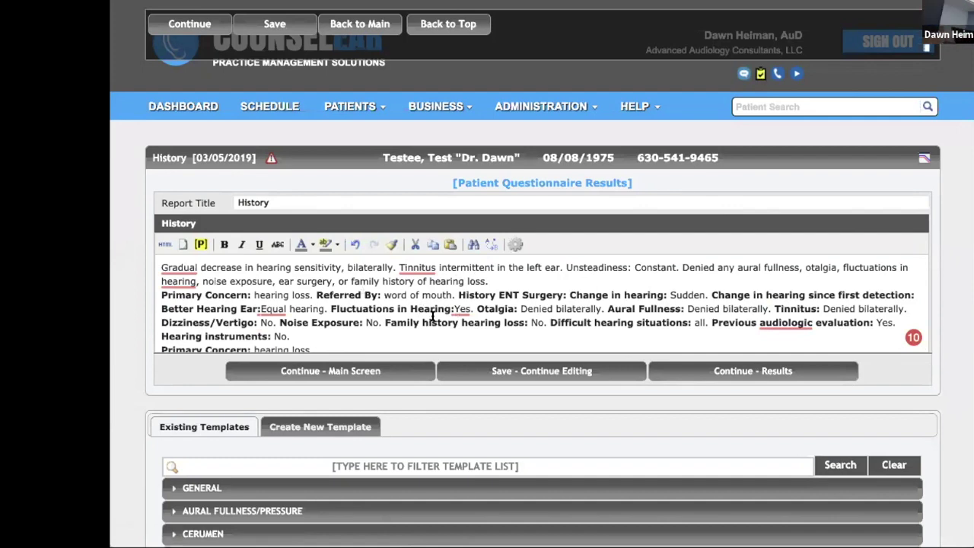
{"action": "scroll", "coordinate": [433, 316], "scroll_direction": "down", "scroll_amount": 8}
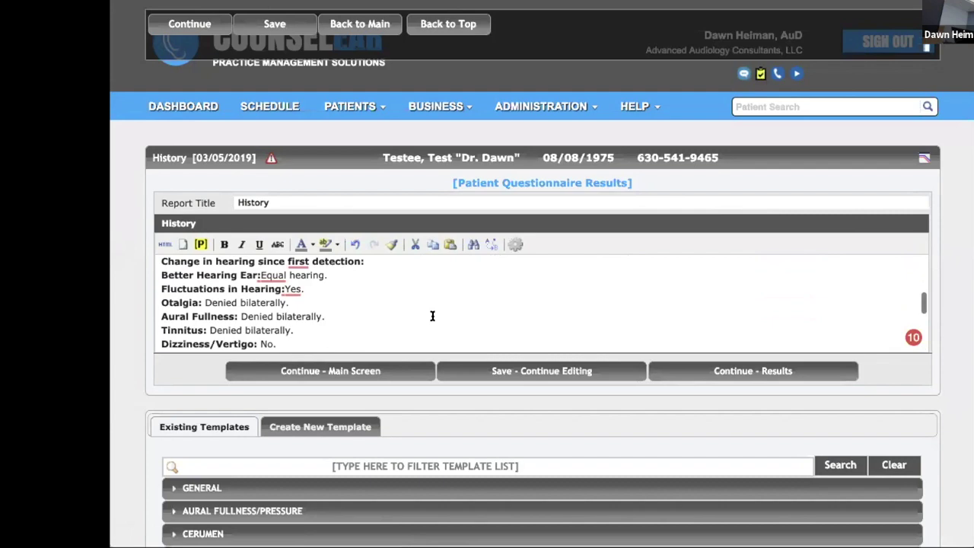
{"action": "scroll", "coordinate": [432, 316], "scroll_direction": "down", "scroll_amount": 3}
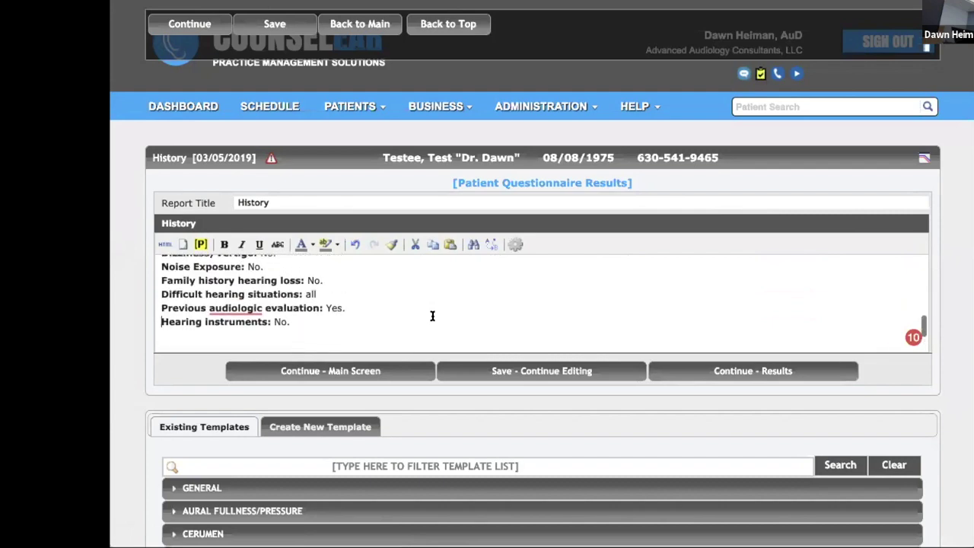
- Delete the imported horizontal and vertical questionnaire results from the History text and return to the visit's main screen
{"action": "left_click_drag", "start_coordinate": [296, 322], "coordinate": [155, 293]}
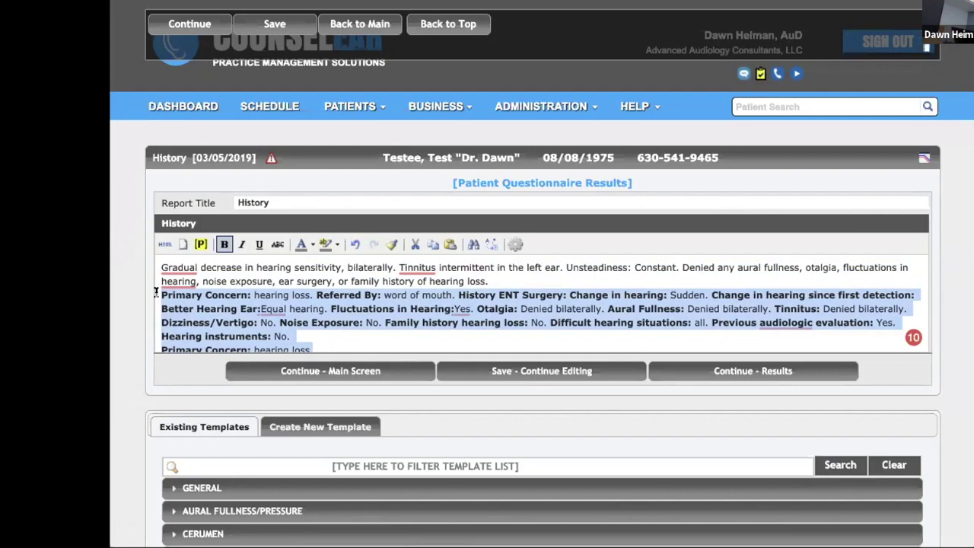
{"action": "key", "text": "BackSpace"}
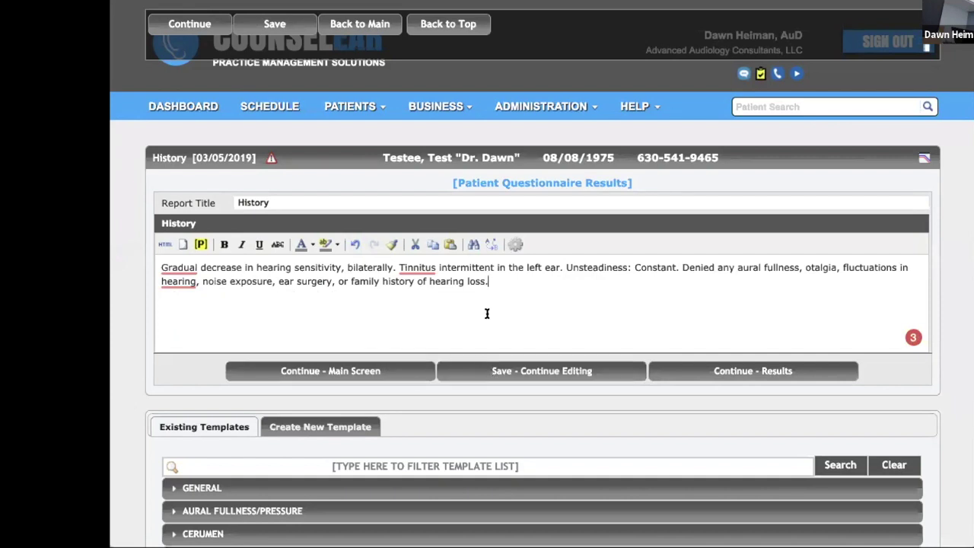
{"action": "left_click", "coordinate": [382, 368]}
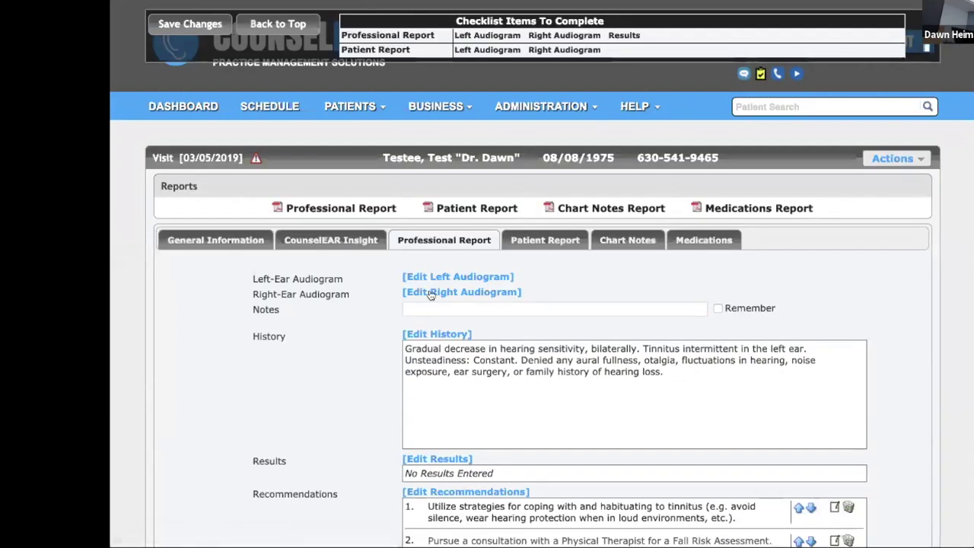
- Open the Professional Report's Results section and insert the General template covering otoscopy, tympanometry, pure tone testing and word recognition
{"action": "scroll", "coordinate": [443, 315], "scroll_direction": "down", "scroll_amount": 3}
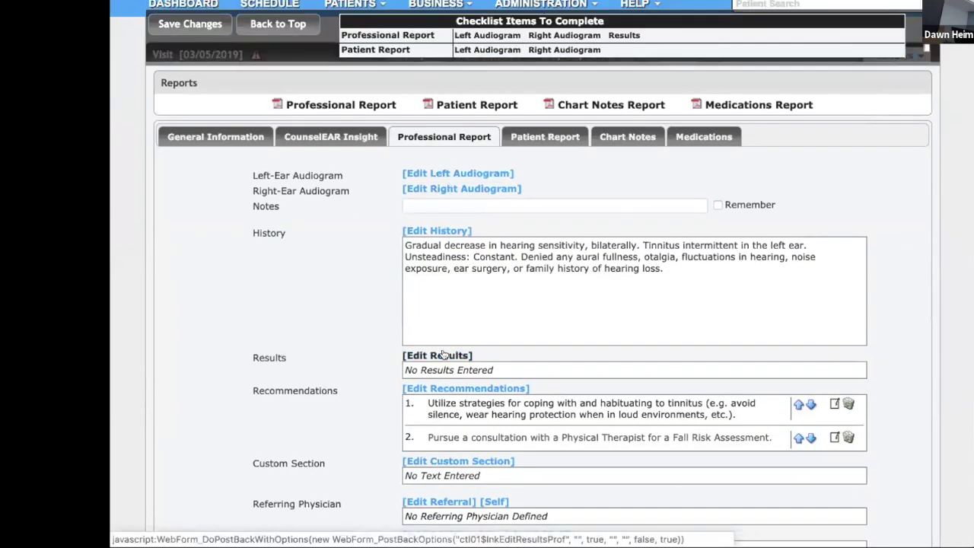
{"action": "left_click", "coordinate": [443, 354]}
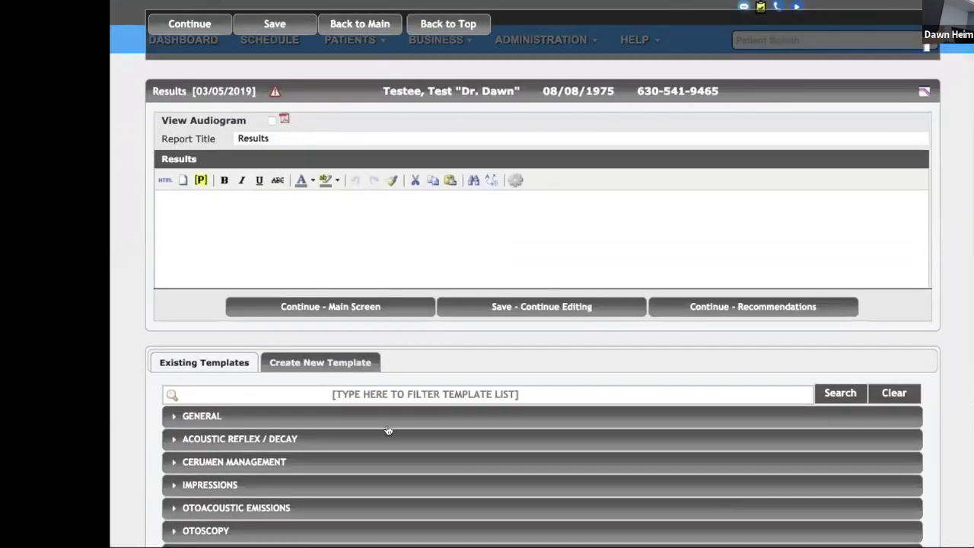
{"action": "left_click", "coordinate": [388, 418]}
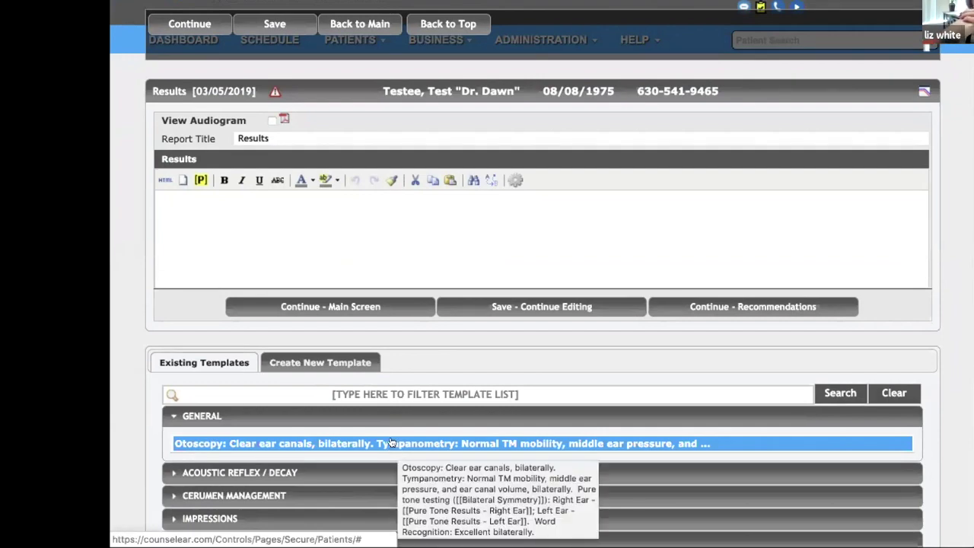
{"action": "left_click", "coordinate": [392, 448]}
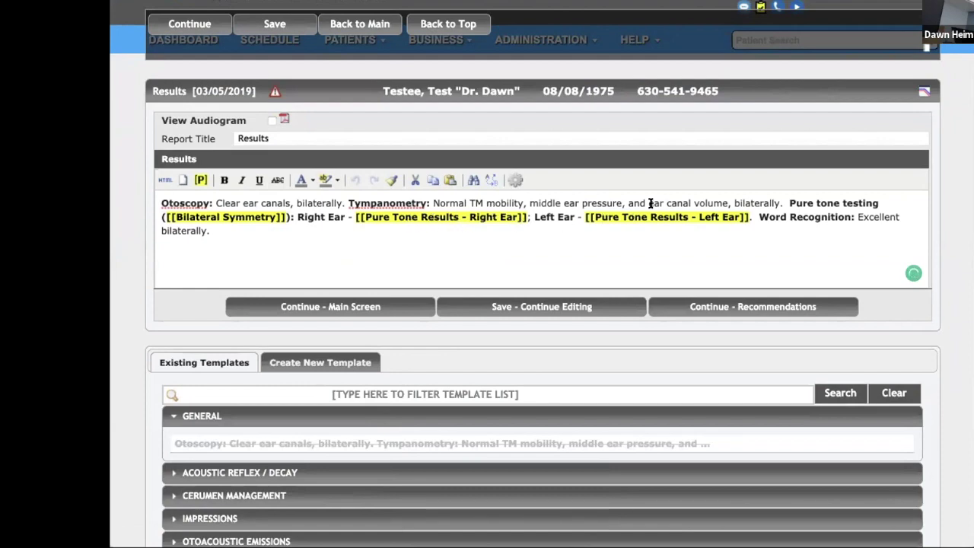
- Add the OAE testing description and the "normal to near normal hearing, bilaterally" statement to Results, and return to the main screen
{"action": "scroll", "coordinate": [632, 266], "scroll_direction": "down", "scroll_amount": 3}
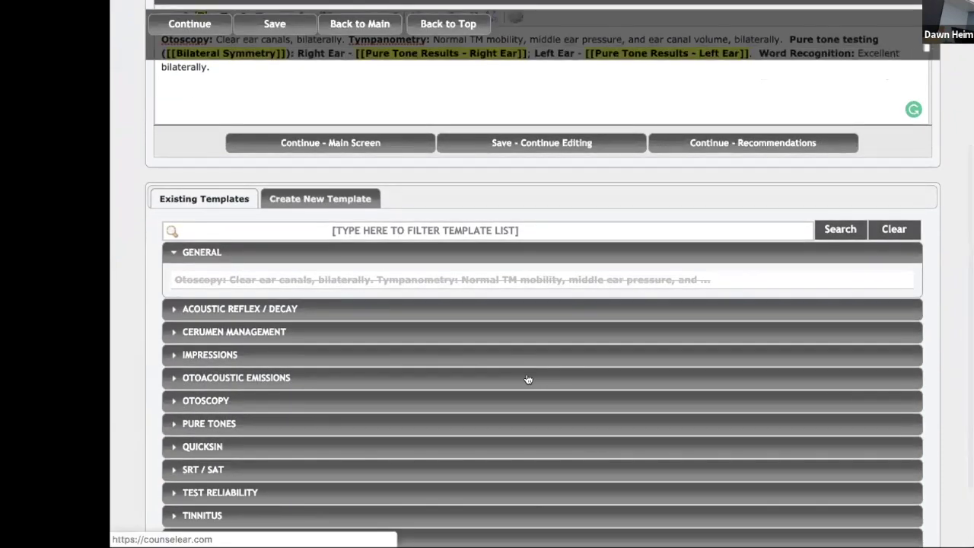
{"action": "left_click", "coordinate": [526, 379]}
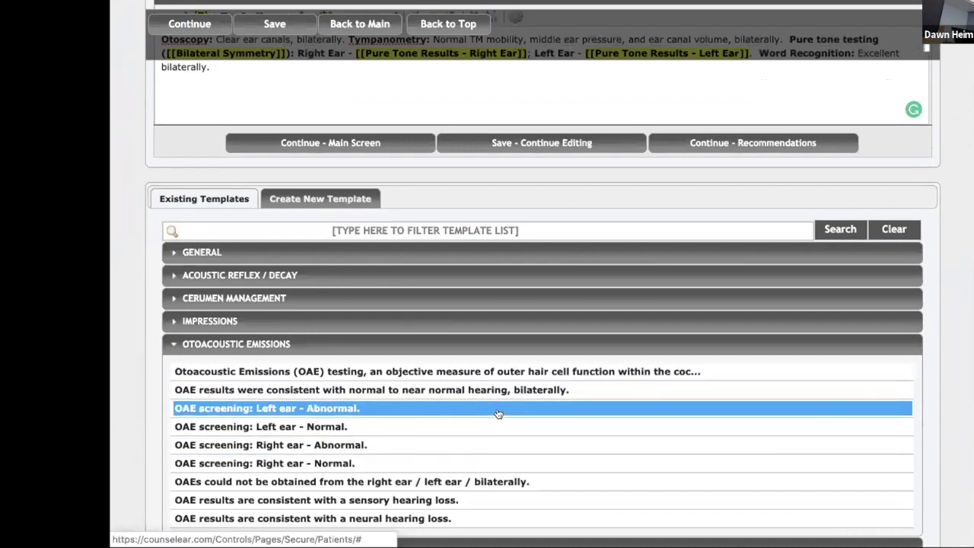
{"action": "left_click", "coordinate": [536, 373]}
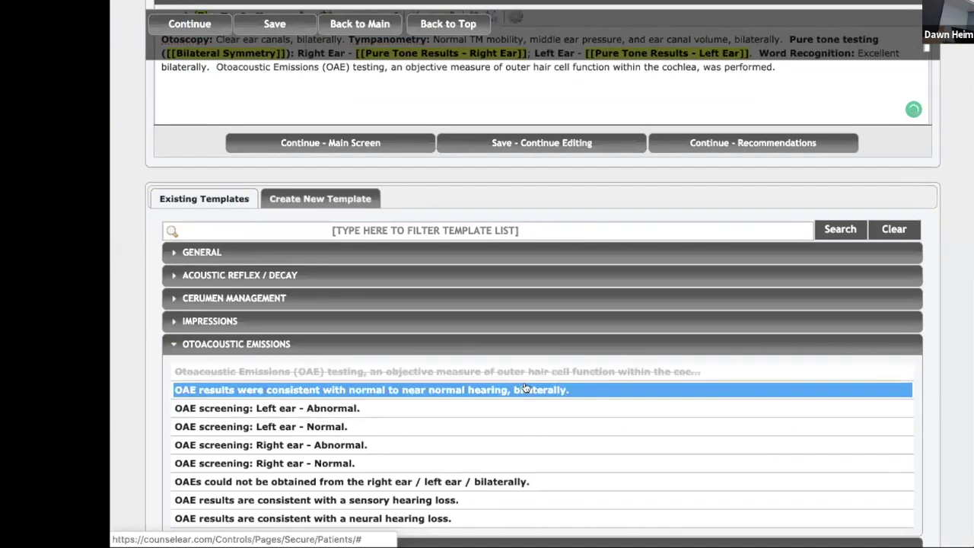
{"action": "left_click", "coordinate": [526, 389]}
{"action": "scroll", "coordinate": [522, 387], "scroll_direction": "up", "scroll_amount": 3}
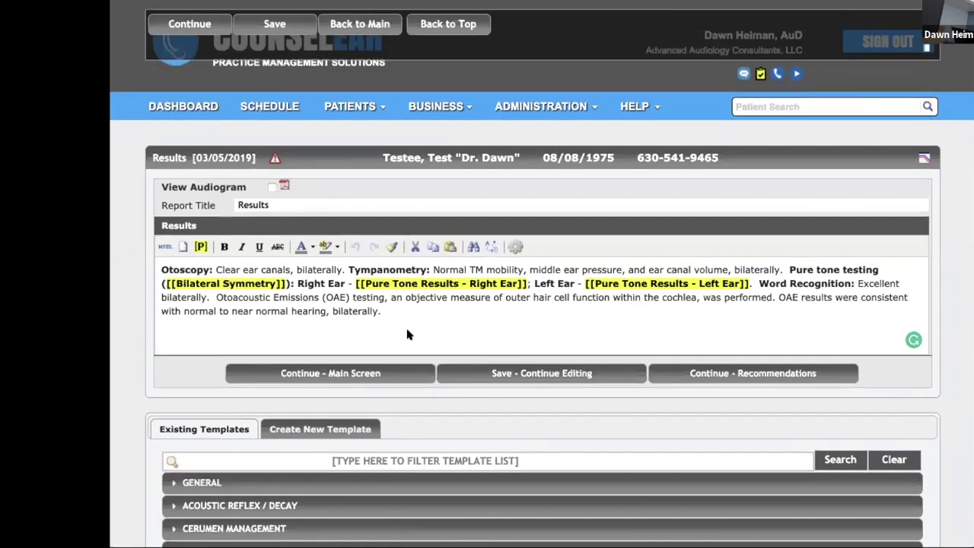
{"action": "left_click", "coordinate": [390, 374]}
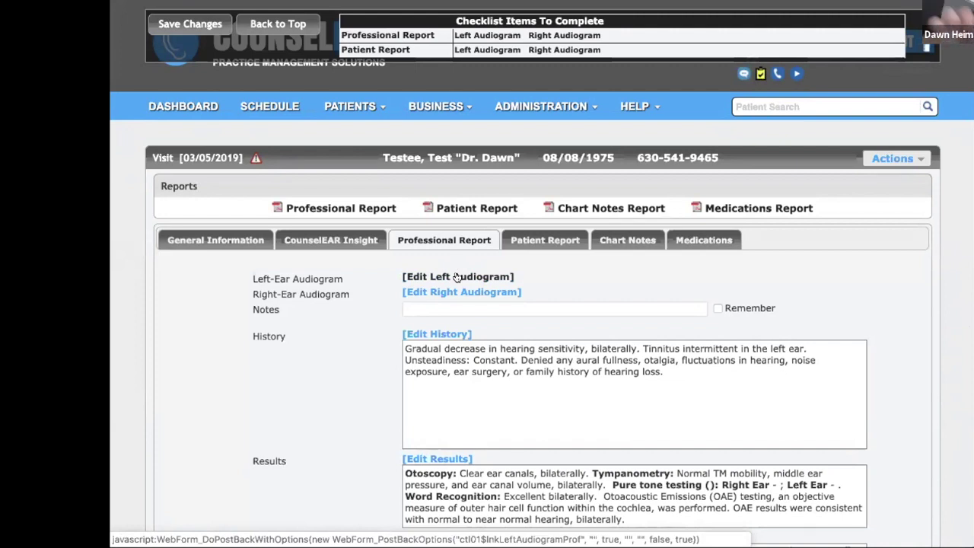
- Plot and save left-ear air conduction thresholds of 30, 25, 20, 20, 25 and 30 dB at 250, 500, 1000, 2000, 4000 and 8000 Hz
{"action": "left_click", "coordinate": [456, 277]}
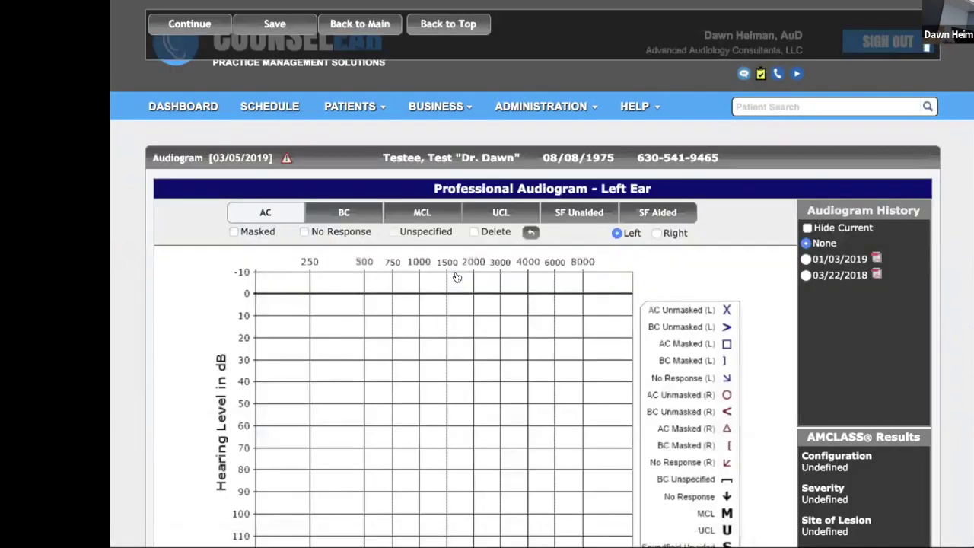
{"action": "scroll", "coordinate": [457, 277], "scroll_direction": "down", "scroll_amount": 2}
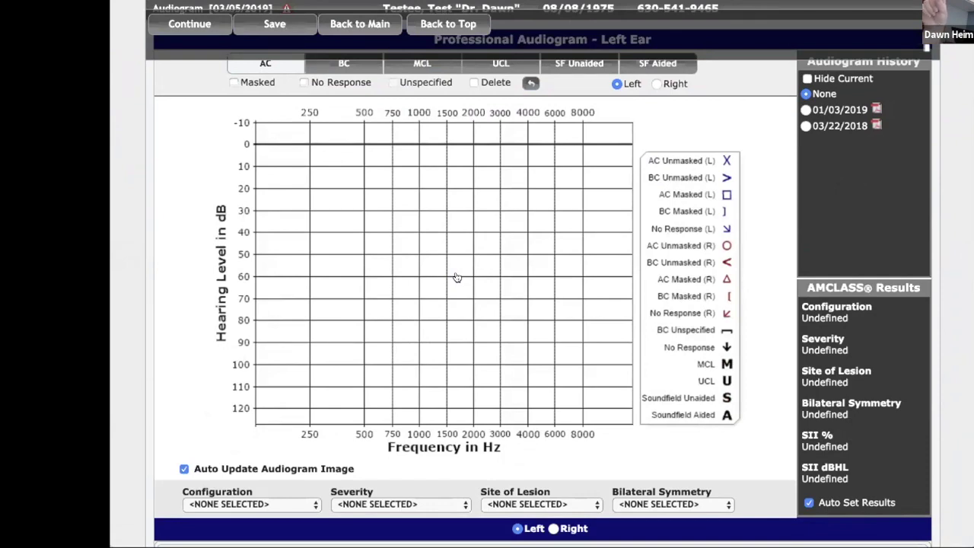
{"action": "left_click", "coordinate": [411, 181]}
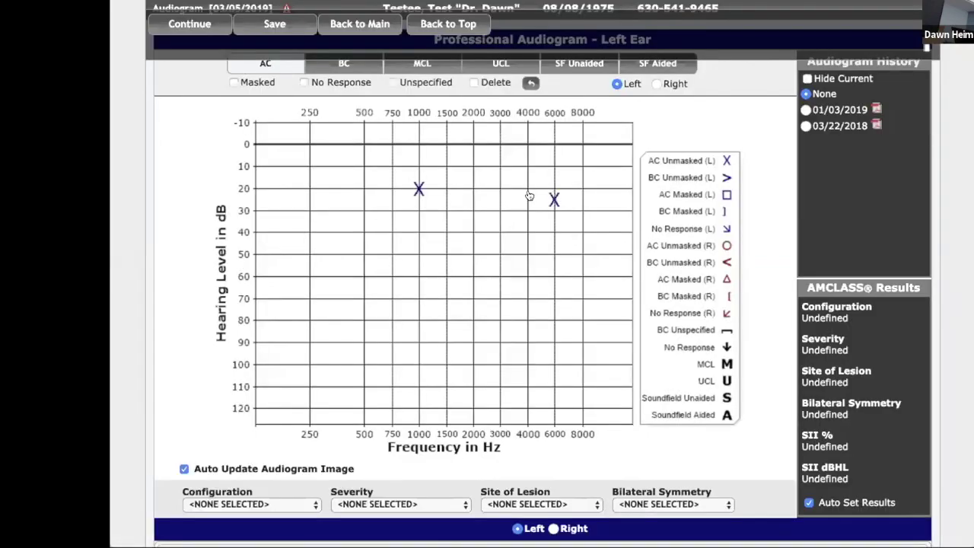
{"action": "left_click", "coordinate": [470, 184]}
{"action": "left_click", "coordinate": [524, 199]}
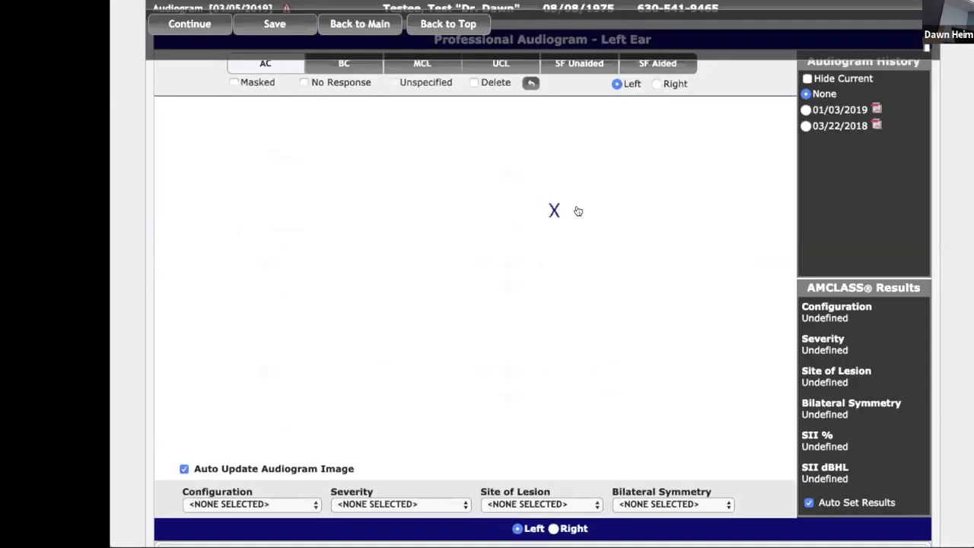
{"action": "left_click", "coordinate": [580, 211]}
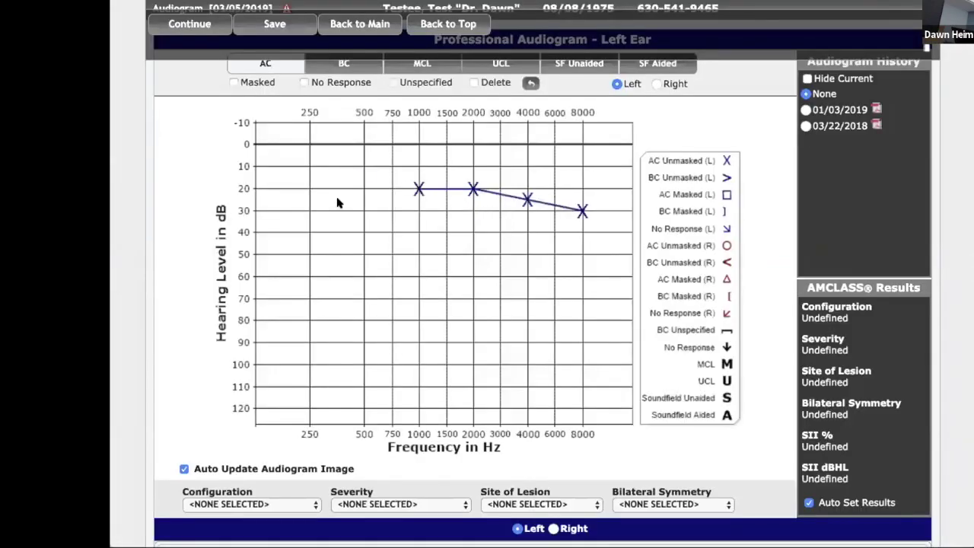
{"action": "left_click", "coordinate": [364, 200]}
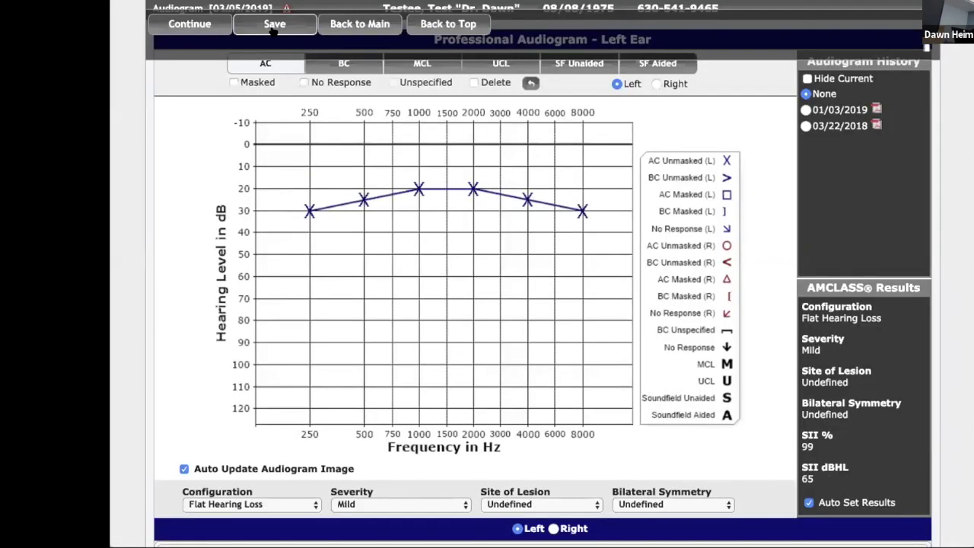
{"action": "left_click", "coordinate": [271, 24]}
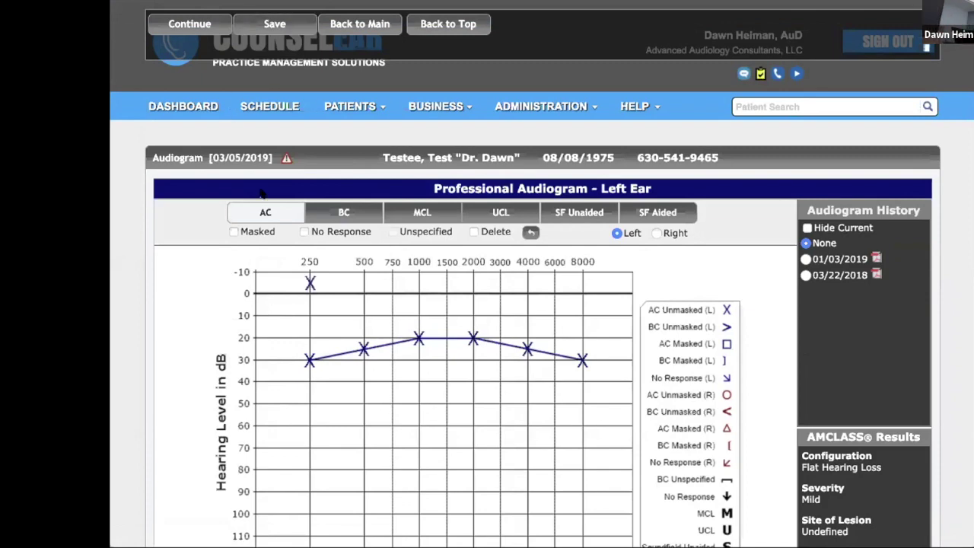
- Plot right-ear air conduction thresholds of 50, 35, 25, 30, 40 and 40 dB at 250, 500, 1000, 2000, 4000 and 8000 Hz
{"action": "left_click", "coordinate": [655, 234]}
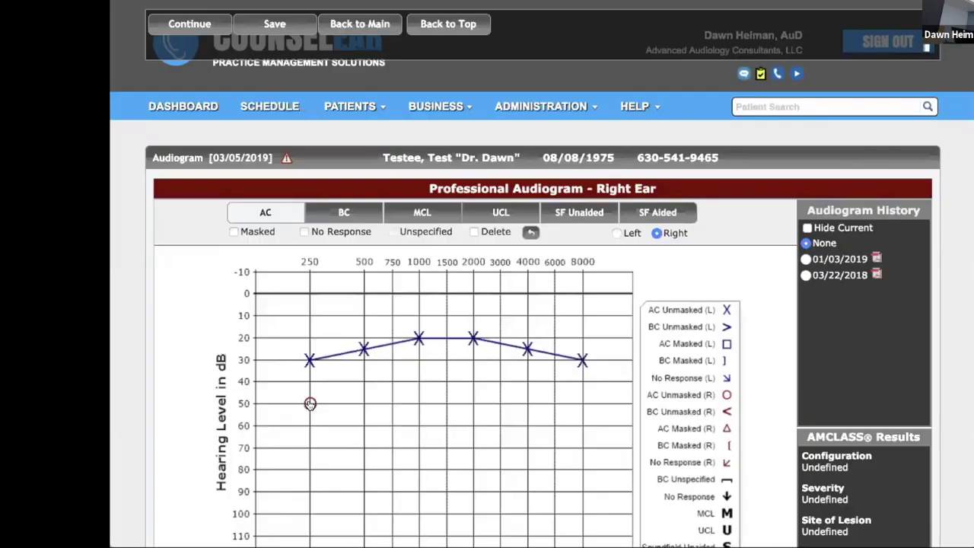
{"action": "left_click", "coordinate": [309, 404]}
{"action": "left_click", "coordinate": [363, 370]}
{"action": "left_click", "coordinate": [421, 351]}
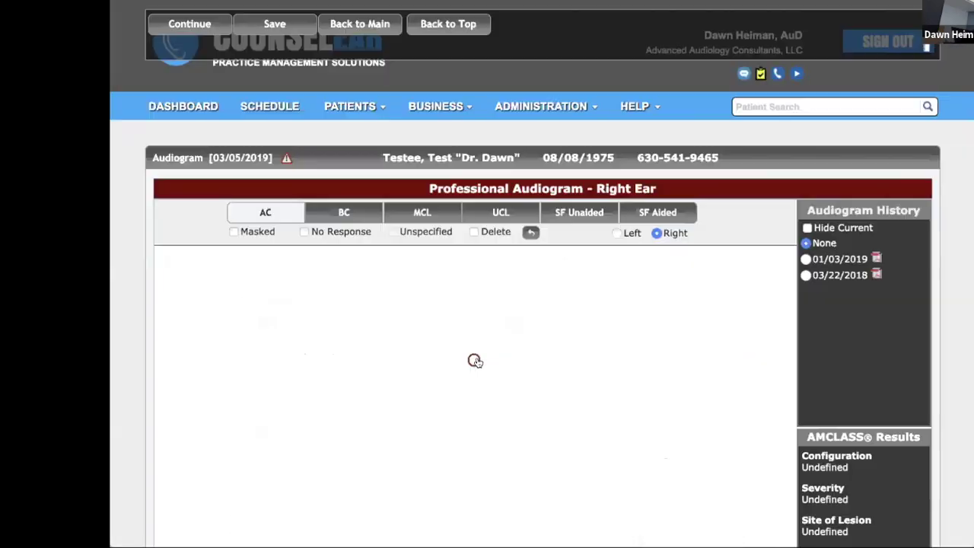
{"action": "left_click", "coordinate": [474, 360]}
{"action": "left_click", "coordinate": [532, 375]}
{"action": "left_click", "coordinate": [582, 383]}
- Examine the right ear's tympanometry result fields and the available tympanogram types without selecting one
{"action": "scroll", "coordinate": [582, 383], "scroll_direction": "down", "scroll_amount": 5}
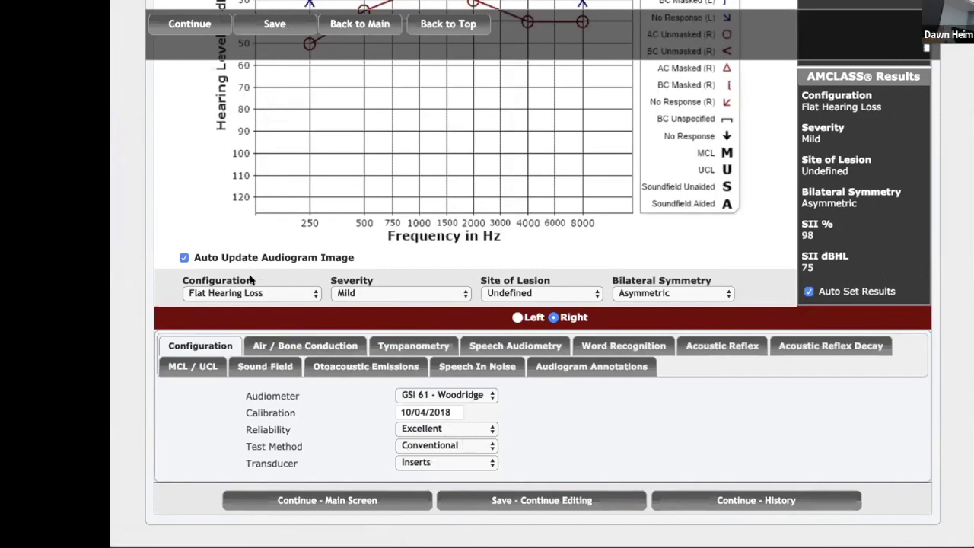
{"action": "left_click", "coordinate": [411, 346]}
{"action": "scroll", "coordinate": [418, 456], "scroll_direction": "down", "scroll_amount": 1}
{"action": "left_click", "coordinate": [411, 381]}
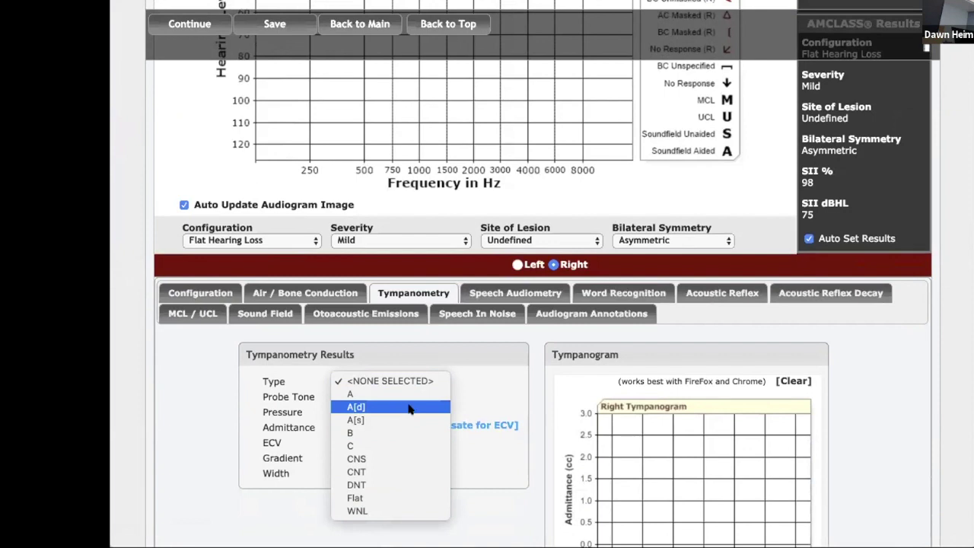
{"action": "left_click", "coordinate": [369, 381]}
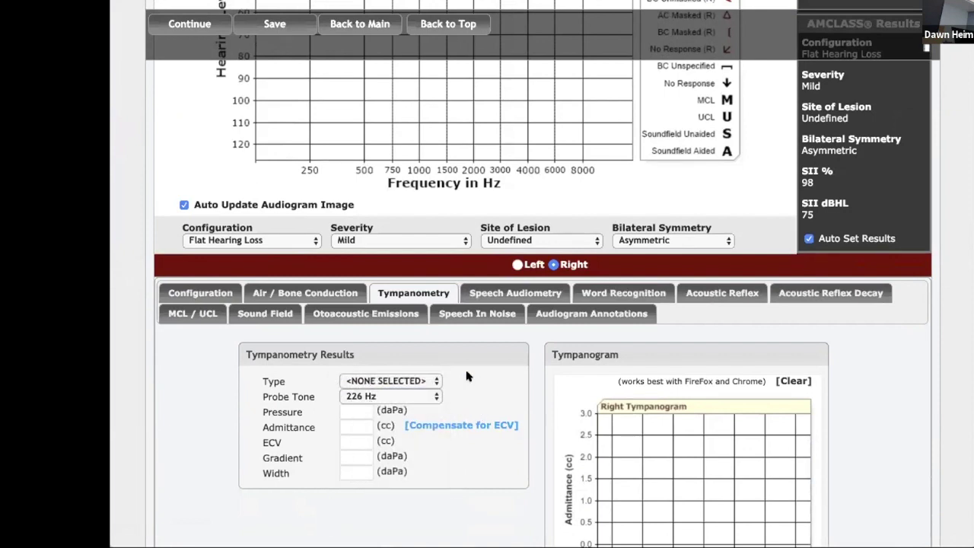
- Open the right ear's acoustic reflex thresholds and review the choices for setting all ipsilateral frequencies at once
{"action": "left_click", "coordinate": [719, 292]}
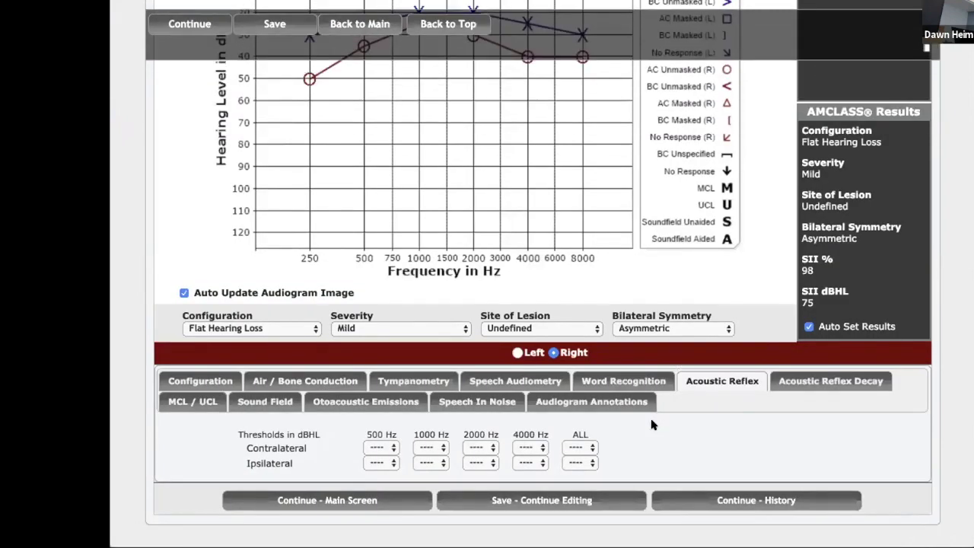
{"action": "left_click", "coordinate": [581, 462]}
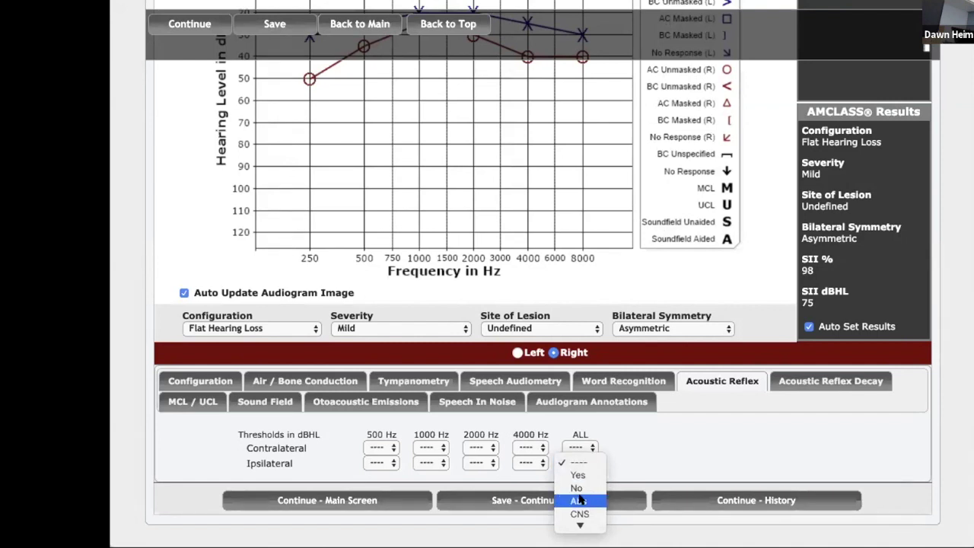
{"action": "left_click", "coordinate": [386, 463]}
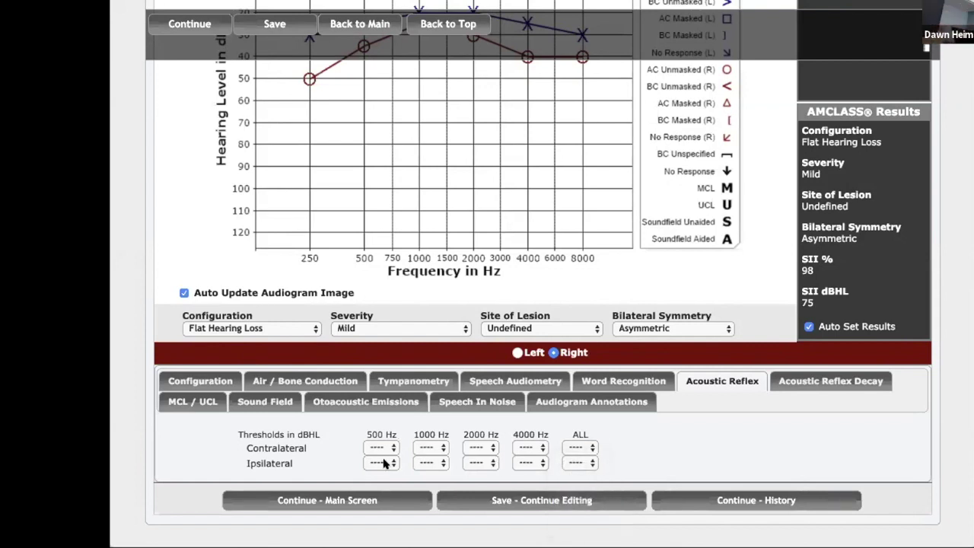
- Set the right ear's ipsilateral acoustic reflex thresholds at 500 Hz and 1000 Hz to Abs
{"action": "left_click", "coordinate": [386, 463]}
{"action": "left_click", "coordinate": [381, 502]}
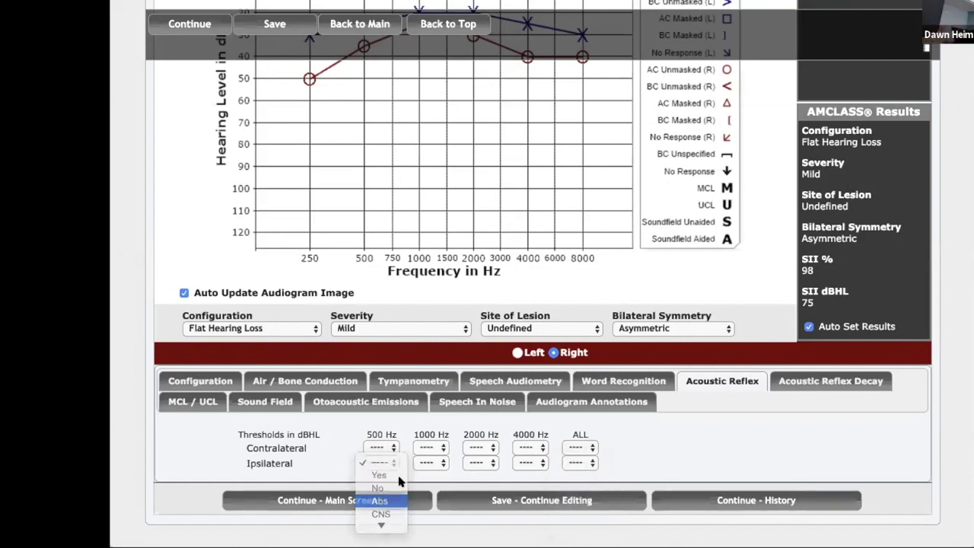
{"action": "left_click", "coordinate": [436, 458]}
{"action": "left_click", "coordinate": [437, 497]}
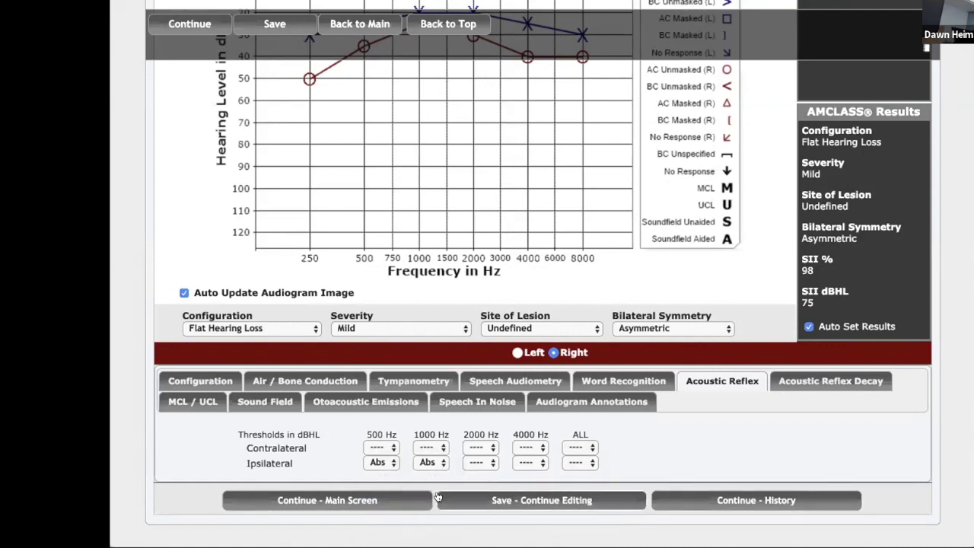
- Try to set the right ear's ipsilateral and contralateral acoustic reflex thresholds to Abs for all frequencies at once
{"action": "left_click", "coordinate": [581, 461]}
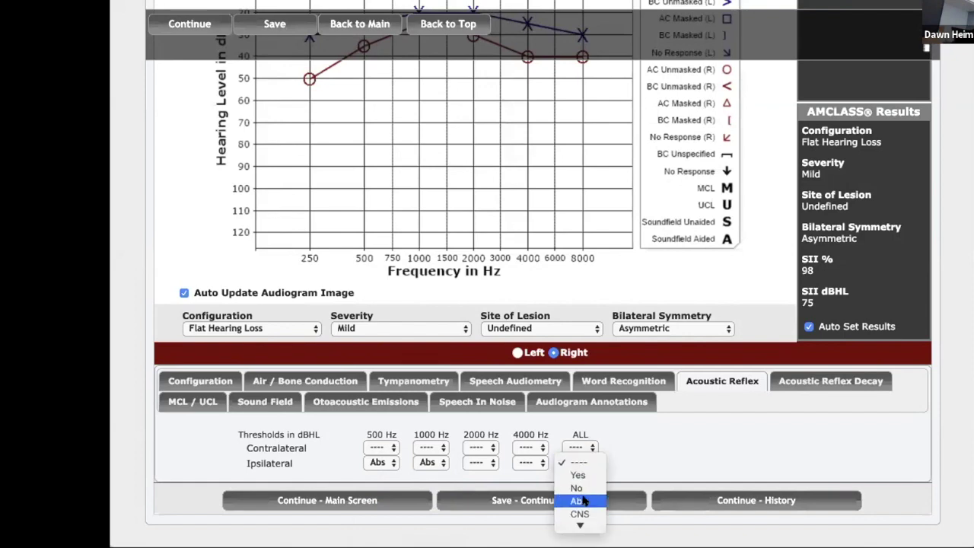
{"action": "left_click", "coordinate": [581, 462]}
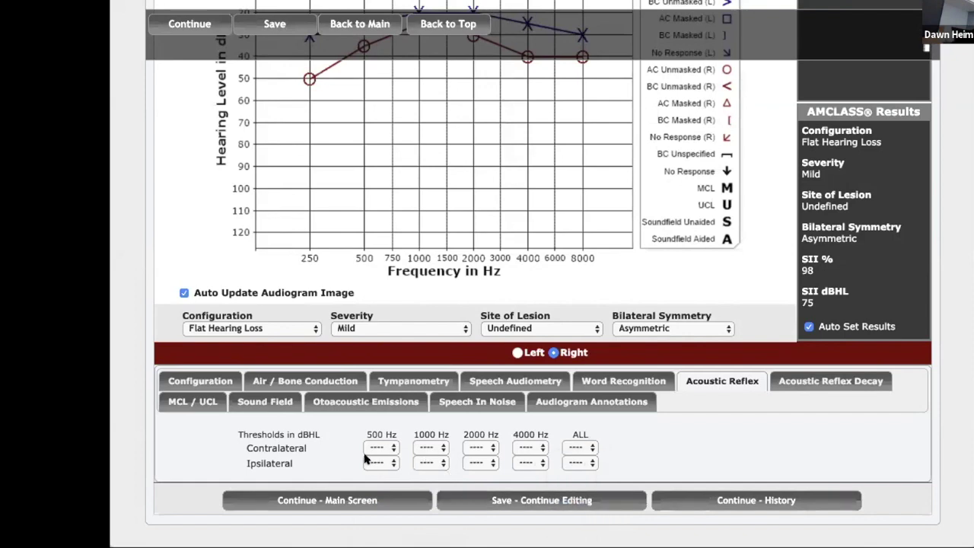
{"action": "left_click", "coordinate": [581, 462]}
{"action": "left_click", "coordinate": [580, 500]}
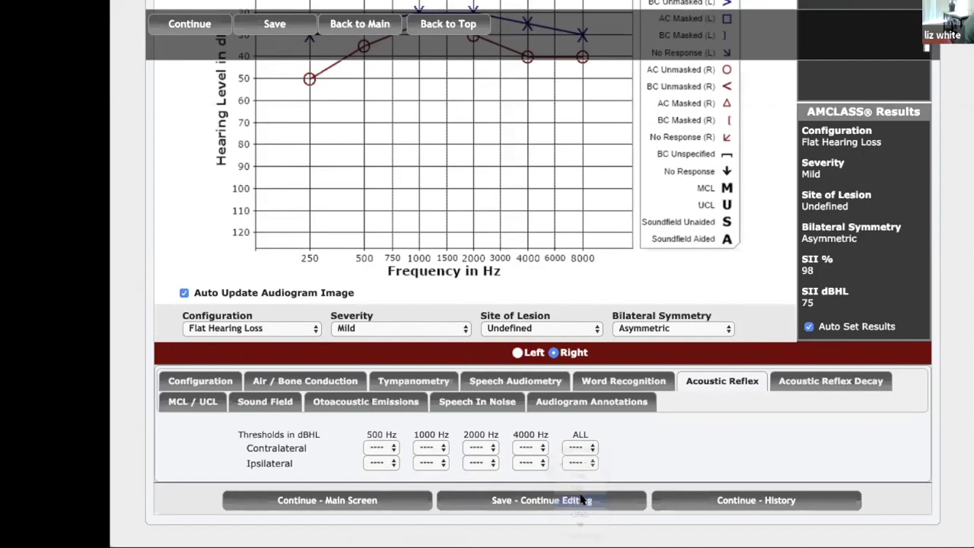
{"action": "left_click", "coordinate": [583, 462]}
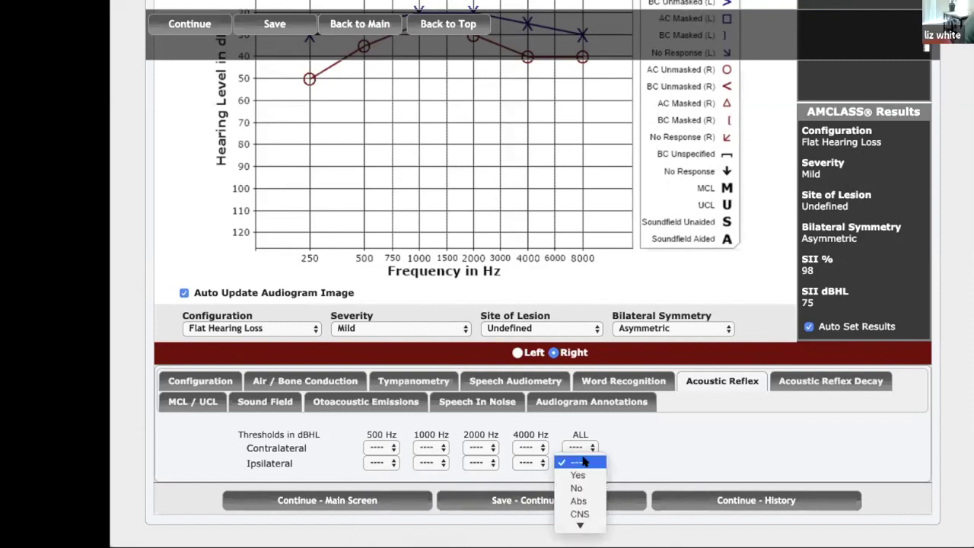
{"action": "left_click", "coordinate": [577, 500]}
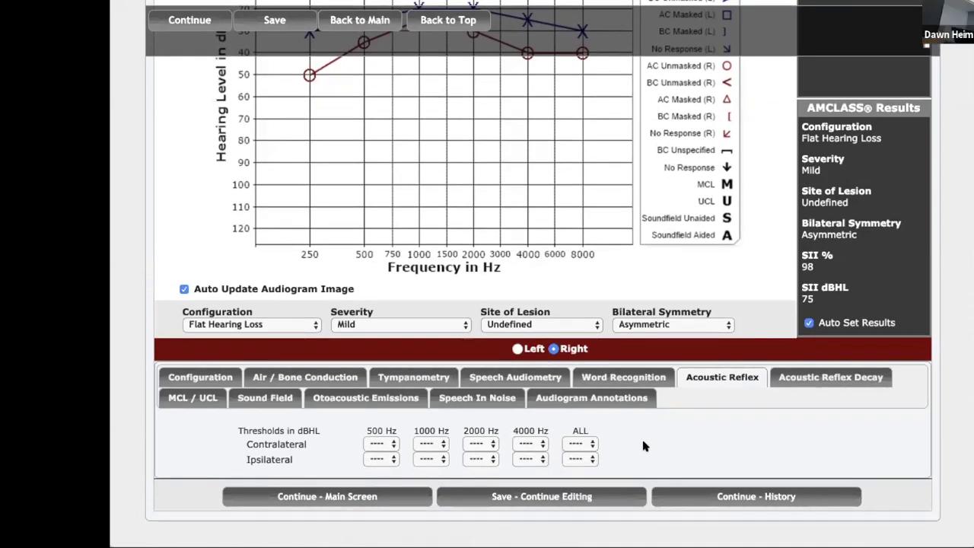
{"action": "left_click", "coordinate": [579, 463]}
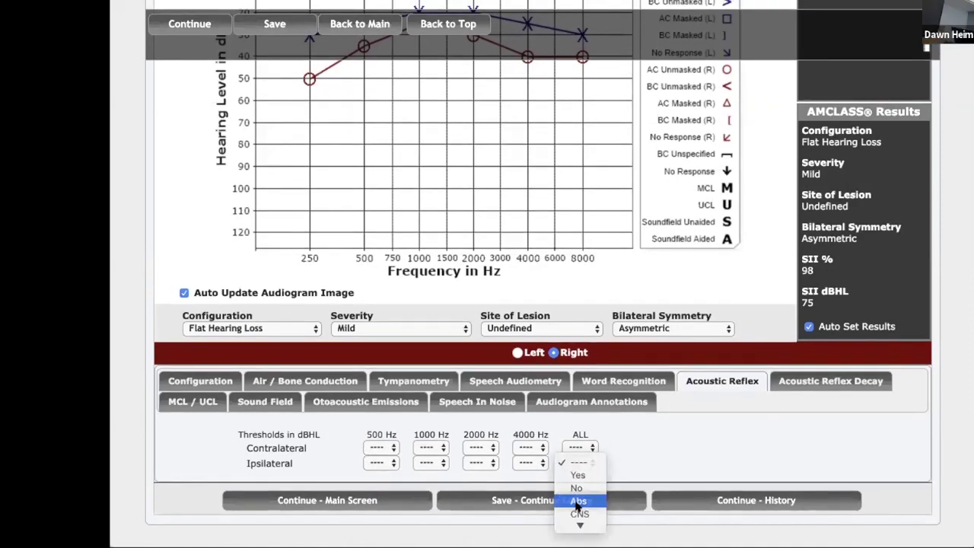
{"action": "left_click", "coordinate": [580, 499]}
{"action": "left_click", "coordinate": [590, 448]}
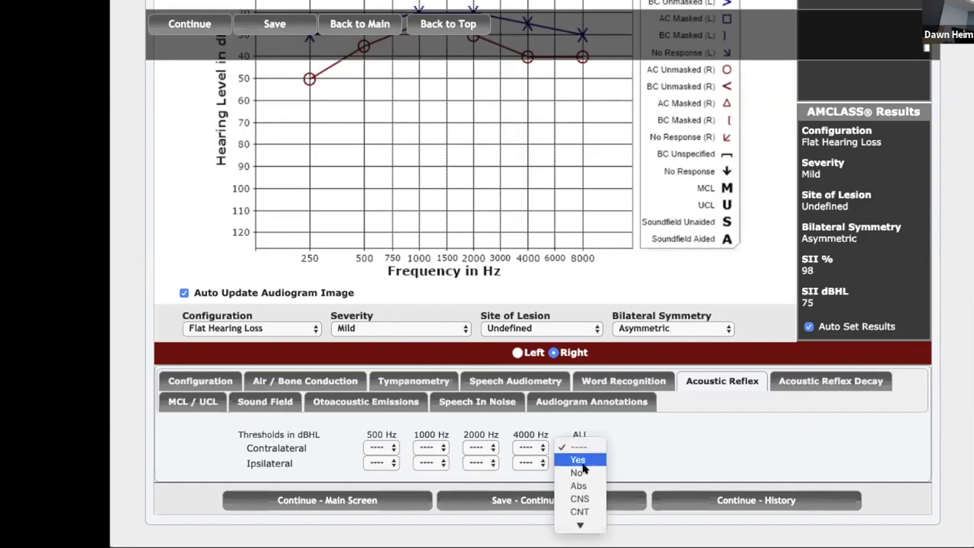
{"action": "left_click", "coordinate": [584, 488]}
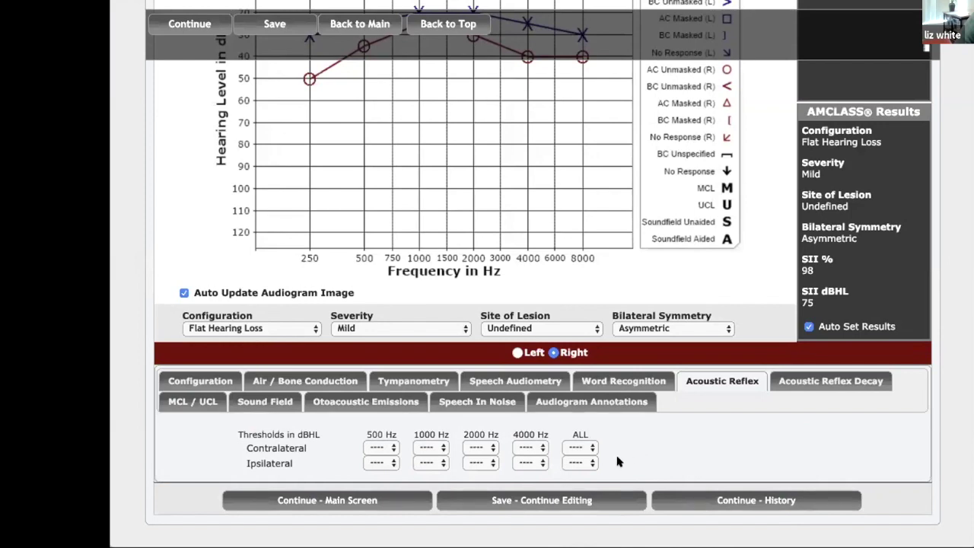
- Open the right ear's speech audiometry and review the word list and SRT choices, keeping Spondees selected
{"action": "left_click", "coordinate": [478, 382]}
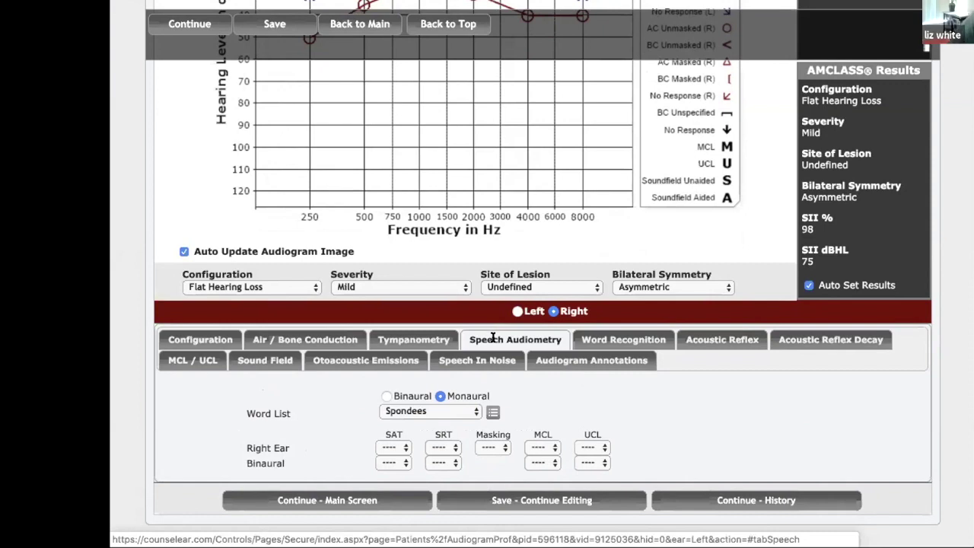
{"action": "left_click", "coordinate": [458, 412]}
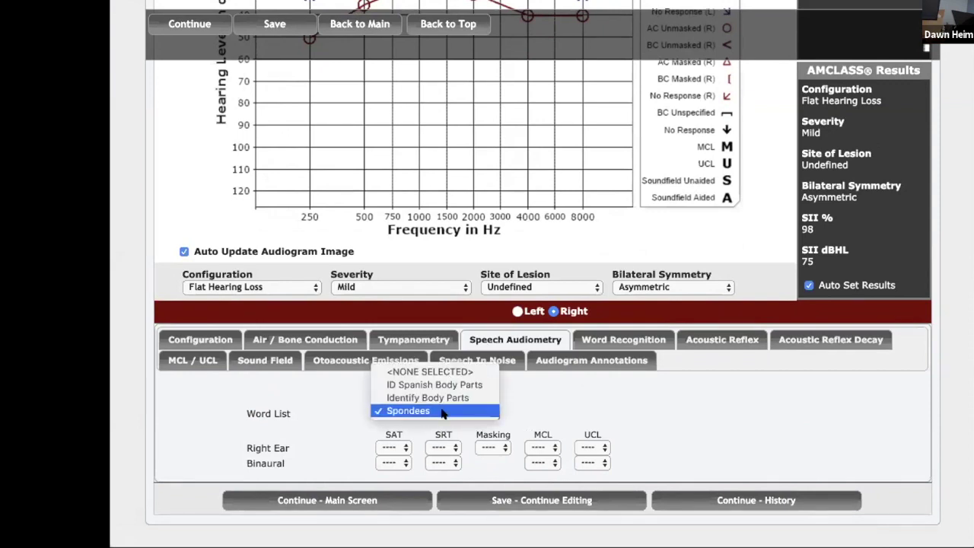
{"action": "left_click", "coordinate": [444, 411]}
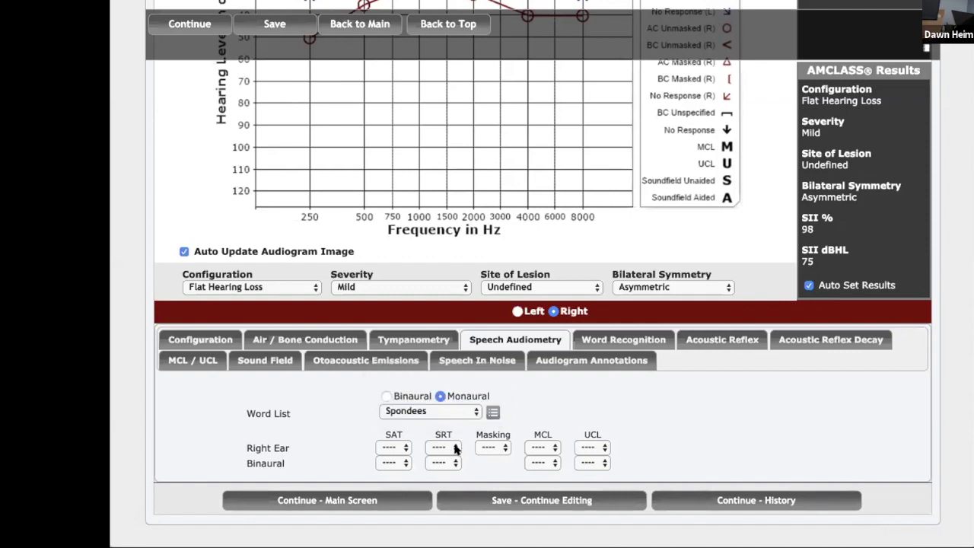
{"action": "left_click", "coordinate": [445, 448]}
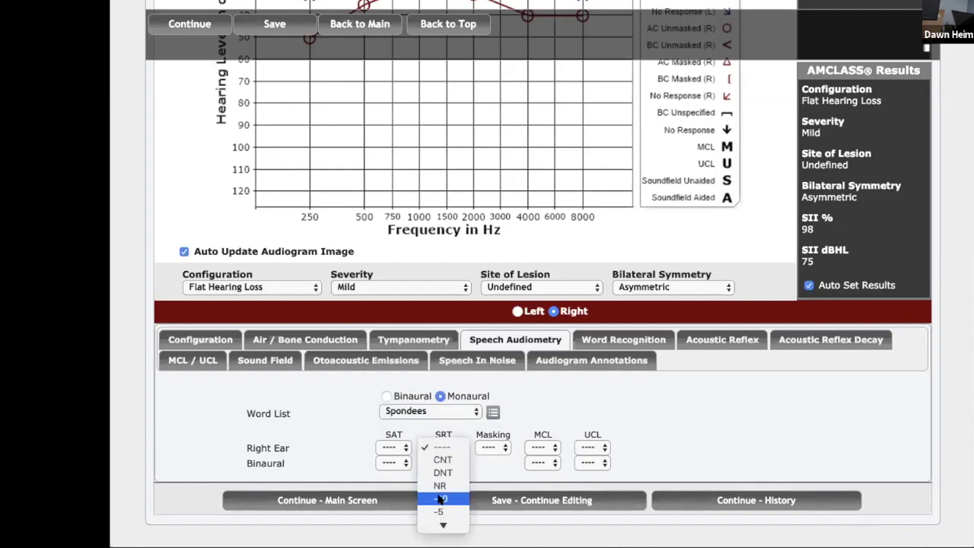
{"action": "mouse_move", "coordinate": [442, 525]}
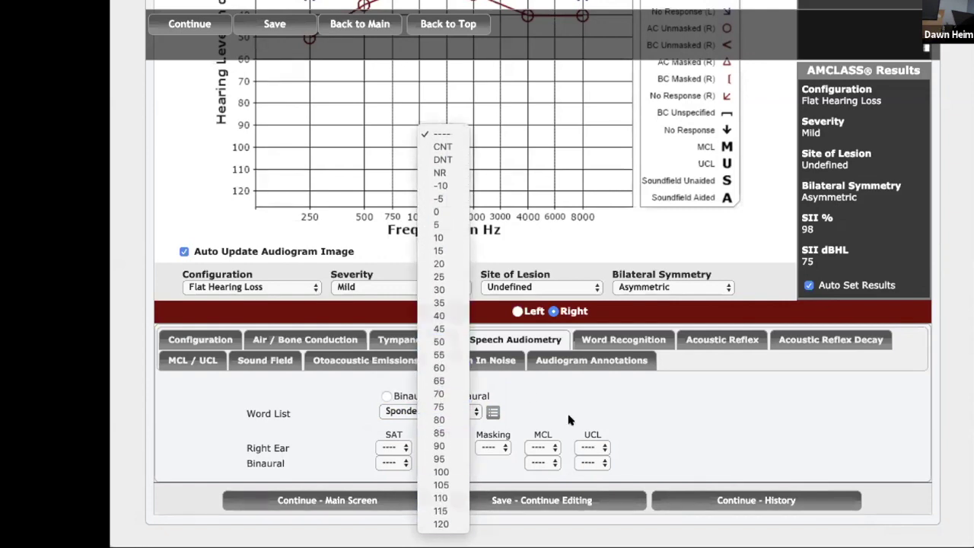
{"action": "left_click", "coordinate": [472, 456]}
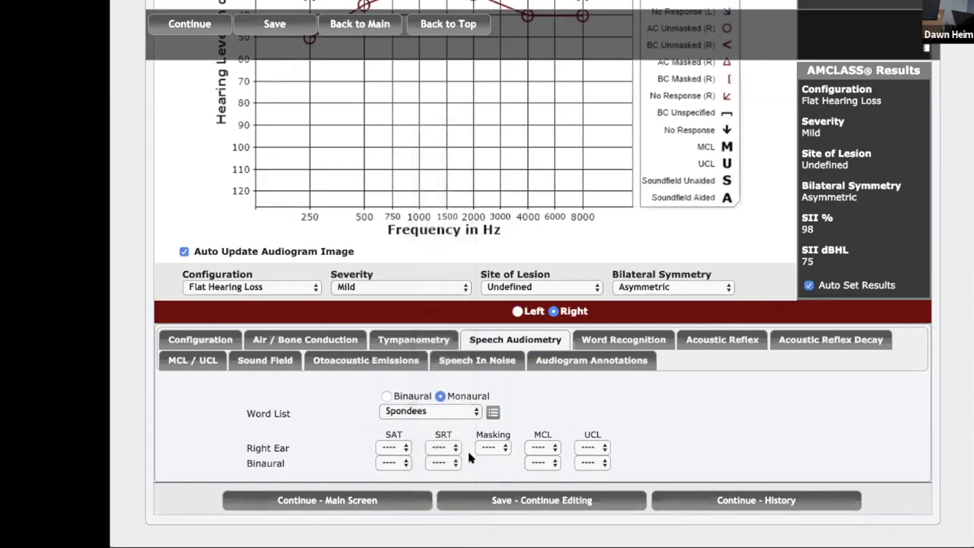
- Open the right ear's word recognition and review the available word lists, keeping NU-6 List 2A
{"action": "left_click", "coordinate": [601, 342]}
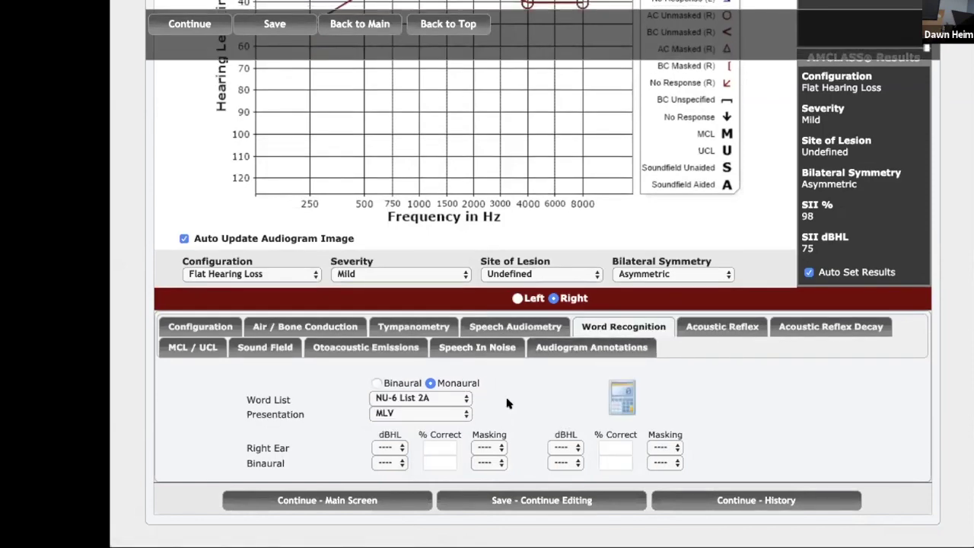
{"action": "left_click", "coordinate": [447, 399]}
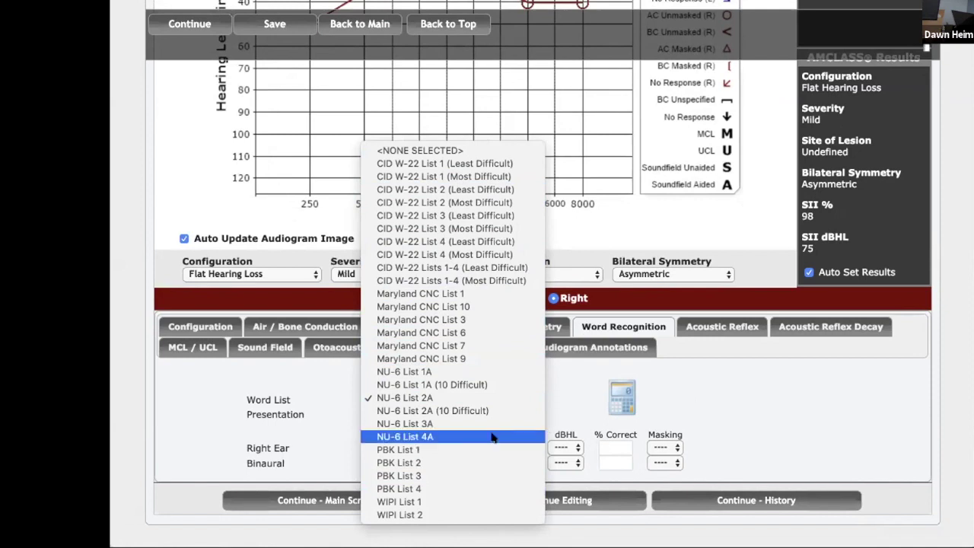
{"action": "left_click", "coordinate": [762, 426]}
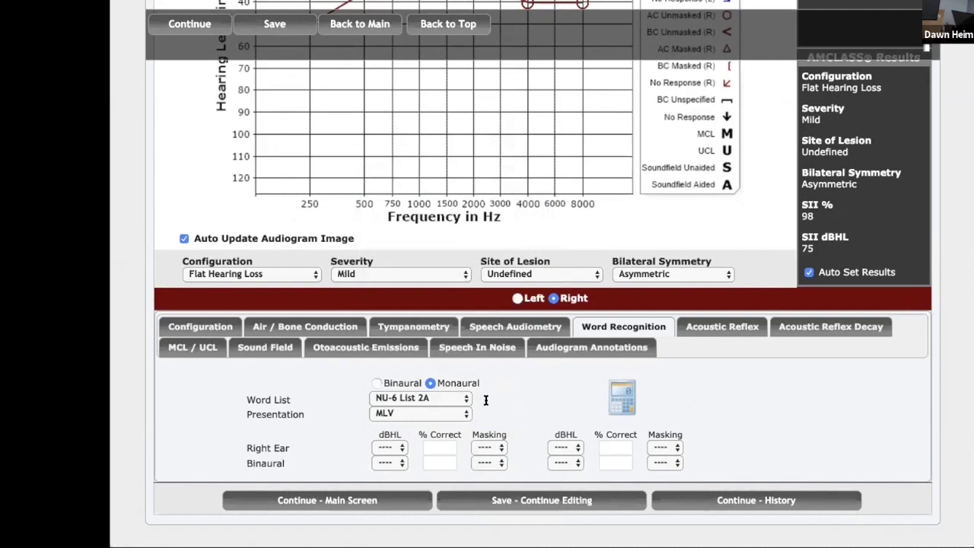
- Enter a right-ear word recognition score of 100% correct at 50 dBHL
{"action": "left_click", "coordinate": [388, 448]}
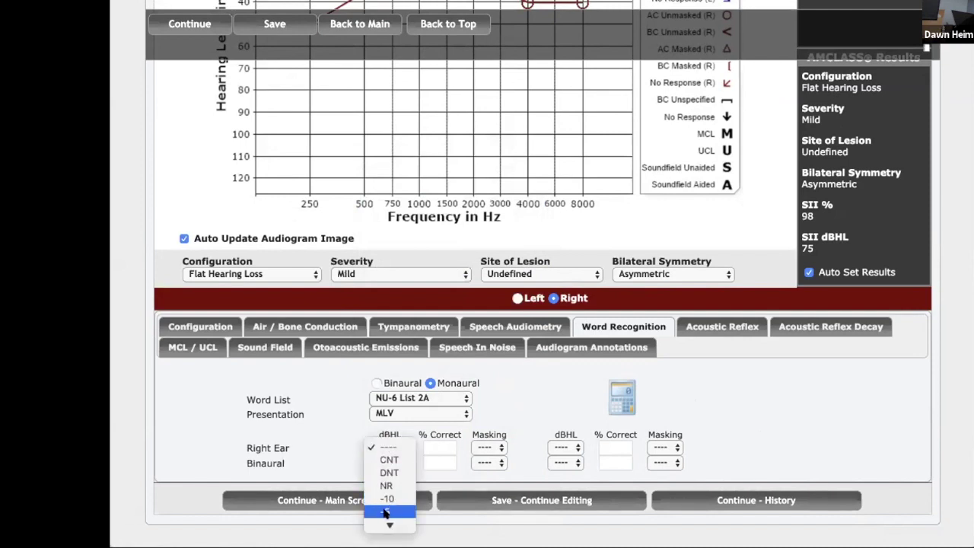
{"action": "left_click", "coordinate": [447, 446]}
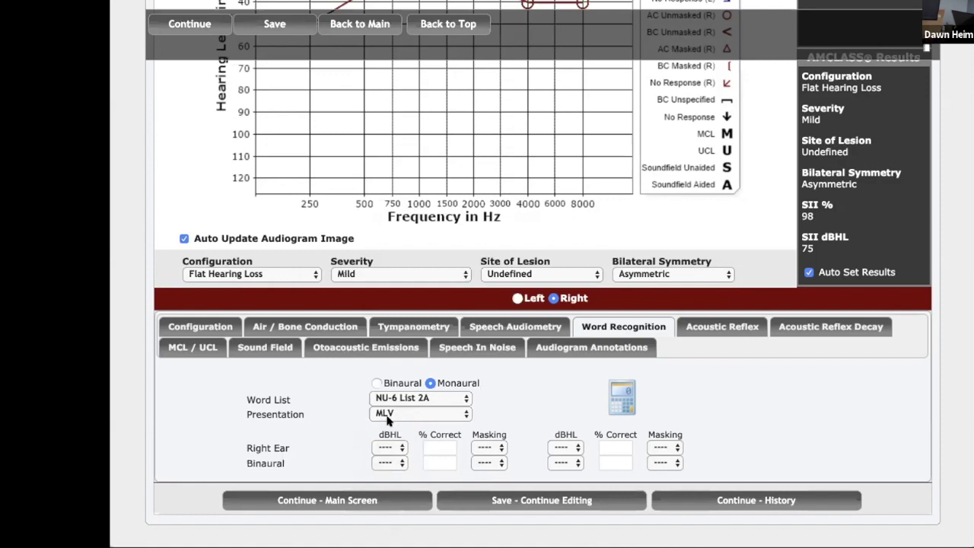
{"action": "left_click", "coordinate": [394, 447]}
{"action": "scroll", "coordinate": [389, 493], "scroll_direction": "down", "scroll_amount": 3}
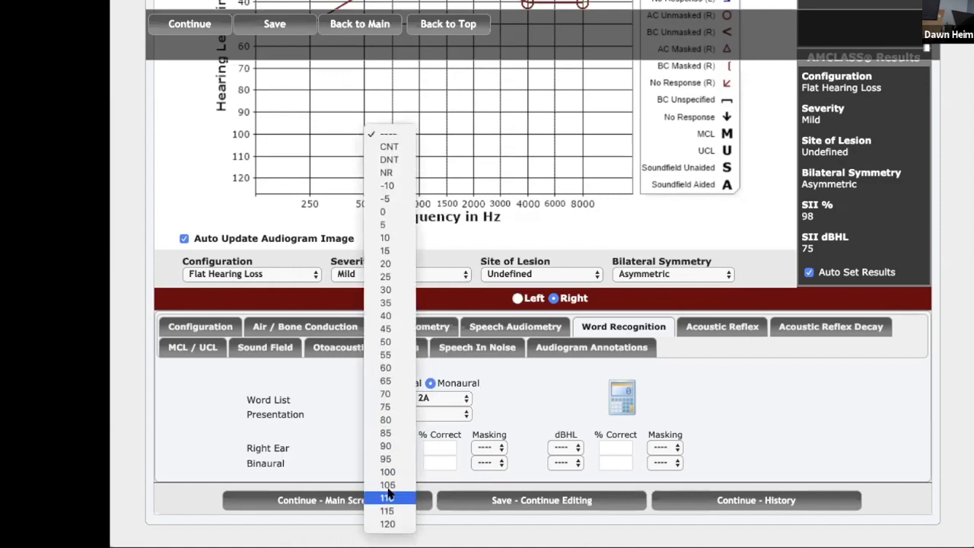
{"action": "left_click", "coordinate": [384, 343]}
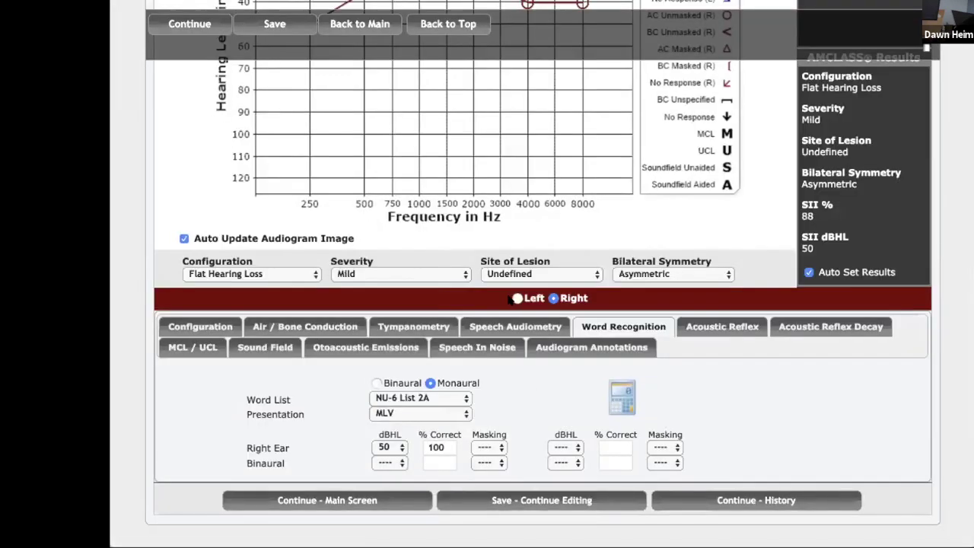
- Switch to the left ear and set its word recognition presentation level to 50 dBHL
{"action": "left_click", "coordinate": [518, 299]}
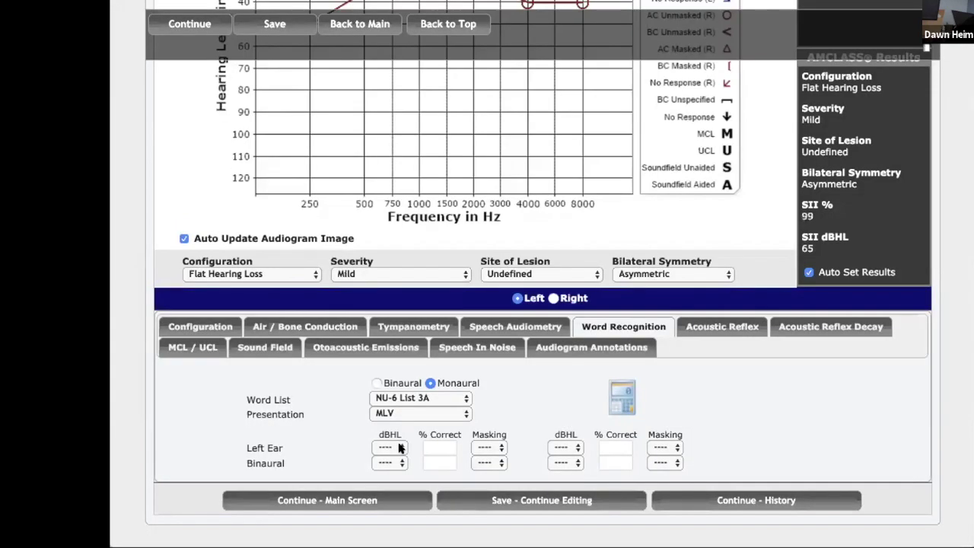
{"action": "left_click", "coordinate": [399, 449]}
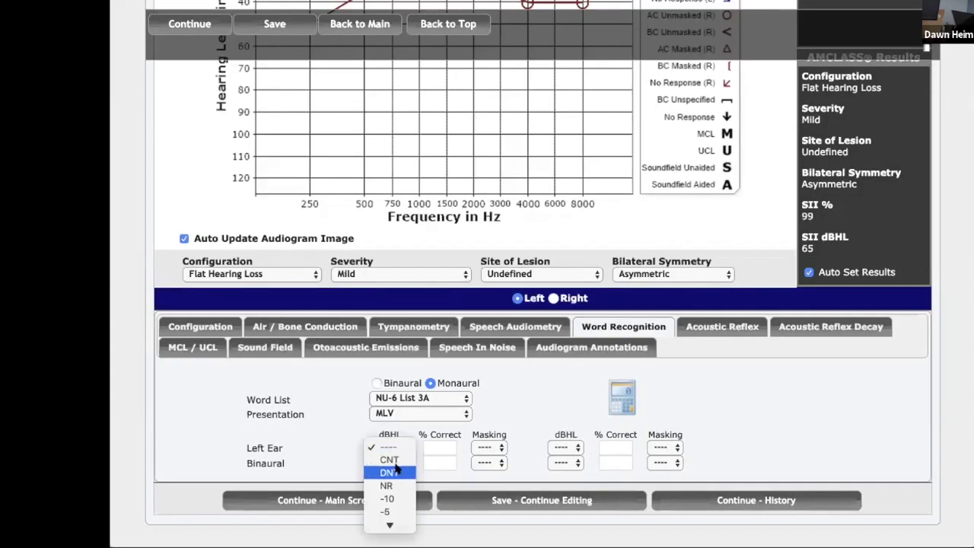
{"action": "left_click", "coordinate": [385, 342]}
{"action": "left_click", "coordinate": [442, 446]}
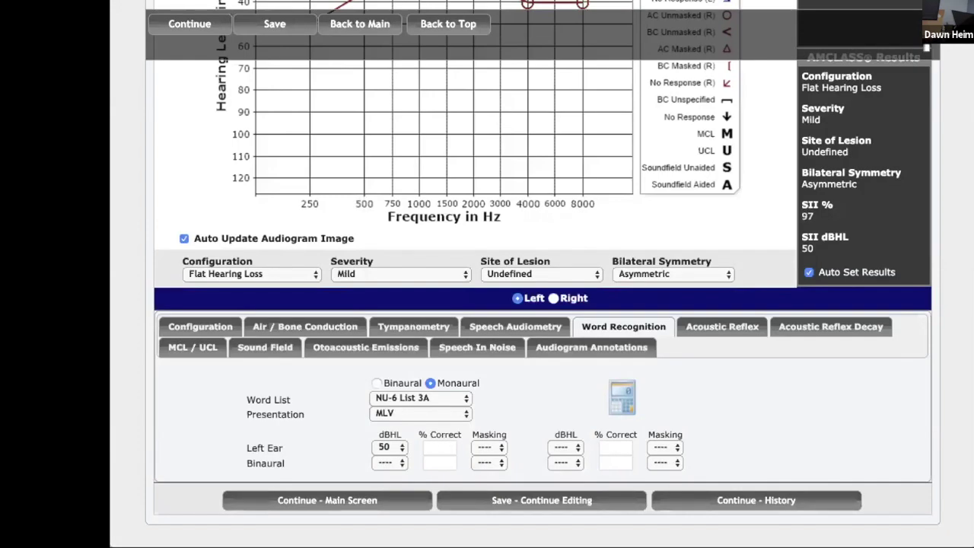
- Set the speech audiometry SRT to 15 for the left ear and for the right ear
{"action": "left_click", "coordinate": [478, 327]}
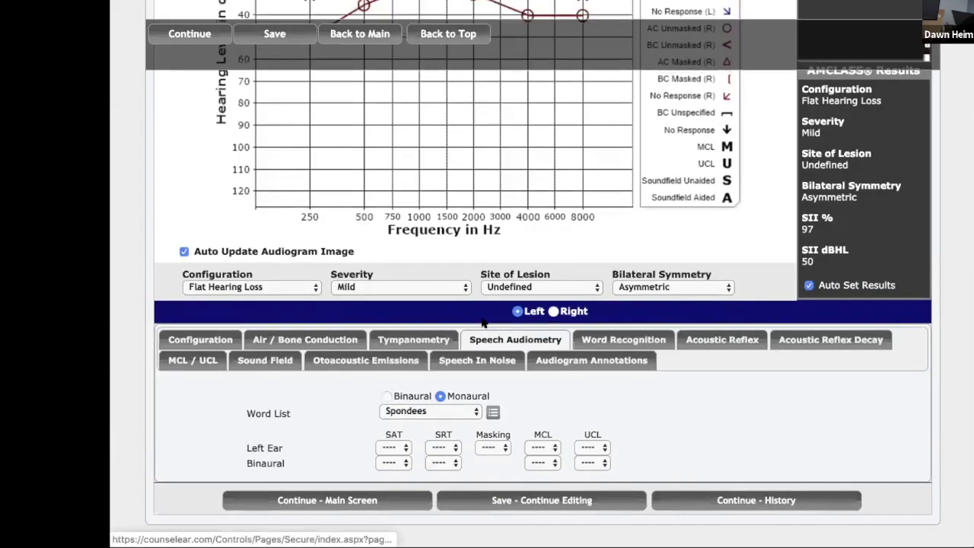
{"action": "left_click", "coordinate": [443, 448]}
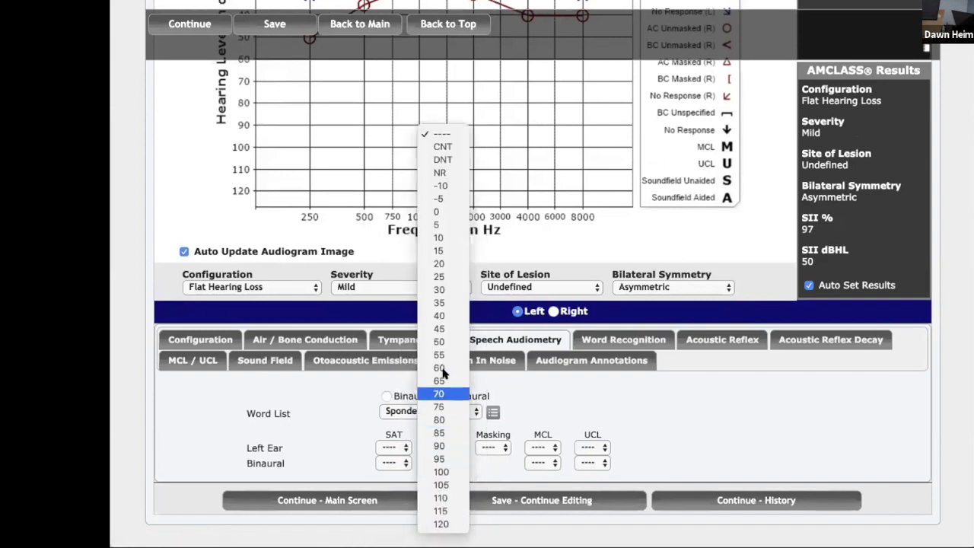
{"action": "left_click", "coordinate": [439, 250]}
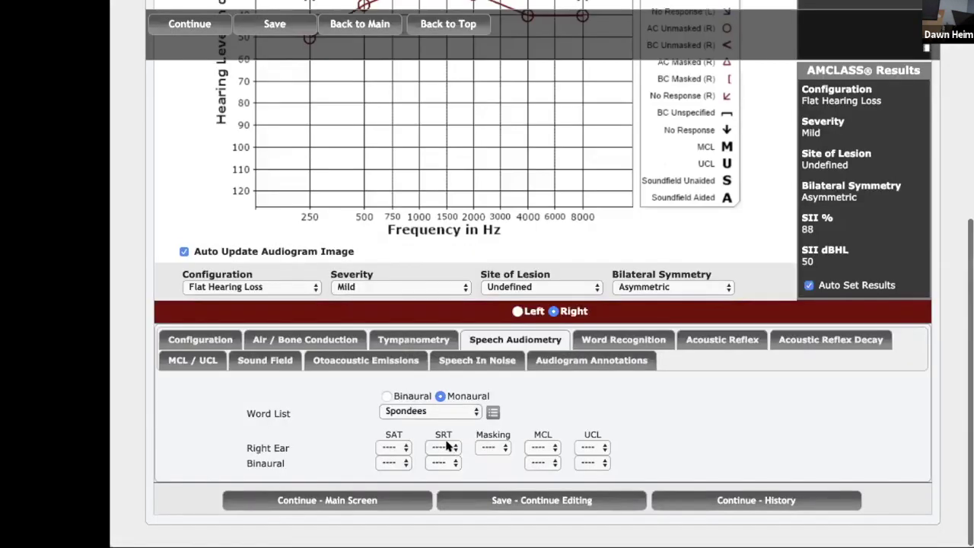
{"action": "left_click", "coordinate": [444, 448]}
{"action": "mouse_move", "coordinate": [443, 524]}
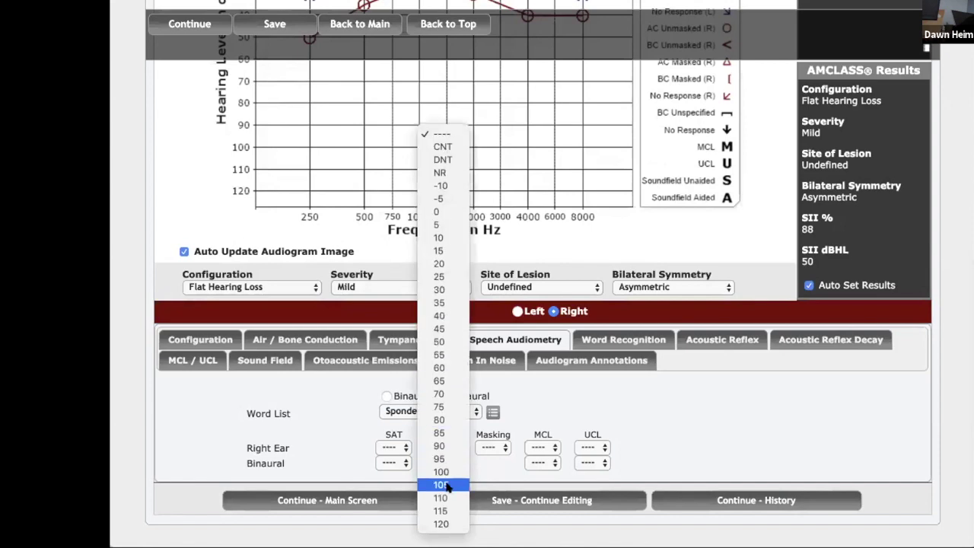
{"action": "left_click", "coordinate": [440, 252]}
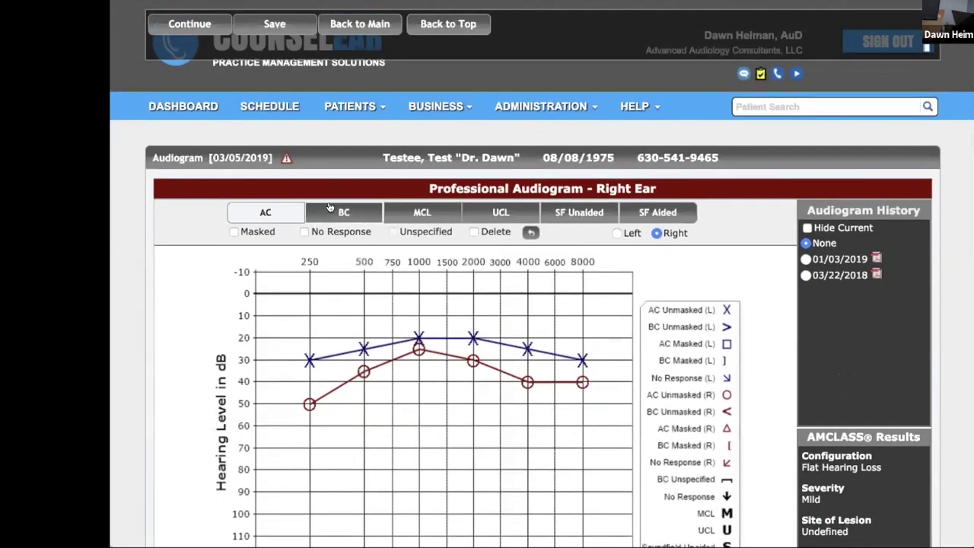
- Plot unspecified bone conduction thresholds of 20, 20, 20 and 25 dB at 500, 1000, 2000 and 4000 Hz
{"action": "left_click", "coordinate": [329, 210]}
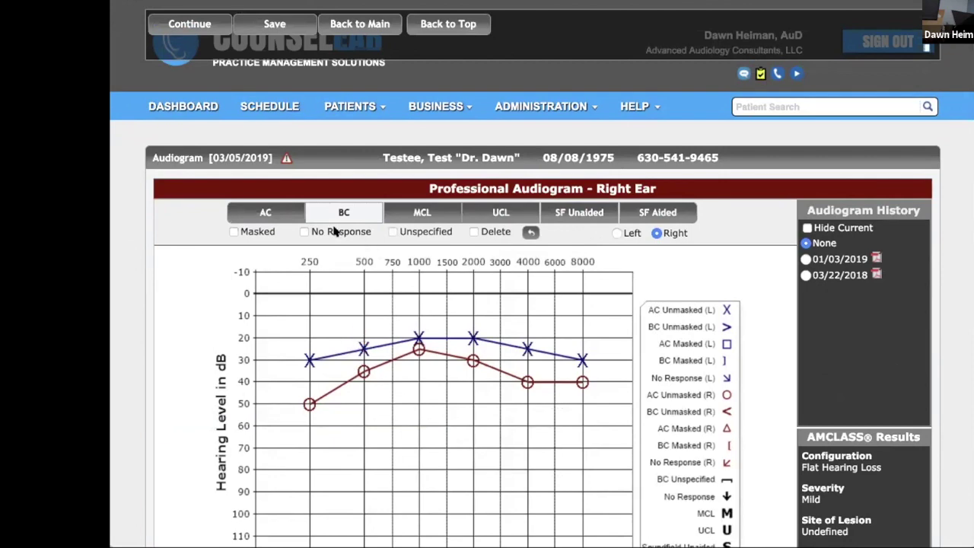
{"action": "left_click", "coordinate": [364, 339]}
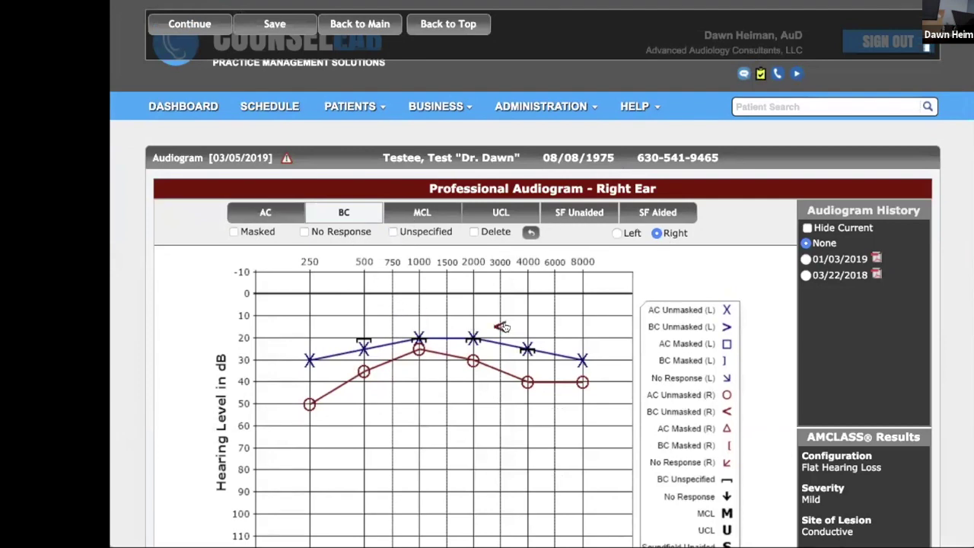
- Plot an unmasked right-ear bone conduction point at 15 dB and 1500 Hz, and delete it from the audiogram
{"action": "left_click", "coordinate": [449, 325]}
{"action": "left_click", "coordinate": [474, 232]}
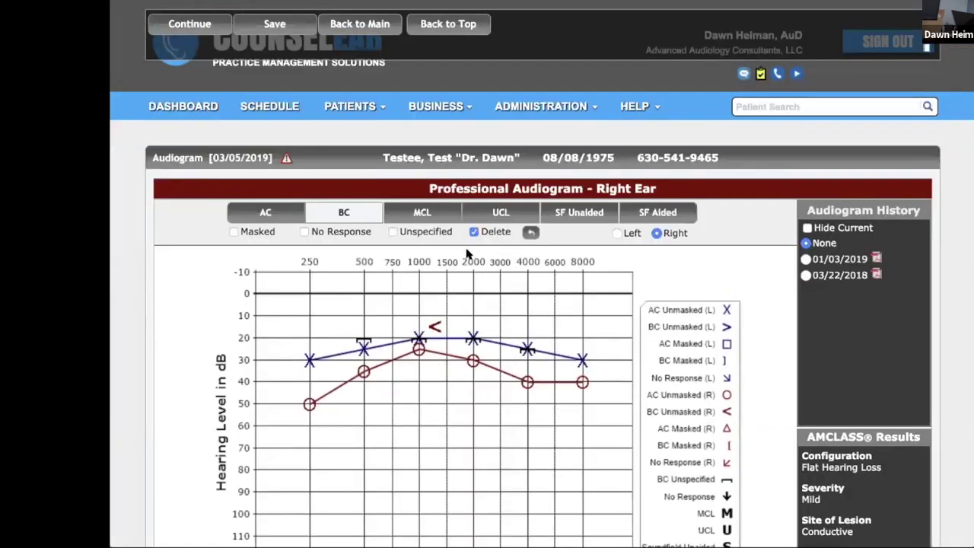
{"action": "left_click", "coordinate": [444, 325]}
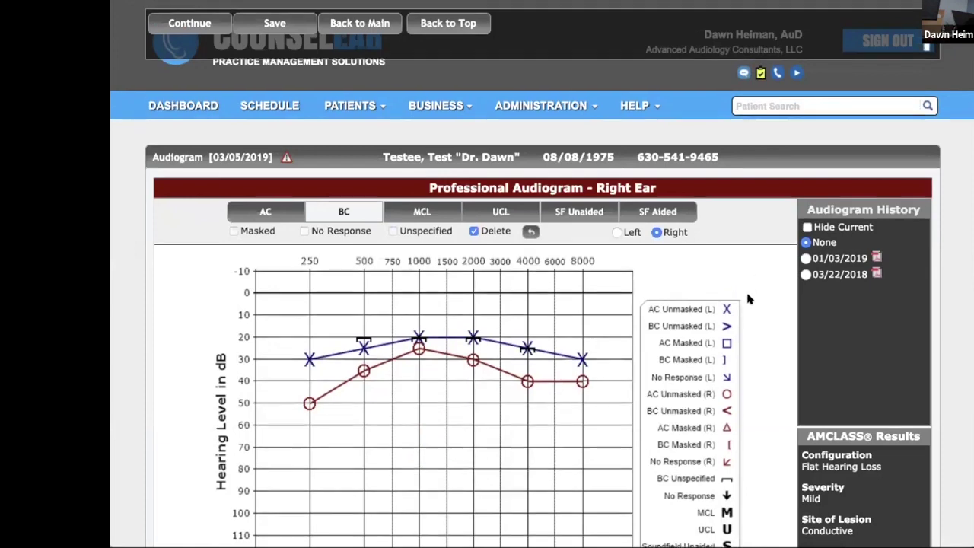
- Finish the right-ear audiogram and return to the visit's main screen
{"action": "scroll", "coordinate": [747, 299], "scroll_direction": "down", "scroll_amount": 5}
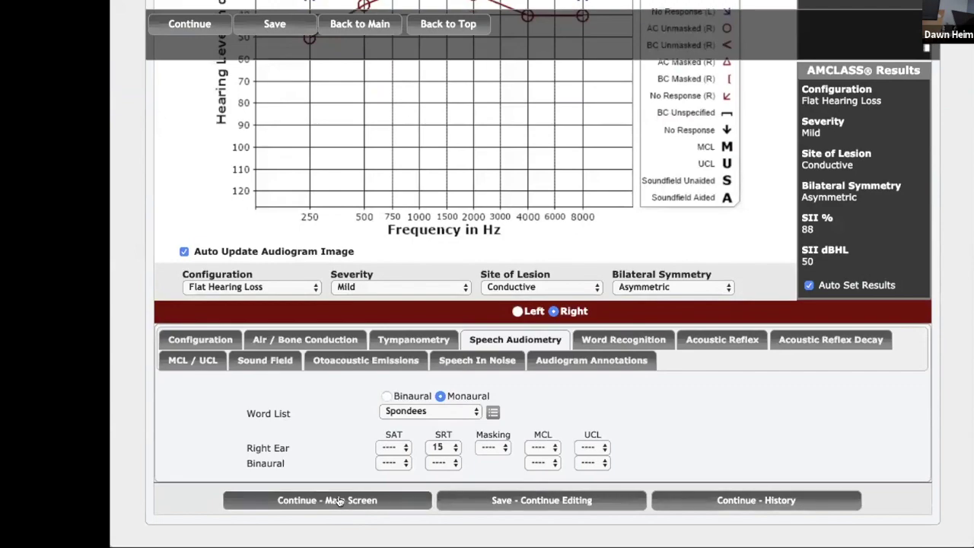
{"action": "left_click", "coordinate": [340, 500]}
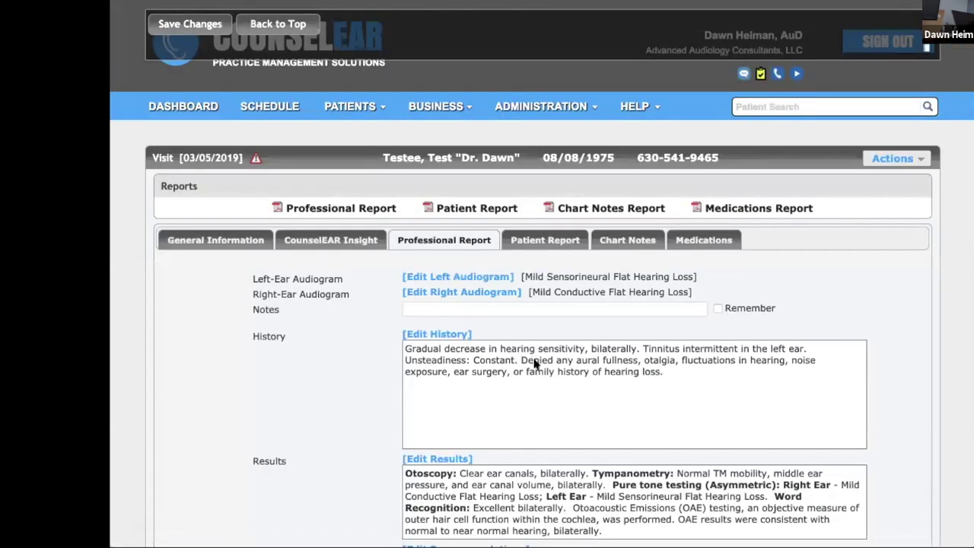
- Open the left-ear audiogram from the professional report and select Sensorineural as its site of lesion
{"action": "scroll", "coordinate": [535, 365], "scroll_direction": "down", "scroll_amount": 6}
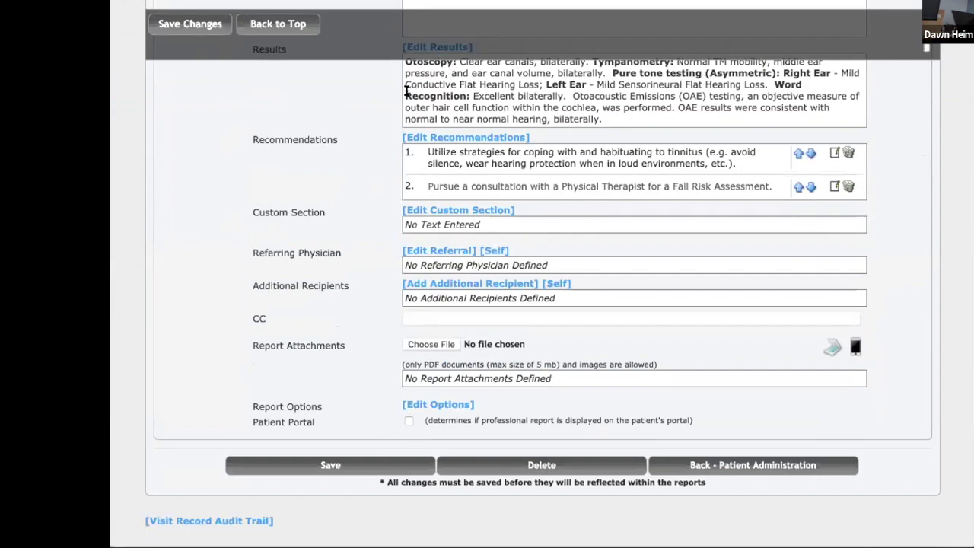
{"action": "scroll", "coordinate": [347, 94], "scroll_direction": "up", "scroll_amount": 1}
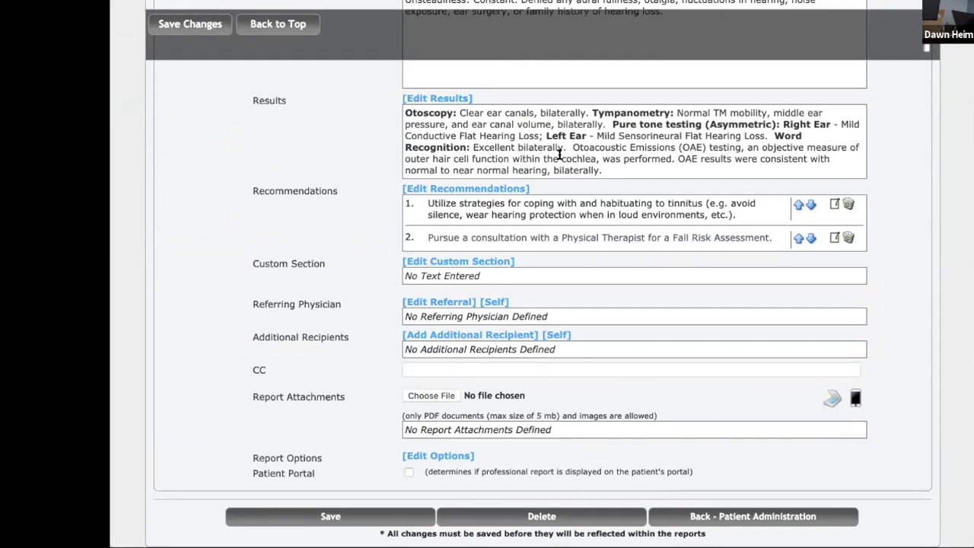
{"action": "scroll", "coordinate": [560, 155], "scroll_direction": "up", "scroll_amount": 7}
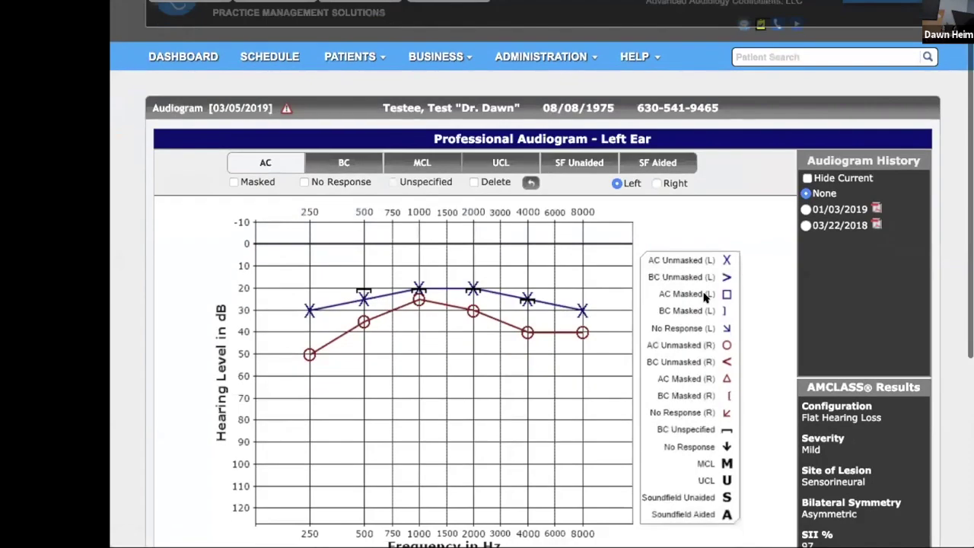
{"action": "scroll", "coordinate": [704, 297], "scroll_direction": "down", "scroll_amount": 3}
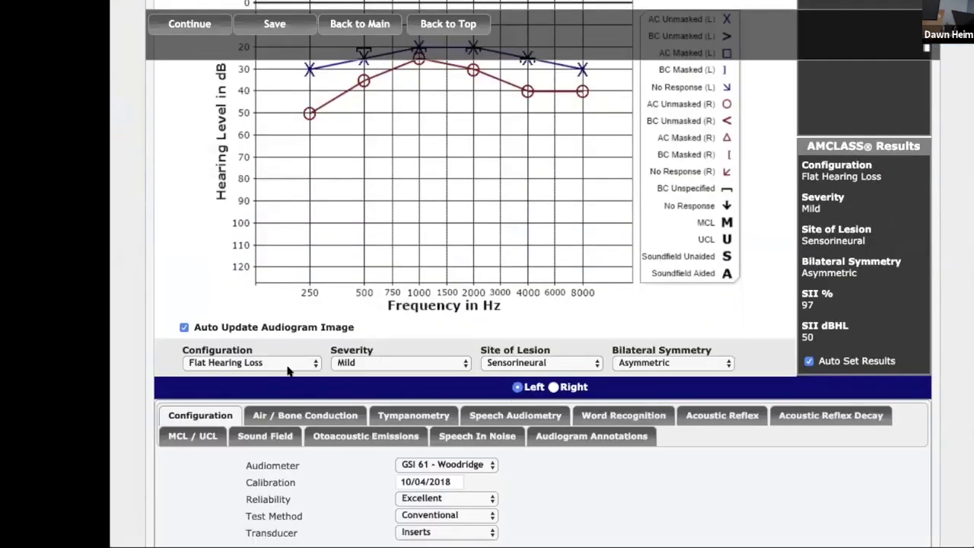
{"action": "left_click", "coordinate": [554, 364]}
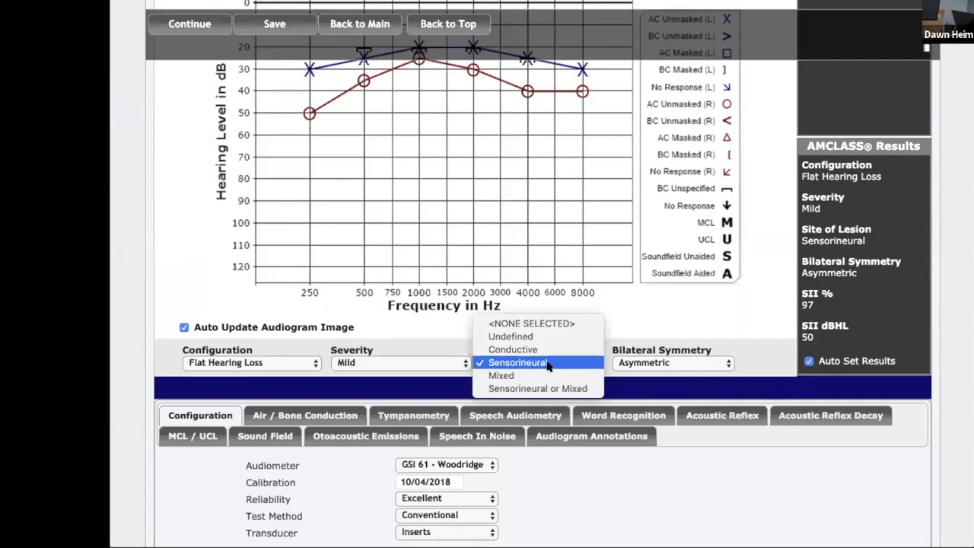
{"action": "left_click", "coordinate": [548, 366]}
- Save the left-ear audiogram and return to the visit's main screen
{"action": "scroll", "coordinate": [691, 362], "scroll_direction": "up", "scroll_amount": 5}
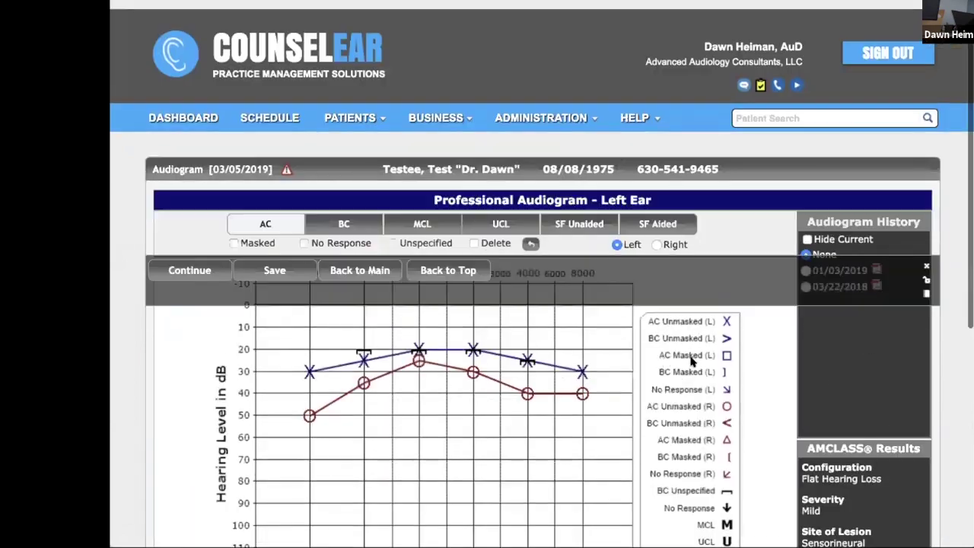
{"action": "scroll", "coordinate": [354, 282], "scroll_direction": "down", "scroll_amount": 2}
{"action": "scroll", "coordinate": [354, 282], "scroll_direction": "up", "scroll_amount": 3}
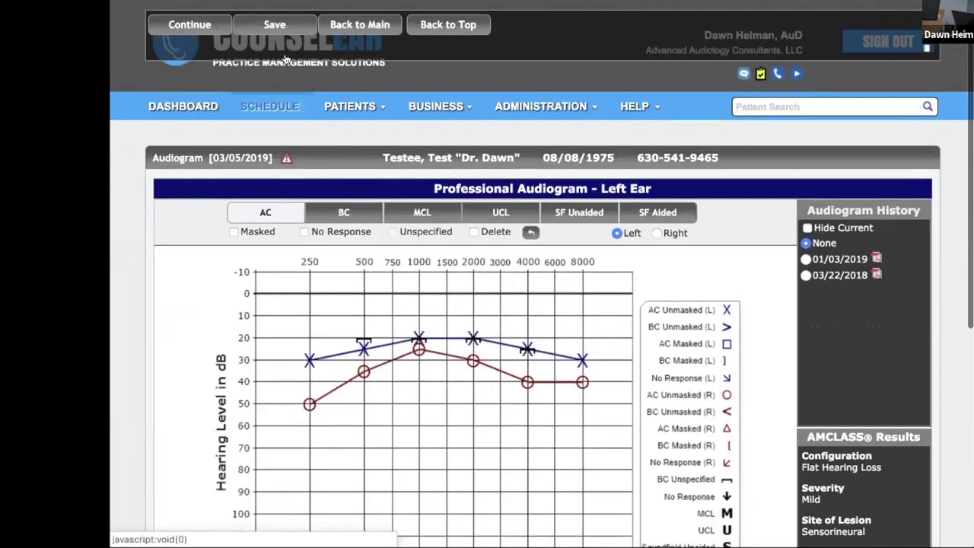
{"action": "left_click", "coordinate": [275, 24]}
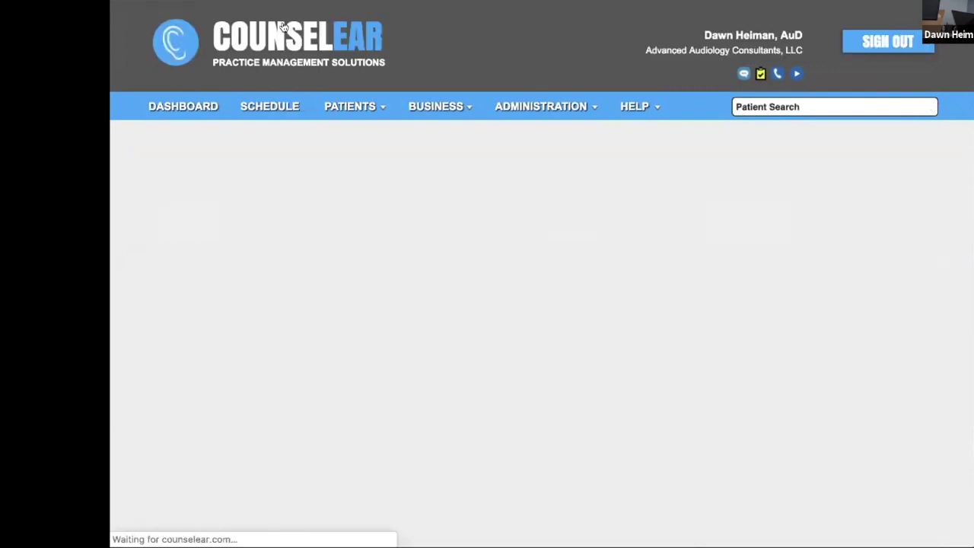
{"action": "scroll", "coordinate": [525, 333], "scroll_direction": "down", "scroll_amount": 5}
{"action": "scroll", "coordinate": [533, 229], "scroll_direction": "up", "scroll_amount": 3}
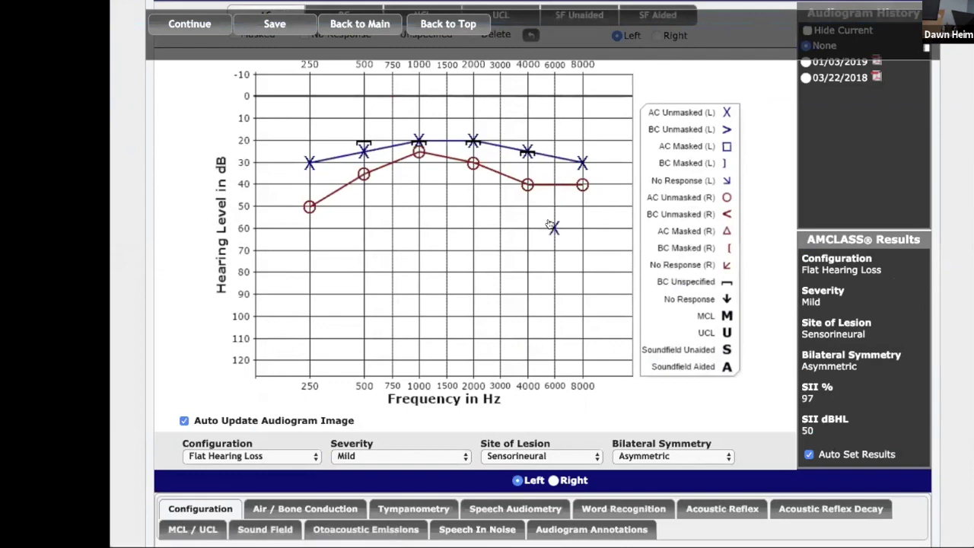
{"action": "scroll", "coordinate": [457, 342], "scroll_direction": "down", "scroll_amount": 2}
{"action": "right_click", "coordinate": [352, 497]}
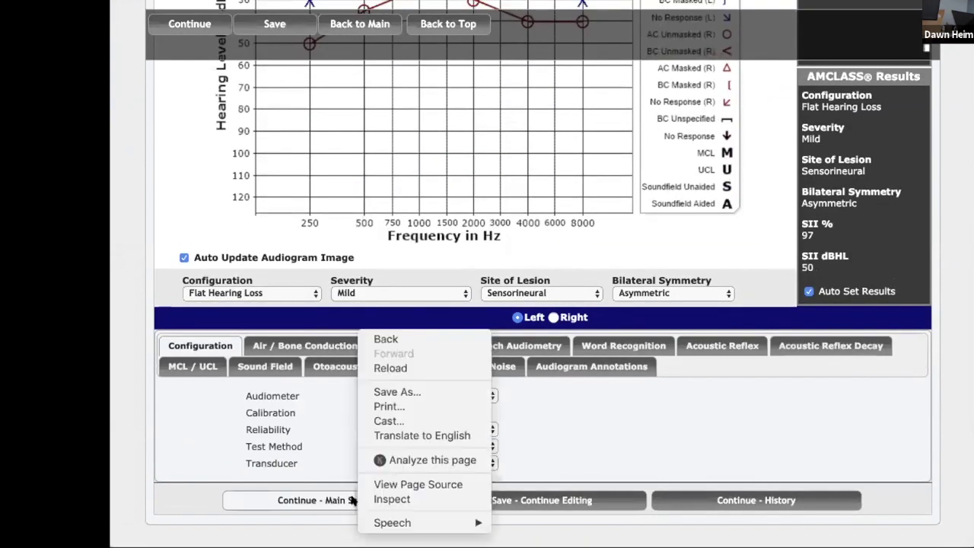
{"action": "left_click", "coordinate": [331, 497]}
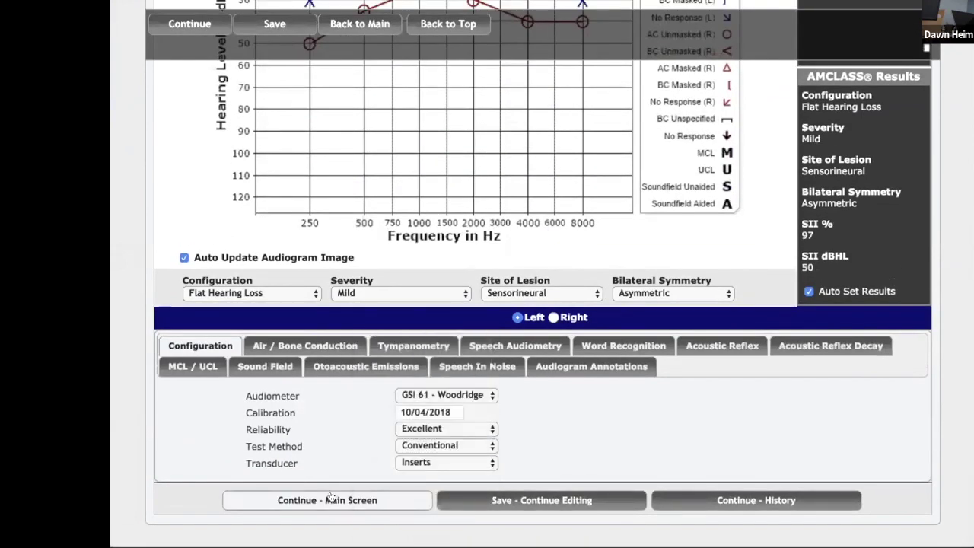
{"action": "left_click", "coordinate": [331, 496]}
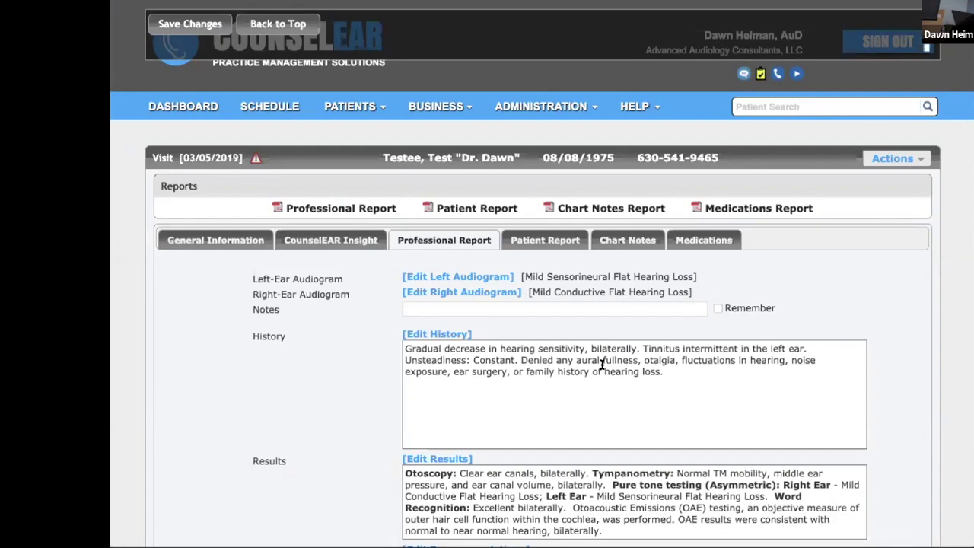
- Add the General recommendations for following up with [[Referral]] to review today's results and repeating the audiologic evaluation if vertigo, otalgia, tinnitus or hearing changes occur
{"action": "scroll", "coordinate": [602, 365], "scroll_direction": "down", "scroll_amount": 5}
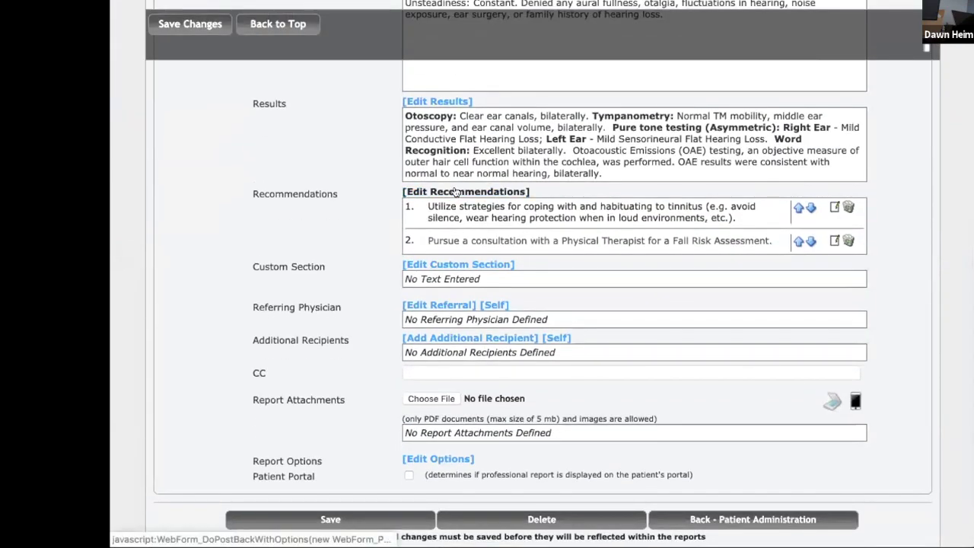
{"action": "scroll", "coordinate": [444, 321], "scroll_direction": "up", "scroll_amount": 3}
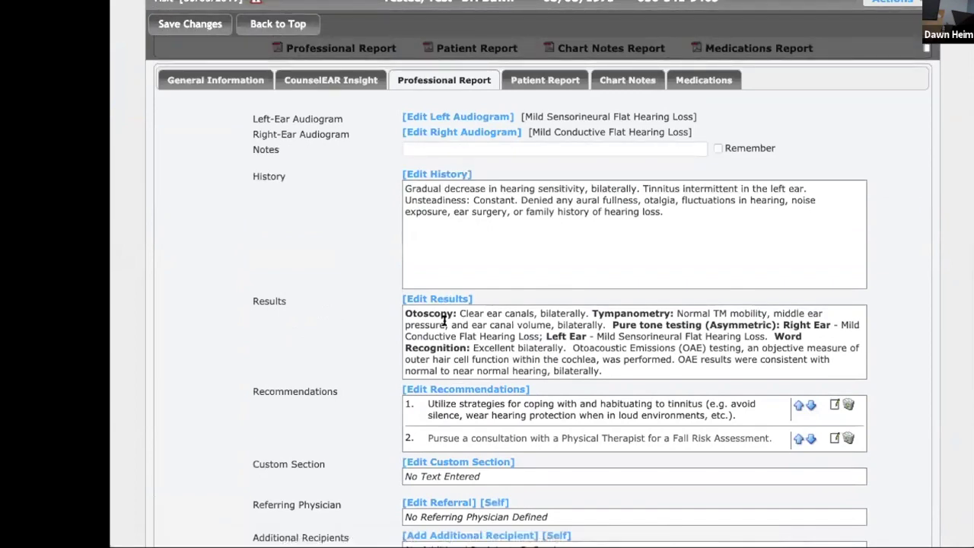
{"action": "scroll", "coordinate": [512, 335], "scroll_direction": "down", "scroll_amount": 2}
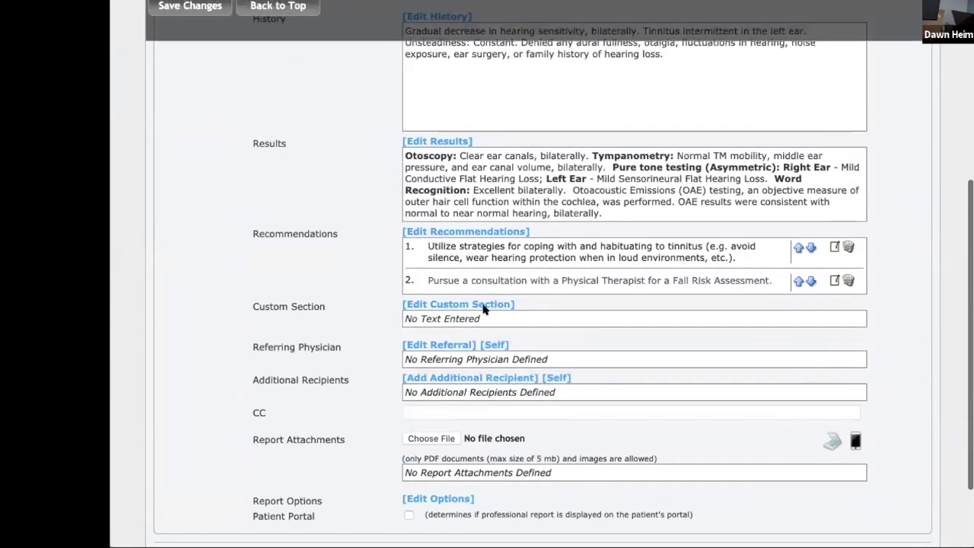
{"action": "left_click", "coordinate": [468, 233]}
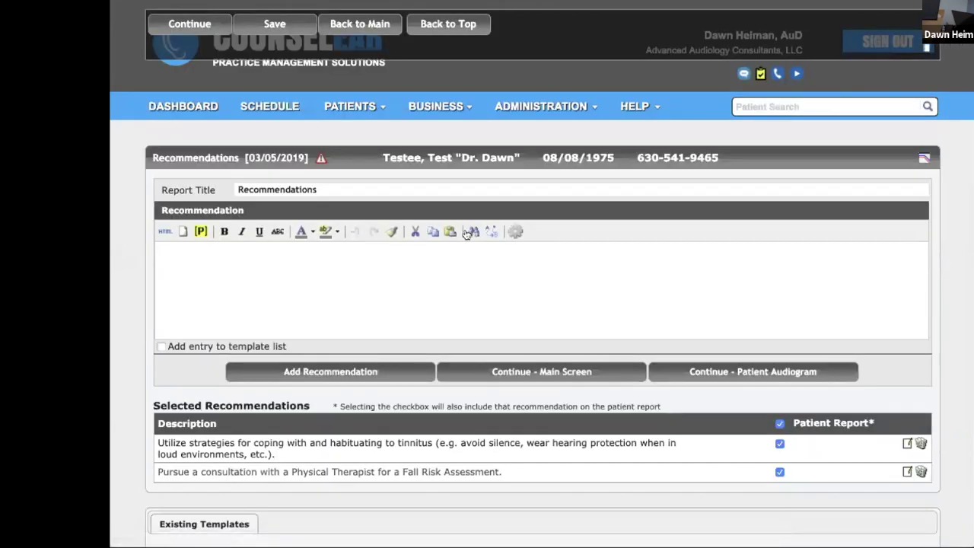
{"action": "scroll", "coordinate": [482, 278], "scroll_direction": "down", "scroll_amount": 1}
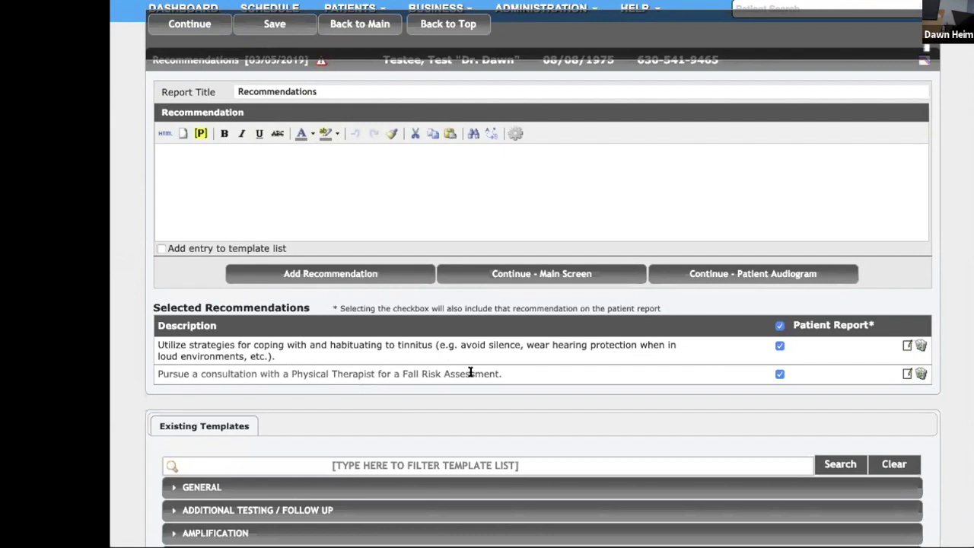
{"action": "scroll", "coordinate": [470, 371], "scroll_direction": "down", "scroll_amount": 3}
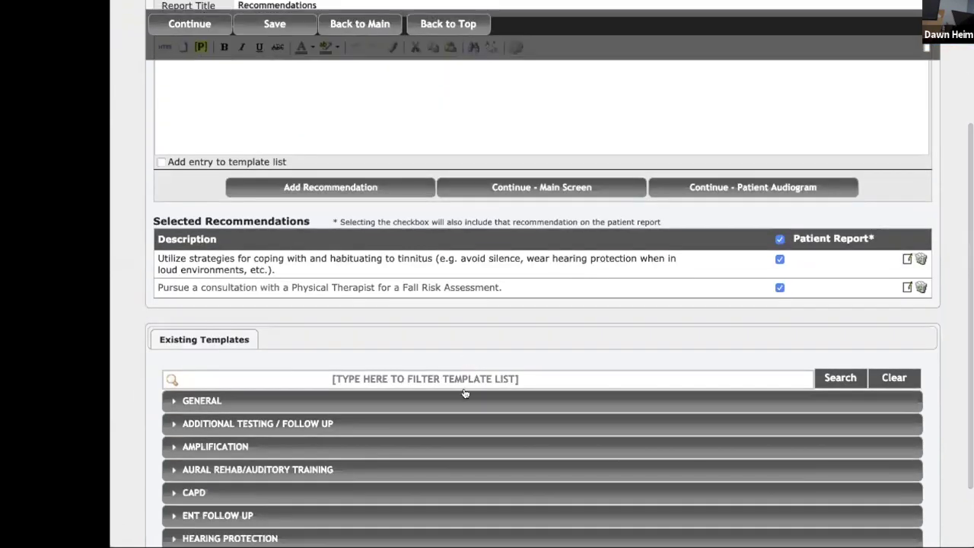
{"action": "left_click", "coordinate": [459, 402]}
{"action": "scroll", "coordinate": [457, 395], "scroll_direction": "down", "scroll_amount": 4}
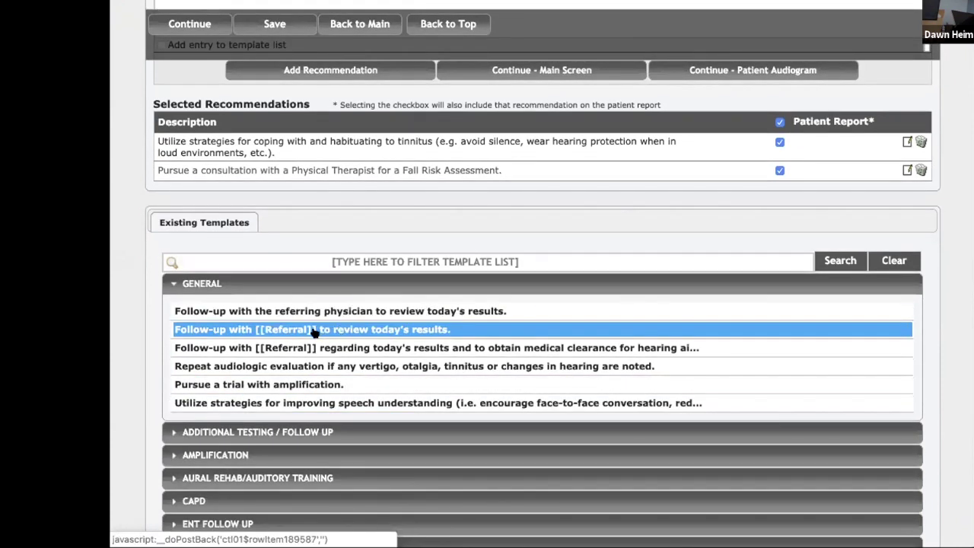
{"action": "left_click", "coordinate": [288, 330]}
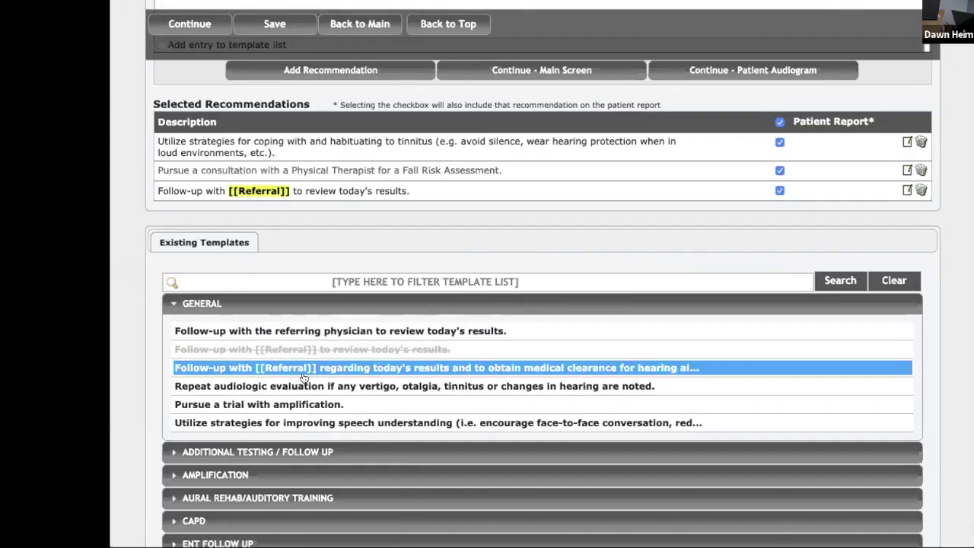
{"action": "left_click", "coordinate": [301, 386]}
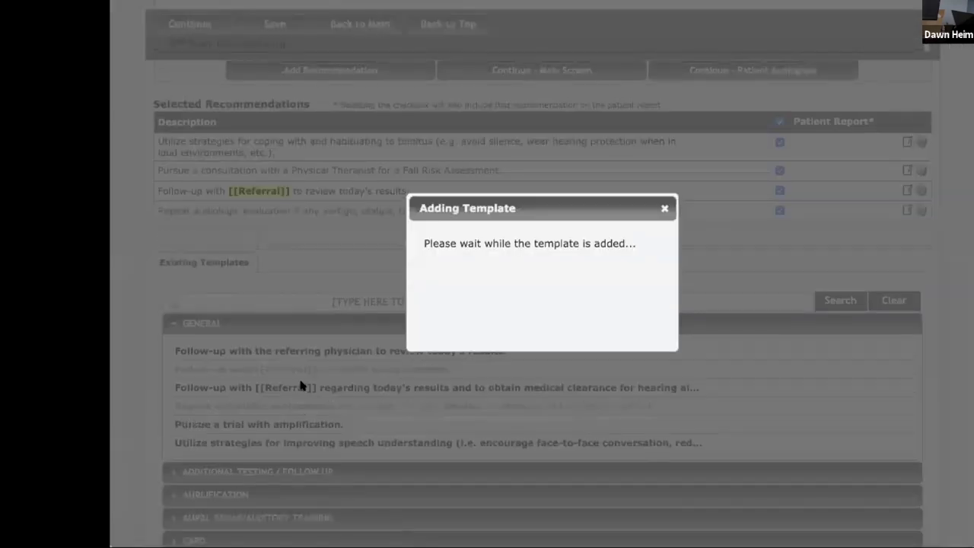
- Add the General recommendations to pursue a trial with amplification and to utilize strategies for improving speech understanding
{"action": "scroll", "coordinate": [301, 386], "scroll_direction": "down", "scroll_amount": 3}
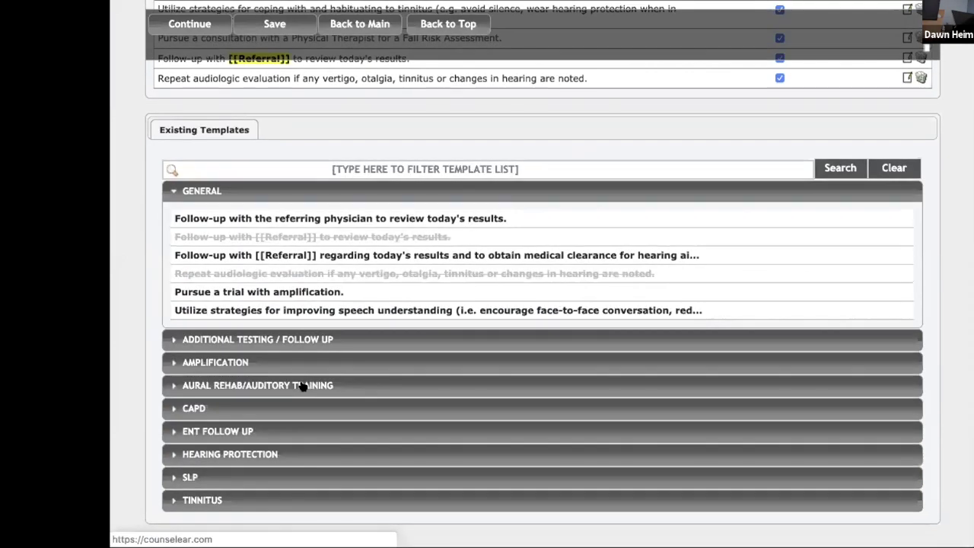
{"action": "left_click", "coordinate": [281, 292]}
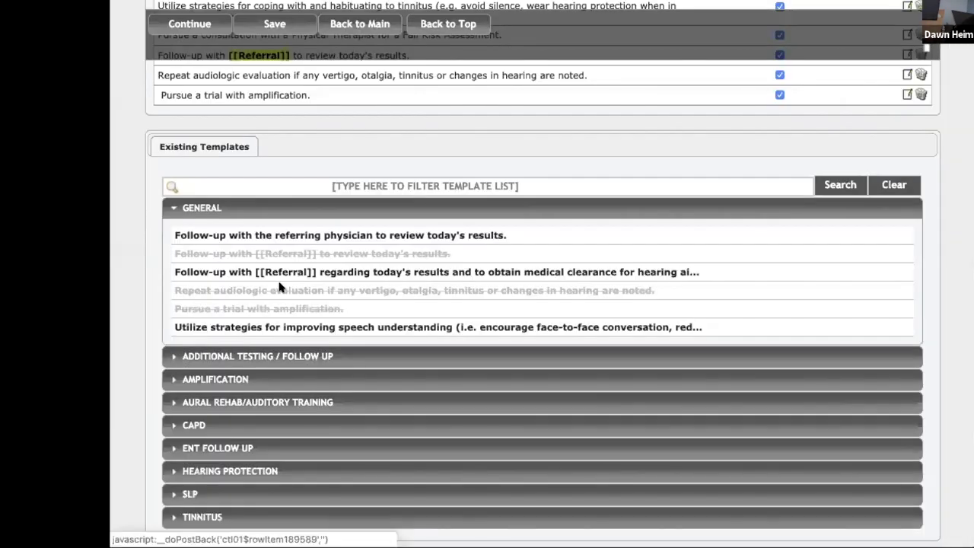
{"action": "left_click", "coordinate": [314, 328]}
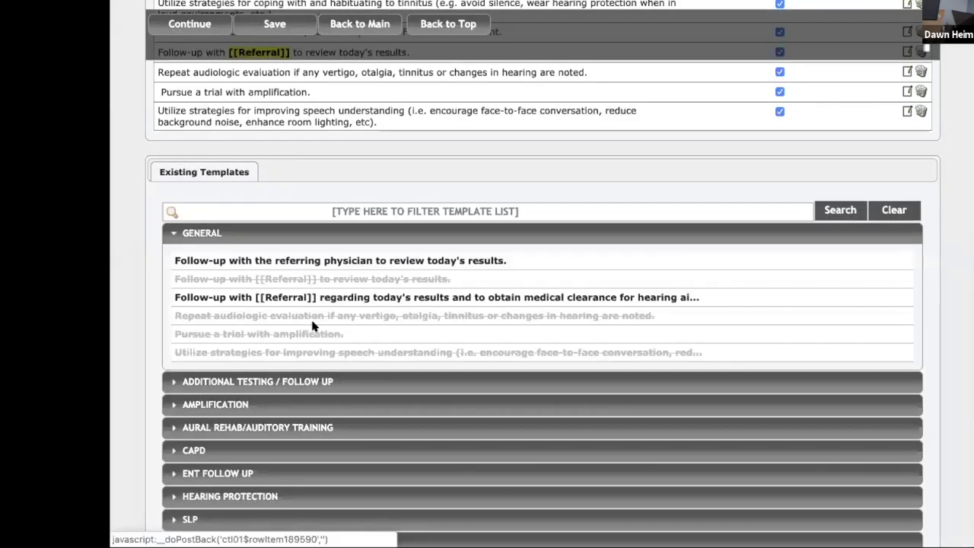
- Continue from the recommendations to the left-ear patient audiogram, review its chart, description and thresholds, and return to the visit's main screen
{"action": "scroll", "coordinate": [312, 325], "scroll_direction": "up", "scroll_amount": 5}
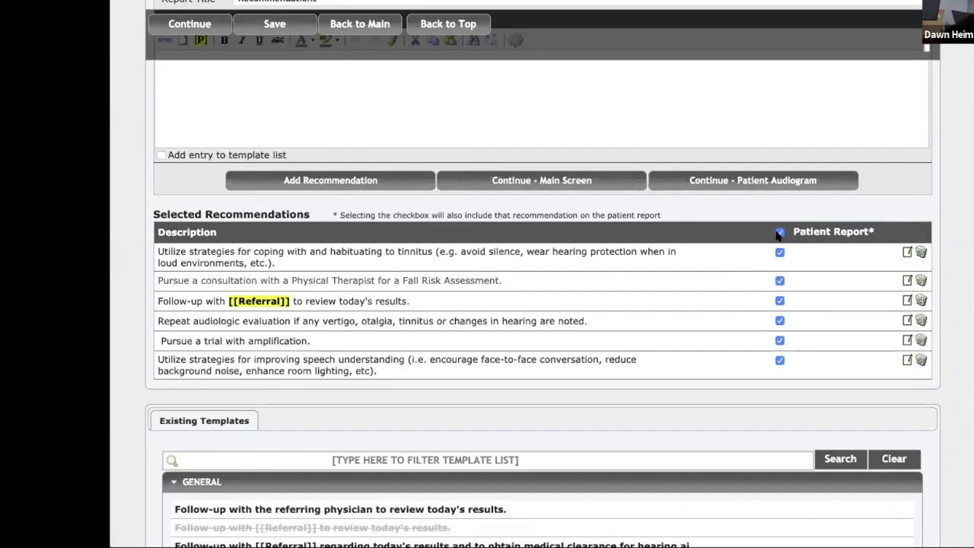
{"action": "scroll", "coordinate": [680, 227], "scroll_direction": "up", "scroll_amount": 5}
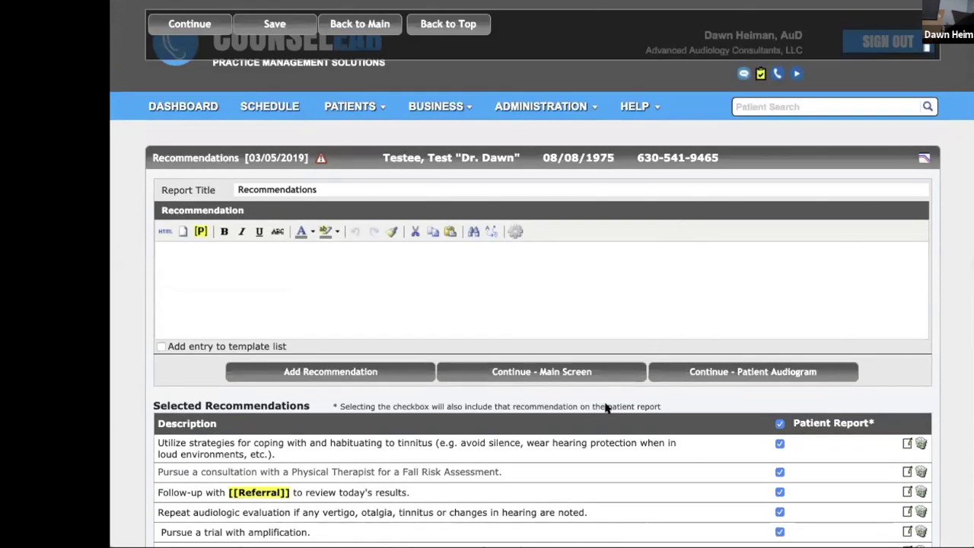
{"action": "left_click", "coordinate": [673, 376]}
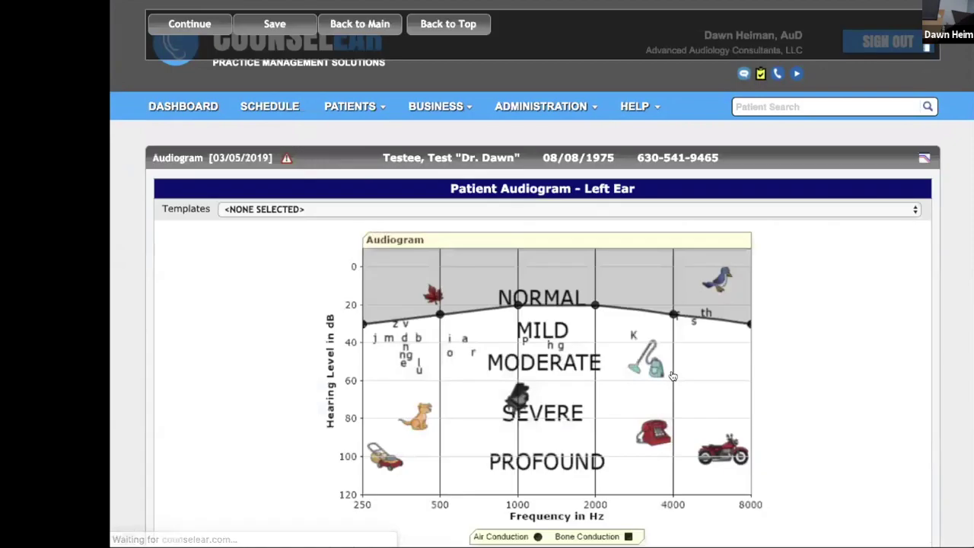
{"action": "scroll", "coordinate": [450, 116], "scroll_direction": "down", "scroll_amount": 5}
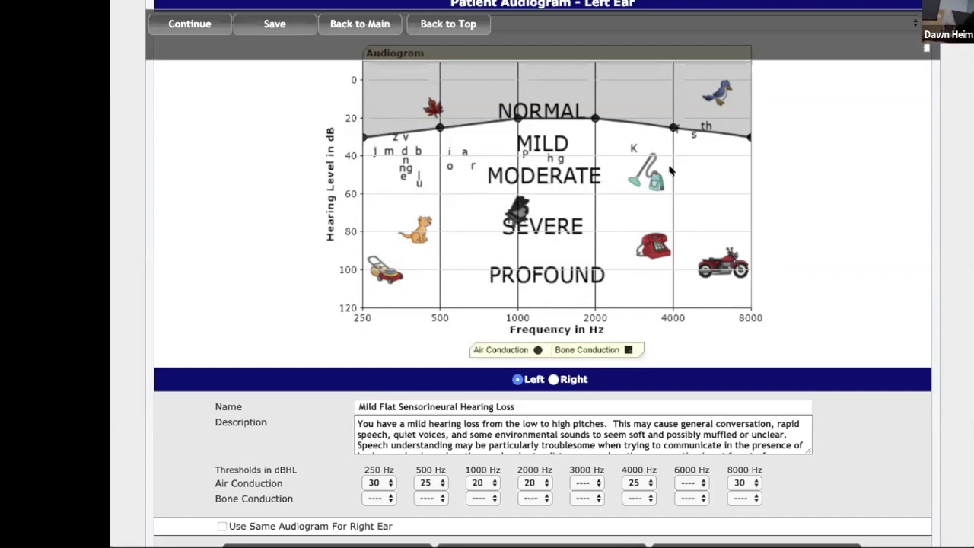
{"action": "scroll", "coordinate": [670, 171], "scroll_direction": "up", "scroll_amount": 5}
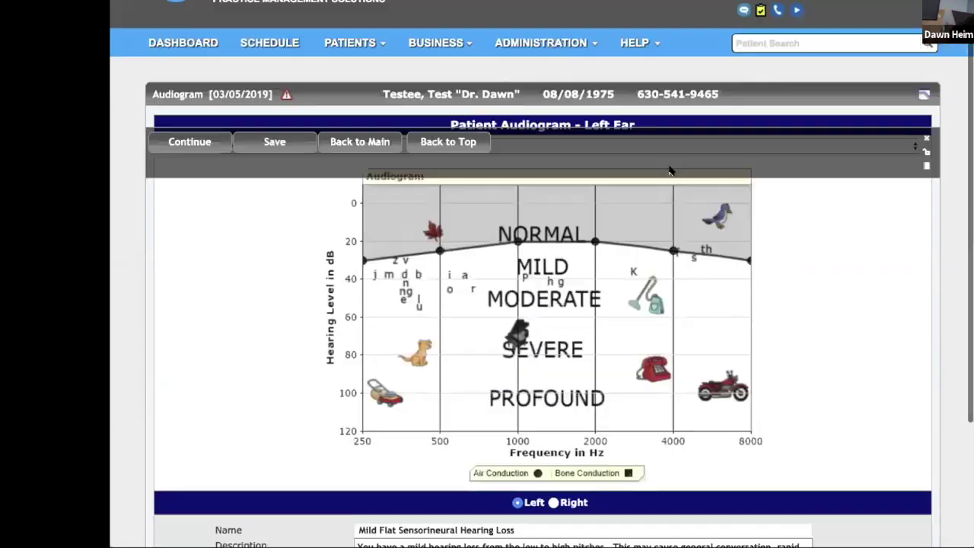
{"action": "scroll", "coordinate": [387, 472], "scroll_direction": "down", "scroll_amount": 6}
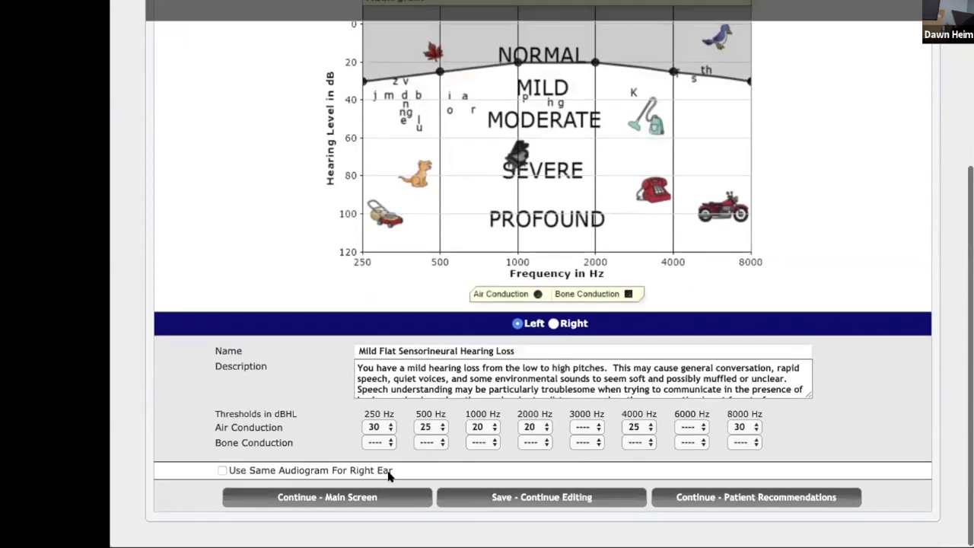
{"action": "right_click", "coordinate": [359, 508]}
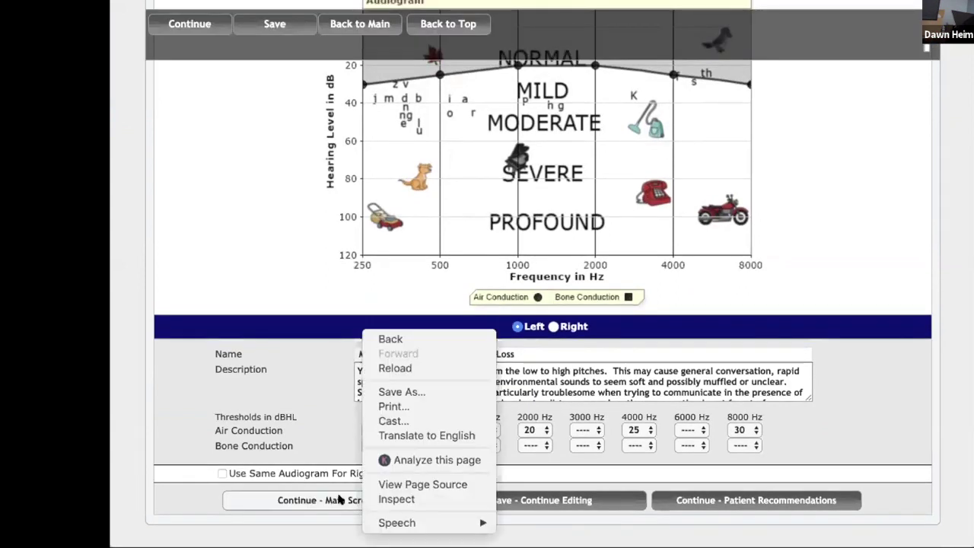
{"action": "left_click", "coordinate": [339, 498]}
{"action": "left_click", "coordinate": [340, 500]}
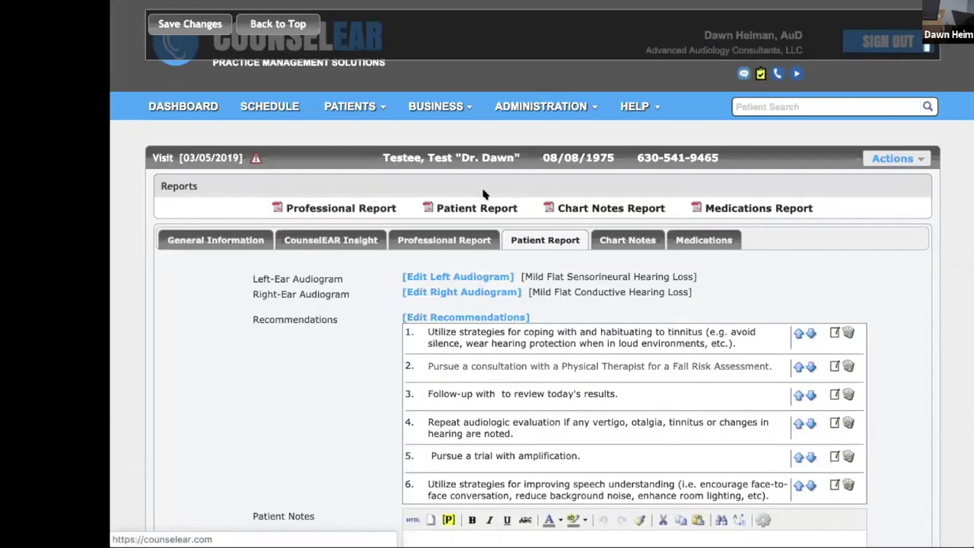
- Open the Professional Report PDF and review its test tables, history, results and recommendations
{"action": "left_click", "coordinate": [367, 206]}
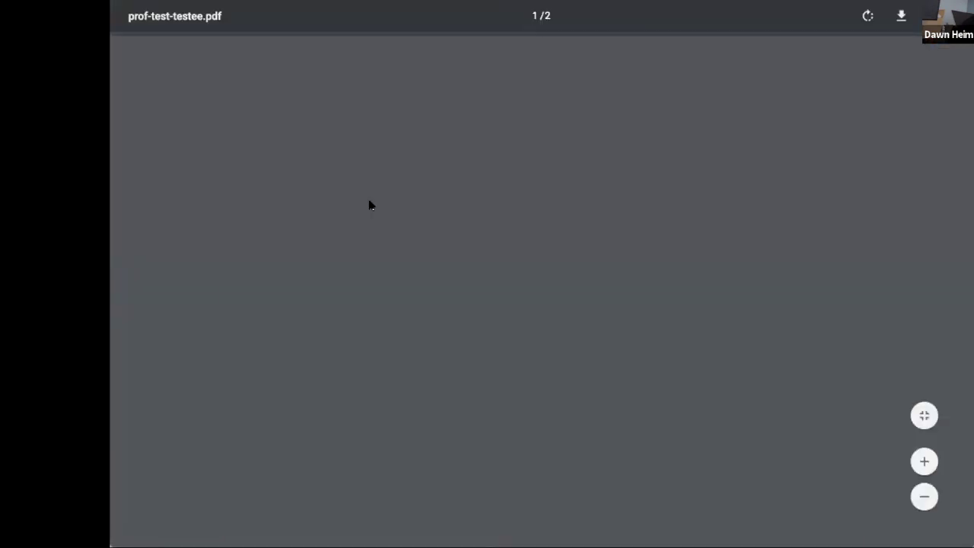
{"action": "scroll", "coordinate": [371, 205], "scroll_direction": "down", "scroll_amount": 3}
{"action": "scroll", "coordinate": [371, 206], "scroll_direction": "down", "scroll_amount": 2}
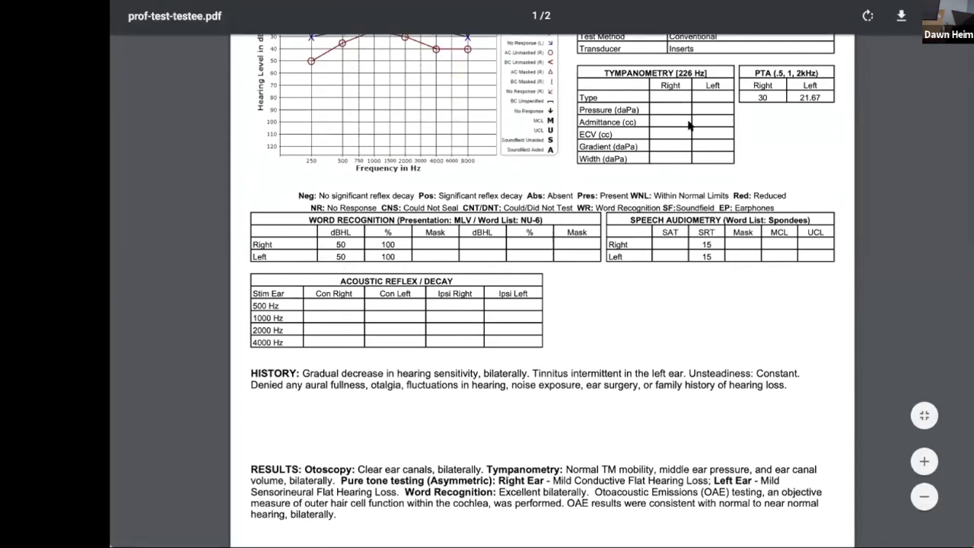
{"action": "scroll", "coordinate": [688, 126], "scroll_direction": "down", "scroll_amount": 4}
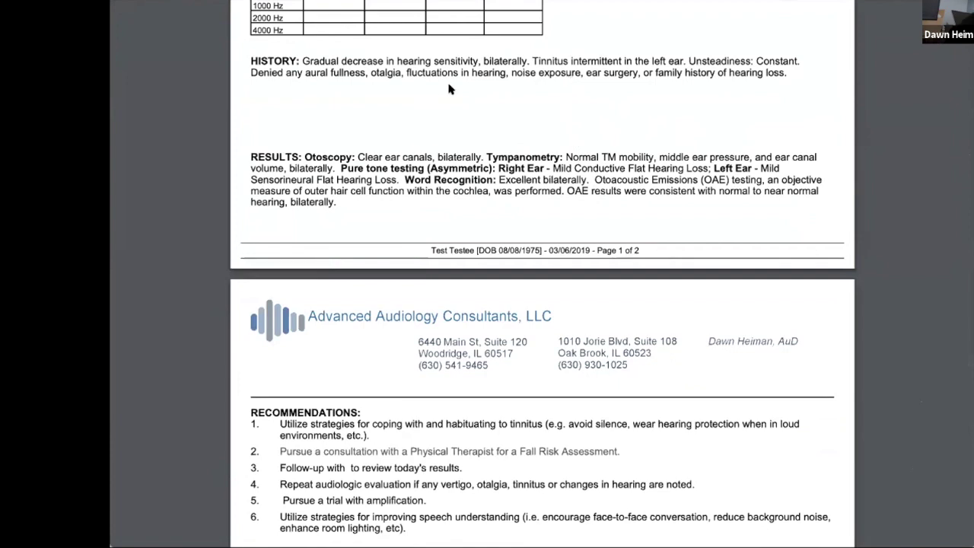
- Review the recommendations, audiologist signature and date on the report's last page, recheck its first page, and close the report
{"action": "scroll", "coordinate": [449, 89], "scroll_direction": "down", "scroll_amount": 4}
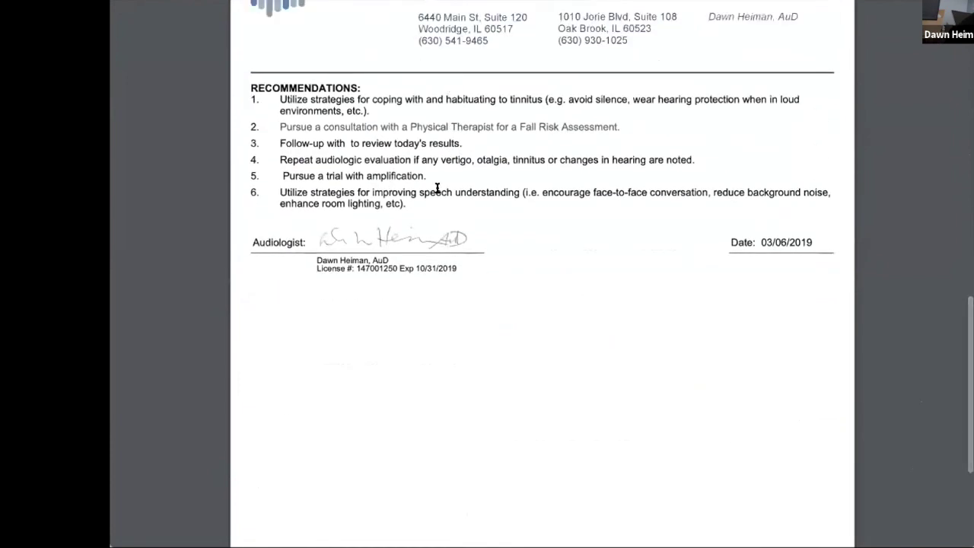
{"action": "scroll", "coordinate": [437, 190], "scroll_direction": "down", "scroll_amount": 3}
{"action": "scroll", "coordinate": [418, 193], "scroll_direction": "up", "scroll_amount": 3}
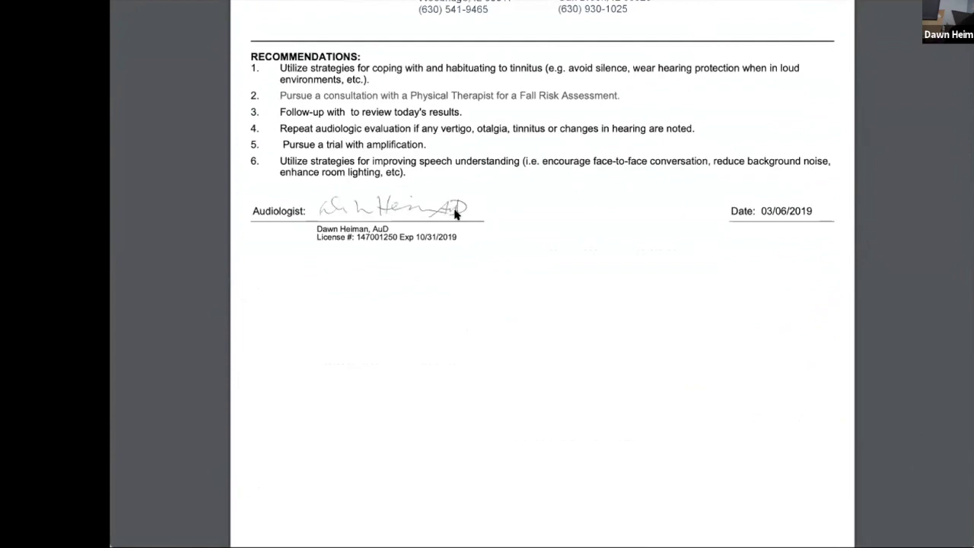
{"action": "scroll", "coordinate": [456, 215], "scroll_direction": "up", "scroll_amount": 12}
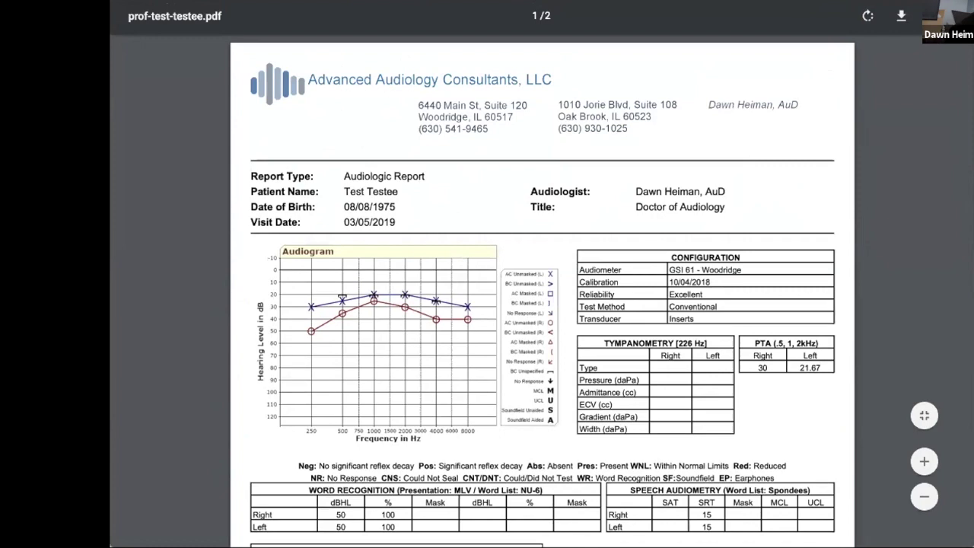
{"action": "key", "text": "ctrl+w"}
- Examine the Patient Report's left-ear audiogram, including its chart, description and thresholds, and return to the visit's main screen
{"action": "scroll", "coordinate": [517, 315], "scroll_direction": "down", "scroll_amount": 5}
{"action": "scroll", "coordinate": [471, 229], "scroll_direction": "up", "scroll_amount": 3}
{"action": "left_click", "coordinate": [461, 157]}
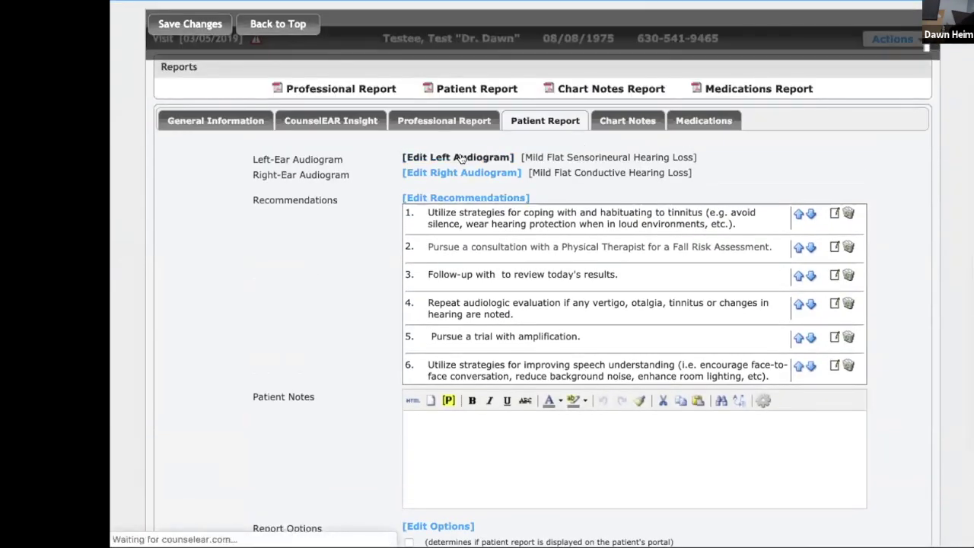
{"action": "scroll", "coordinate": [462, 158], "scroll_direction": "down", "scroll_amount": 1}
{"action": "scroll", "coordinate": [403, 324], "scroll_direction": "up", "scroll_amount": 3}
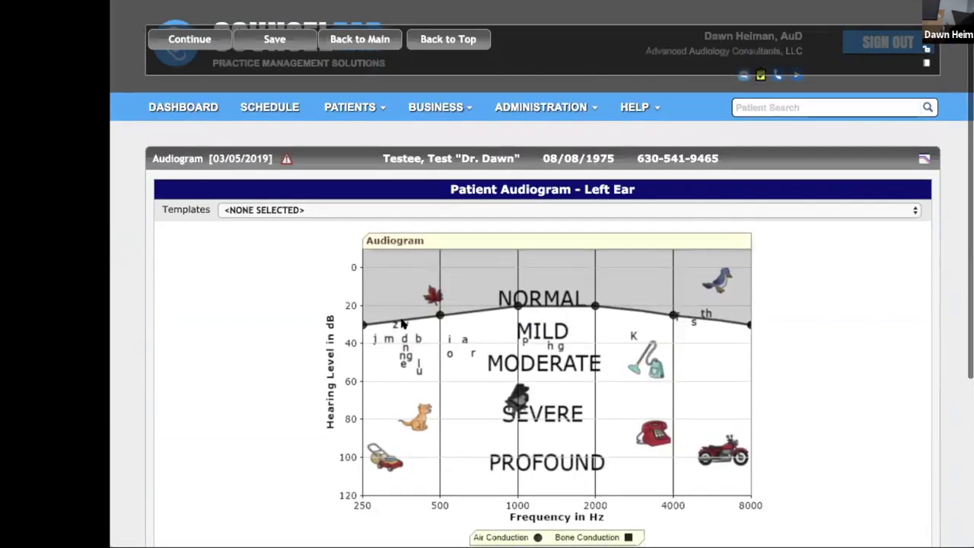
{"action": "scroll", "coordinate": [394, 243], "scroll_direction": "down", "scroll_amount": 3}
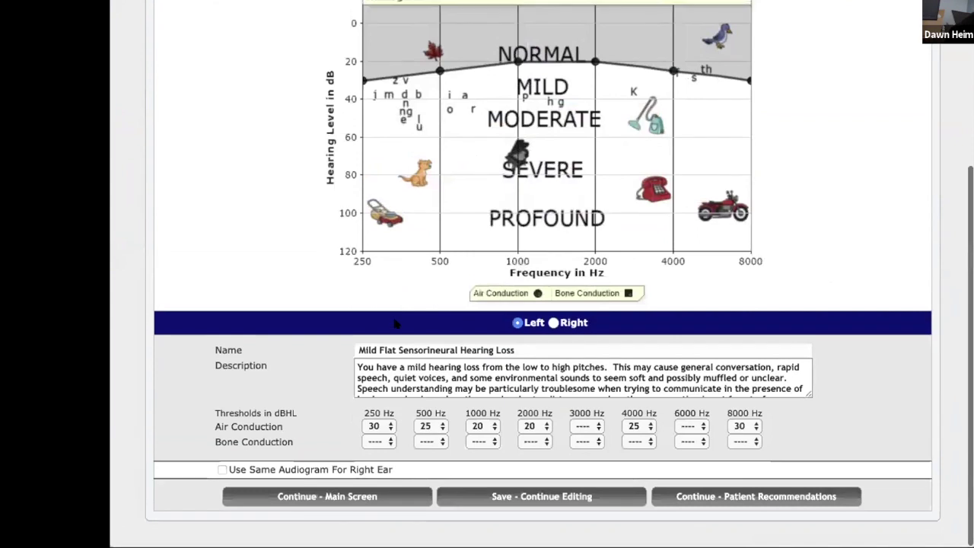
{"action": "left_click", "coordinate": [408, 500]}
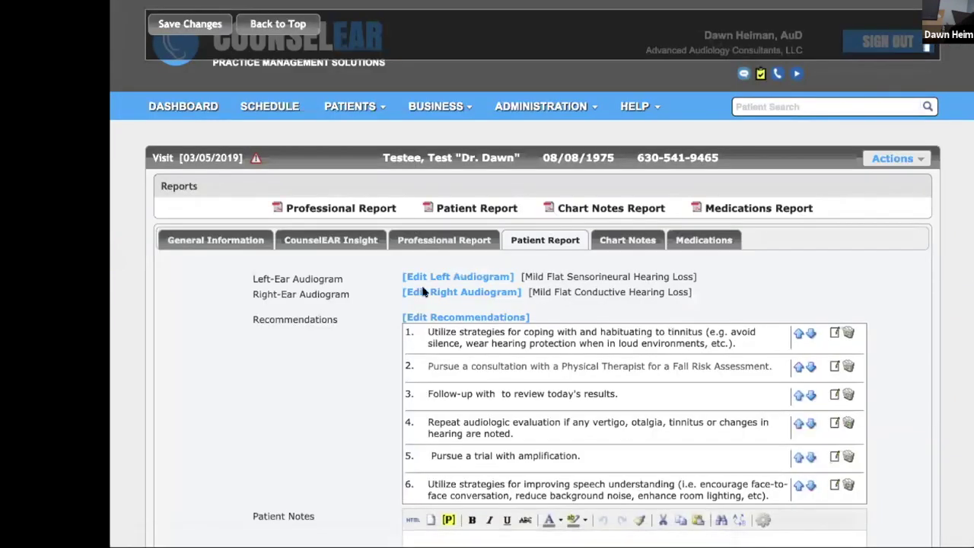
{"action": "left_click", "coordinate": [433, 276]}
{"action": "scroll", "coordinate": [351, 487], "scroll_direction": "down", "scroll_amount": 4}
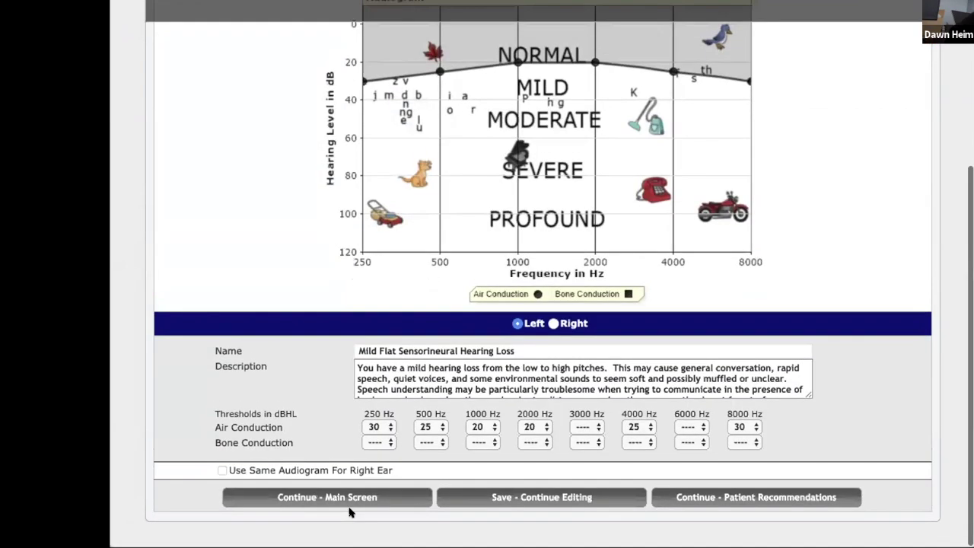
{"action": "left_click", "coordinate": [351, 500]}
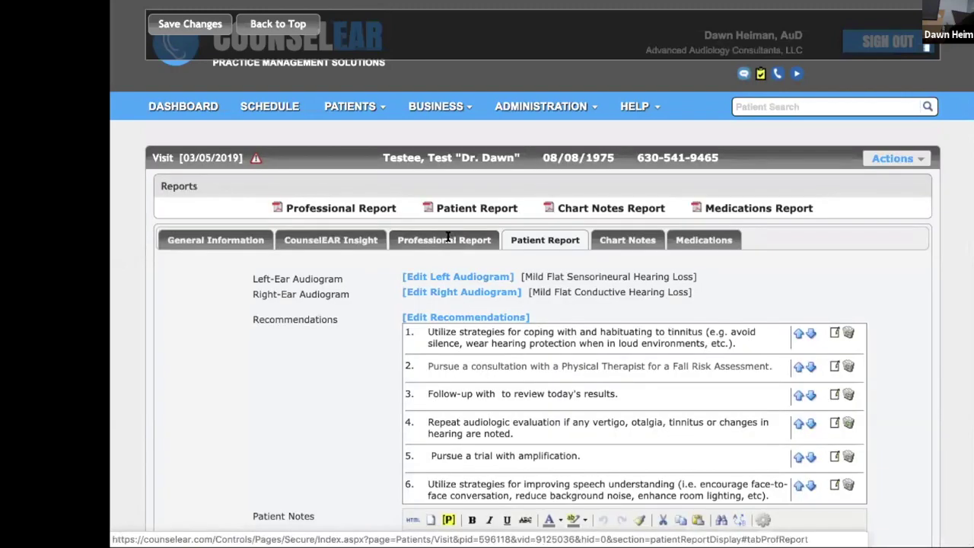
- In the Professional Report audiogram, set the tympanometry type to A for the left and right ears
{"action": "left_click", "coordinate": [448, 240]}
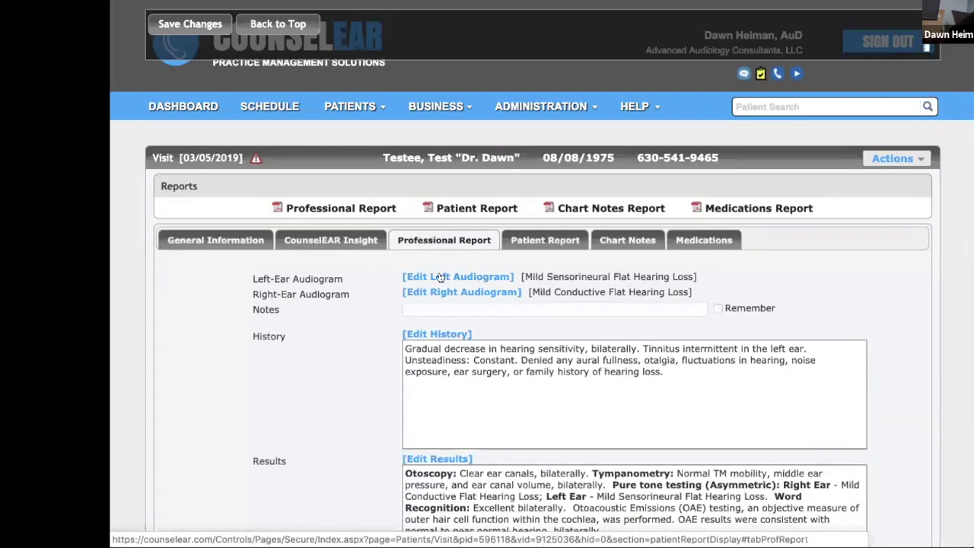
{"action": "left_click", "coordinate": [438, 278]}
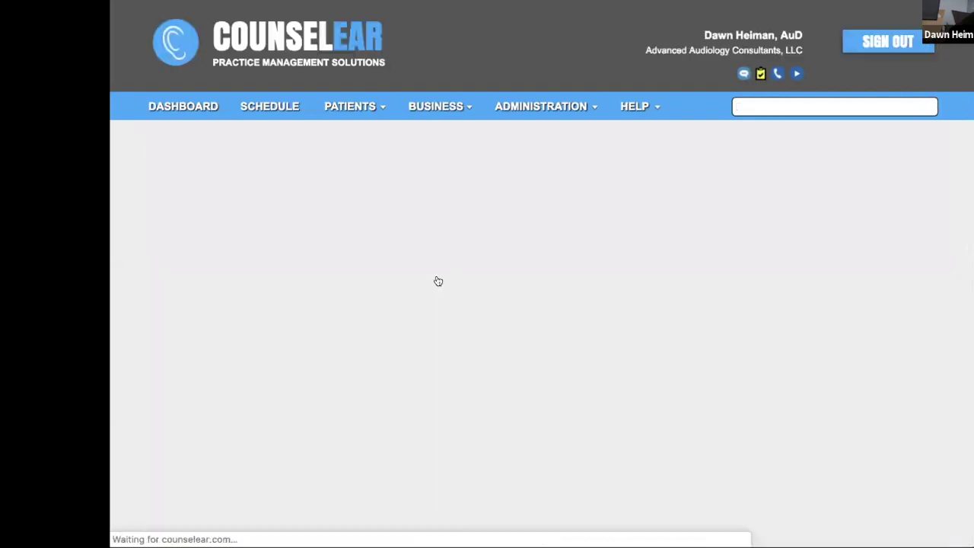
{"action": "scroll", "coordinate": [418, 343], "scroll_direction": "down", "scroll_amount": 3}
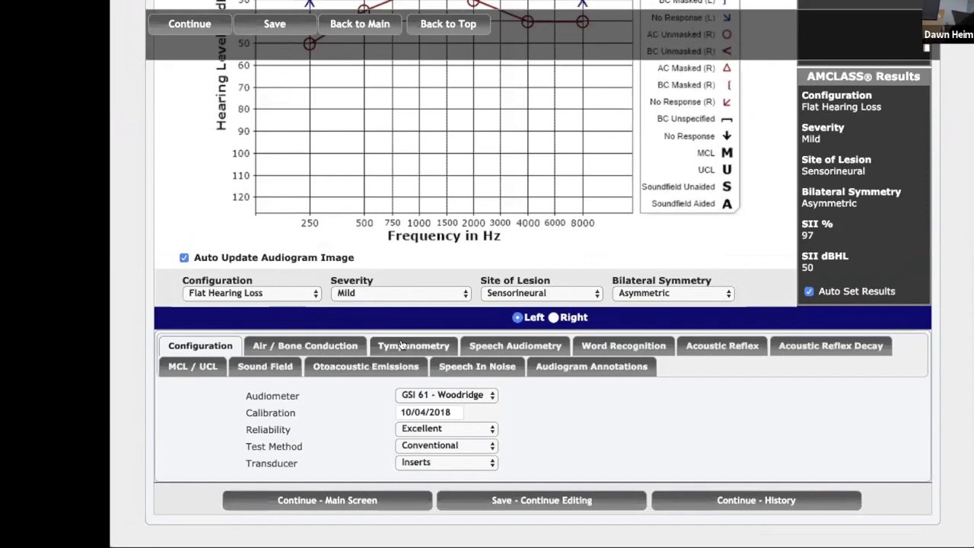
{"action": "left_click", "coordinate": [401, 344]}
{"action": "left_click", "coordinate": [404, 434]}
{"action": "left_click", "coordinate": [411, 449]}
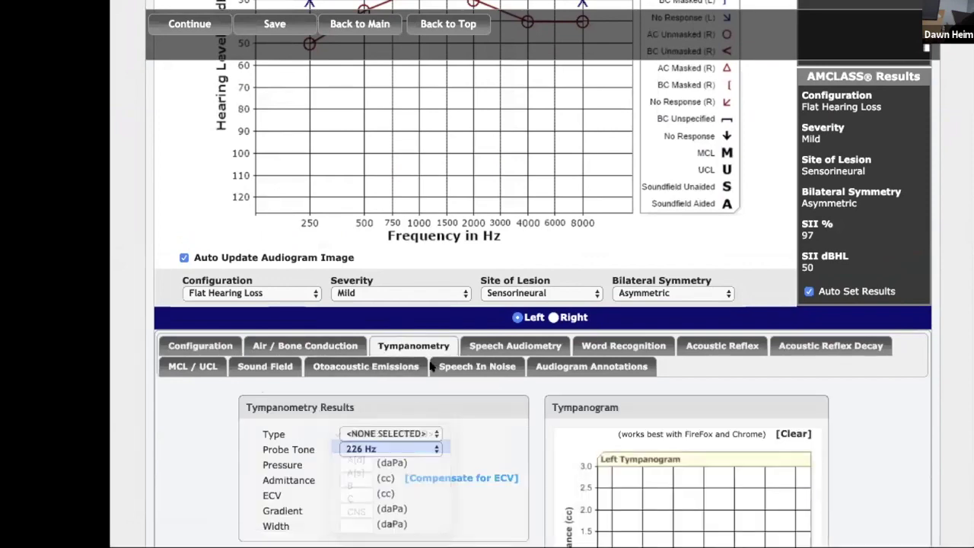
{"action": "left_click", "coordinate": [554, 316]}
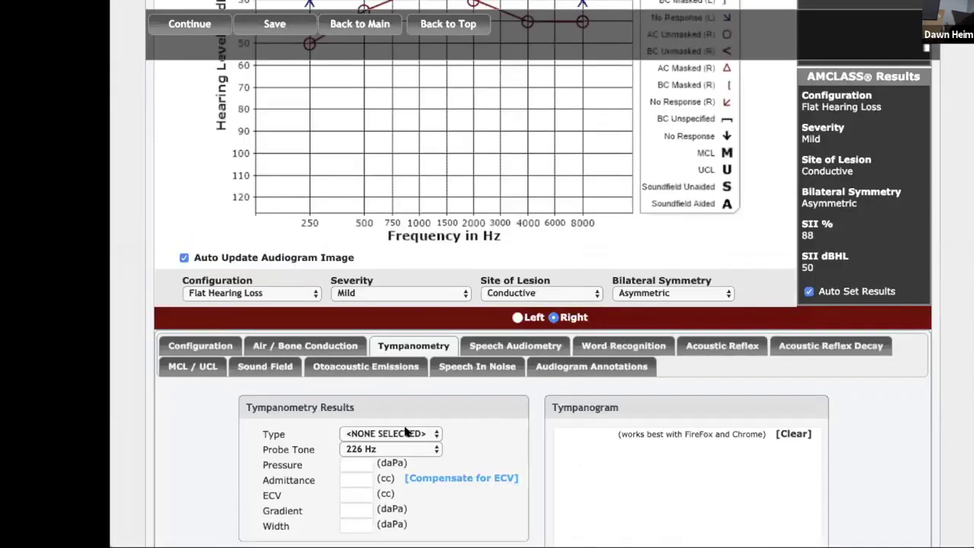
{"action": "left_click", "coordinate": [406, 433]}
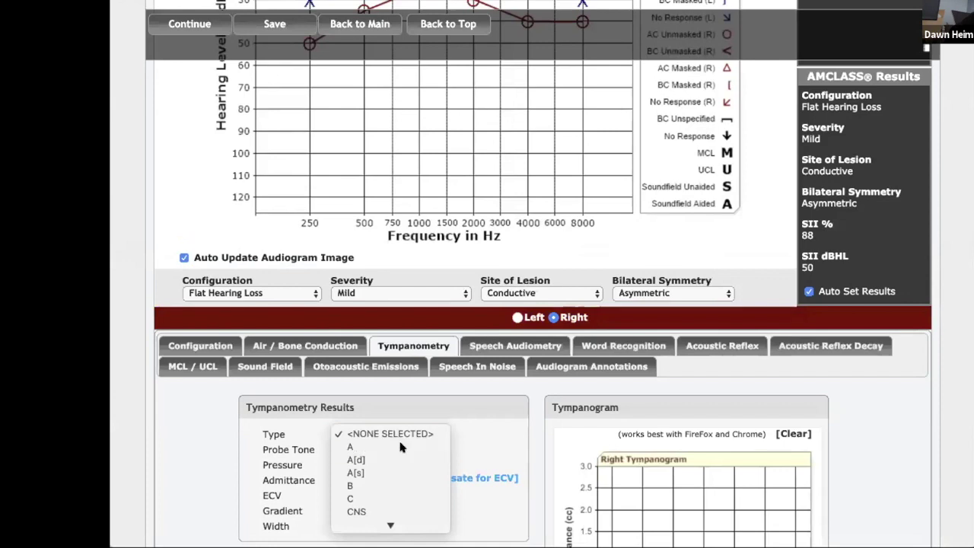
{"action": "left_click", "coordinate": [404, 448]}
- Set the Distortion Product otoacoustic emissions screening result to Pass for both ears and return to the visit's main screen
{"action": "left_click", "coordinate": [335, 367]}
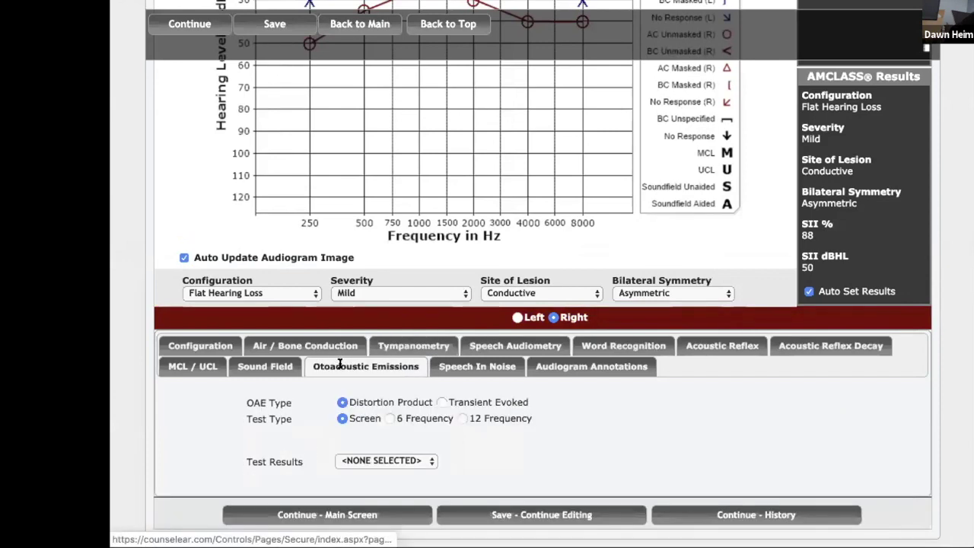
{"action": "left_click", "coordinate": [408, 461]}
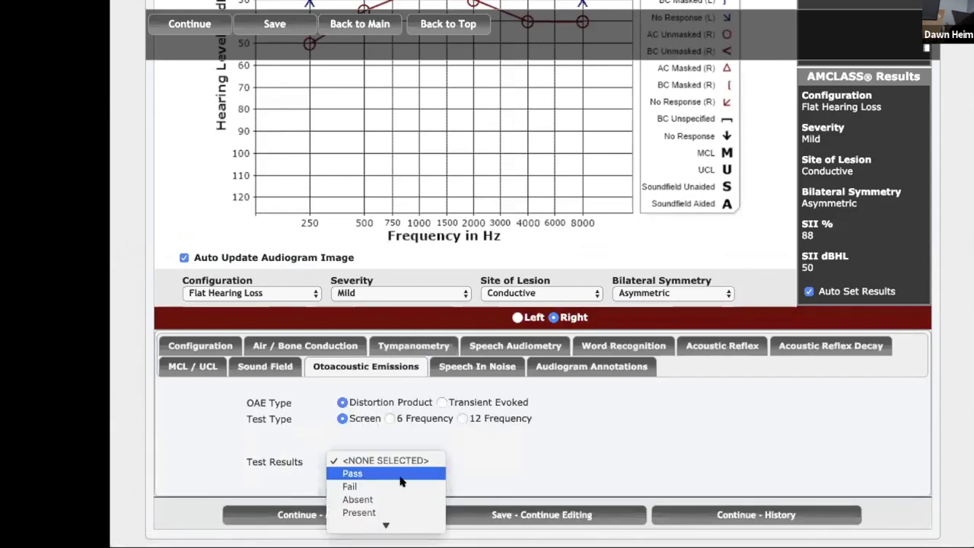
{"action": "left_click", "coordinate": [401, 475]}
{"action": "scroll", "coordinate": [401, 481], "scroll_direction": "down", "scroll_amount": 1}
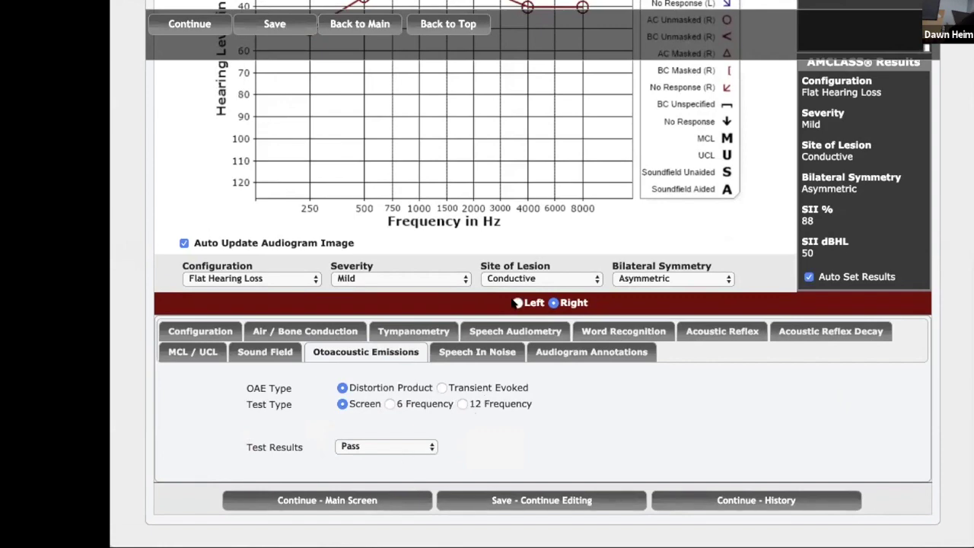
{"action": "left_click", "coordinate": [517, 303]}
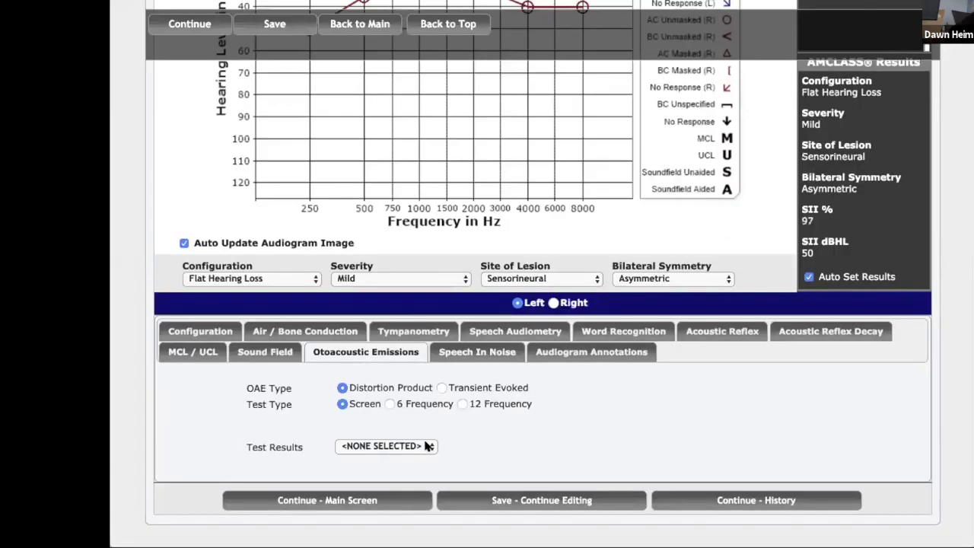
{"action": "left_click", "coordinate": [424, 446]}
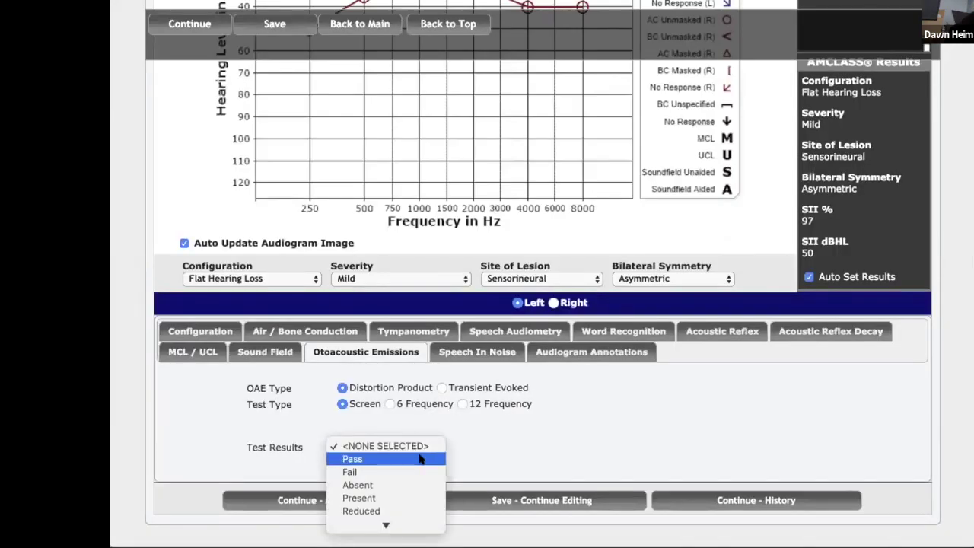
{"action": "left_click", "coordinate": [419, 458]}
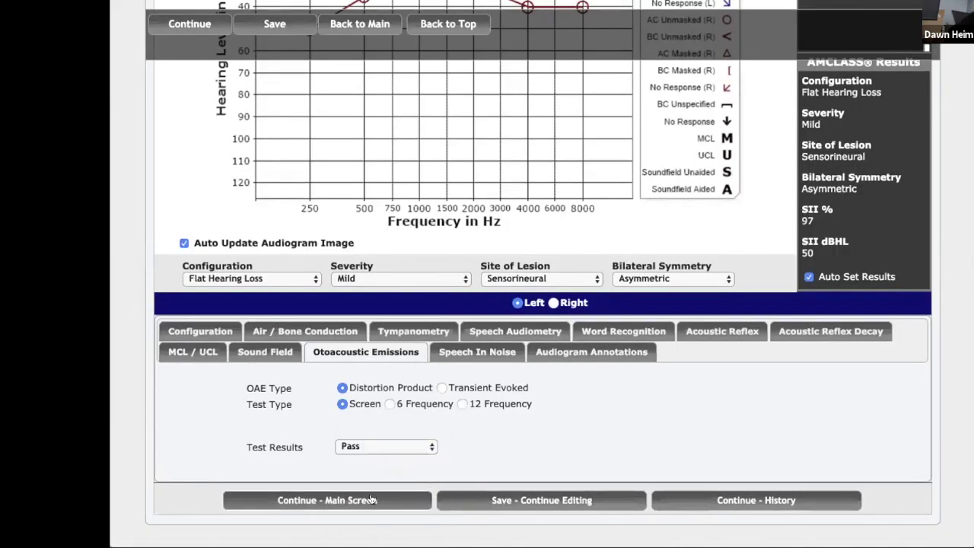
{"action": "left_click", "coordinate": [371, 500]}
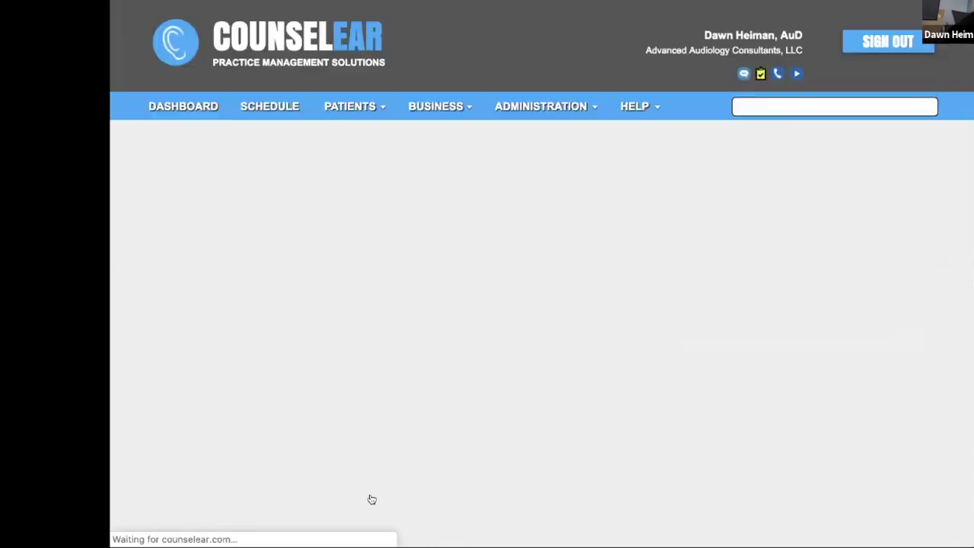
- Examine the Professional Report's layout and display options and its History text, returning to the visit's main screen
{"action": "scroll", "coordinate": [371, 500], "scroll_direction": "down", "scroll_amount": 5}
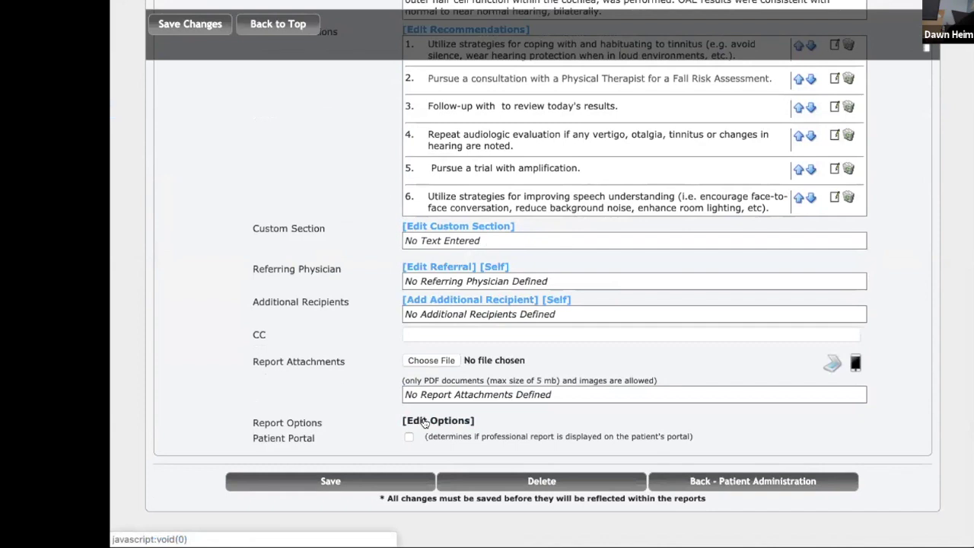
{"action": "left_click", "coordinate": [425, 424]}
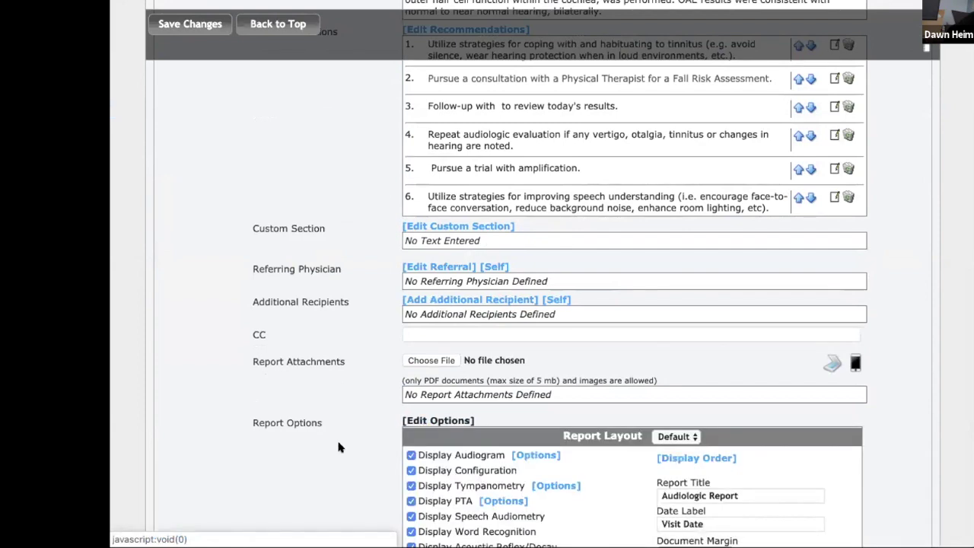
{"action": "scroll", "coordinate": [339, 448], "scroll_direction": "down", "scroll_amount": 5}
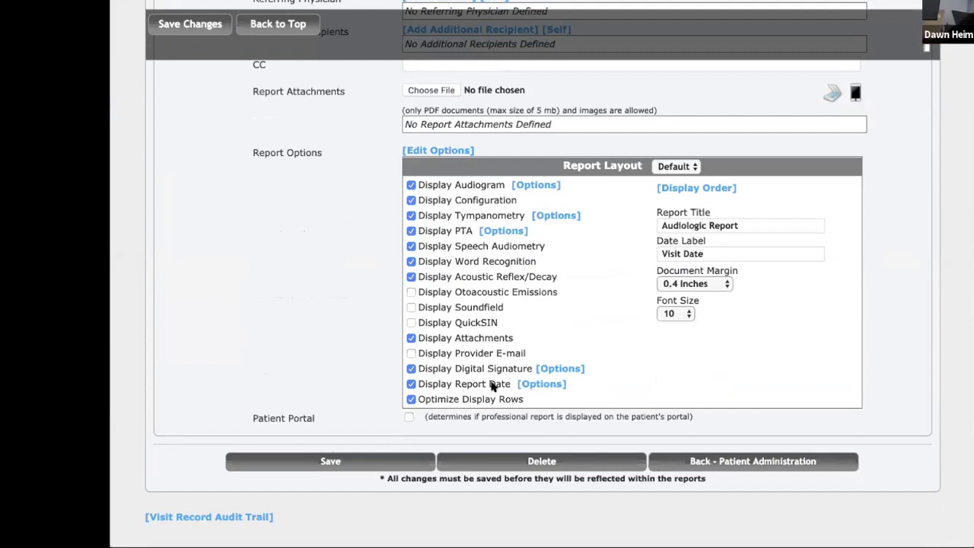
{"action": "scroll", "coordinate": [492, 387], "scroll_direction": "up", "scroll_amount": 2}
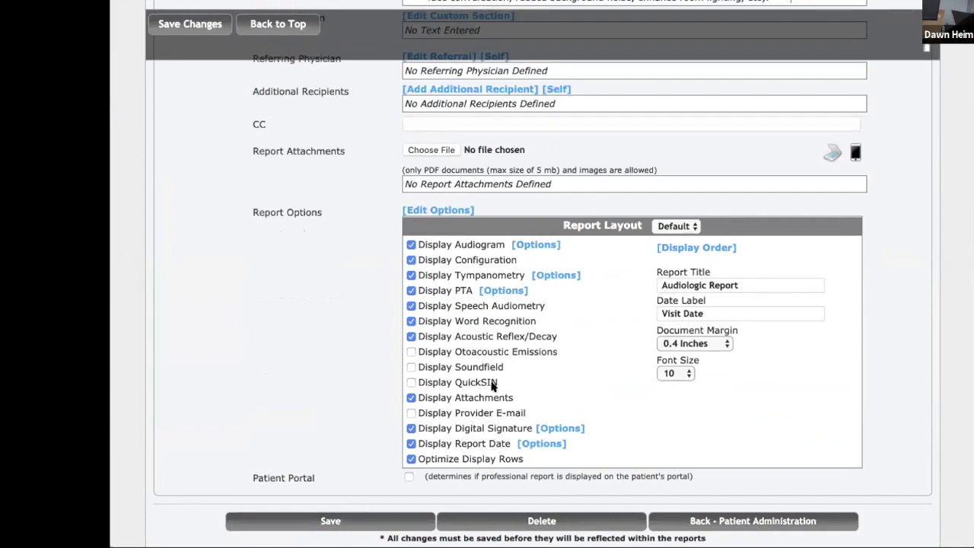
{"action": "scroll", "coordinate": [492, 387], "scroll_direction": "up", "scroll_amount": 15}
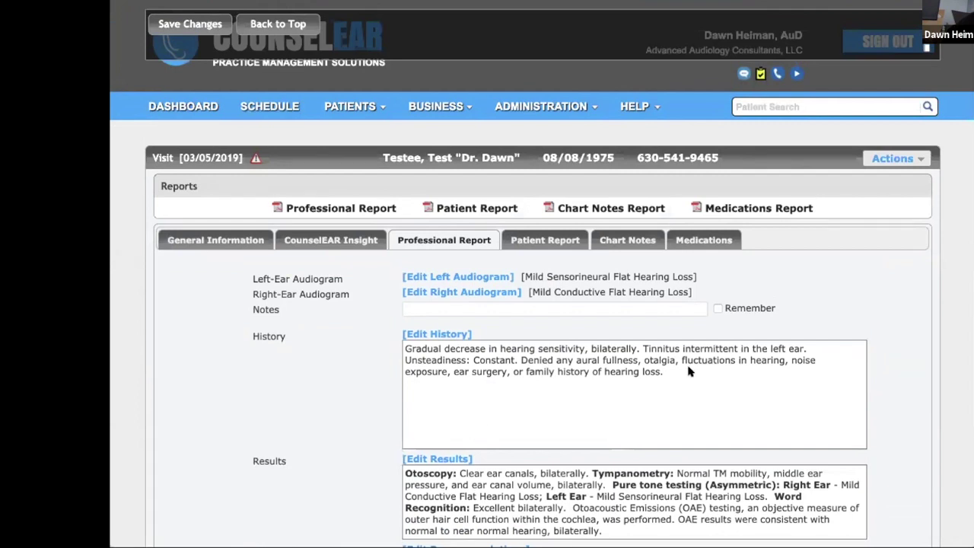
{"action": "left_click", "coordinate": [439, 333]}
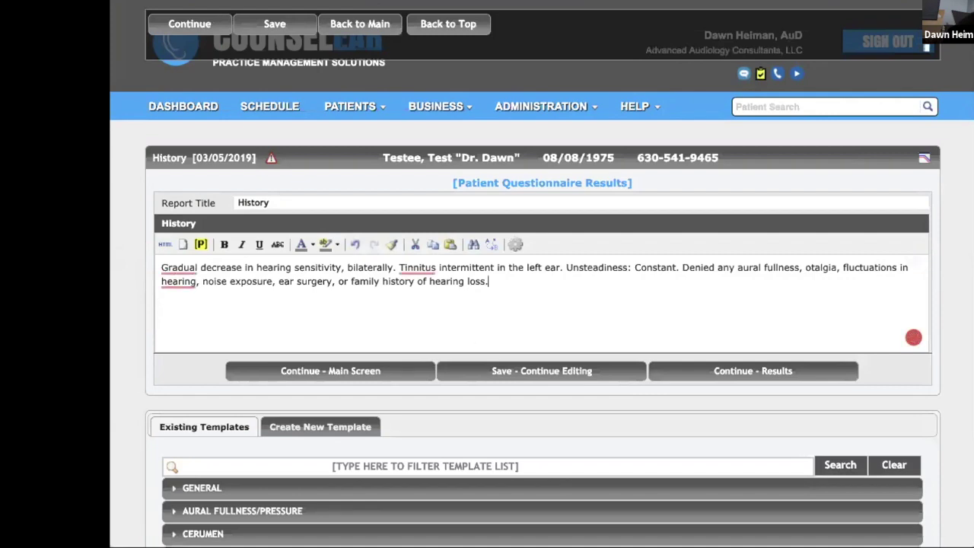
{"action": "left_click", "coordinate": [392, 371]}
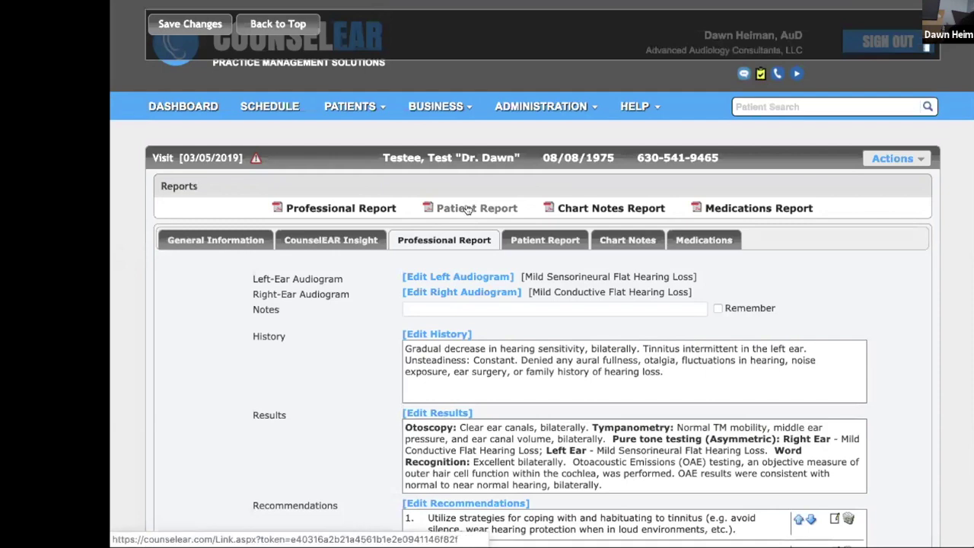
- Open the Patient Report PDF and review its enlarged left and right audiograms, hearing loss descriptions and recommendations
{"action": "left_click", "coordinate": [472, 210]}
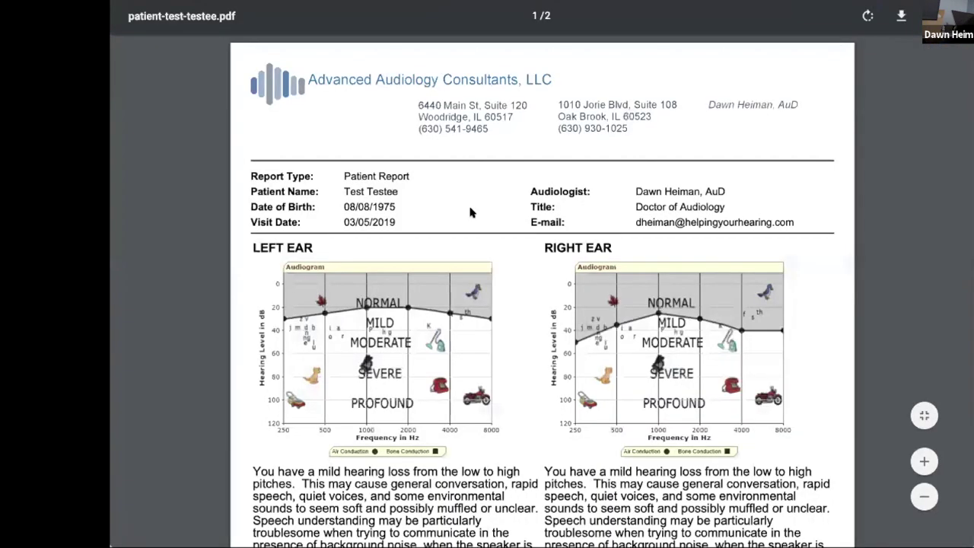
{"action": "scroll", "coordinate": [470, 212], "scroll_direction": "down", "scroll_amount": 5}
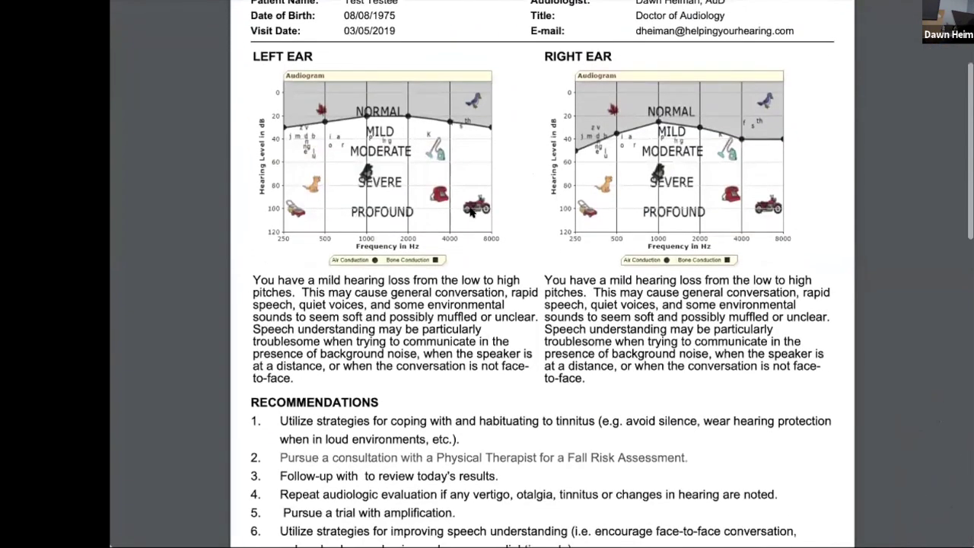
{"action": "left_click", "coordinate": [921, 462]}
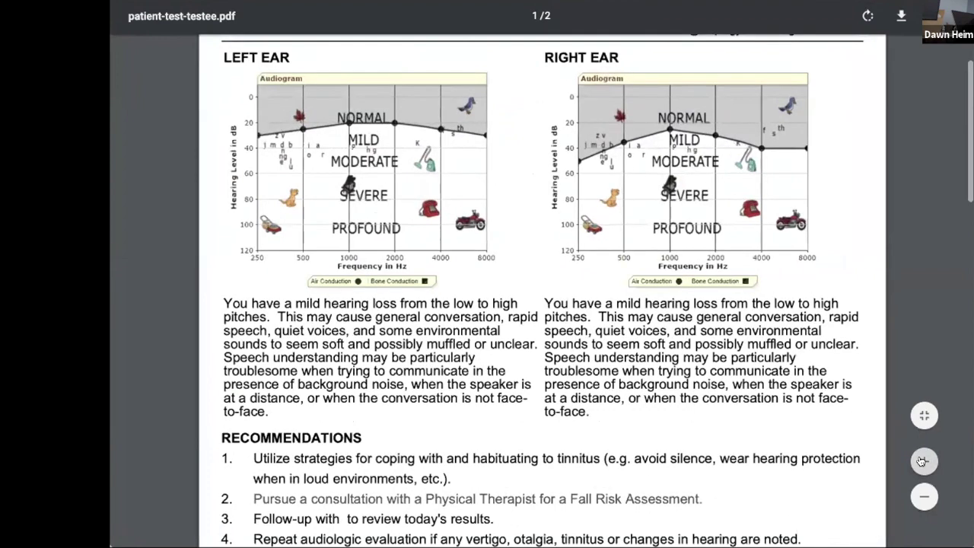
{"action": "left_click", "coordinate": [923, 461]}
{"action": "left_click", "coordinate": [924, 461]}
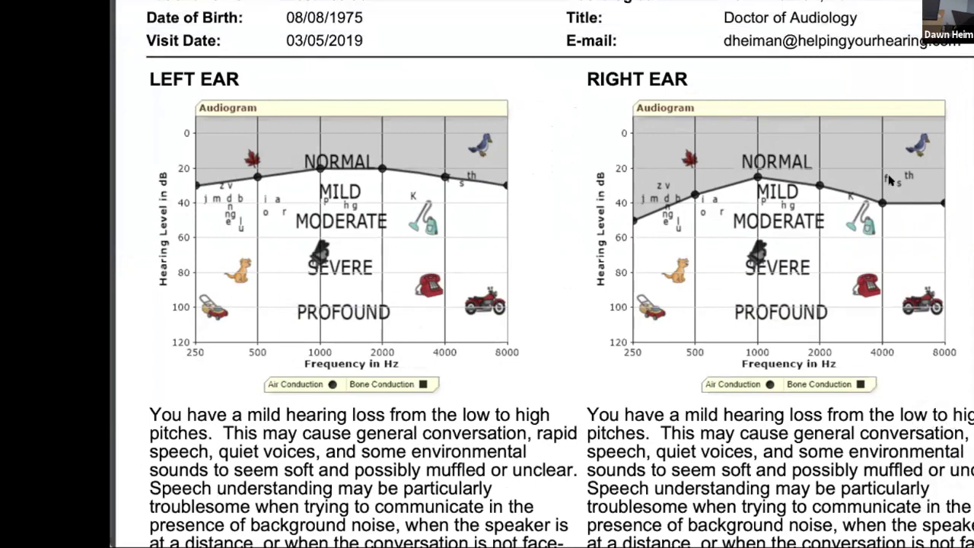
{"action": "scroll", "coordinate": [889, 179], "scroll_direction": "down", "scroll_amount": 1}
{"action": "scroll", "coordinate": [863, 166], "scroll_direction": "down", "scroll_amount": 4}
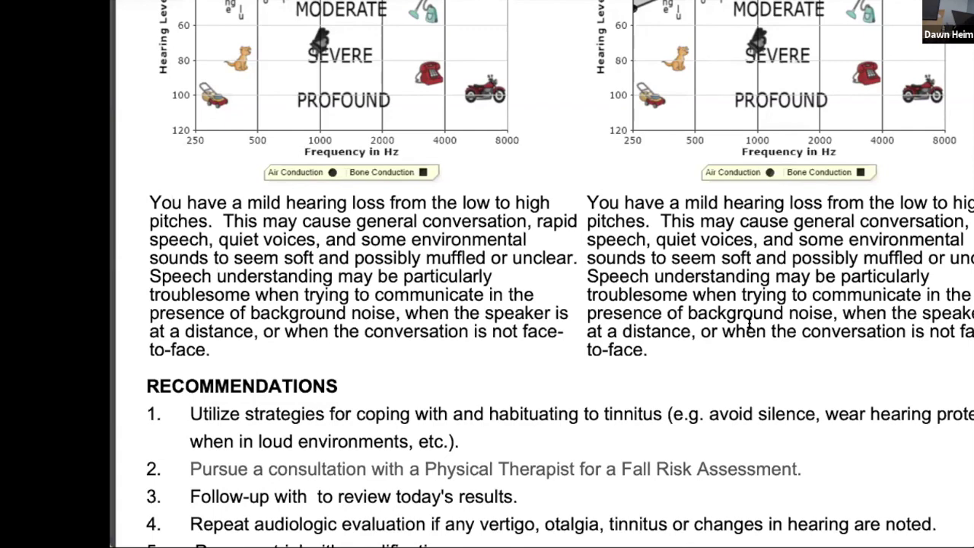
{"action": "scroll", "coordinate": [749, 324], "scroll_direction": "up", "scroll_amount": 10}
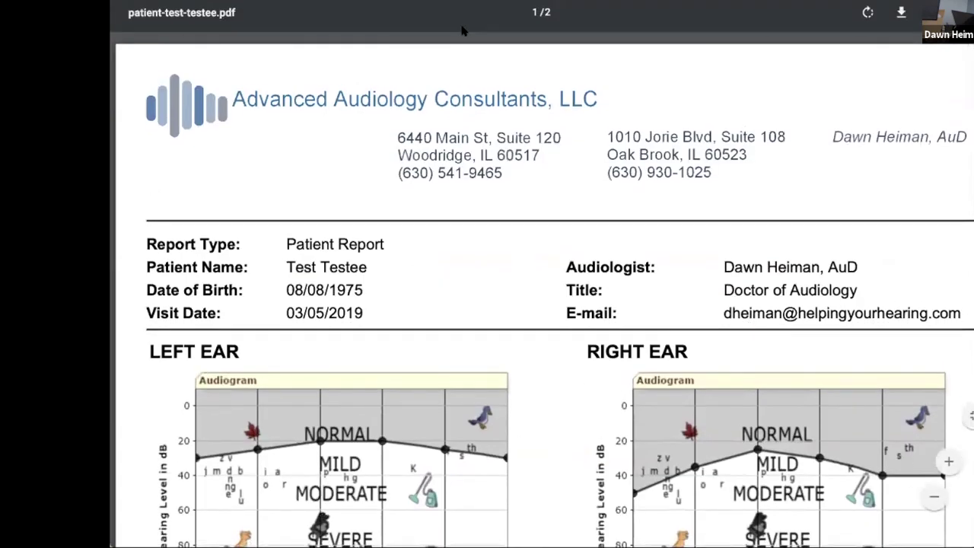
- Close the Patient Report and review the Professional Report PDF, returning to the visit's main screen
{"action": "key", "text": "ctrl+w"}
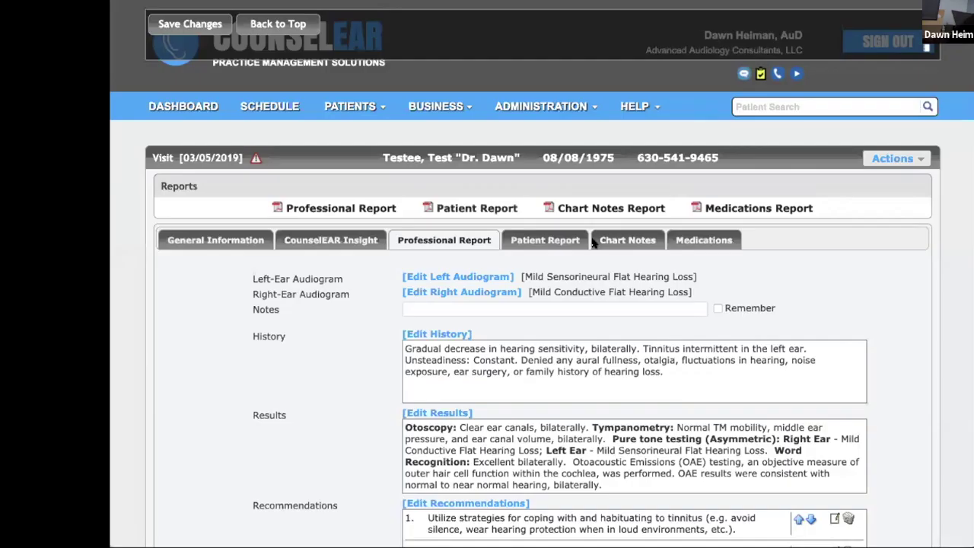
{"action": "left_click", "coordinate": [376, 206]}
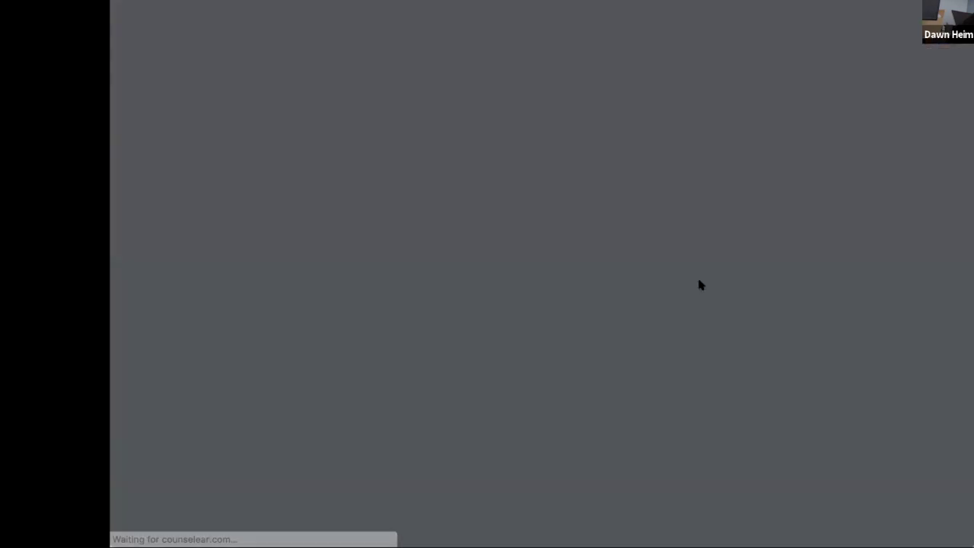
{"action": "scroll", "coordinate": [698, 284], "scroll_direction": "down", "scroll_amount": 8}
{"action": "scroll", "coordinate": [739, 157], "scroll_direction": "up", "scroll_amount": 15}
{"action": "key", "text": "ctrl+w"}
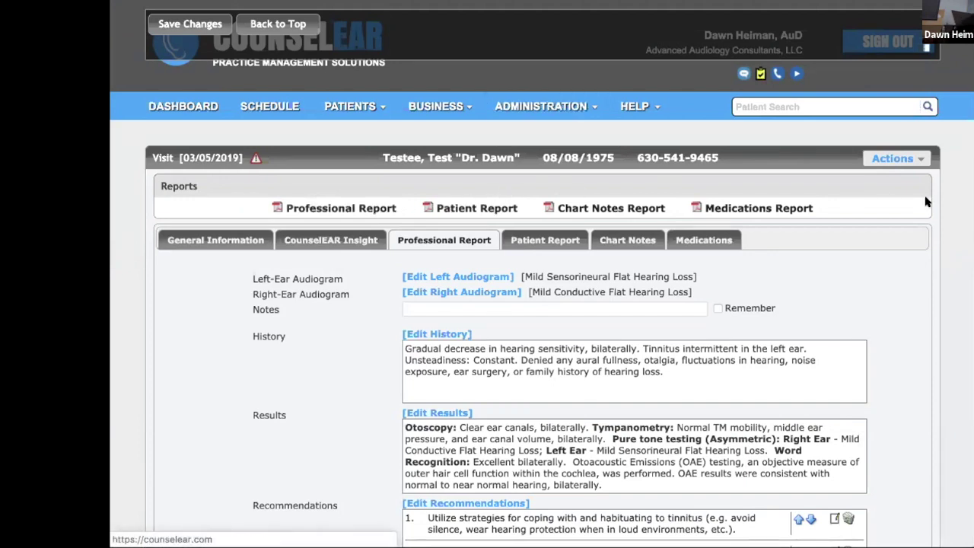
- Open the Professional Report's referring physician form and bring its blank contact and delivery fields into view
{"action": "left_click", "coordinate": [918, 160]}
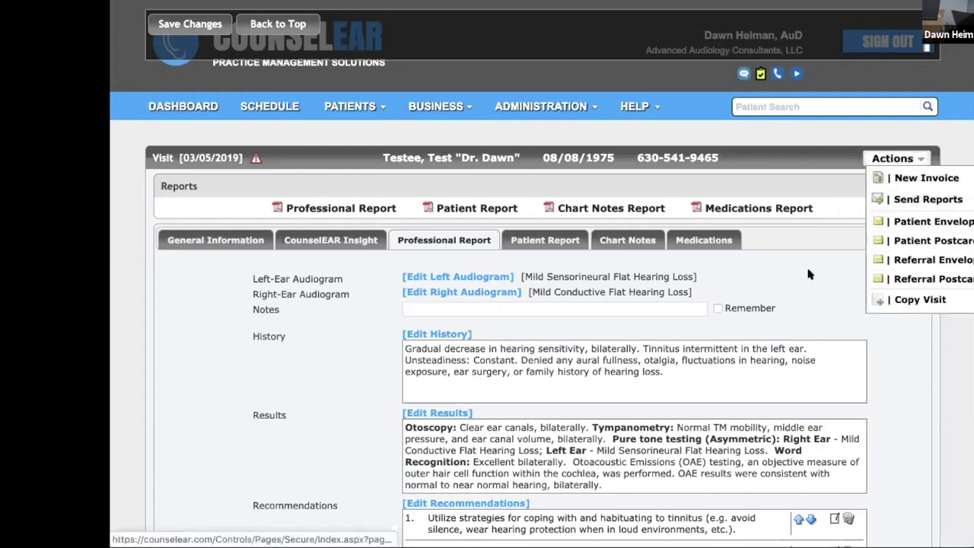
{"action": "scroll", "coordinate": [810, 273], "scroll_direction": "down", "scroll_amount": 1}
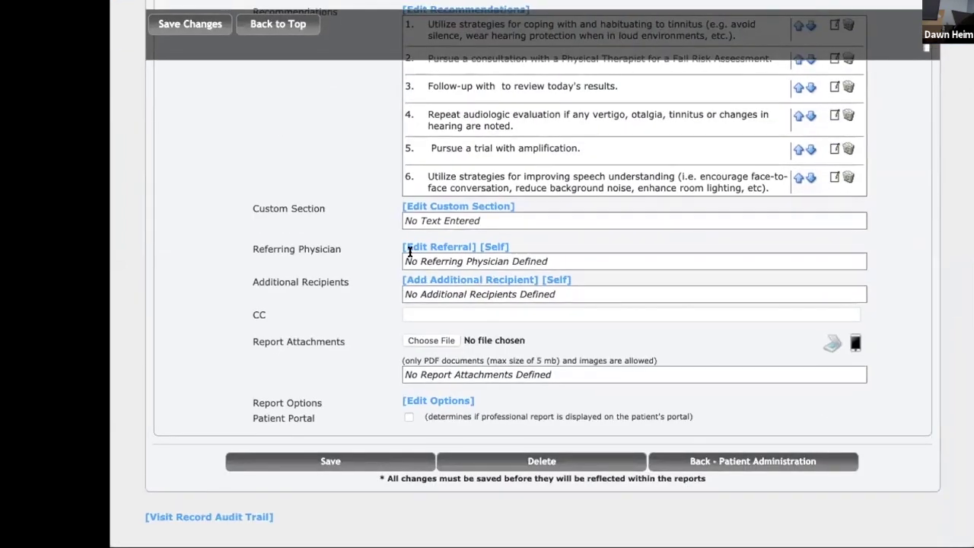
{"action": "left_click", "coordinate": [431, 247]}
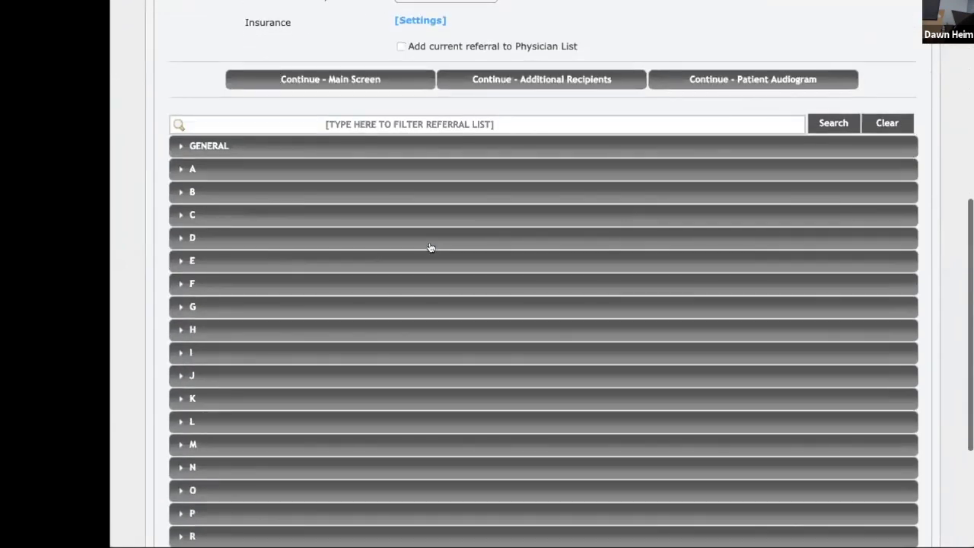
{"action": "scroll", "coordinate": [419, 168], "scroll_direction": "up", "scroll_amount": 6}
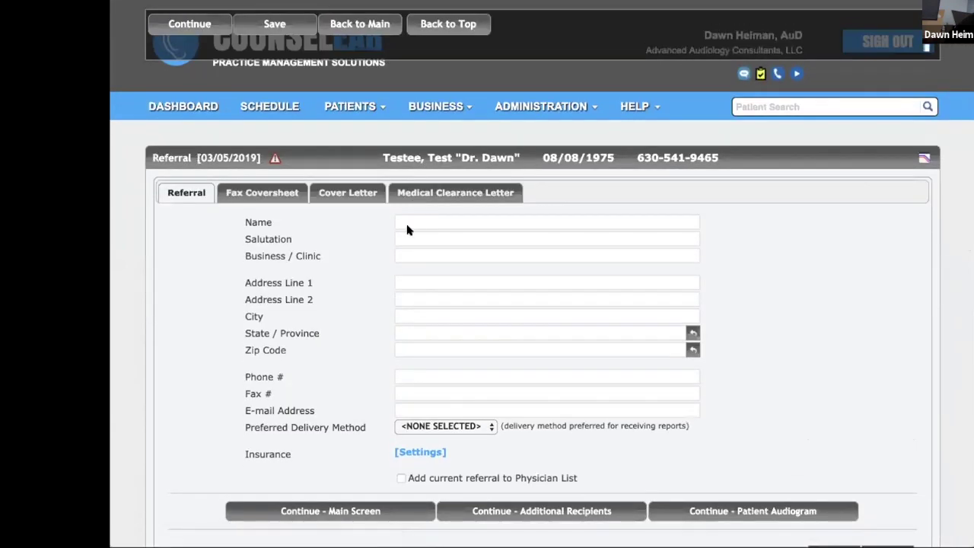
{"action": "scroll", "coordinate": [462, 361], "scroll_direction": "down", "scroll_amount": 2}
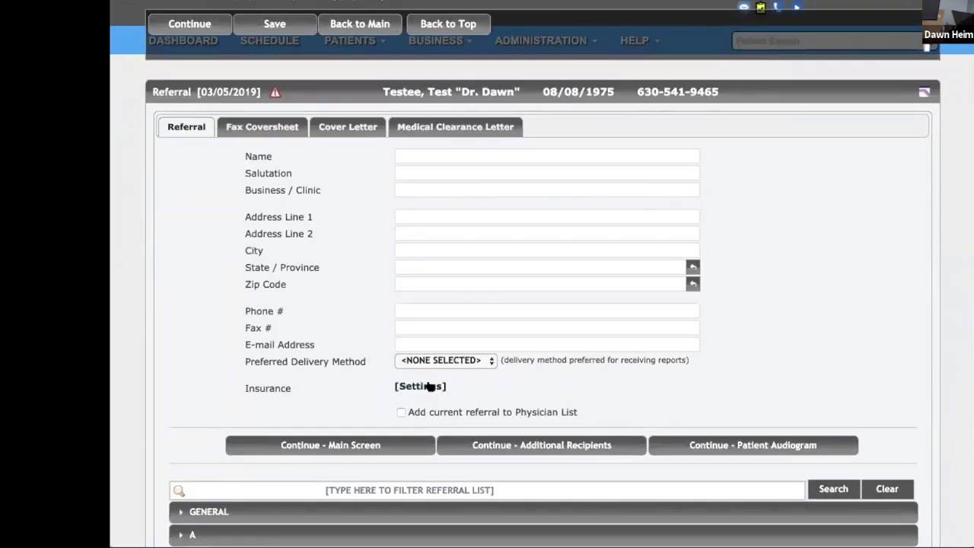
- Mark the current referral for addition to the Physician List under category A
{"action": "left_click", "coordinate": [399, 411]}
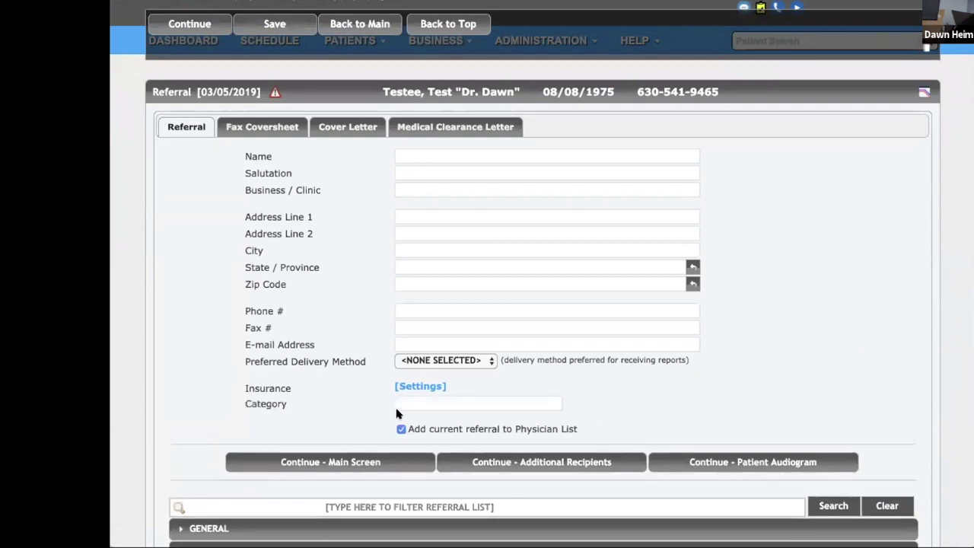
{"action": "left_click", "coordinate": [406, 397]}
{"action": "type", "text": "A"}
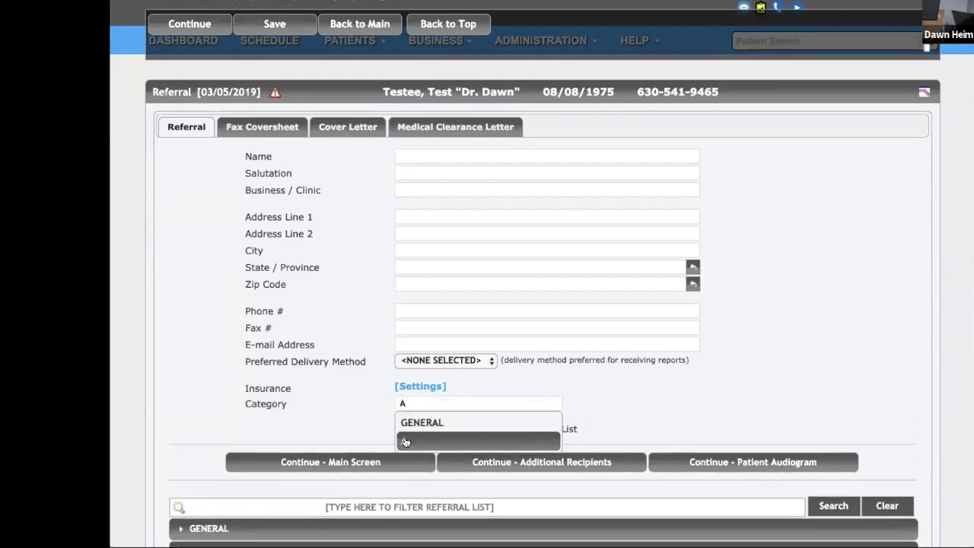
{"action": "left_click", "coordinate": [406, 442]}
- Fill the referral with the first physician listed under category A and return to the visit's main screen
{"action": "scroll", "coordinate": [700, 380], "scroll_direction": "down", "scroll_amount": 5}
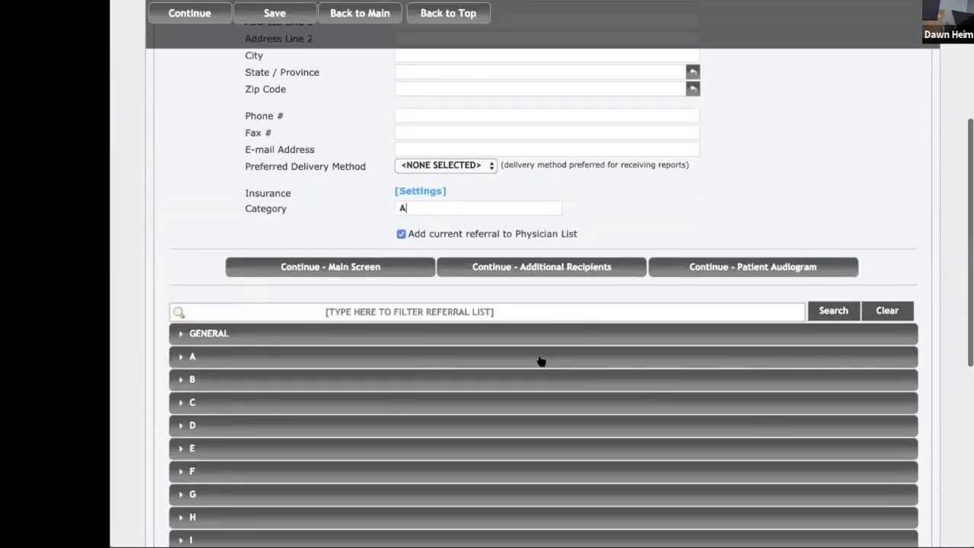
{"action": "left_click", "coordinate": [539, 358]}
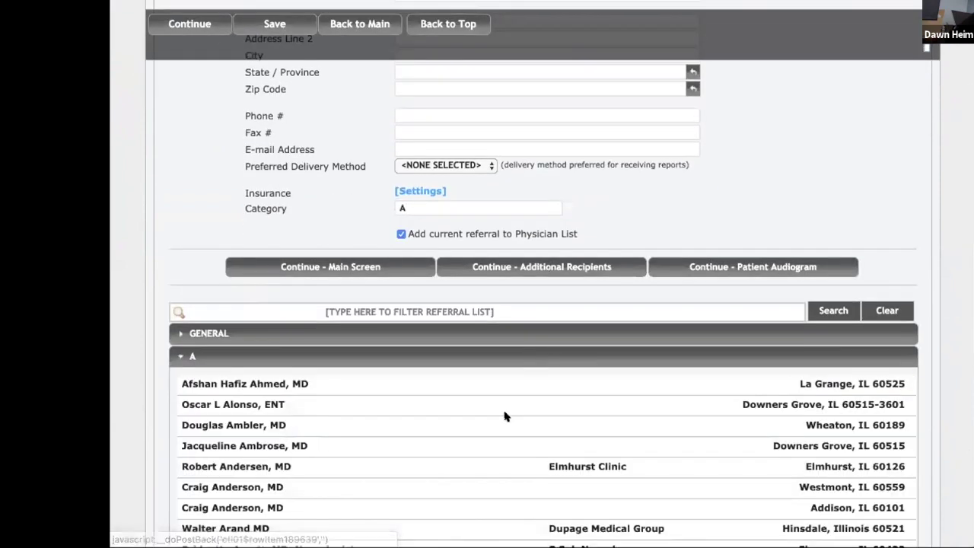
{"action": "scroll", "coordinate": [504, 416], "scroll_direction": "down", "scroll_amount": 5}
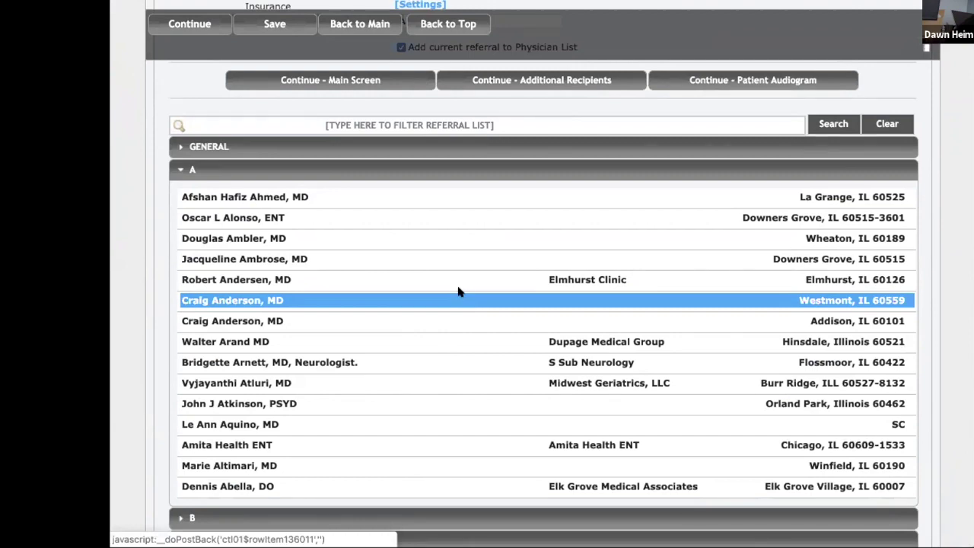
{"action": "scroll", "coordinate": [457, 291], "scroll_direction": "down", "scroll_amount": 1}
{"action": "left_click", "coordinate": [427, 181]}
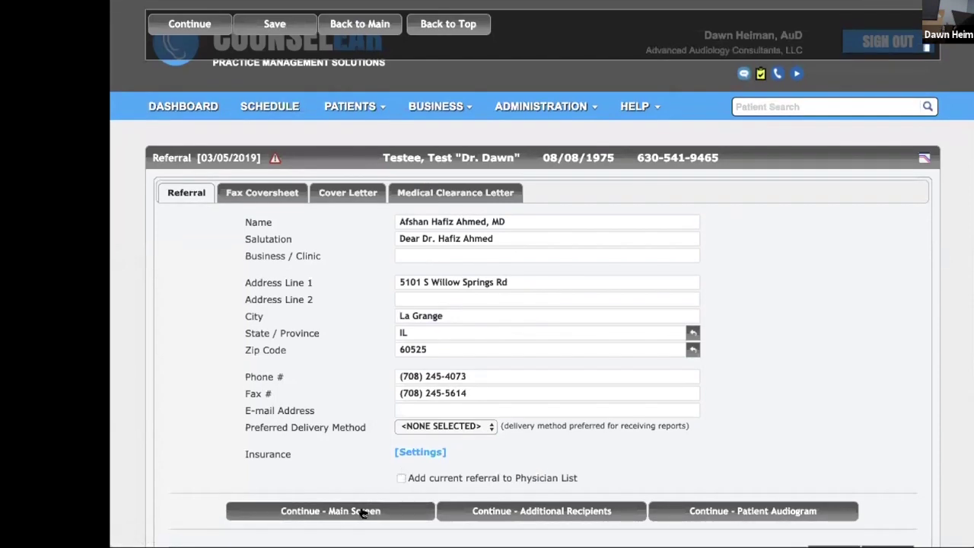
{"action": "left_click", "coordinate": [354, 511]}
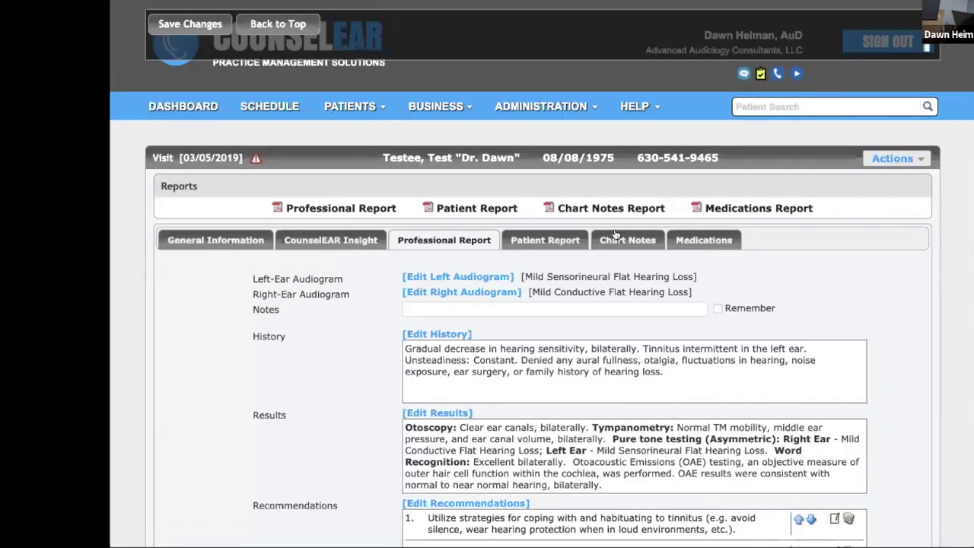
- Set up the Professional Report and Patient Report for sending to the referring physician by fax
{"action": "left_click", "coordinate": [914, 160]}
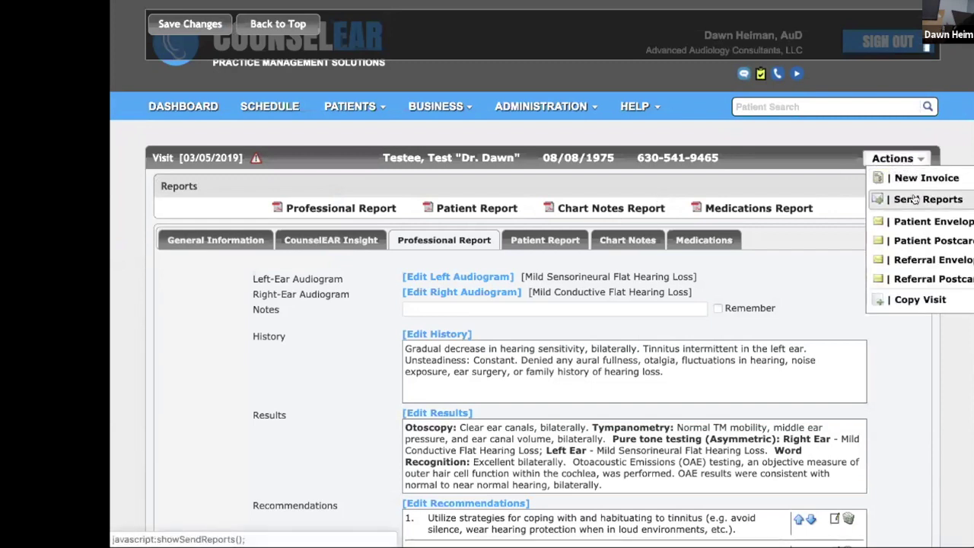
{"action": "left_click", "coordinate": [914, 198]}
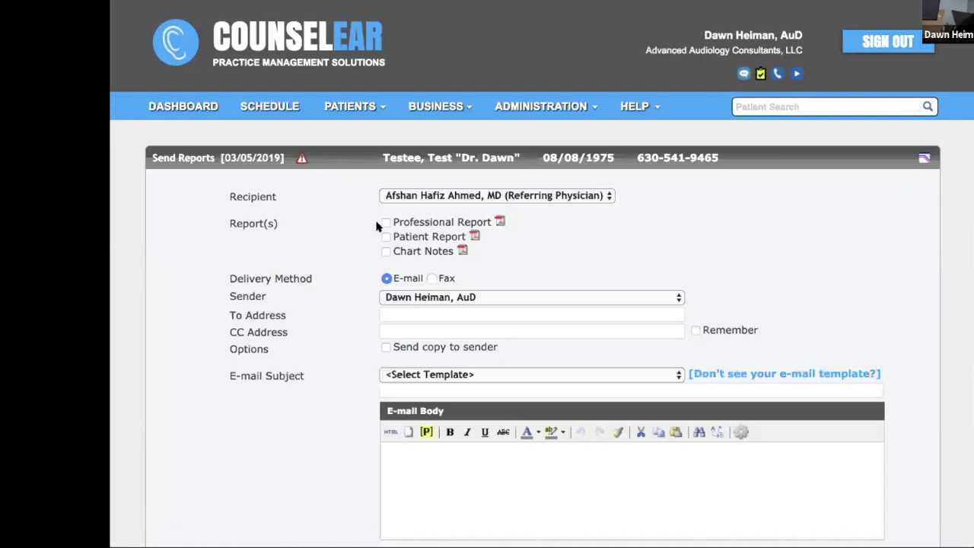
{"action": "left_click", "coordinate": [385, 222]}
{"action": "left_click", "coordinate": [386, 237]}
{"action": "left_click", "coordinate": [432, 279]}
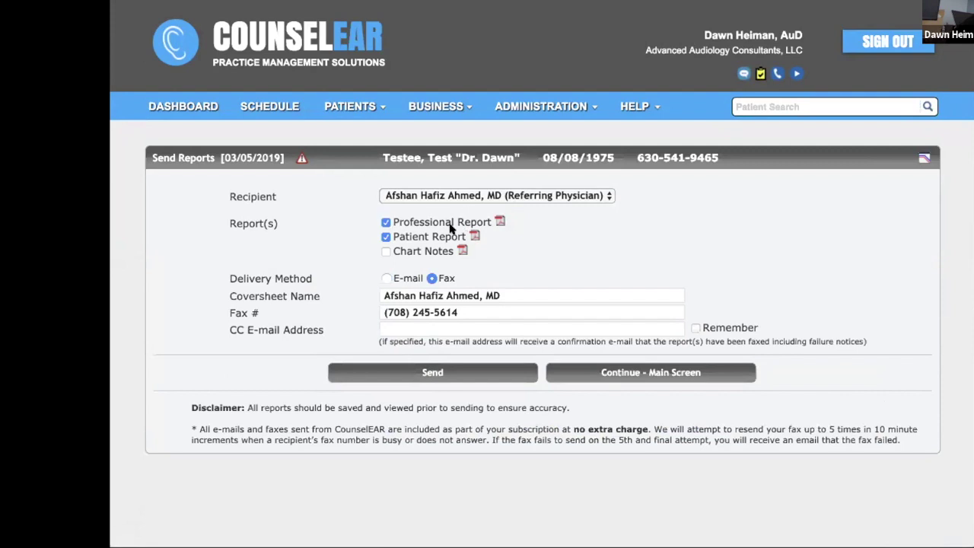
- Deselect the Professional Report and Patient Report and leave Send Reports for the visit's main screen
{"action": "left_click", "coordinate": [385, 222]}
{"action": "left_click", "coordinate": [384, 236]}
{"action": "left_click", "coordinate": [624, 369]}
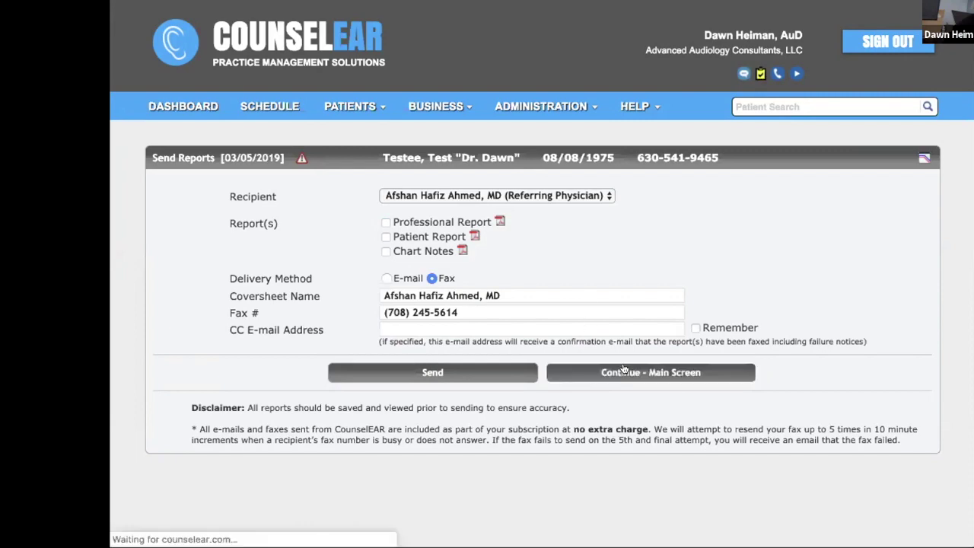
- Open the Visit Record Audit Trail and review the logged modifications to the visit
{"action": "scroll", "coordinate": [624, 369], "scroll_direction": "down", "scroll_amount": 3}
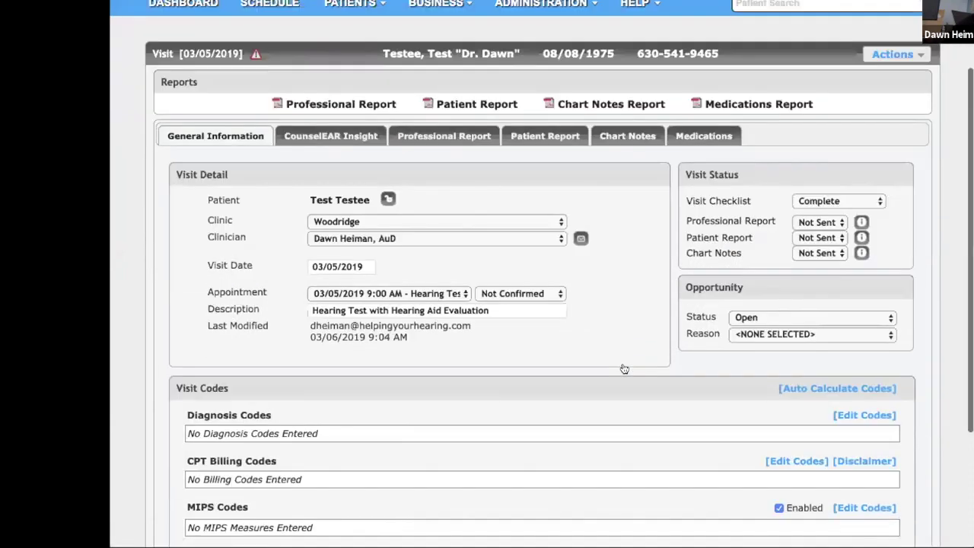
{"action": "scroll", "coordinate": [624, 369], "scroll_direction": "down", "scroll_amount": 5}
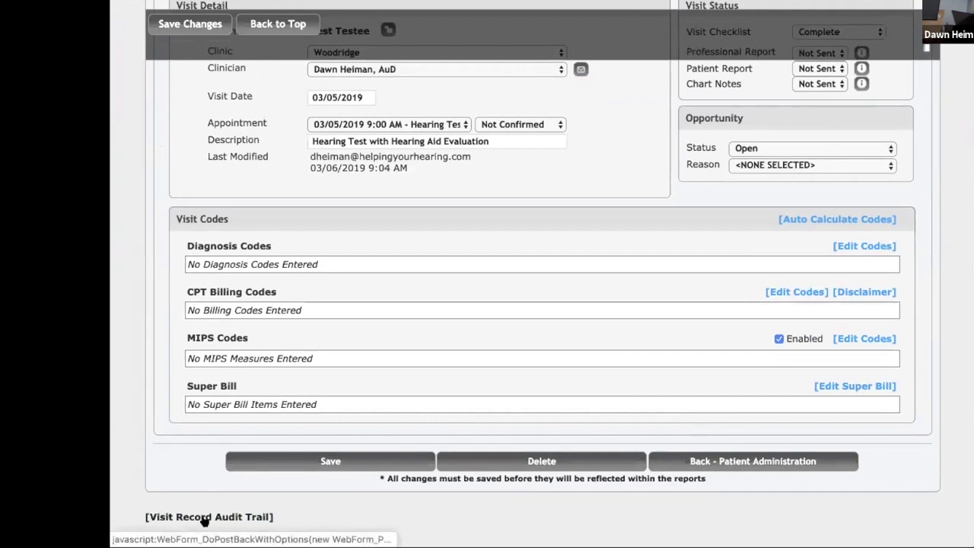
{"action": "left_click", "coordinate": [274, 514]}
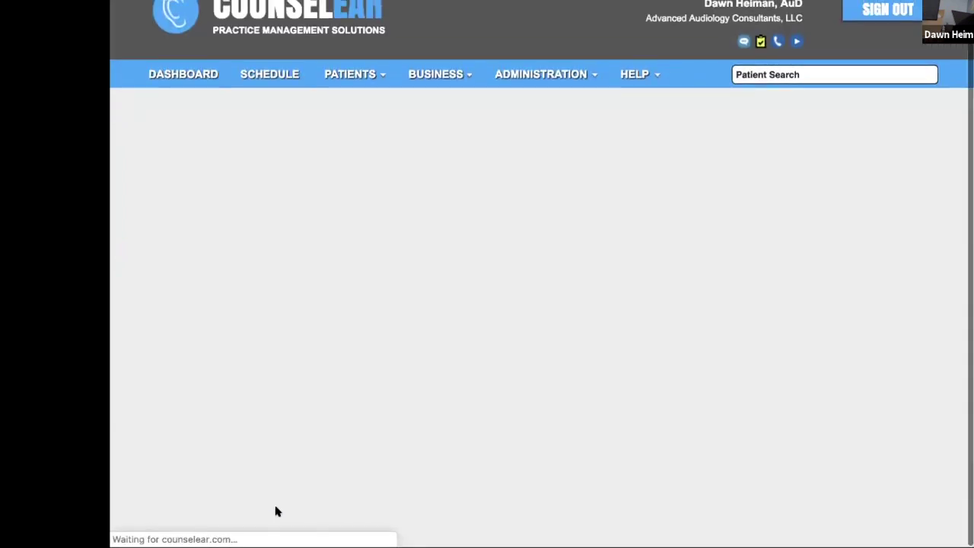
{"action": "scroll", "coordinate": [353, 512], "scroll_direction": "up", "scroll_amount": 15}
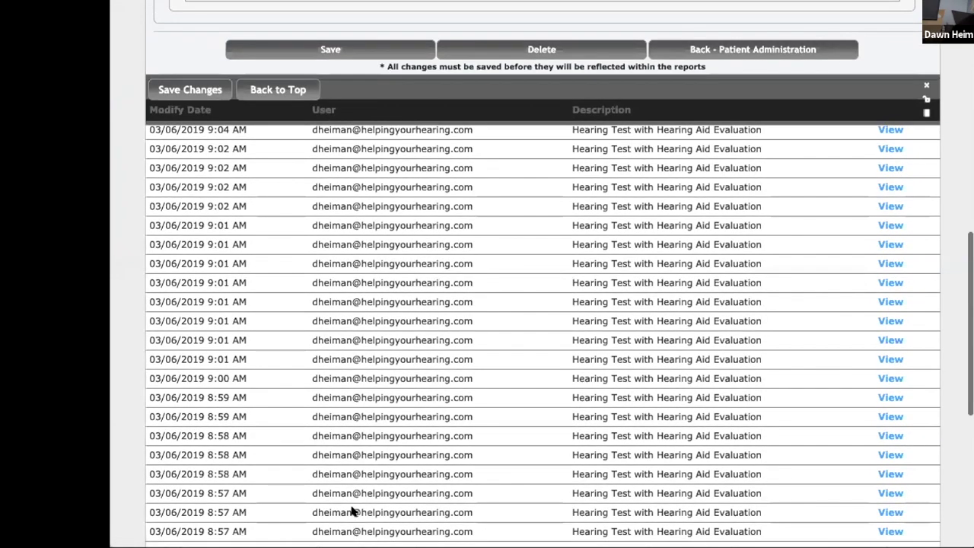
- Auto-calculate the visit's codes and review the diagnosis, CPT billing, MIPS and super bill entries
{"action": "scroll", "coordinate": [352, 511], "scroll_direction": "down", "scroll_amount": 3}
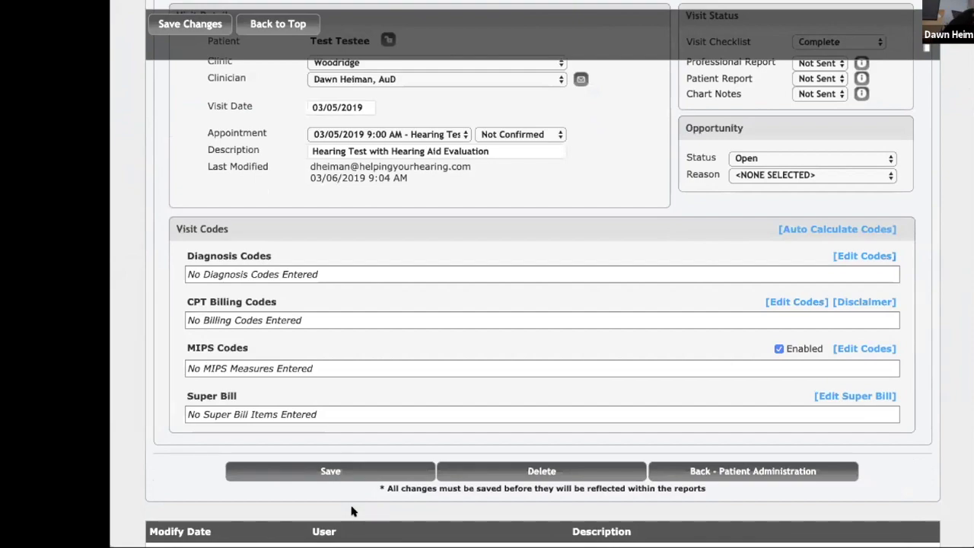
{"action": "scroll", "coordinate": [352, 511], "scroll_direction": "down", "scroll_amount": 6}
{"action": "scroll", "coordinate": [397, 412], "scroll_direction": "up", "scroll_amount": 13}
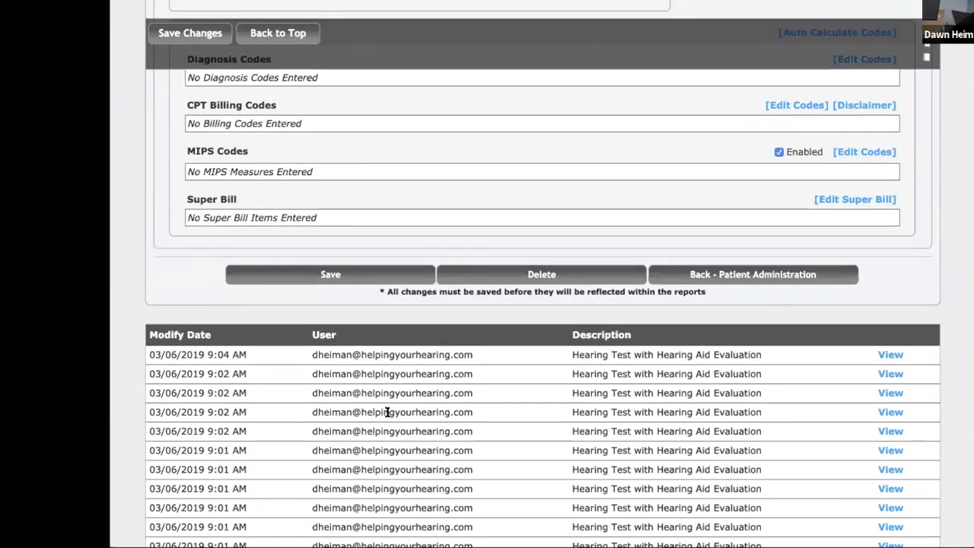
{"action": "scroll", "coordinate": [387, 415], "scroll_direction": "down", "scroll_amount": 5}
{"action": "scroll", "coordinate": [387, 415], "scroll_direction": "down", "scroll_amount": 3}
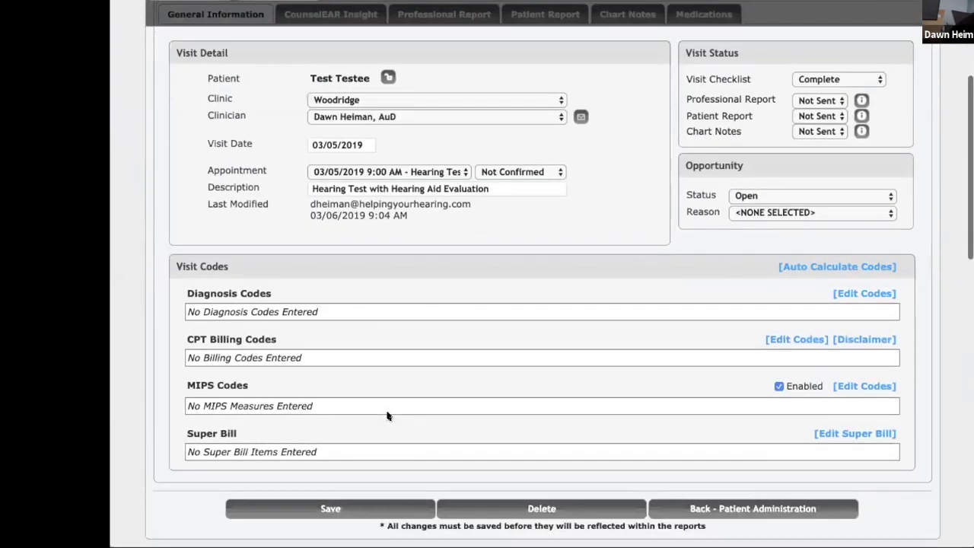
{"action": "scroll", "coordinate": [387, 416], "scroll_direction": "up", "scroll_amount": 2}
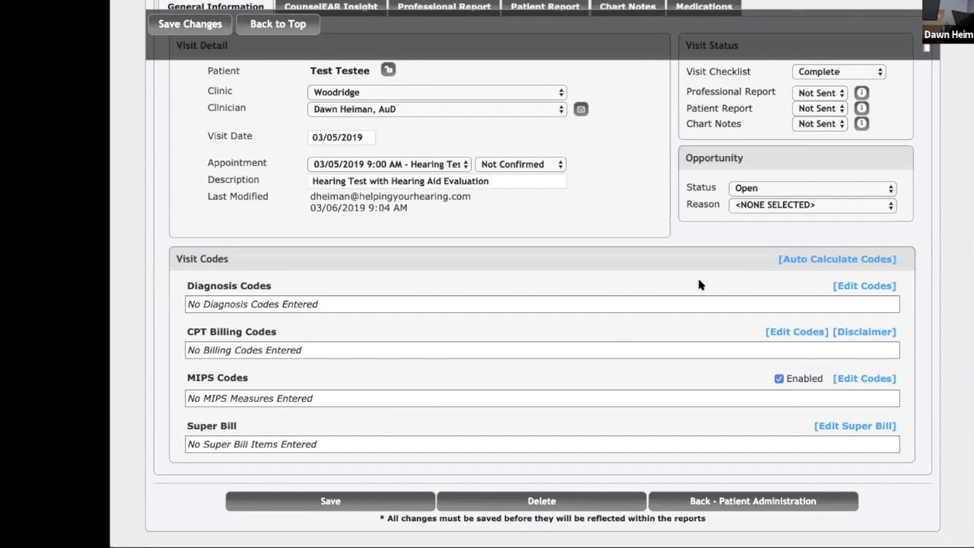
{"action": "scroll", "coordinate": [679, 299], "scroll_direction": "up", "scroll_amount": 2}
{"action": "scroll", "coordinate": [679, 299], "scroll_direction": "up", "scroll_amount": 1}
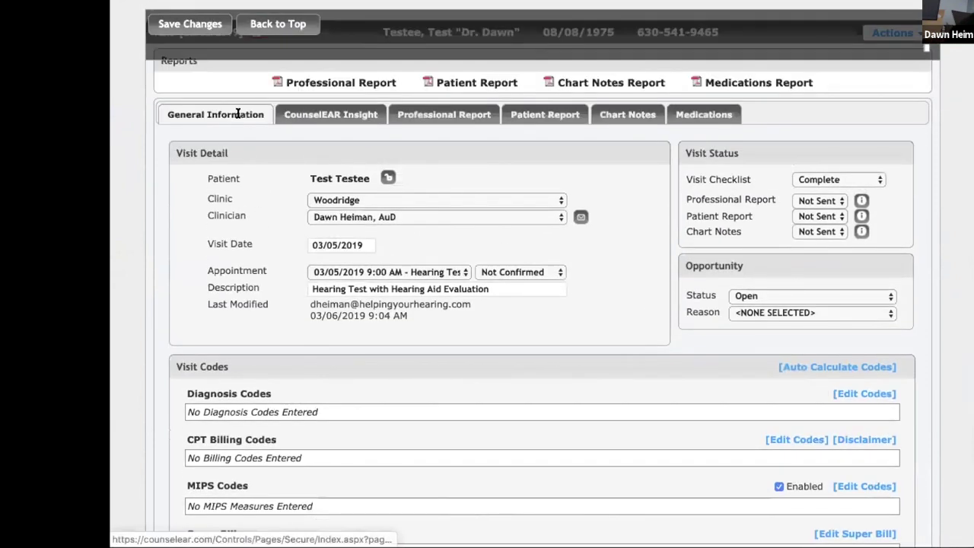
{"action": "left_click", "coordinate": [820, 366]}
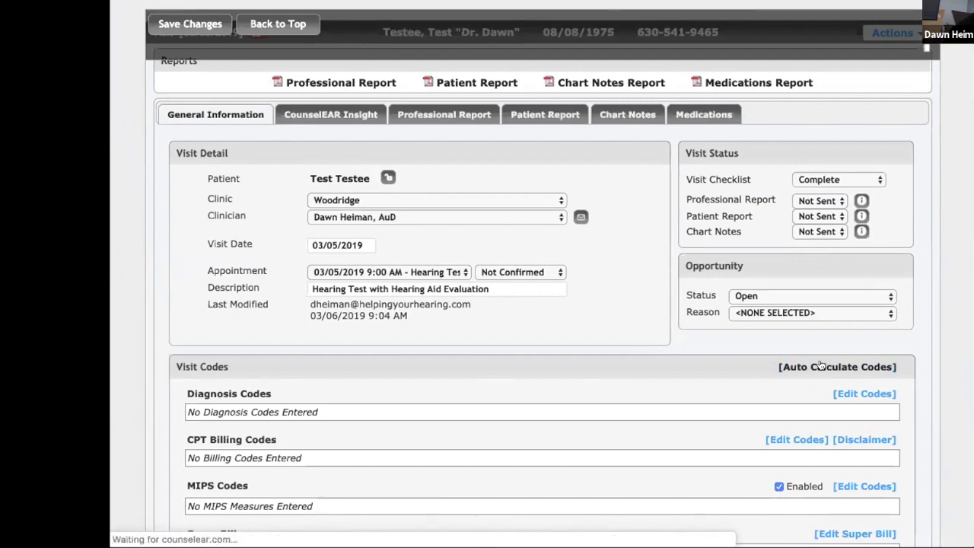
{"action": "scroll", "coordinate": [714, 380], "scroll_direction": "down", "scroll_amount": 1}
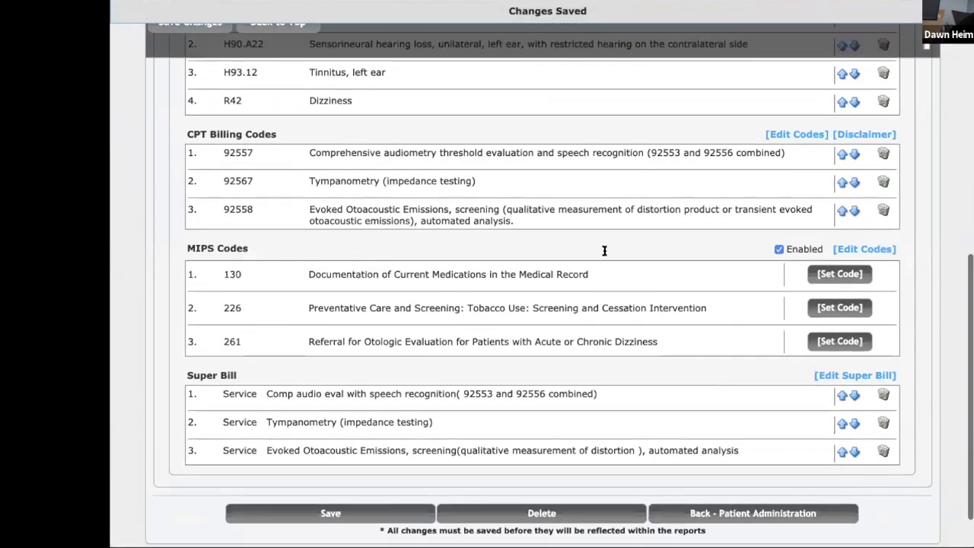
{"action": "scroll", "coordinate": [593, 303], "scroll_direction": "up", "scroll_amount": 2}
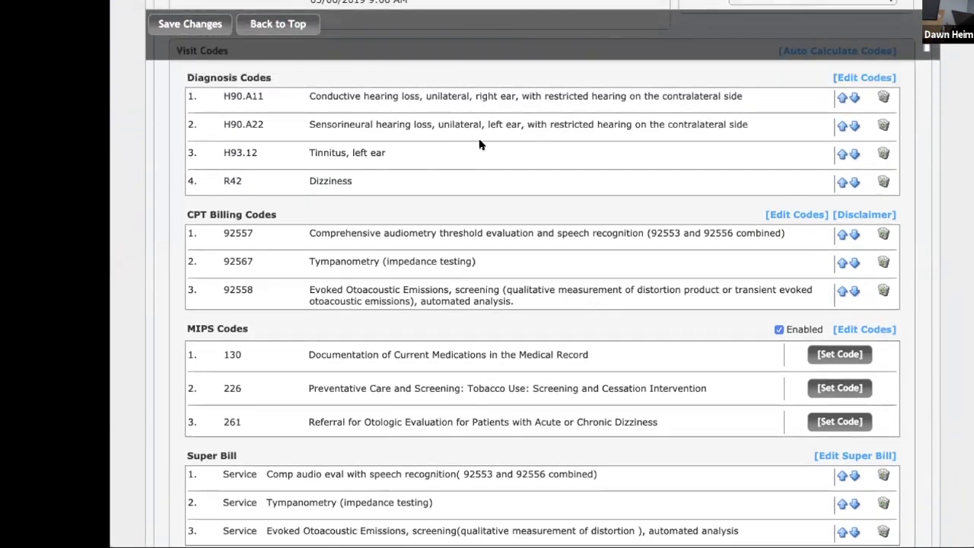
{"action": "scroll", "coordinate": [480, 145], "scroll_direction": "down", "scroll_amount": 3}
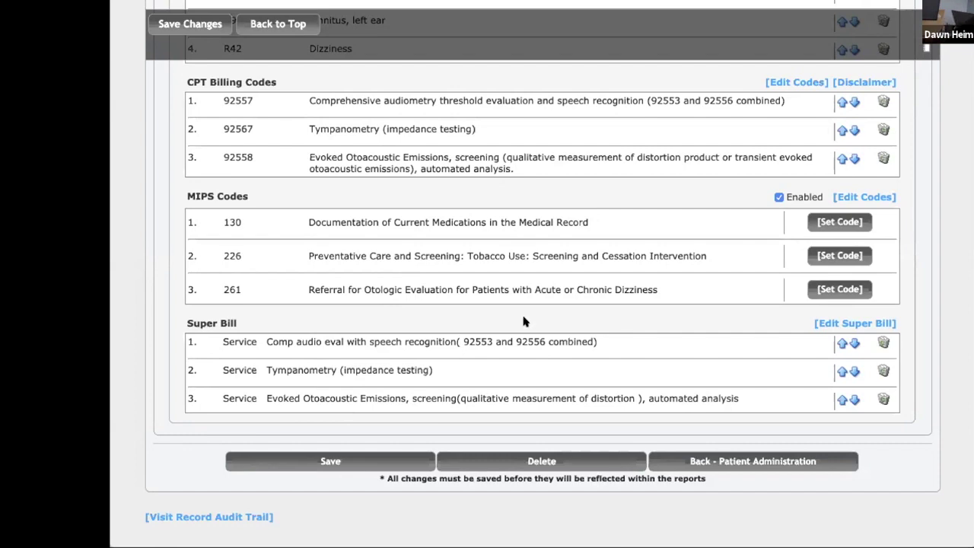
- Set the visit's opportunity reason to Demo after trying Medical Review
{"action": "scroll", "coordinate": [524, 322], "scroll_direction": "up", "scroll_amount": 10}
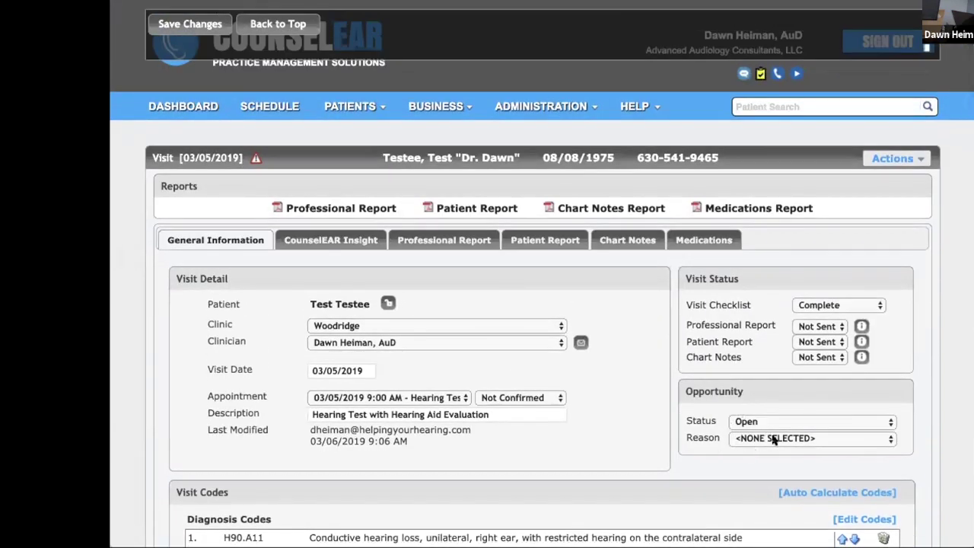
{"action": "left_click", "coordinate": [814, 438]}
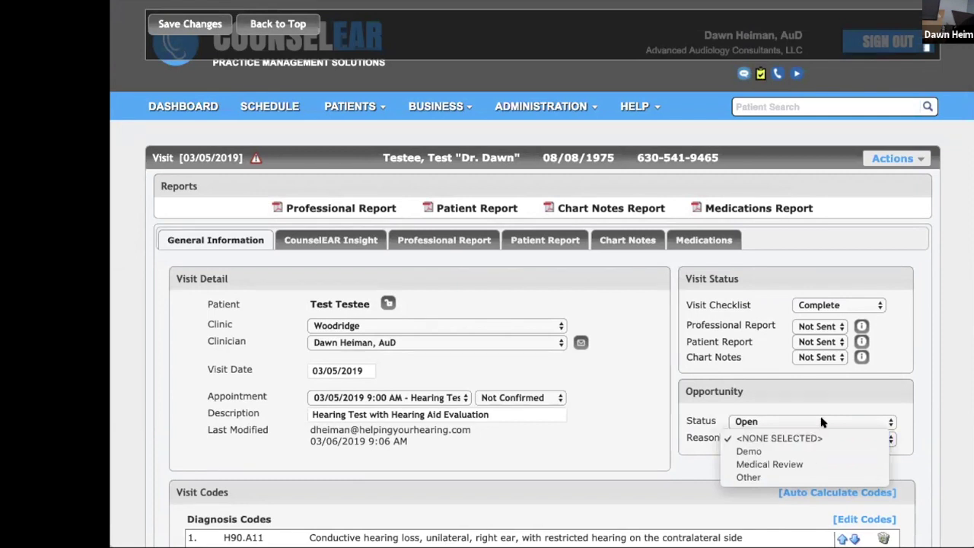
{"action": "left_click", "coordinate": [803, 464]}
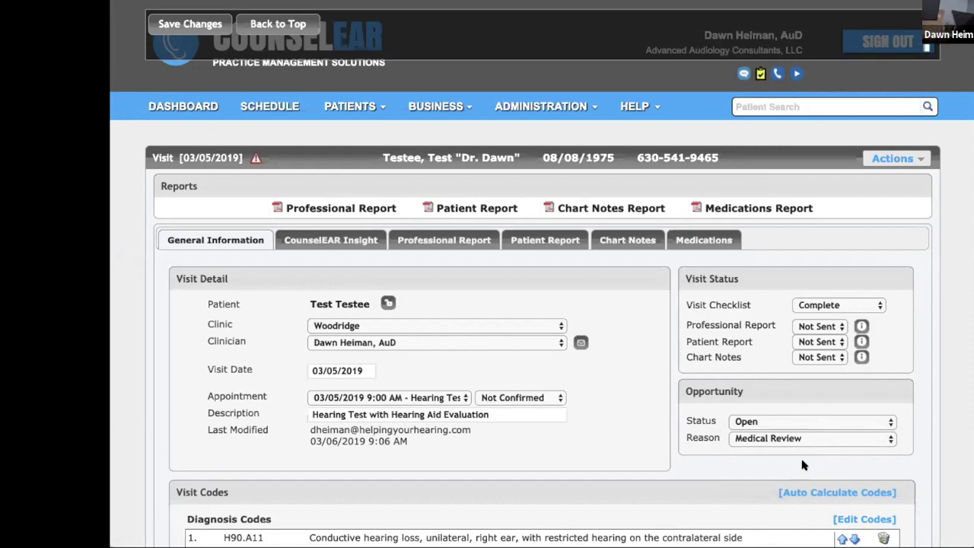
{"action": "left_click", "coordinate": [811, 438]}
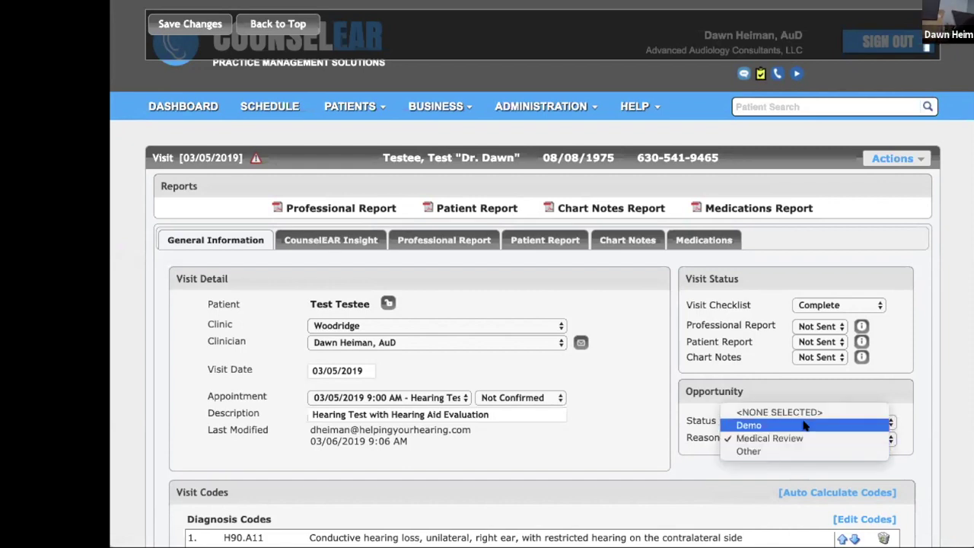
{"action": "left_click", "coordinate": [805, 426]}
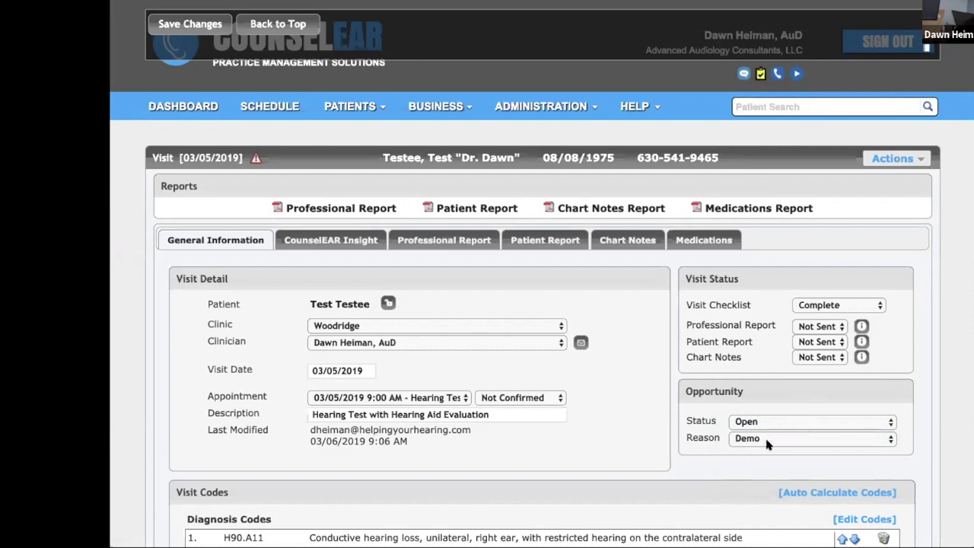
- Create a new invoice from the visit with payer type Insurance, keep it tax exempt, and save it
{"action": "left_click", "coordinate": [914, 160]}
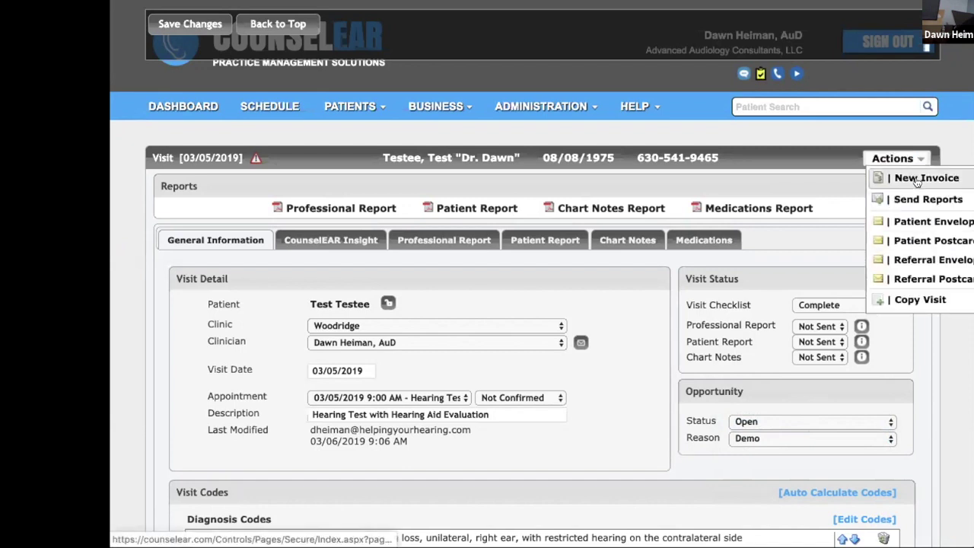
{"action": "left_click", "coordinate": [917, 179]}
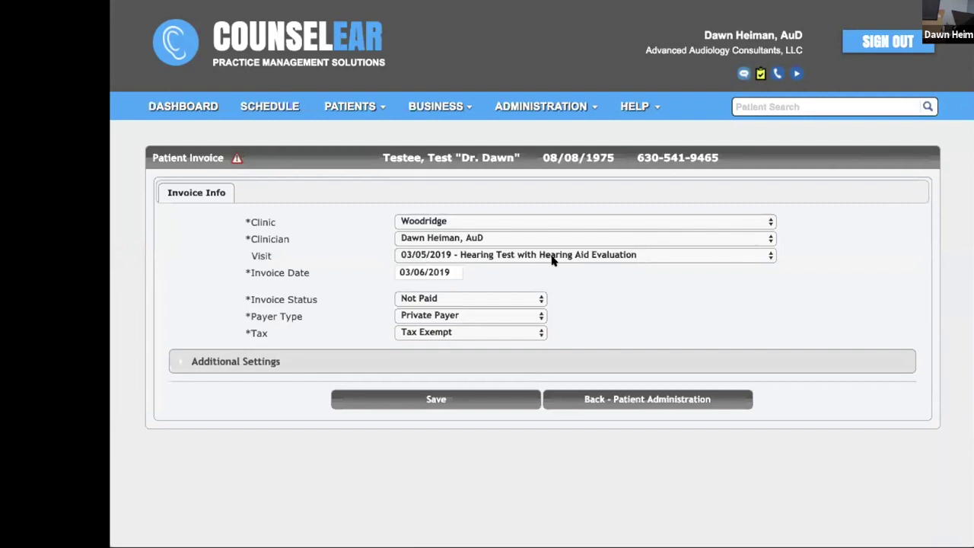
{"action": "left_click", "coordinate": [481, 334]}
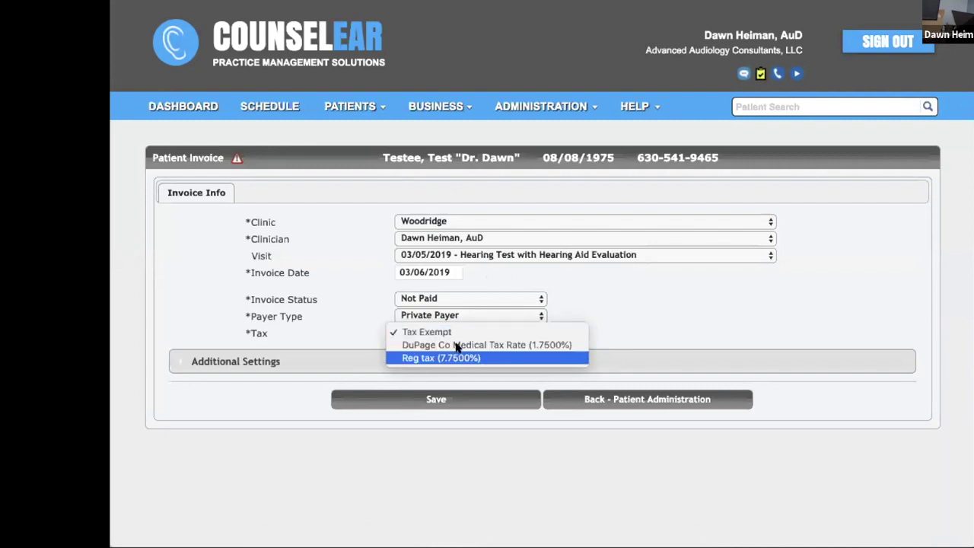
{"action": "left_click", "coordinate": [621, 297]}
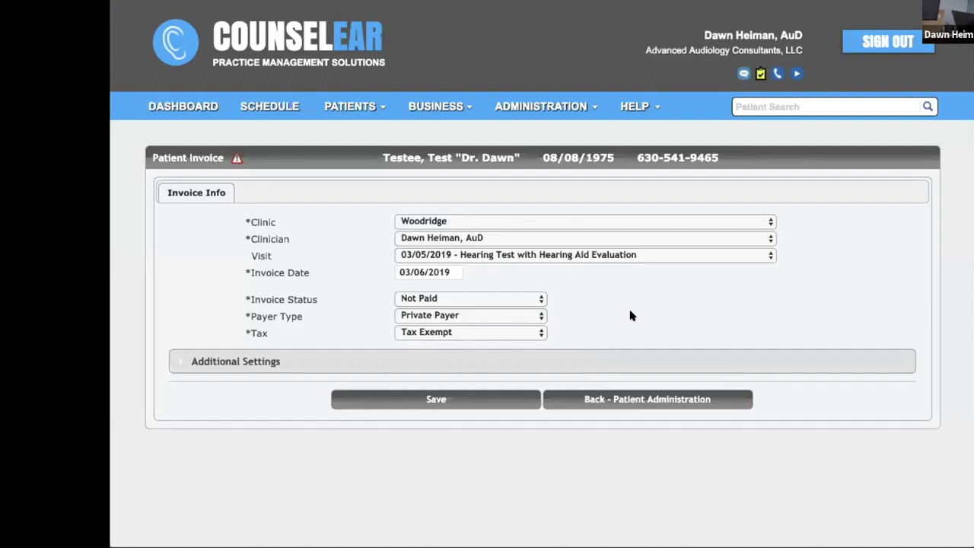
{"action": "left_click", "coordinate": [469, 314]}
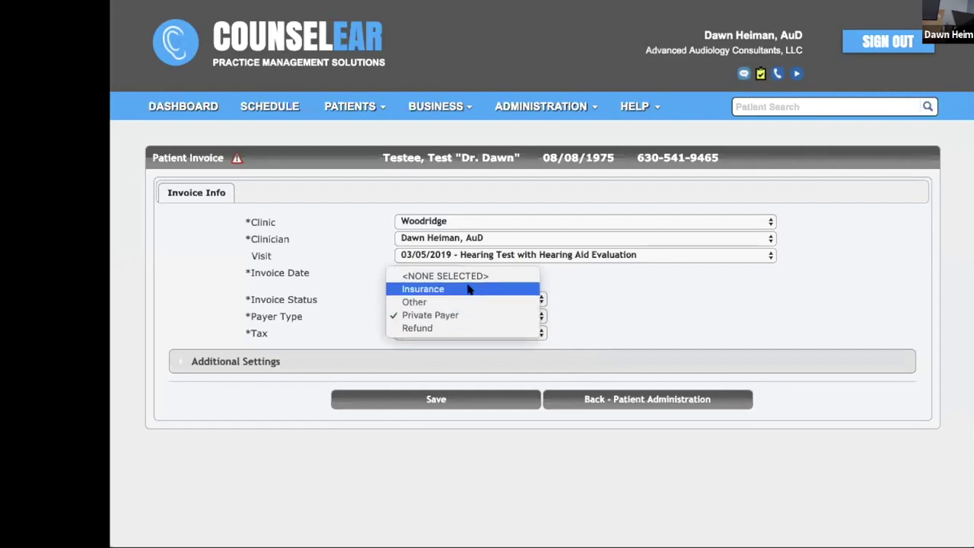
{"action": "left_click", "coordinate": [469, 289]}
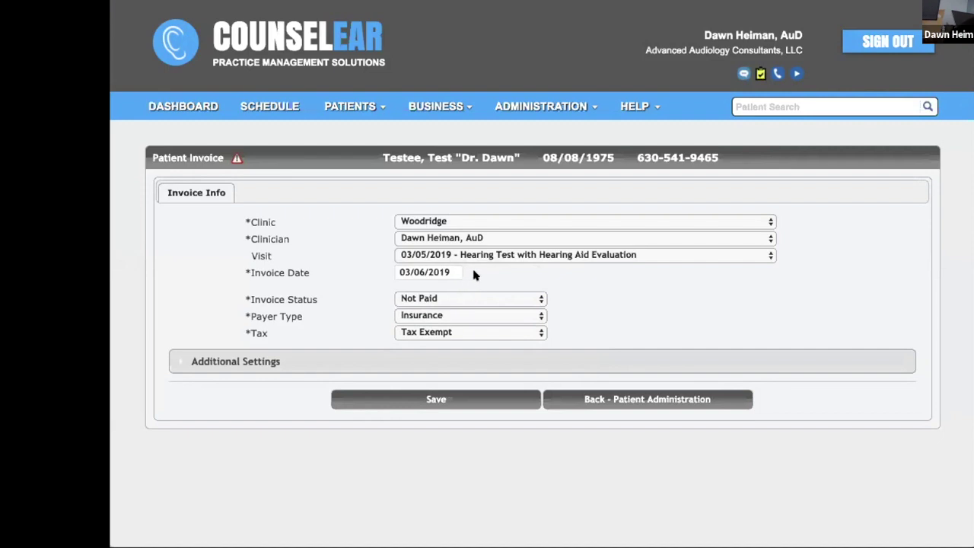
{"action": "left_click", "coordinate": [466, 401]}
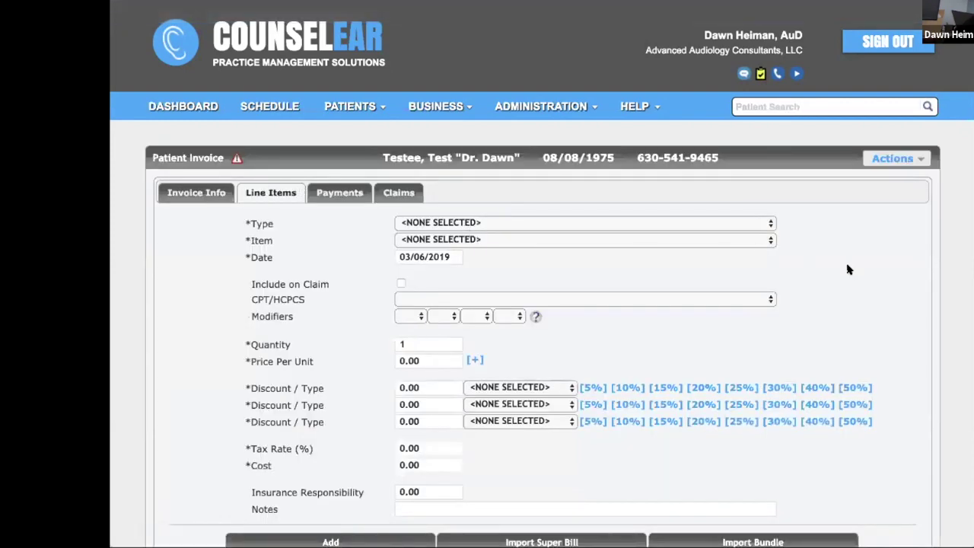
- Import the super bill into the invoice's line items and review the imported services
{"action": "scroll", "coordinate": [850, 269], "scroll_direction": "down", "scroll_amount": 3}
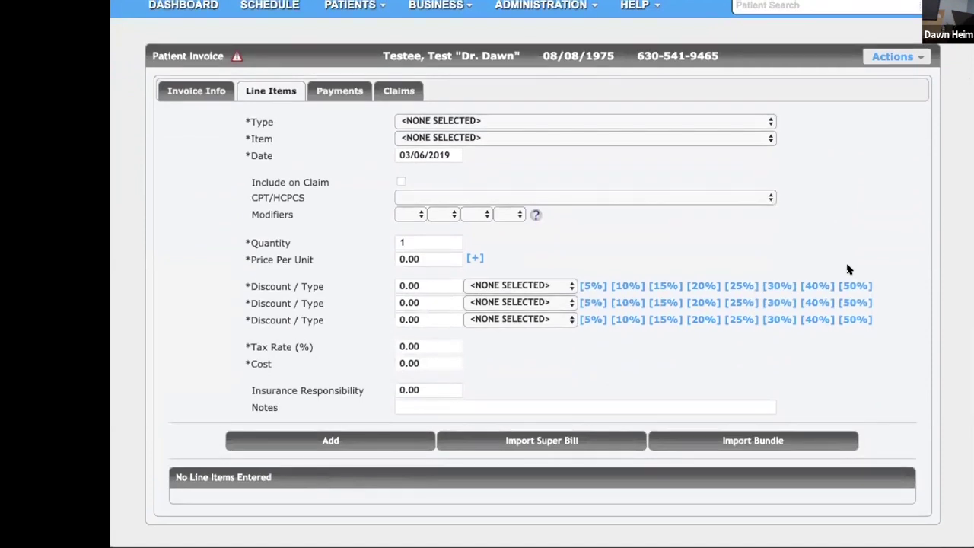
{"action": "left_click", "coordinate": [560, 442]}
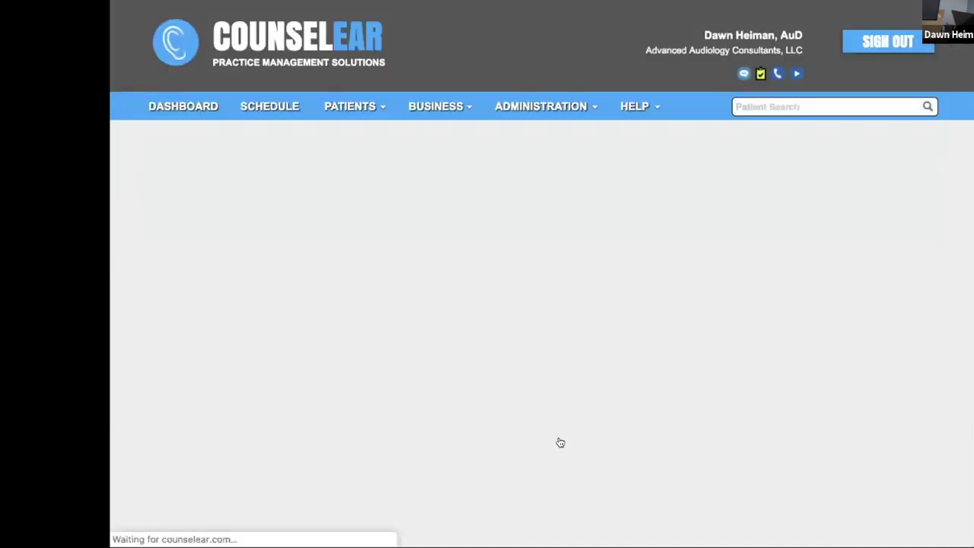
{"action": "scroll", "coordinate": [560, 442], "scroll_direction": "down", "scroll_amount": 5}
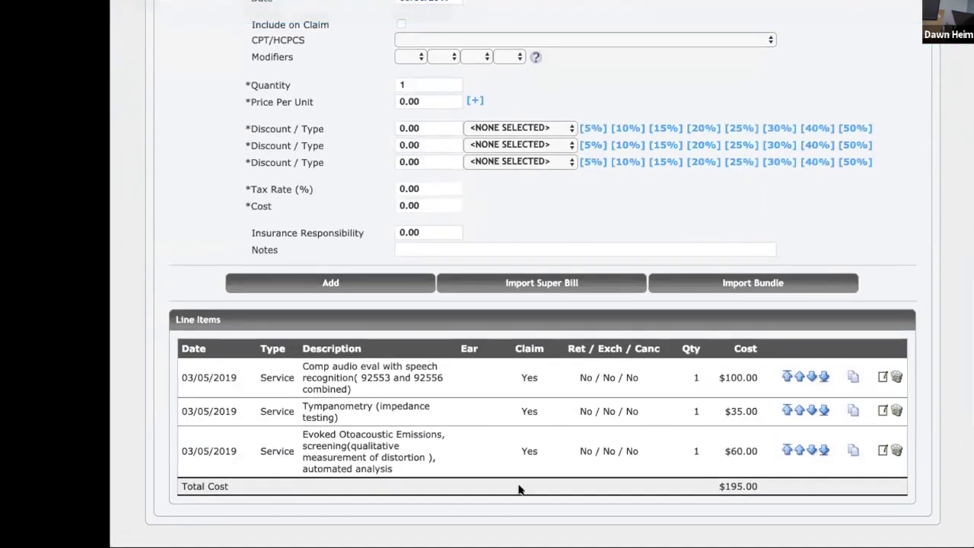
{"action": "scroll", "coordinate": [518, 489], "scroll_direction": "up", "scroll_amount": 1}
{"action": "scroll", "coordinate": [518, 488], "scroll_direction": "up", "scroll_amount": 2}
- Start a new claim for the invoice, keep the prefilled general information, and continue to the primary insurer details
{"action": "left_click", "coordinate": [328, 158]}
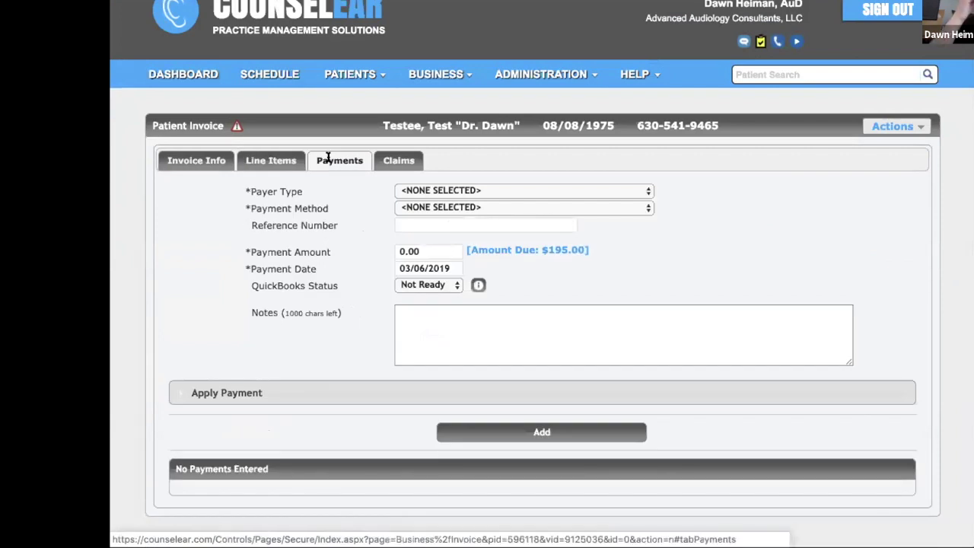
{"action": "left_click", "coordinate": [401, 160]}
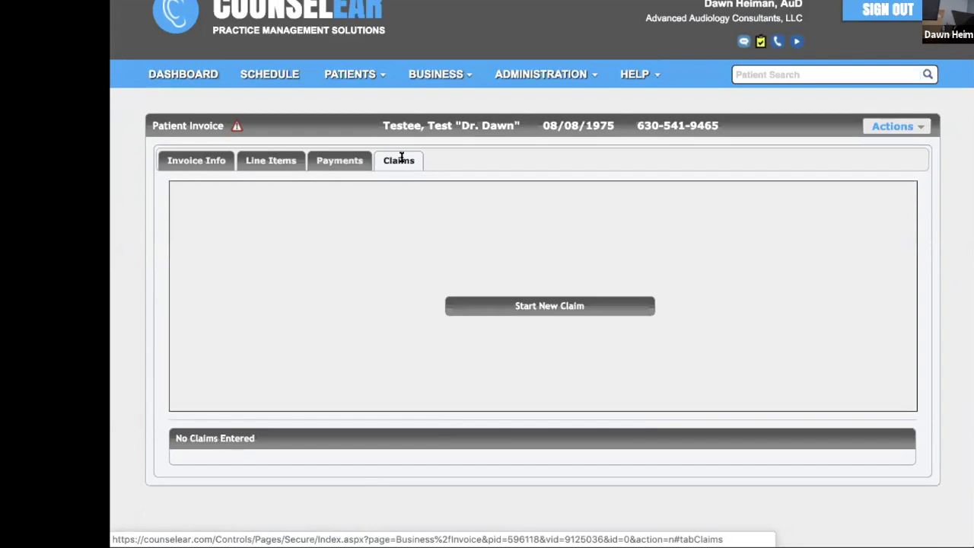
{"action": "left_click", "coordinate": [567, 305]}
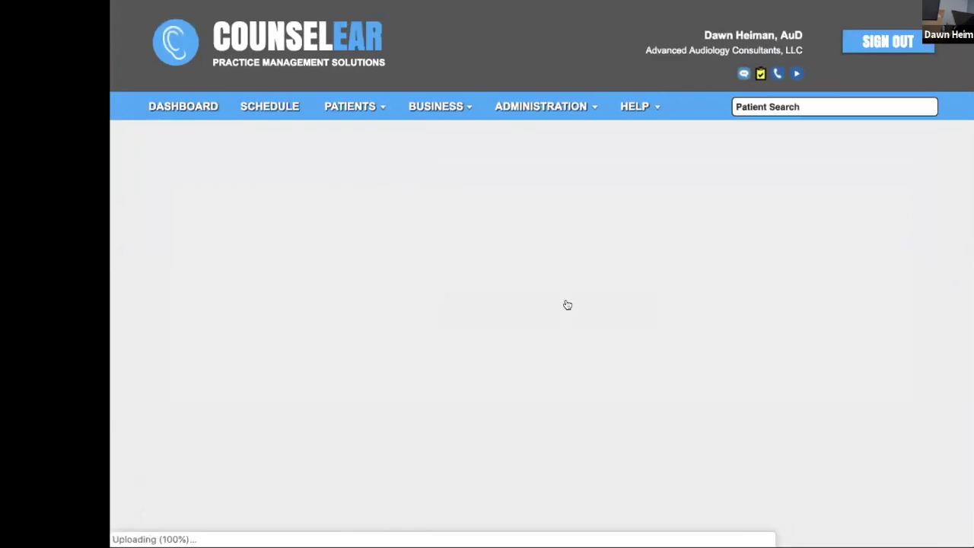
{"action": "scroll", "coordinate": [567, 305], "scroll_direction": "down", "scroll_amount": 5}
{"action": "scroll", "coordinate": [567, 305], "scroll_direction": "down", "scroll_amount": 3}
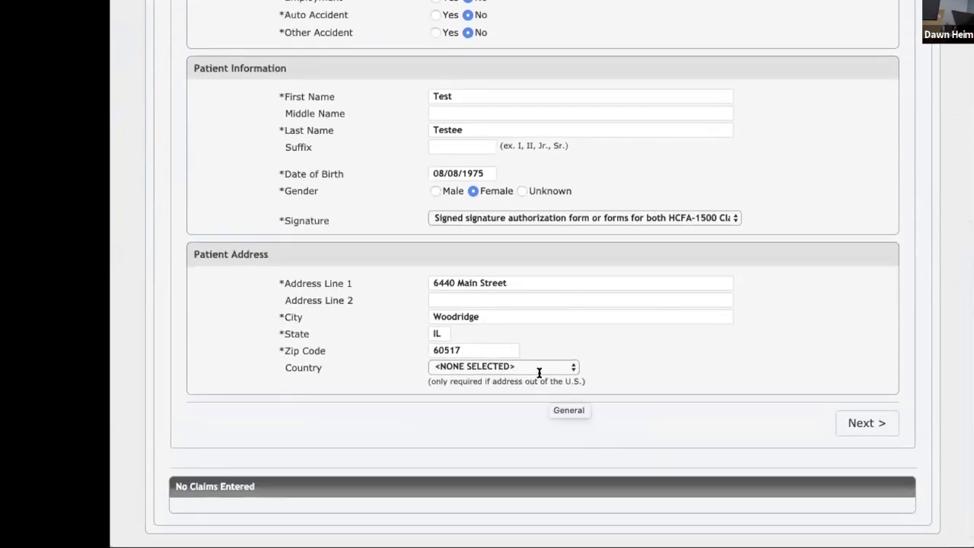
{"action": "left_click", "coordinate": [863, 422]}
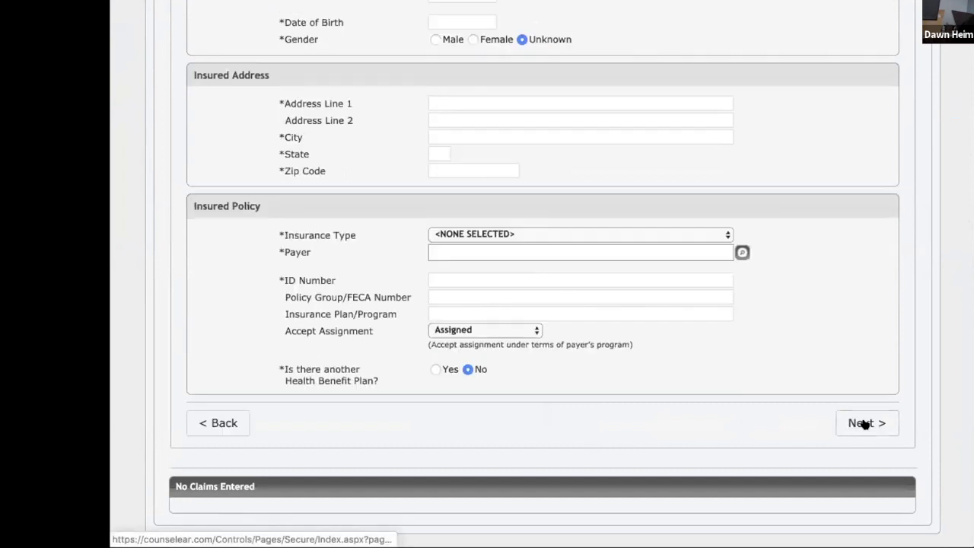
- Review the primary insurer fields and answer Yes to whether there is another health benefit plan
{"action": "left_click", "coordinate": [569, 235]}
{"action": "left_click", "coordinate": [766, 216]}
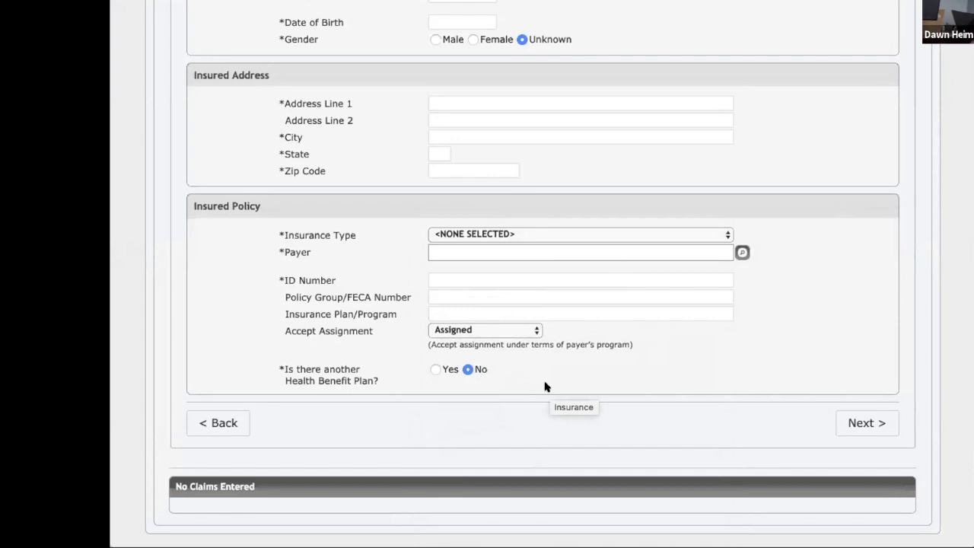
{"action": "scroll", "coordinate": [545, 386], "scroll_direction": "up", "scroll_amount": 5}
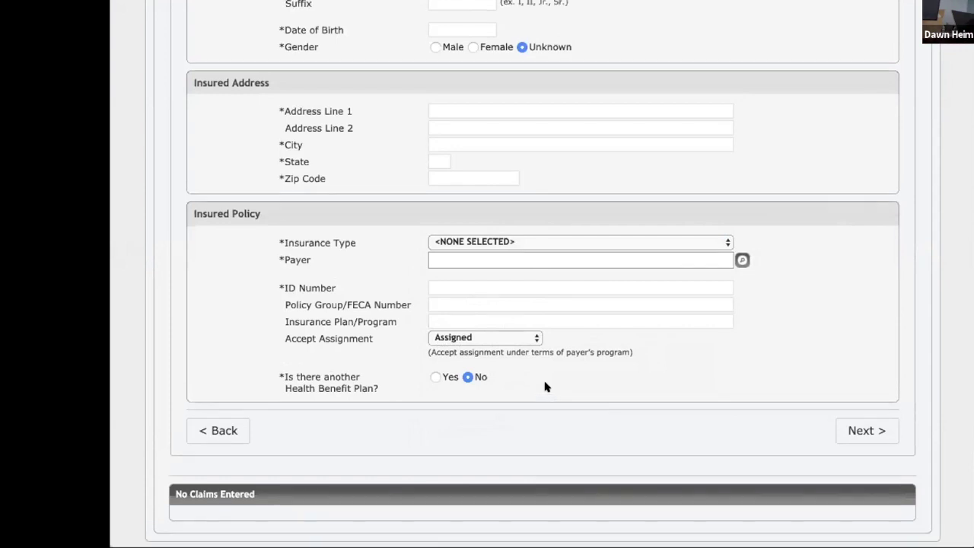
{"action": "scroll", "coordinate": [545, 386], "scroll_direction": "down", "scroll_amount": 3}
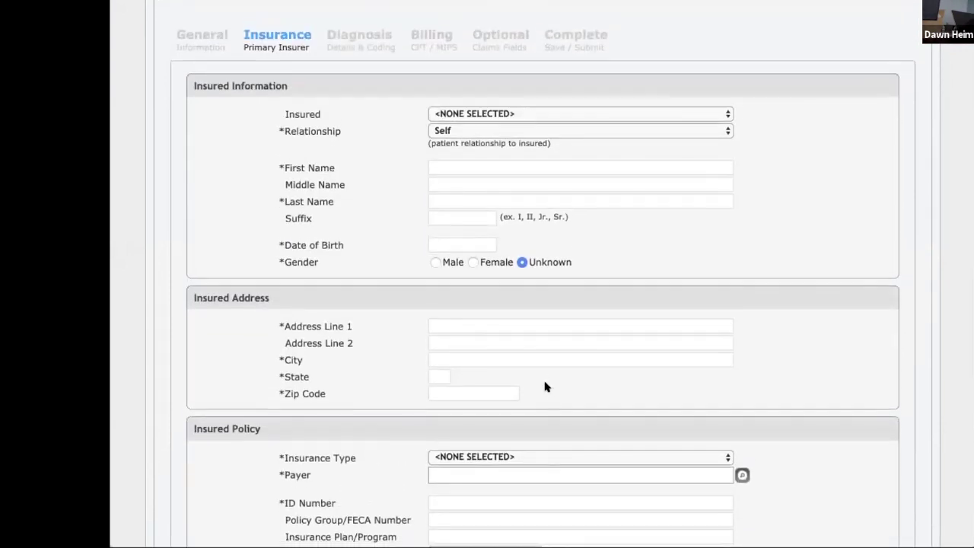
{"action": "scroll", "coordinate": [545, 387], "scroll_direction": "up", "scroll_amount": 1}
{"action": "scroll", "coordinate": [545, 387], "scroll_direction": "up", "scroll_amount": 1}
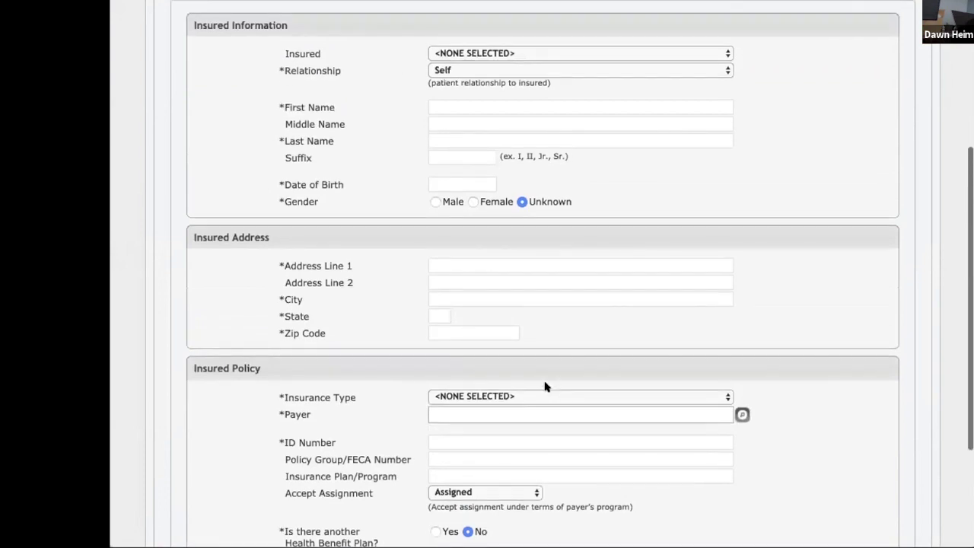
{"action": "scroll", "coordinate": [591, 469], "scroll_direction": "down", "scroll_amount": 3}
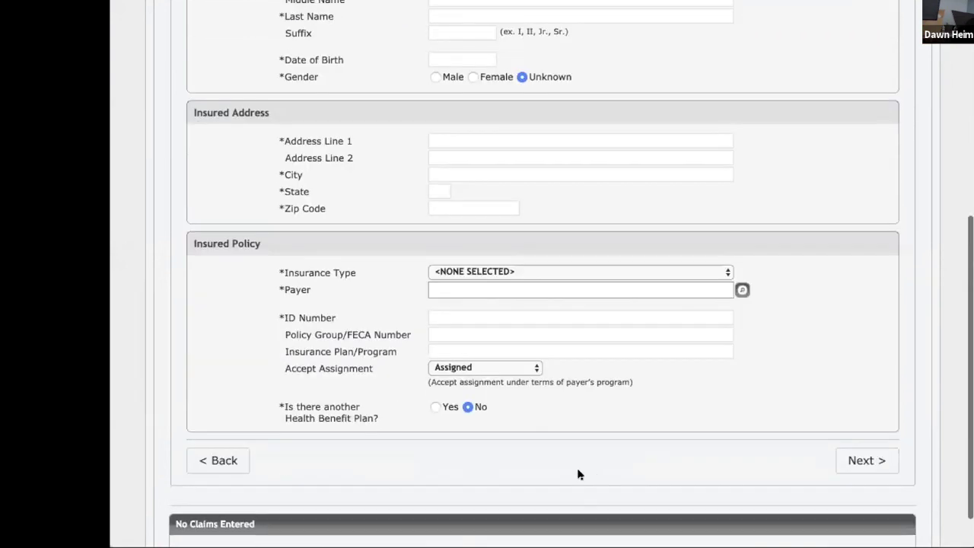
{"action": "left_click", "coordinate": [434, 408]}
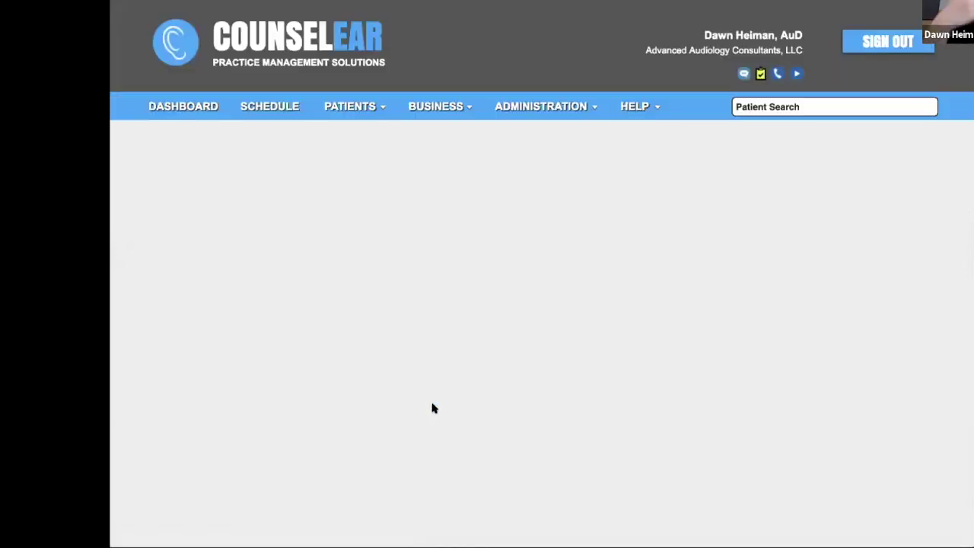
- Check the secondary insurer's insured choices, leave the selection empty, and continue to the claim's diagnosis details
{"action": "scroll", "coordinate": [583, 321], "scroll_direction": "down", "scroll_amount": 3}
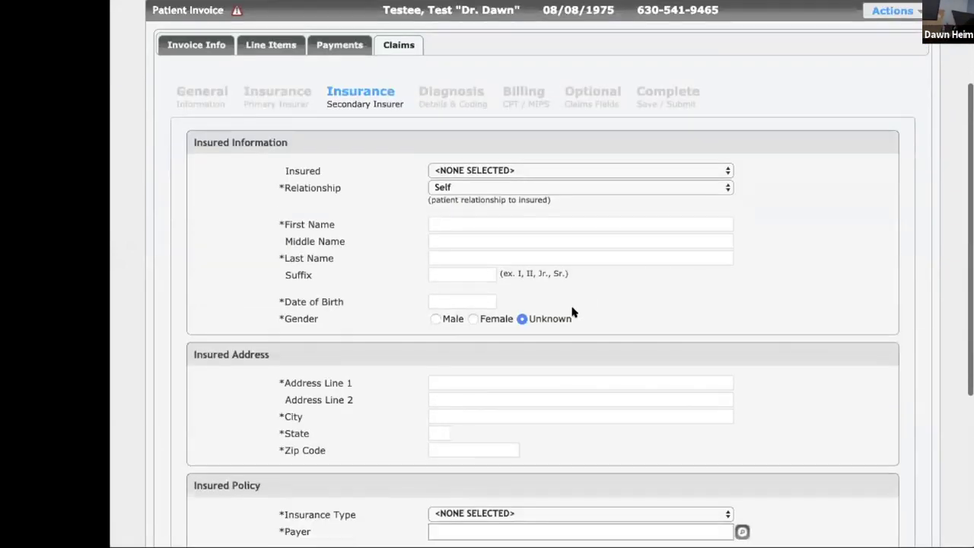
{"action": "left_click", "coordinate": [649, 169]}
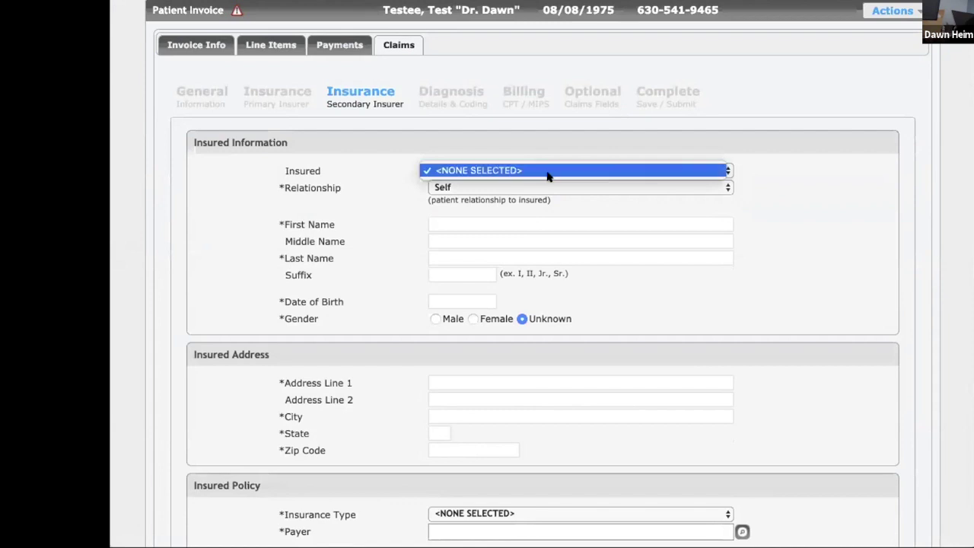
{"action": "left_click", "coordinate": [618, 169]}
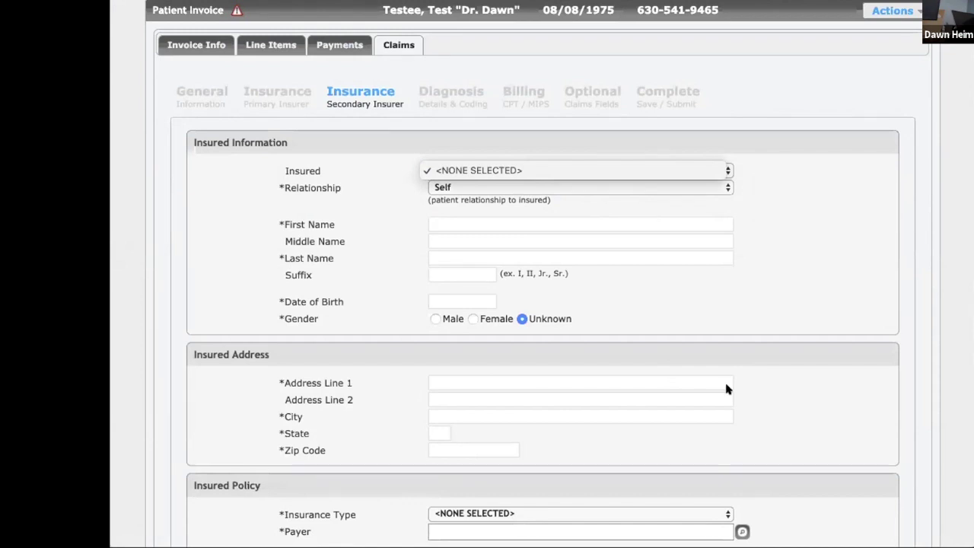
{"action": "left_click", "coordinate": [795, 376]}
{"action": "scroll", "coordinate": [802, 312], "scroll_direction": "down", "scroll_amount": 5}
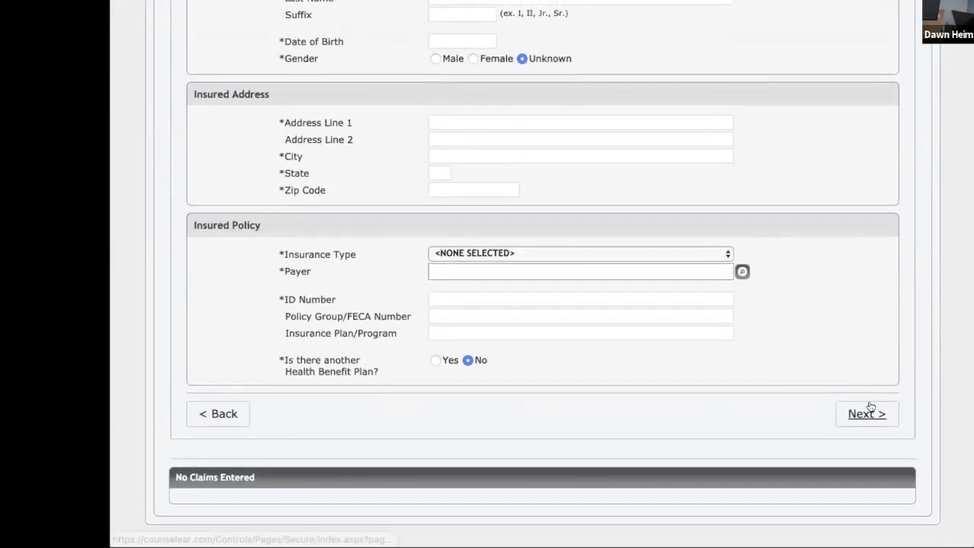
{"action": "left_click", "coordinate": [869, 406]}
- Review the rendering provider, referring physician and ICD-10 diagnosis codes, and continue to the claim's billing page
{"action": "scroll", "coordinate": [821, 220], "scroll_direction": "up", "scroll_amount": 4}
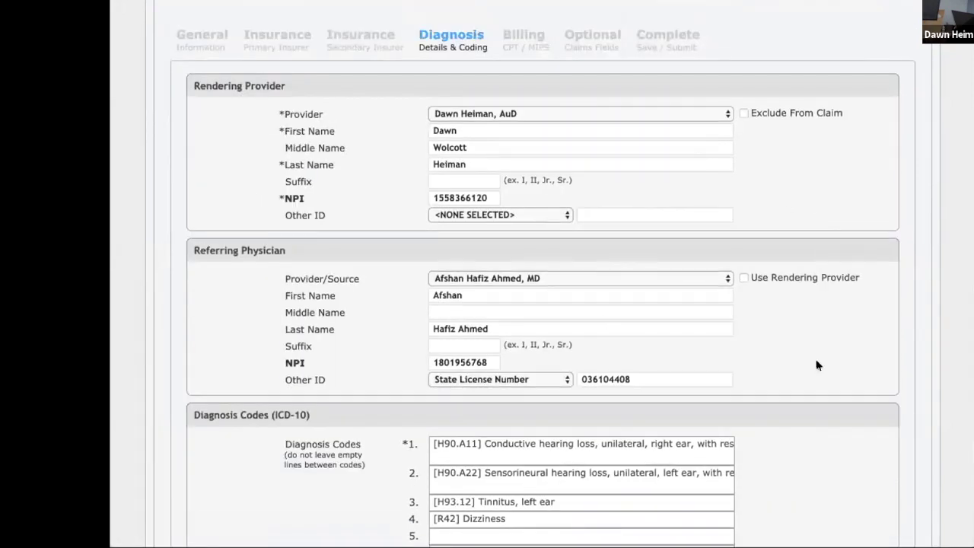
{"action": "scroll", "coordinate": [818, 365], "scroll_direction": "down", "scroll_amount": 3}
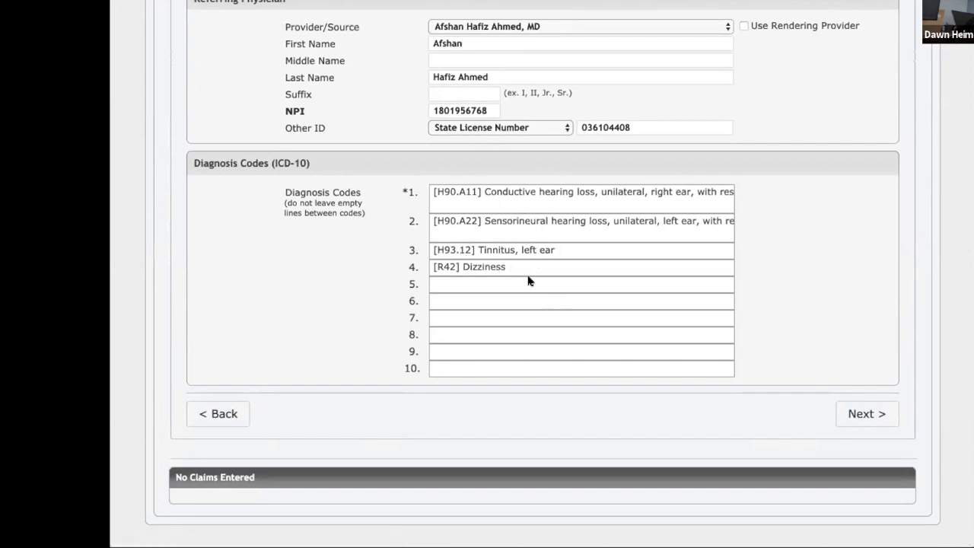
{"action": "left_click", "coordinate": [860, 414]}
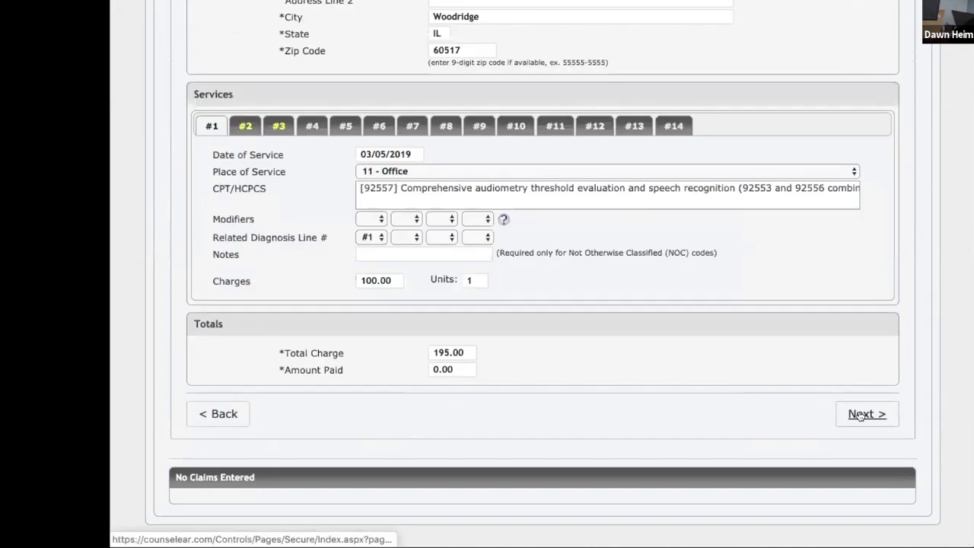
- Review the second and third billed services, and continue past the optional claim fields to the submission page
{"action": "left_click", "coordinate": [248, 128]}
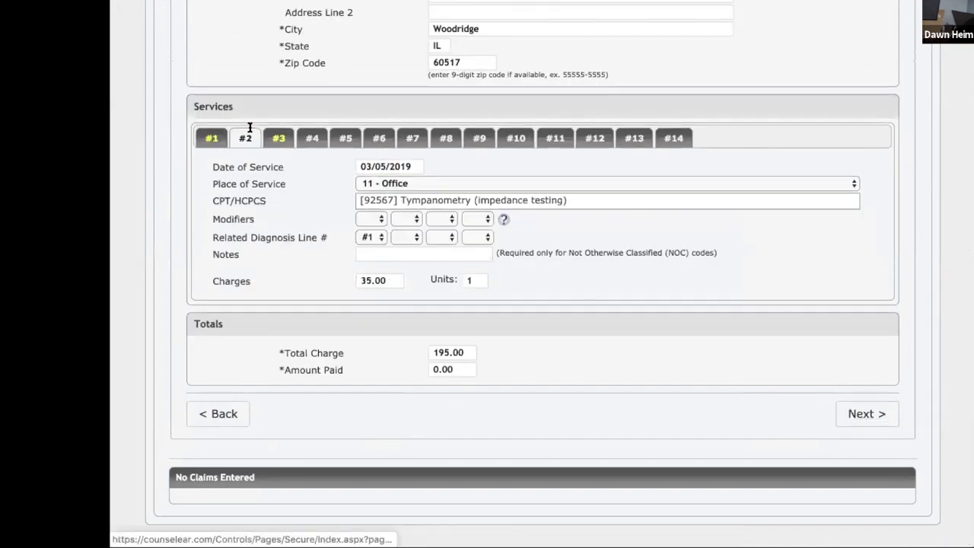
{"action": "left_click", "coordinate": [280, 136]}
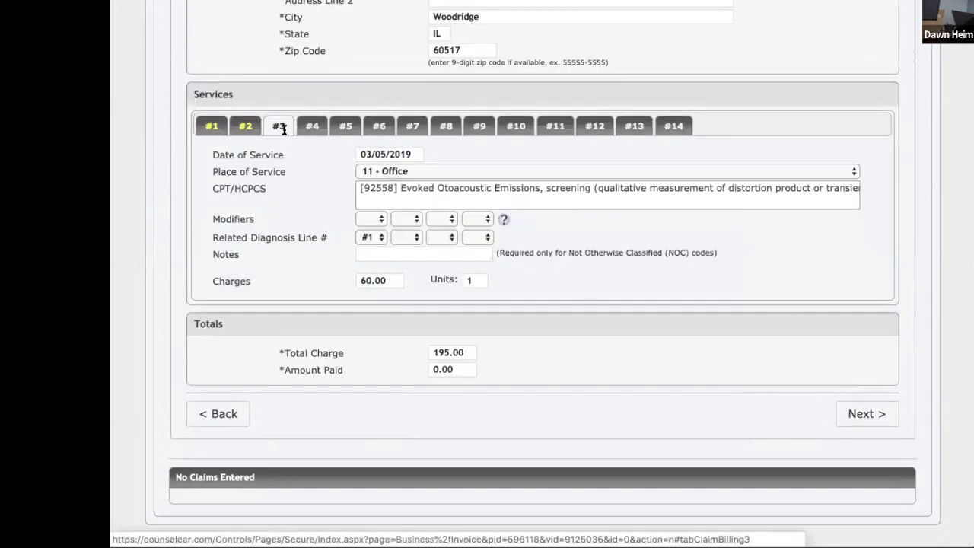
{"action": "left_click", "coordinate": [865, 415]}
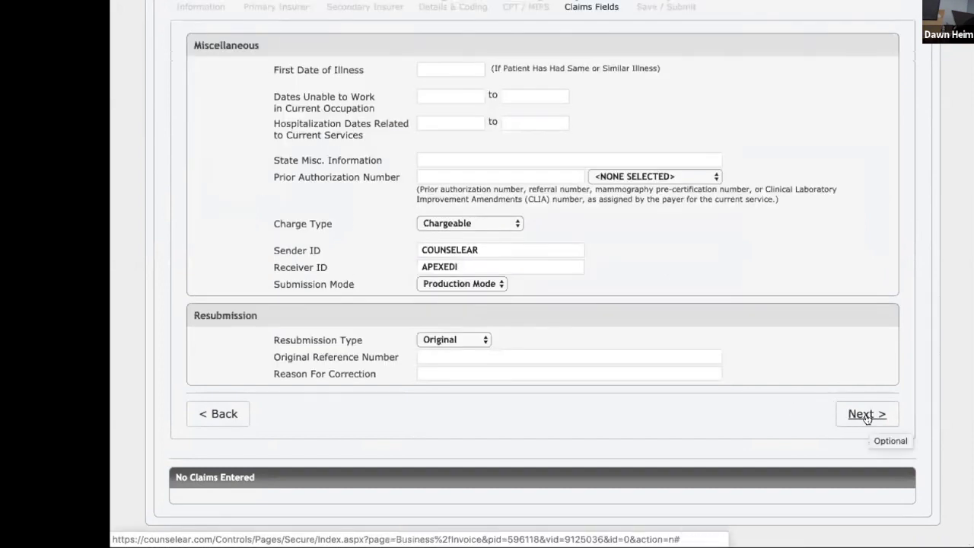
{"action": "left_click", "coordinate": [866, 416]}
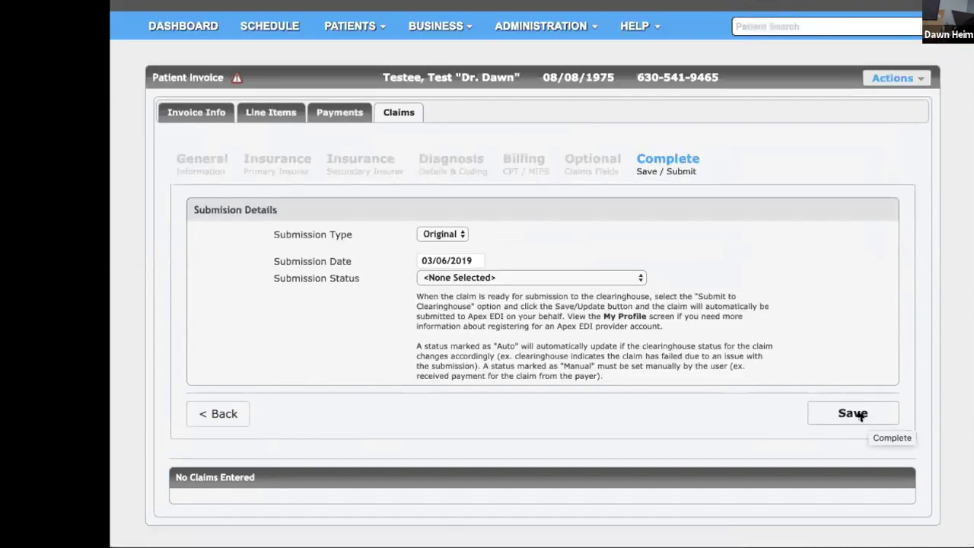
- Set the claim's submission status to Submit to Clearinghouse (Only Apex Submissions)
{"action": "left_click", "coordinate": [621, 278]}
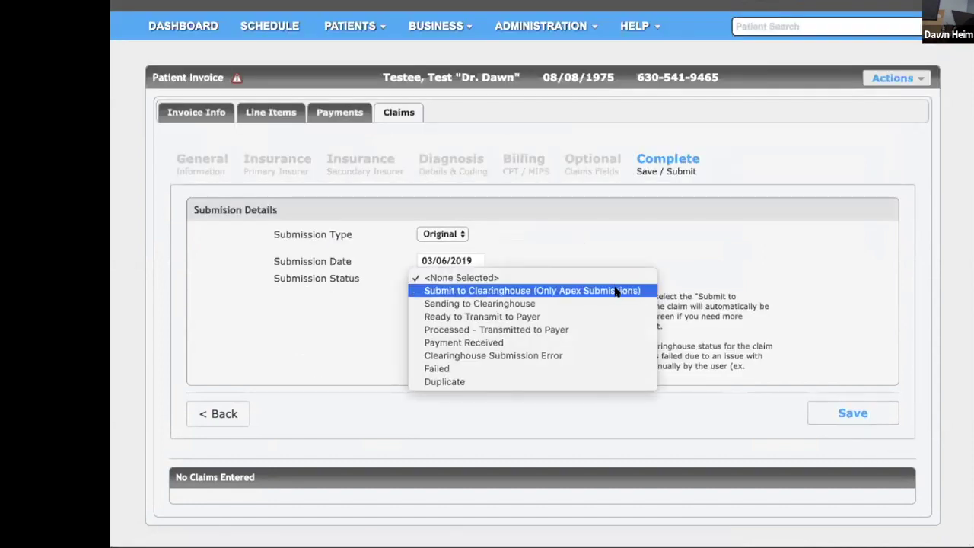
{"action": "left_click", "coordinate": [615, 291]}
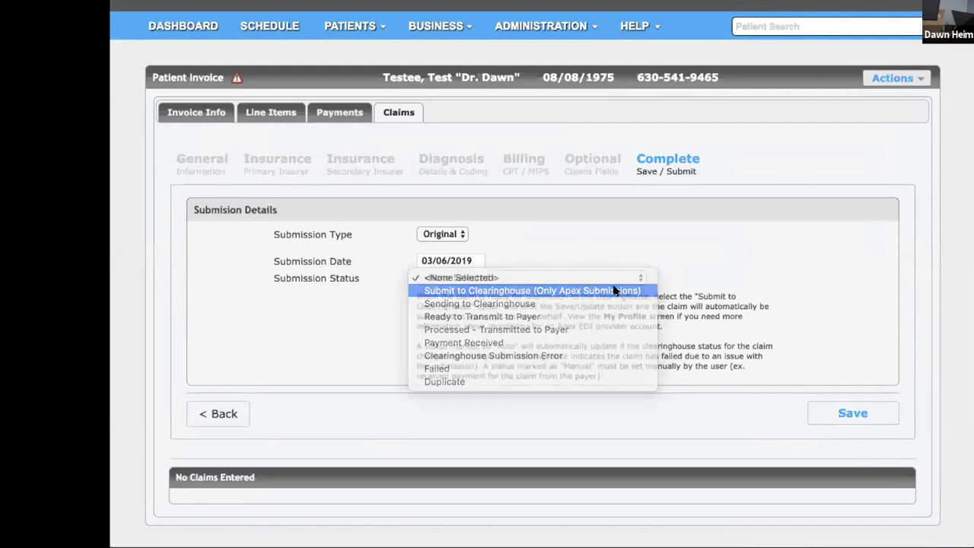
{"action": "left_click", "coordinate": [845, 413]}
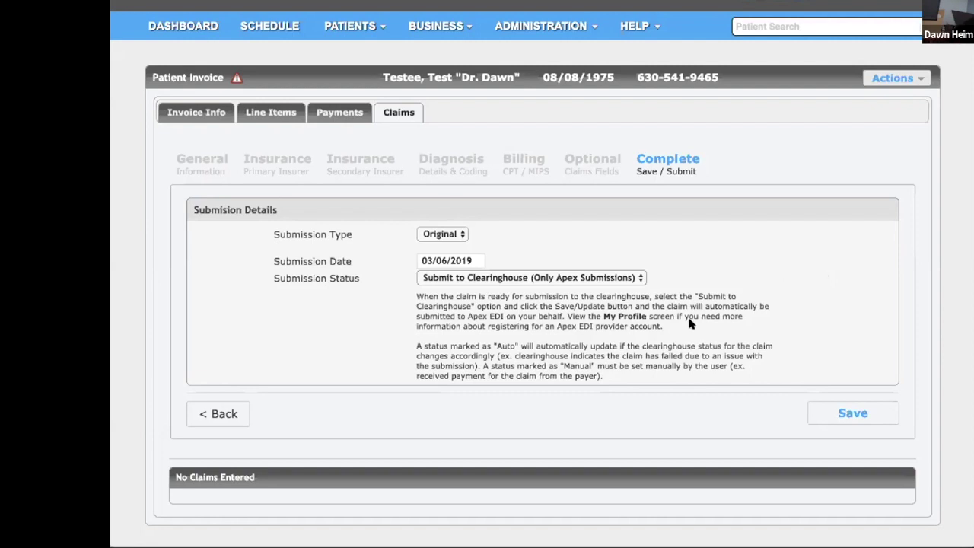
- Return through the claim pages to the general information and review its claim, patient and address details
{"action": "left_click", "coordinate": [215, 414]}
{"action": "left_click", "coordinate": [215, 414]}
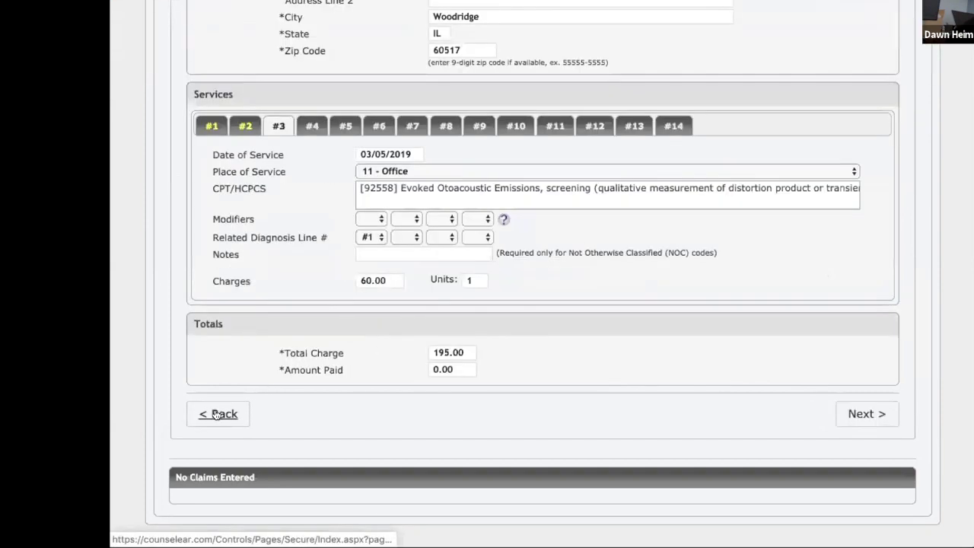
{"action": "left_click", "coordinate": [216, 414]}
{"action": "left_click", "coordinate": [216, 414]}
{"action": "left_click", "coordinate": [215, 414]}
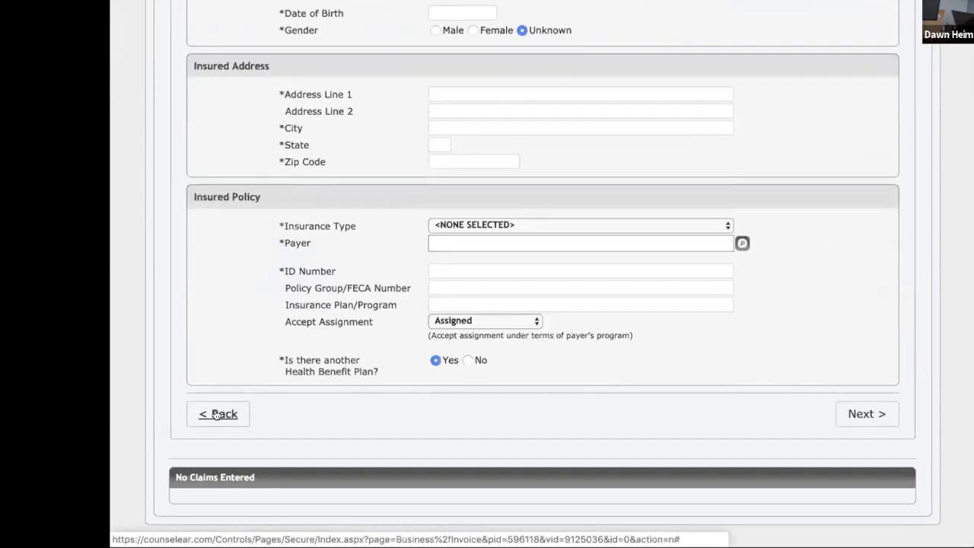
{"action": "left_click", "coordinate": [215, 414]}
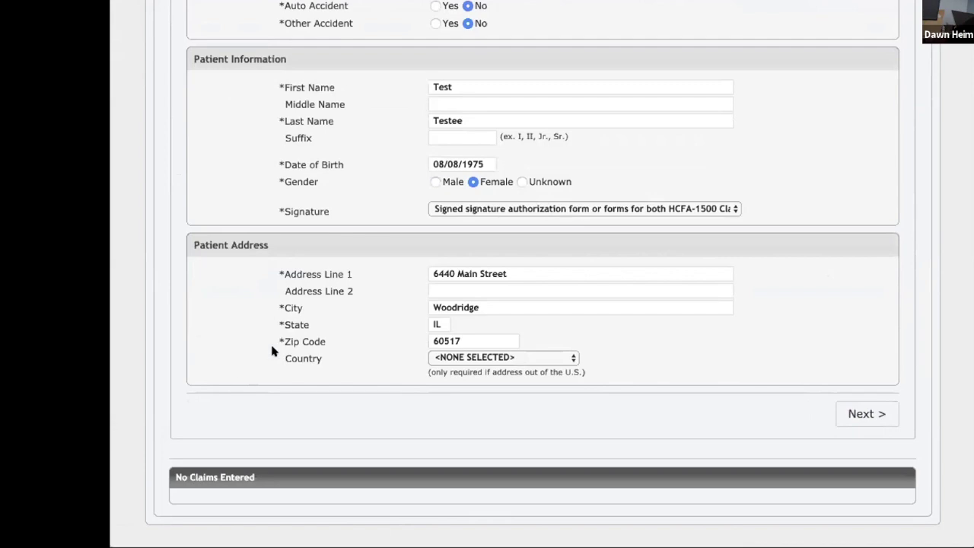
{"action": "scroll", "coordinate": [272, 351], "scroll_direction": "up", "scroll_amount": 5}
{"action": "scroll", "coordinate": [272, 351], "scroll_direction": "down", "scroll_amount": 5}
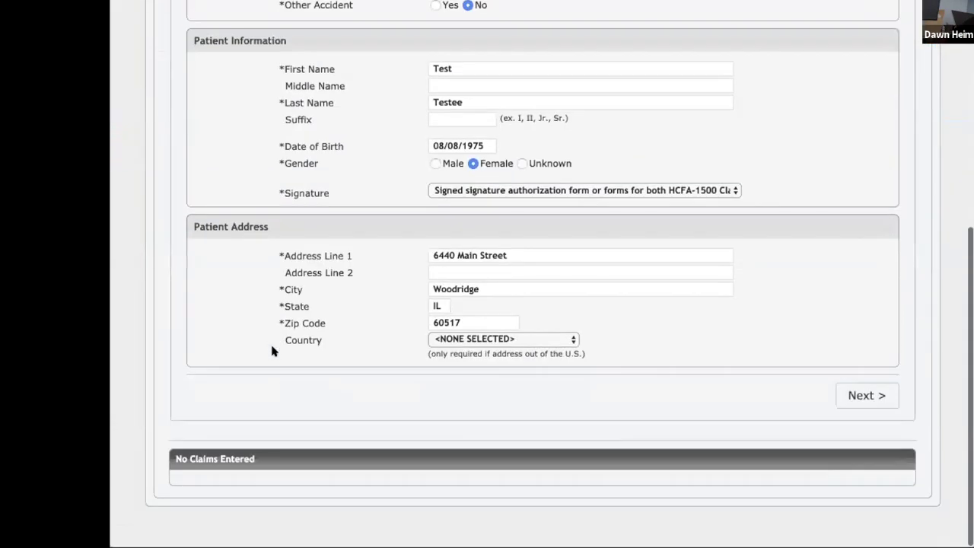
{"action": "scroll", "coordinate": [271, 351], "scroll_direction": "up", "scroll_amount": 5}
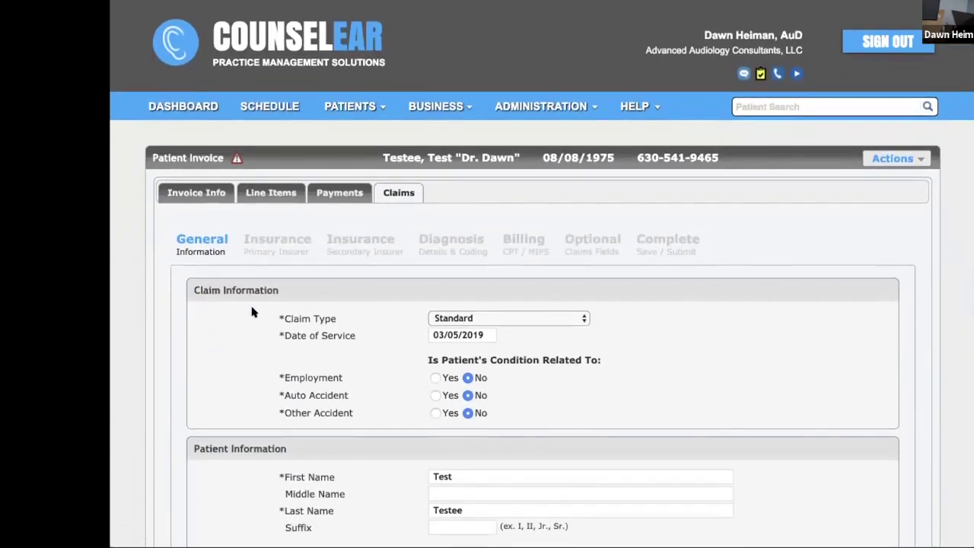
- Review the invoice's general information, return to the patient's record, and view the patient's invoice list
{"action": "left_click", "coordinate": [204, 195]}
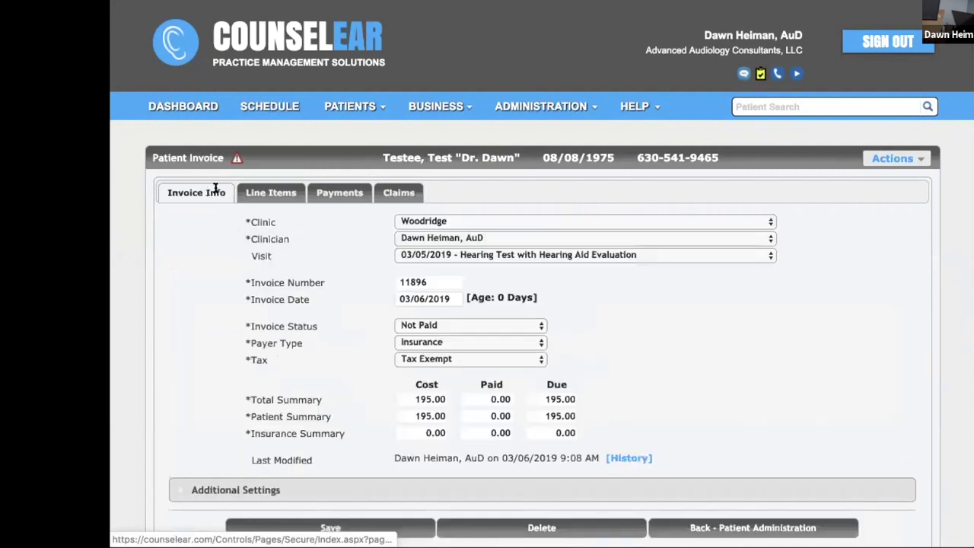
{"action": "scroll", "coordinate": [651, 339], "scroll_direction": "down", "scroll_amount": 1}
{"action": "scroll", "coordinate": [651, 340], "scroll_direction": "down", "scroll_amount": 1}
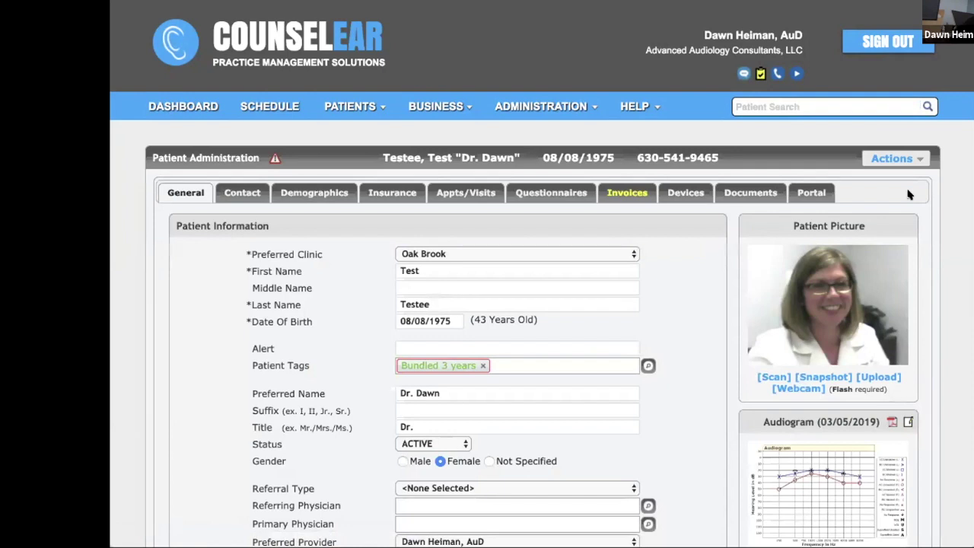
{"action": "left_click", "coordinate": [624, 193]}
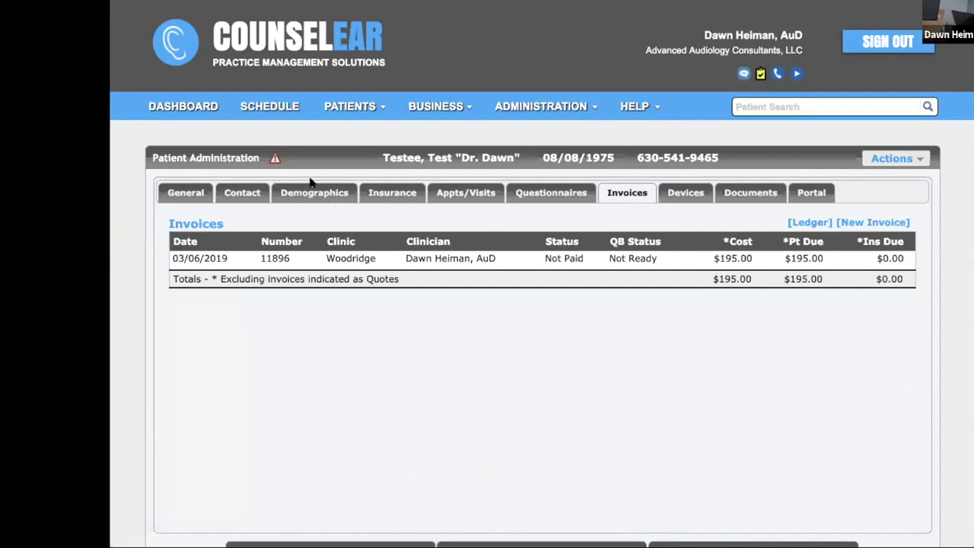
- On the March 5, 2019 schedule, start a 10:30 AM Hearing Aid Evaluation appointment for the patient
{"action": "left_click", "coordinate": [279, 106]}
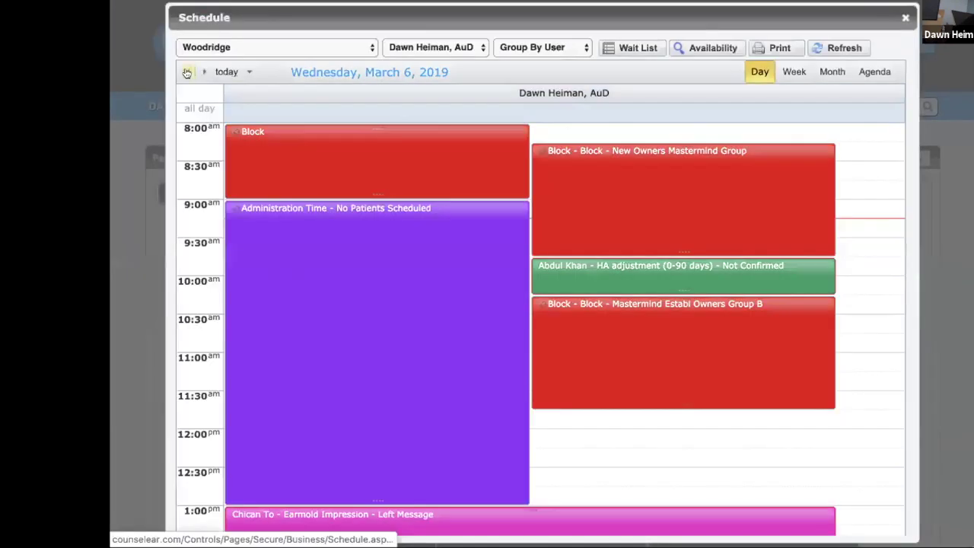
{"action": "left_click", "coordinate": [188, 72]}
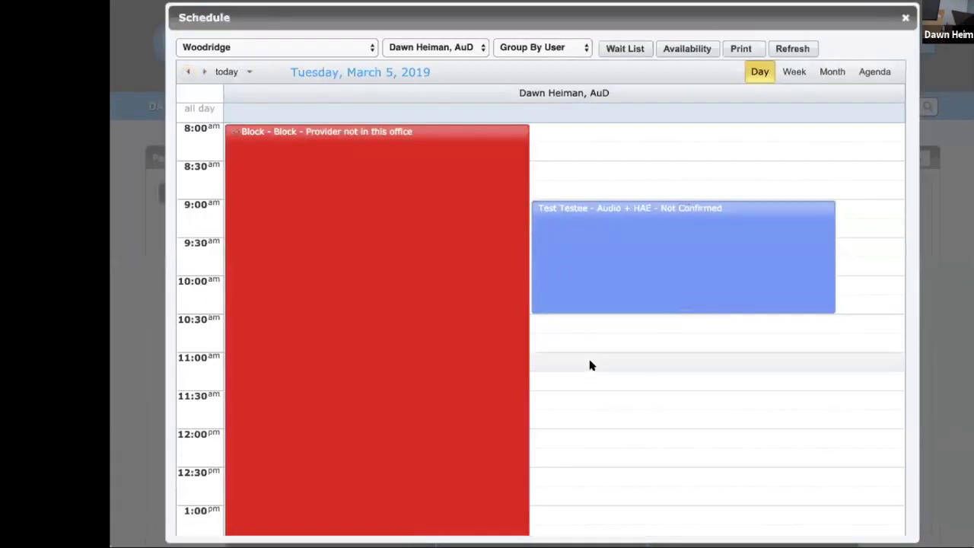
{"action": "left_click", "coordinate": [589, 328]}
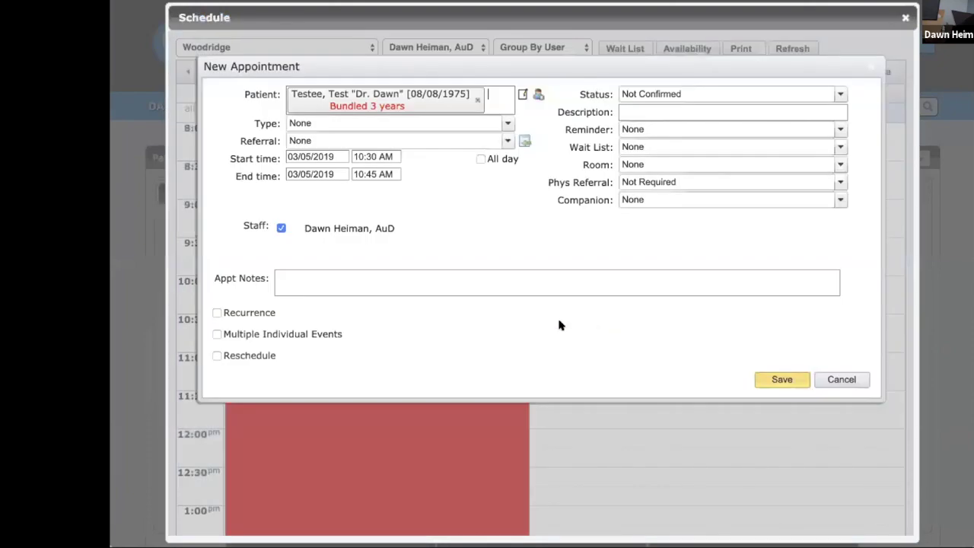
{"action": "left_click", "coordinate": [500, 123]}
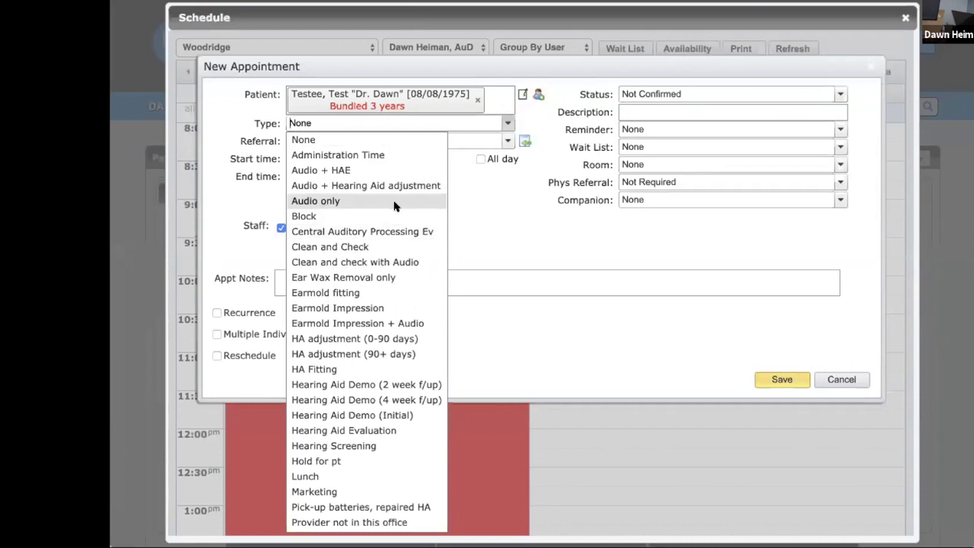
{"action": "left_click", "coordinate": [371, 430]}
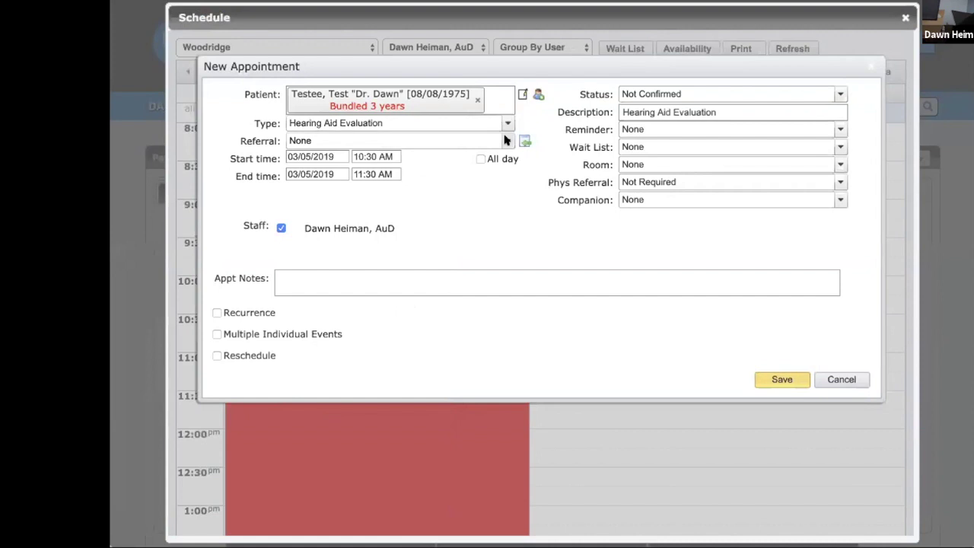
- Set the new appointment's referral to Follow-up and save it, overriding the staff availability conflict
{"action": "left_click", "coordinate": [506, 141]}
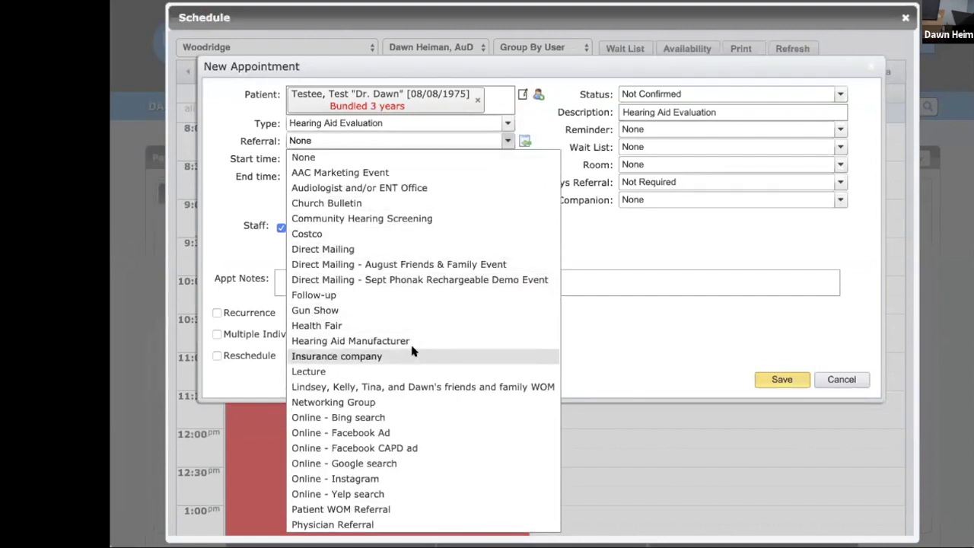
{"action": "left_click", "coordinate": [411, 297]}
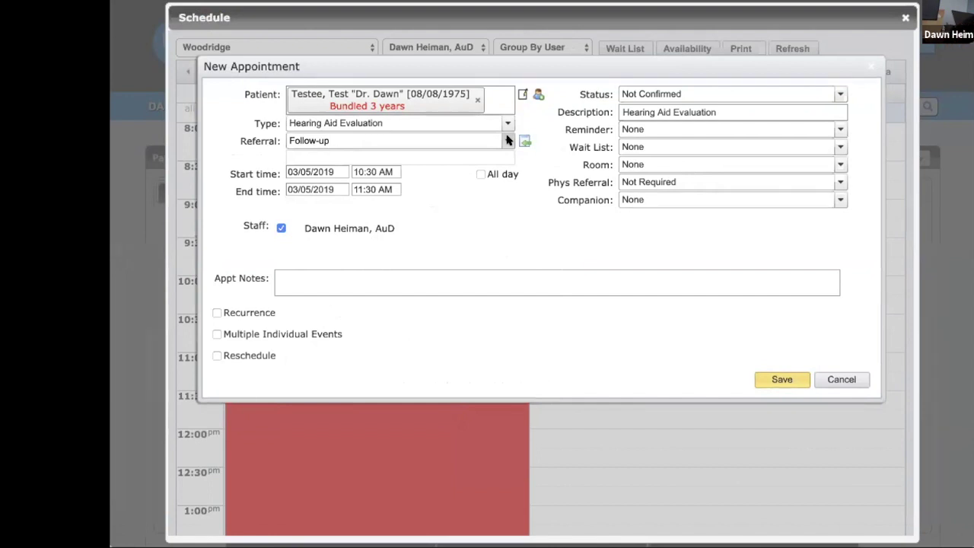
{"action": "left_click", "coordinate": [774, 379]}
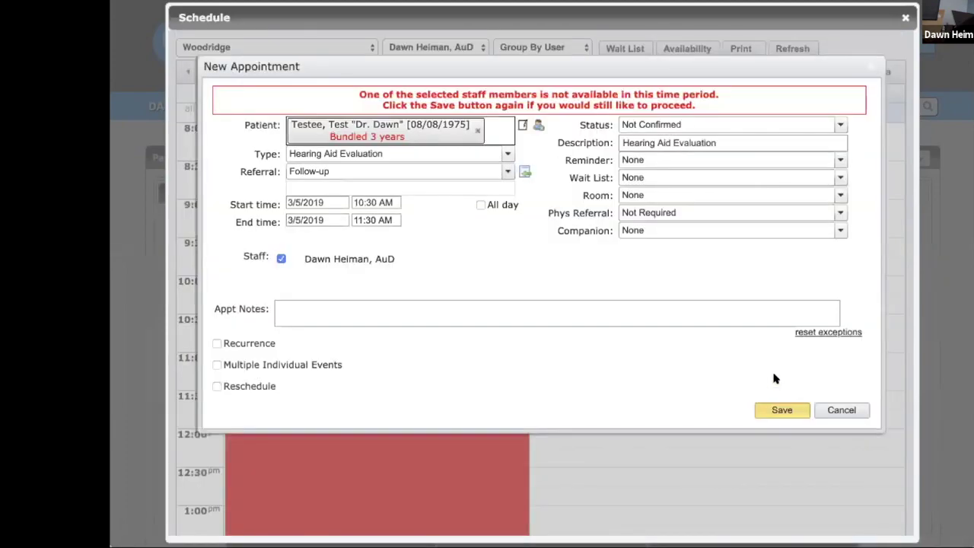
{"action": "left_click", "coordinate": [777, 410]}
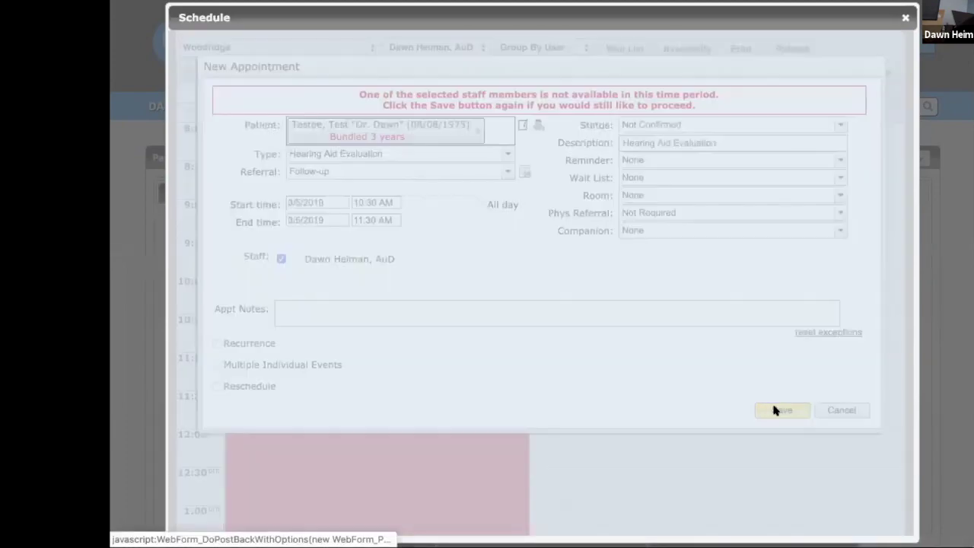
- Open the chart note for the 10:30 AM Hearing Aid Evaluation appointment and enter "Want to order new blah blah"
{"action": "mouse_move", "coordinate": [739, 361]}
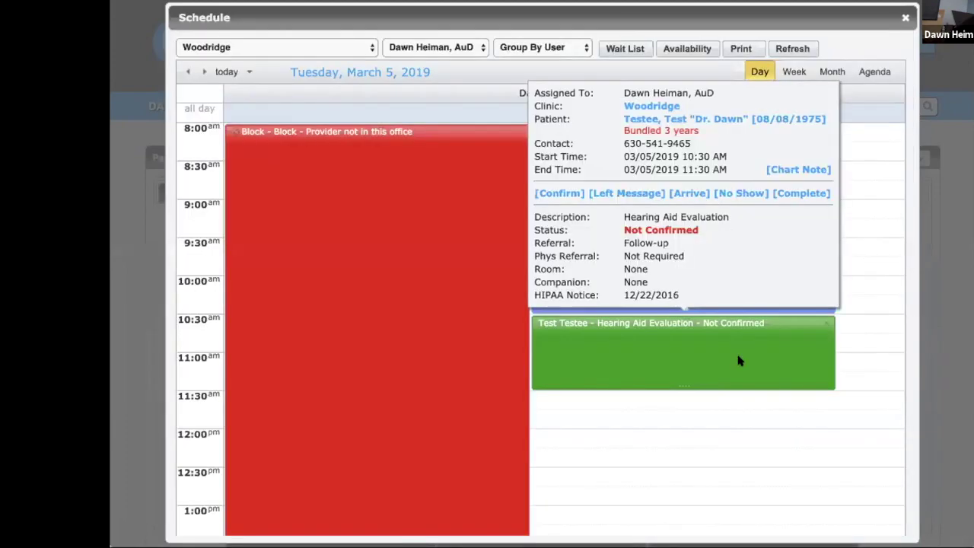
{"action": "left_click", "coordinate": [771, 169]}
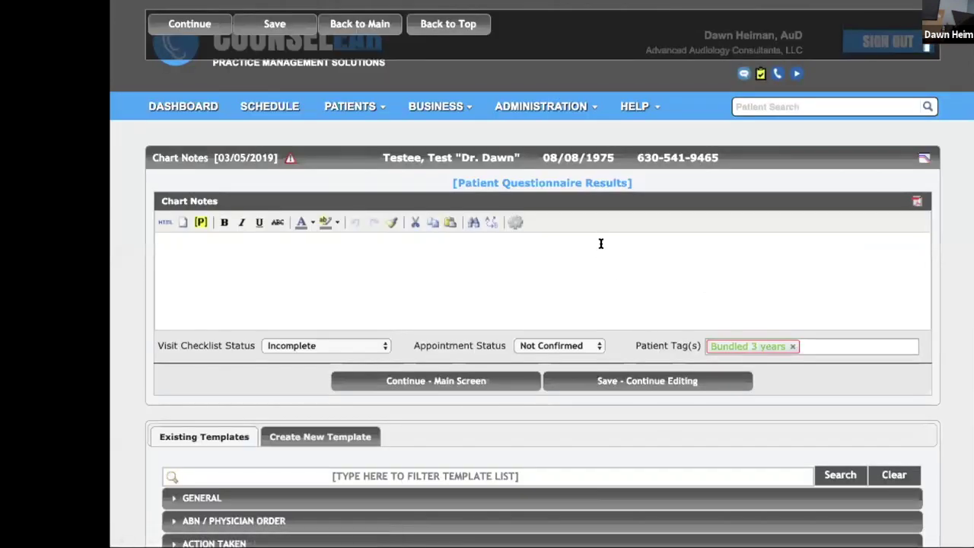
{"action": "left_click", "coordinate": [600, 244]}
{"action": "type", "text": "Want to ord"}
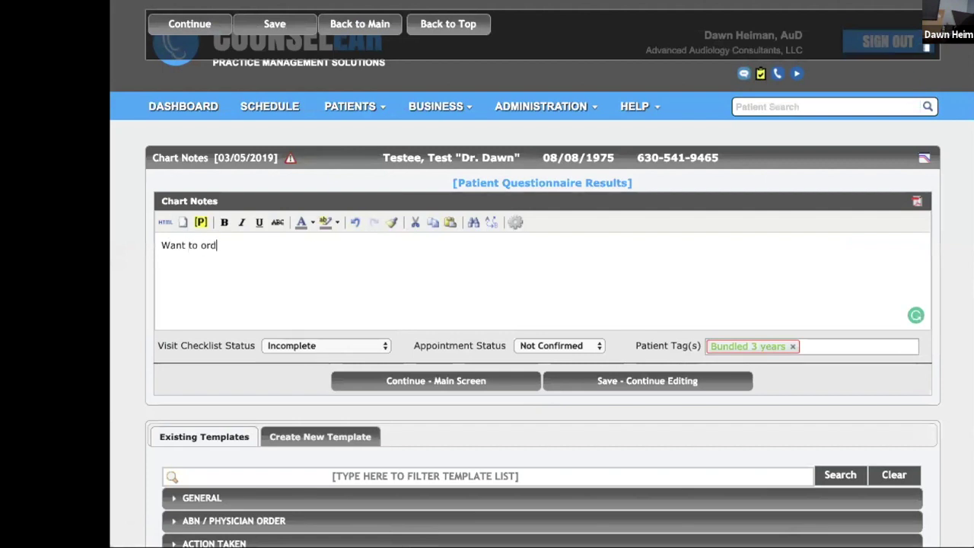
{"action": "type", "text": "er new blah blah"}
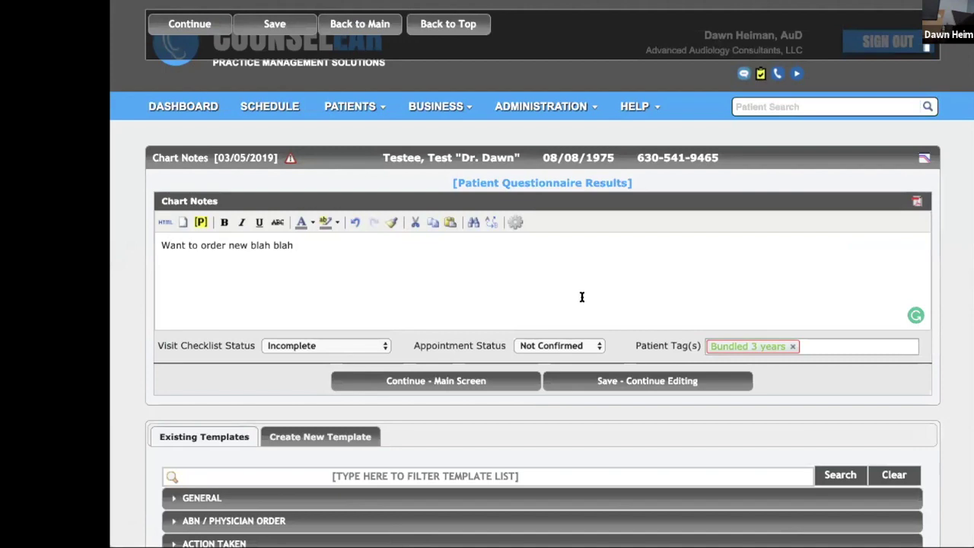
- Finish the chart note, return to the visit's main screen, and start a new patient invoice for the Hearing Aid Evaluation visit
{"action": "left_click", "coordinate": [466, 380]}
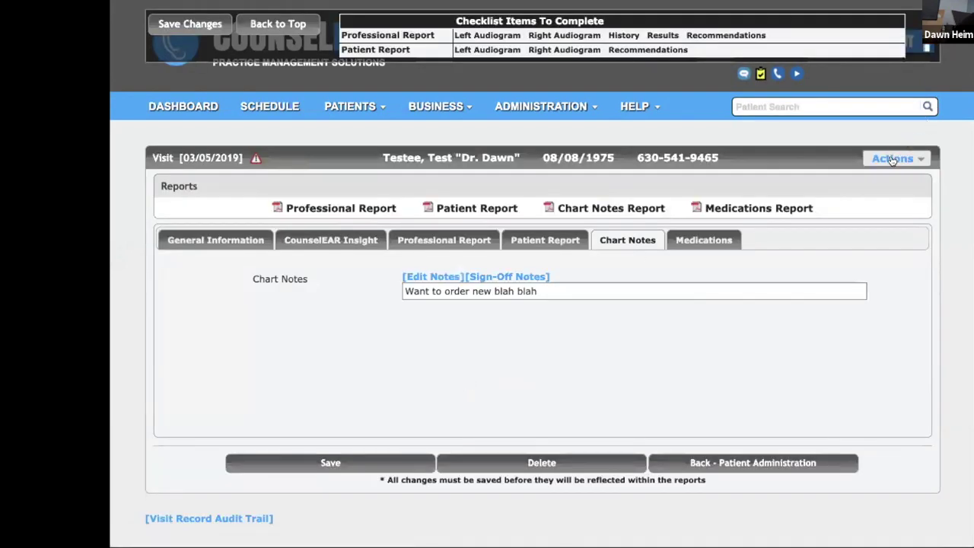
{"action": "left_click", "coordinate": [893, 157]}
{"action": "left_click", "coordinate": [901, 176]}
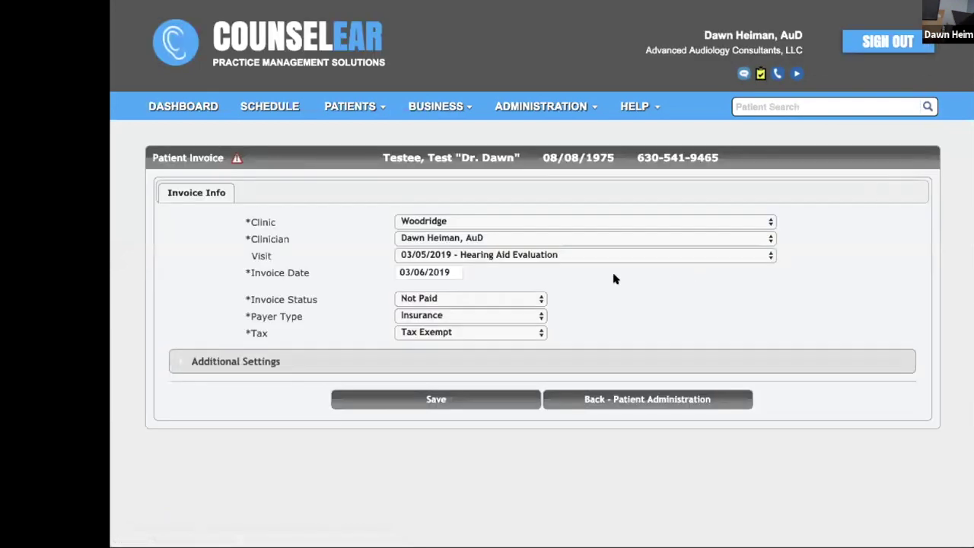
- Set the invoice's tax to DuPage Co Medical Tax Rate (1.7500%) and its payer type to Private Payer
{"action": "left_click", "coordinate": [496, 332]}
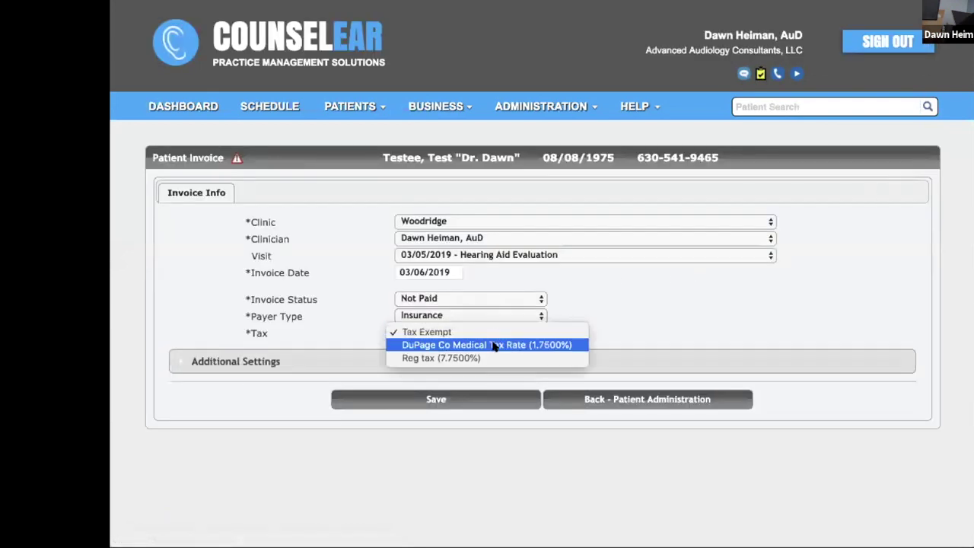
{"action": "left_click", "coordinate": [536, 345]}
{"action": "left_click", "coordinate": [519, 316]}
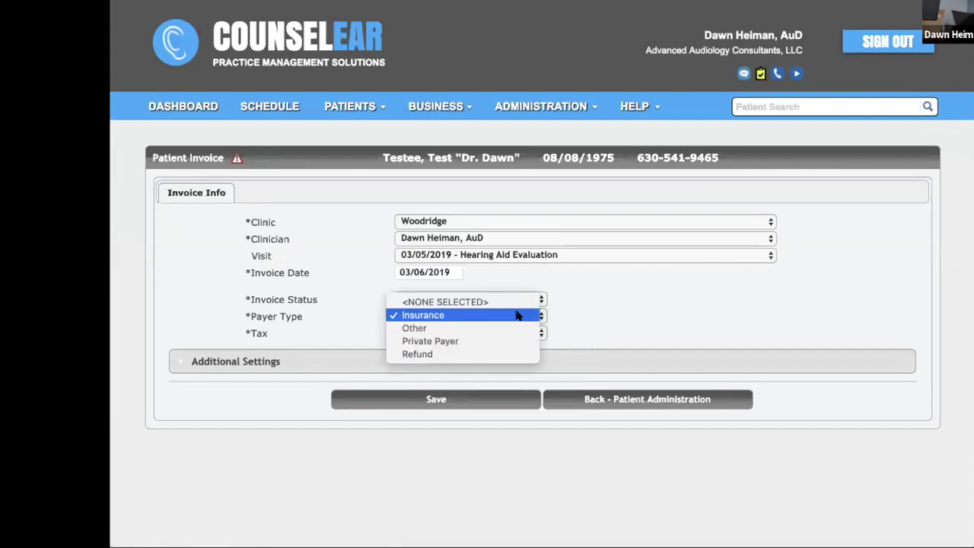
{"action": "left_click", "coordinate": [510, 342]}
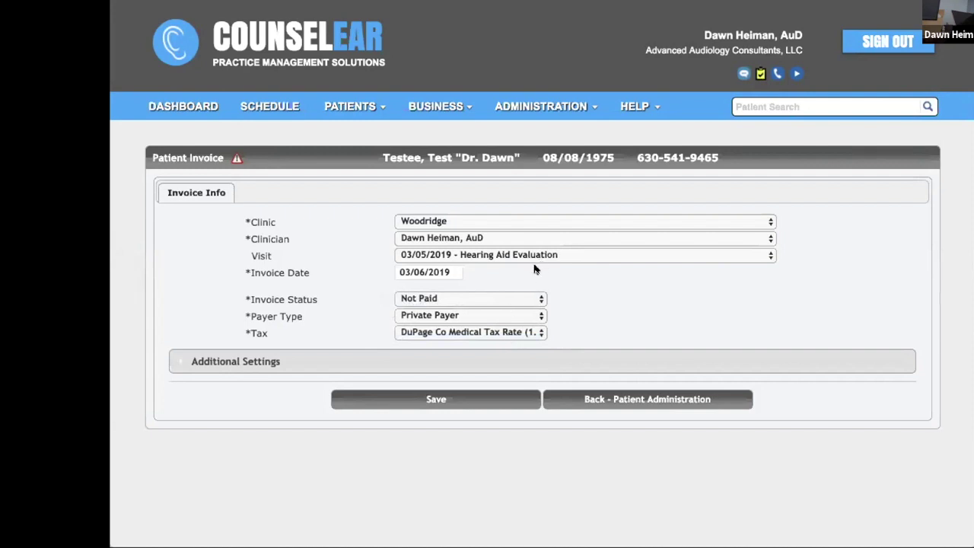
- Switch the invoice status to Quote, change it back to Not Paid, and save the invoice
{"action": "left_click", "coordinate": [499, 299]}
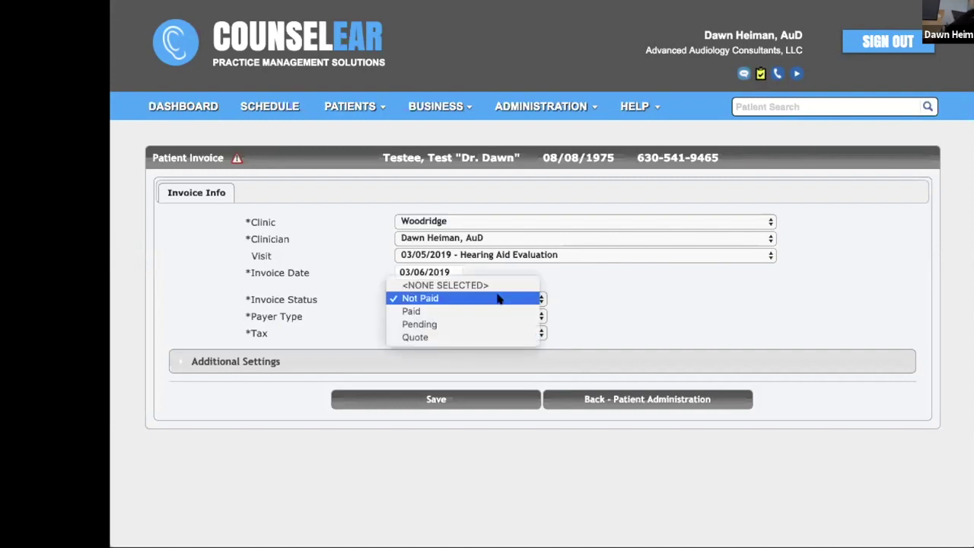
{"action": "left_click", "coordinate": [494, 335]}
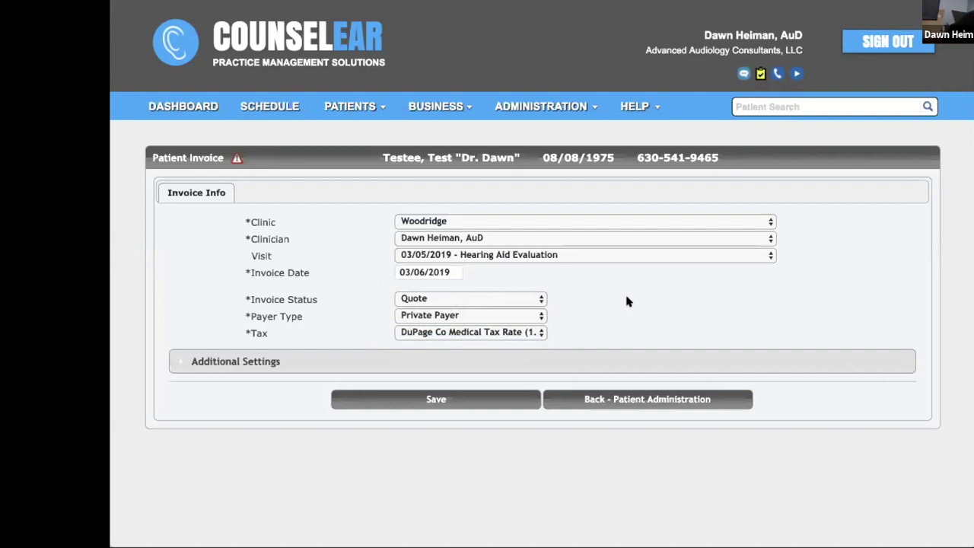
{"action": "left_click", "coordinate": [518, 298]}
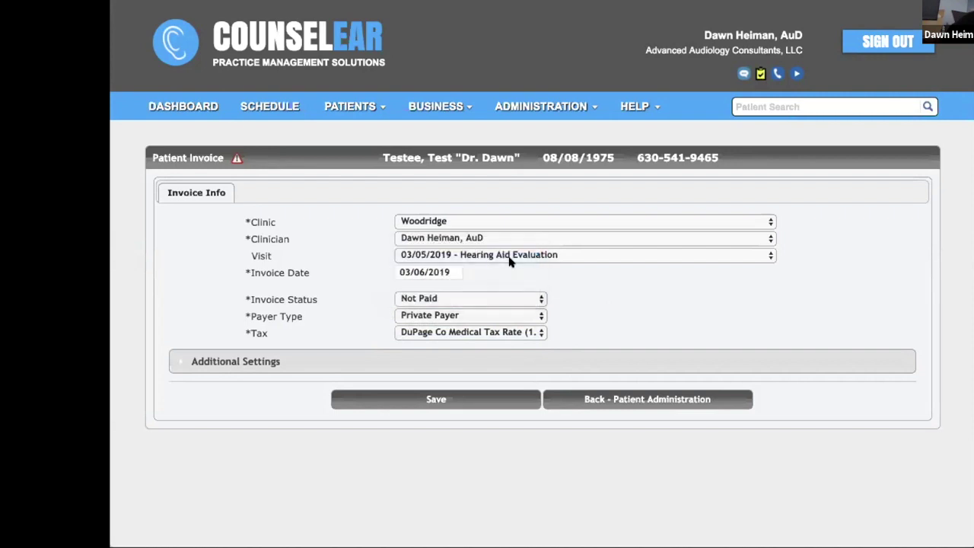
{"action": "left_click", "coordinate": [424, 401]}
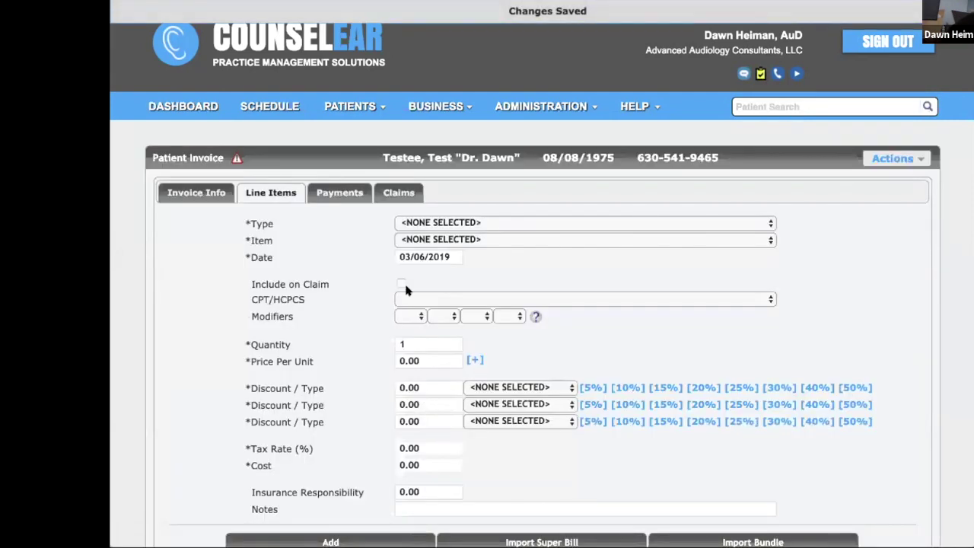
- Set the new invoice line item's type to Hearing Aid
{"action": "scroll", "coordinate": [406, 290], "scroll_direction": "down", "scroll_amount": 3}
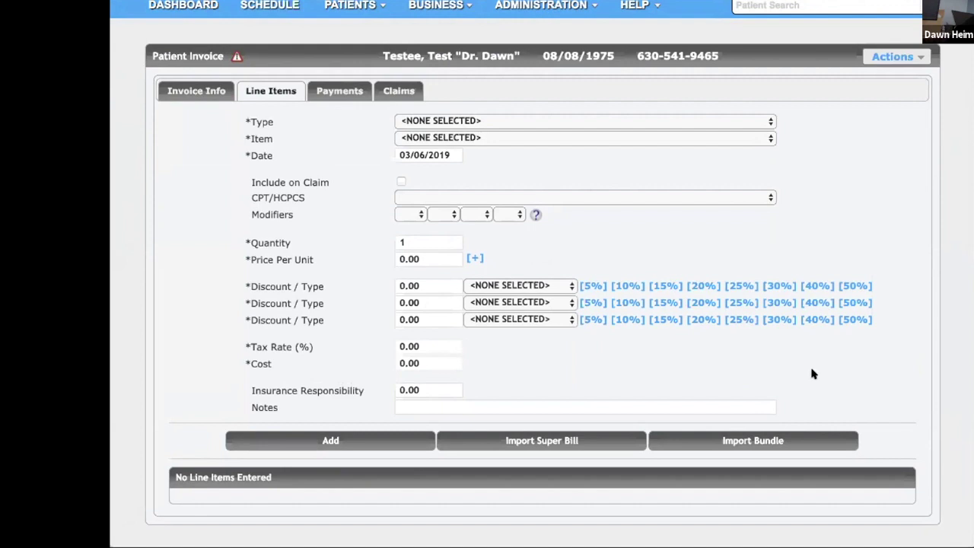
{"action": "left_click", "coordinate": [750, 119]}
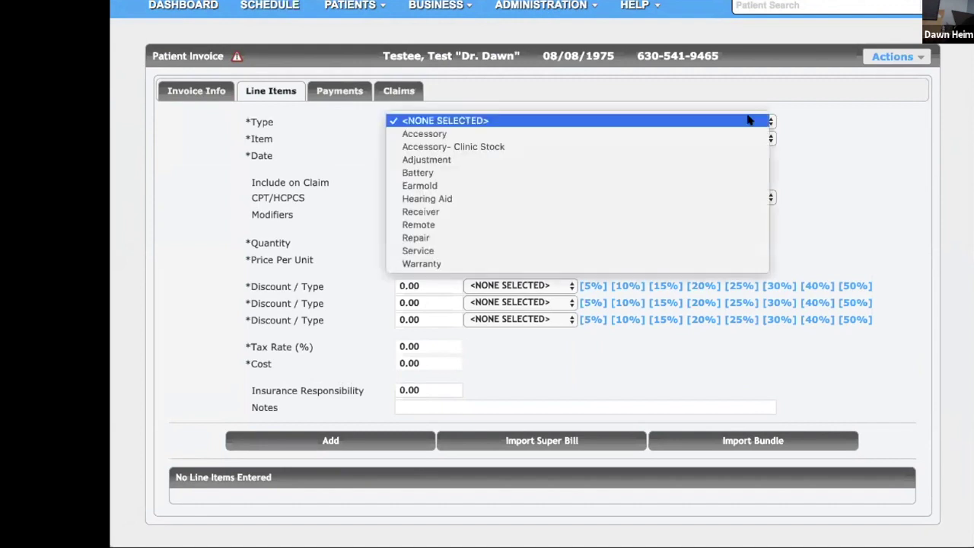
{"action": "left_click", "coordinate": [706, 202]}
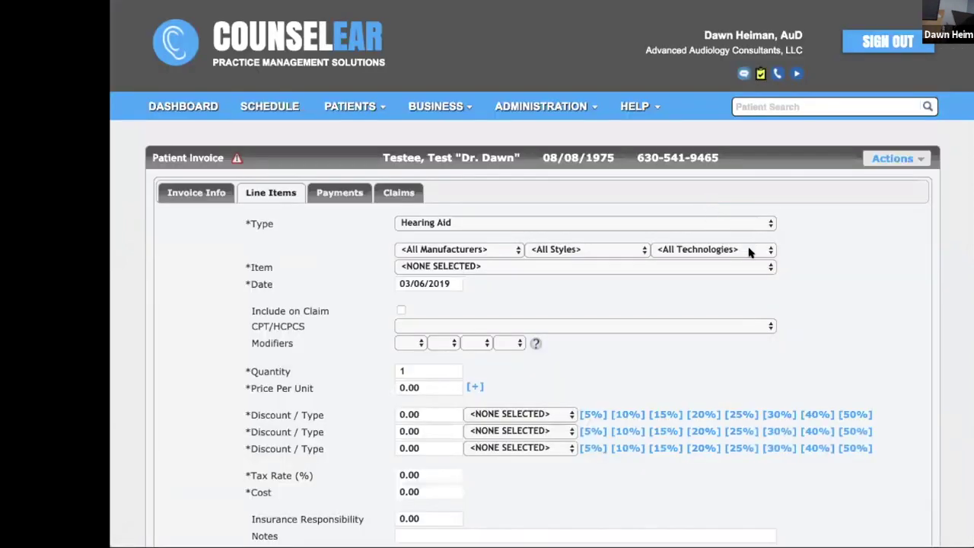
- Choose Unitron Moxi T Fit 800 xSP RIC Digital as the hearing aid item for the invoice line
{"action": "left_click", "coordinate": [751, 268]}
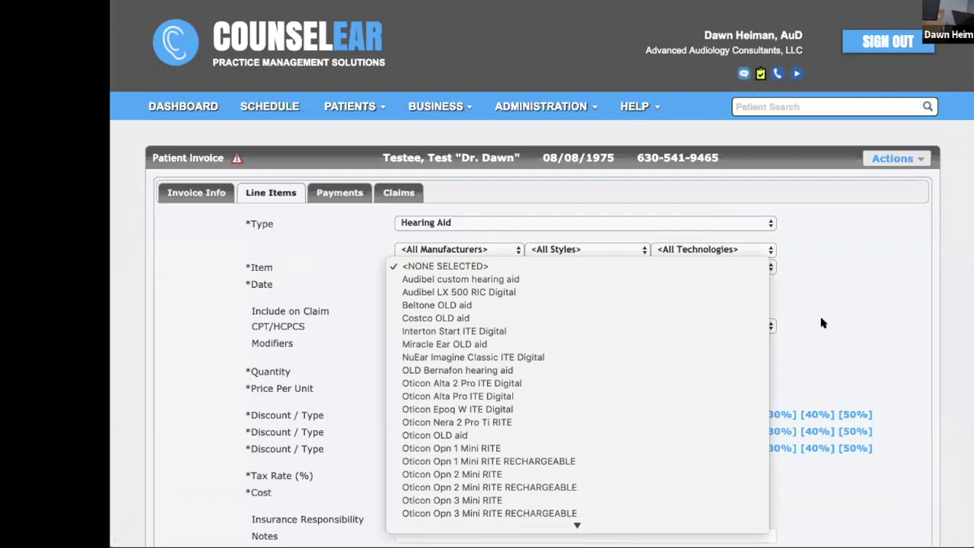
{"action": "scroll", "coordinate": [692, 396], "scroll_direction": "down", "scroll_amount": 10}
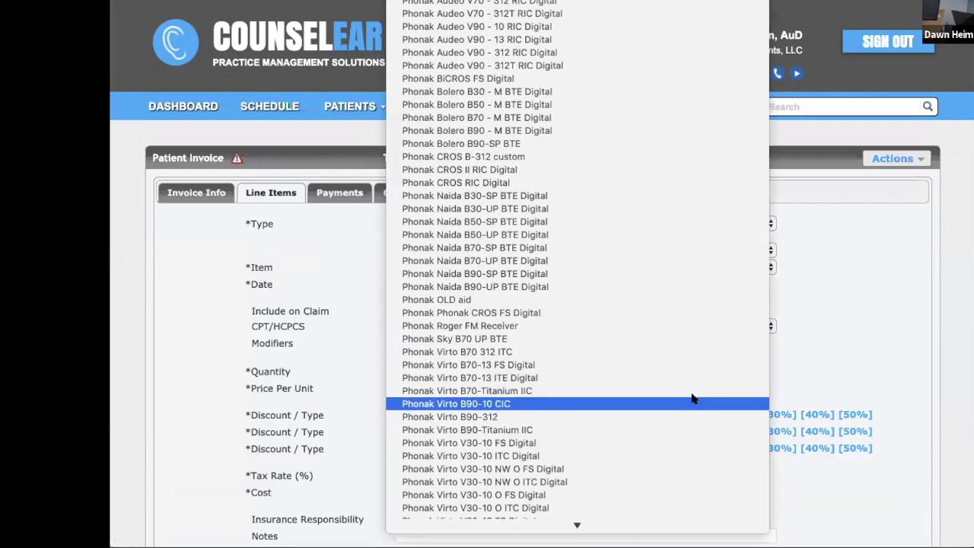
{"action": "scroll", "coordinate": [692, 397], "scroll_direction": "down", "scroll_amount": 10}
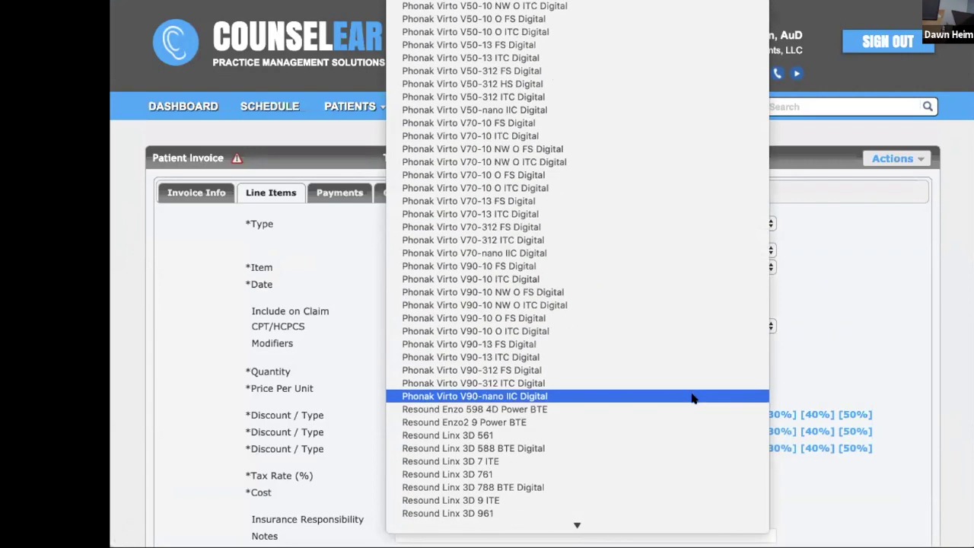
{"action": "scroll", "coordinate": [693, 397], "scroll_direction": "down", "scroll_amount": 10}
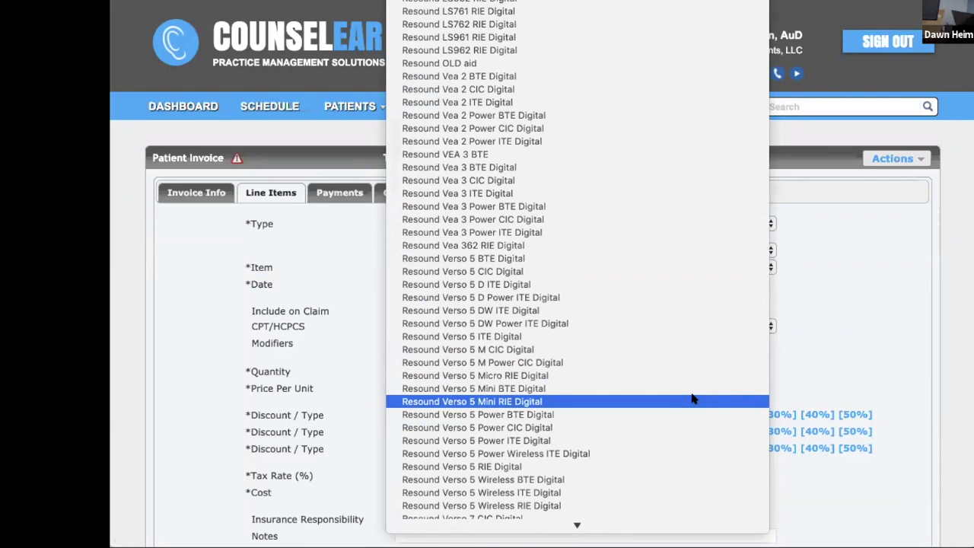
{"action": "scroll", "coordinate": [692, 398], "scroll_direction": "down", "scroll_amount": 3}
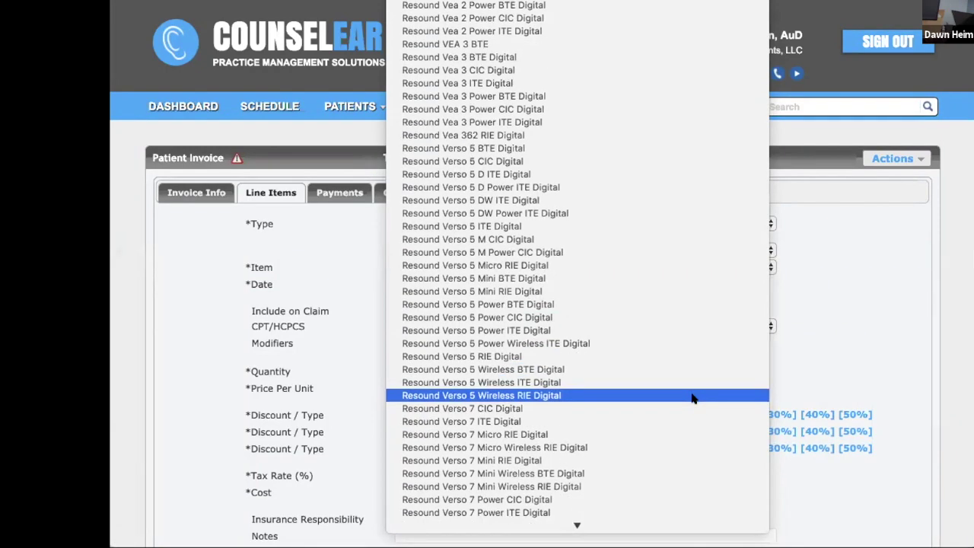
{"action": "scroll", "coordinate": [693, 397], "scroll_direction": "down", "scroll_amount": 20}
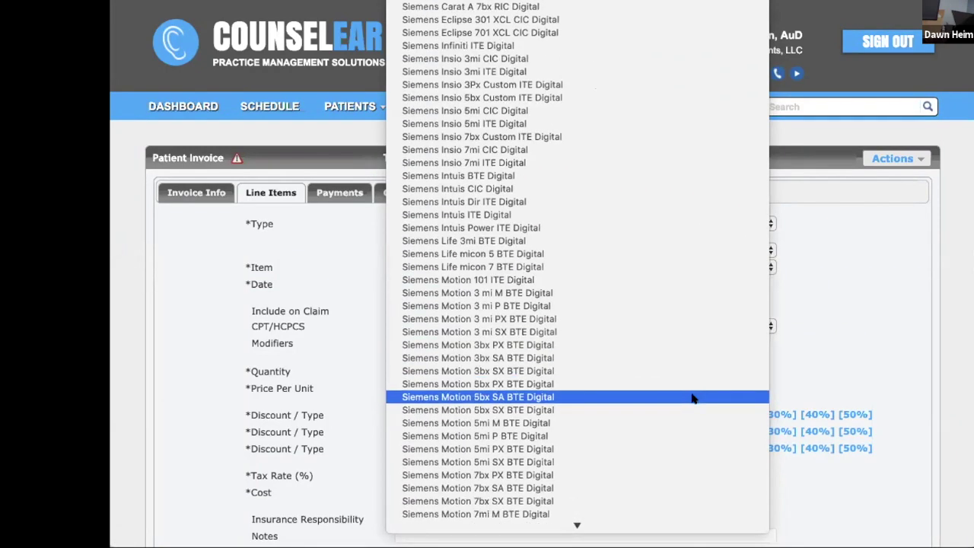
{"action": "scroll", "coordinate": [693, 397], "scroll_direction": "down", "scroll_amount": 20}
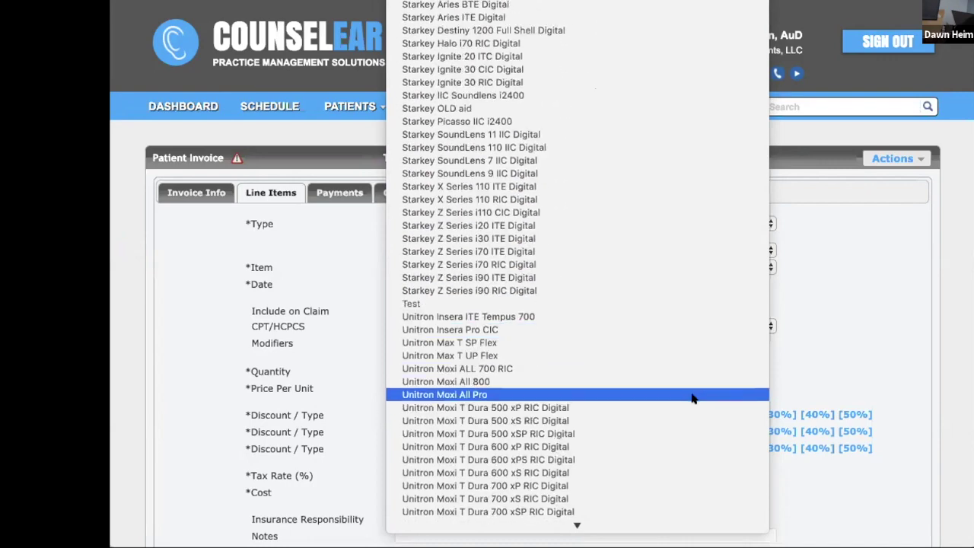
{"action": "scroll", "coordinate": [693, 398], "scroll_direction": "down", "scroll_amount": 15}
{"action": "scroll", "coordinate": [692, 398], "scroll_direction": "up", "scroll_amount": 12}
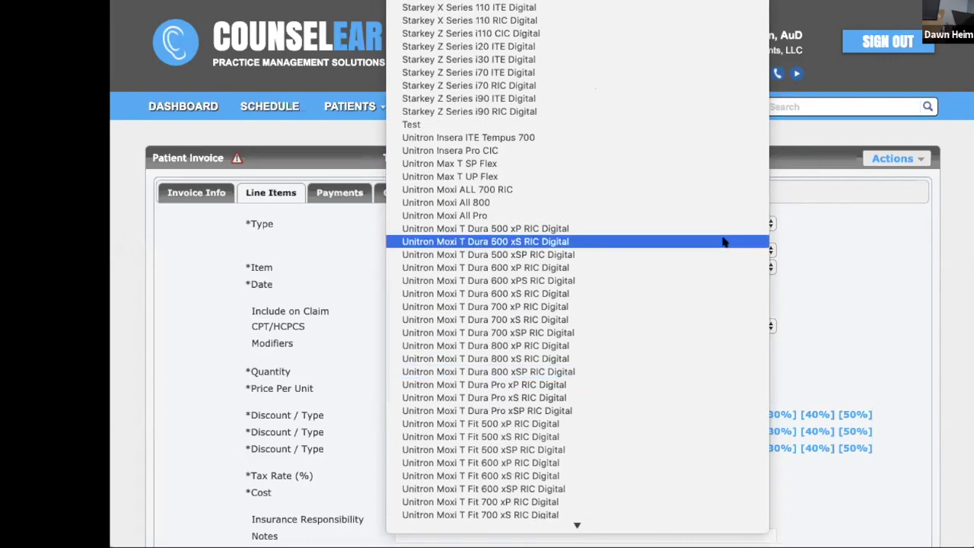
{"action": "scroll", "coordinate": [692, 398], "scroll_direction": "down", "scroll_amount": 12}
{"action": "scroll", "coordinate": [692, 398], "scroll_direction": "up", "scroll_amount": 2}
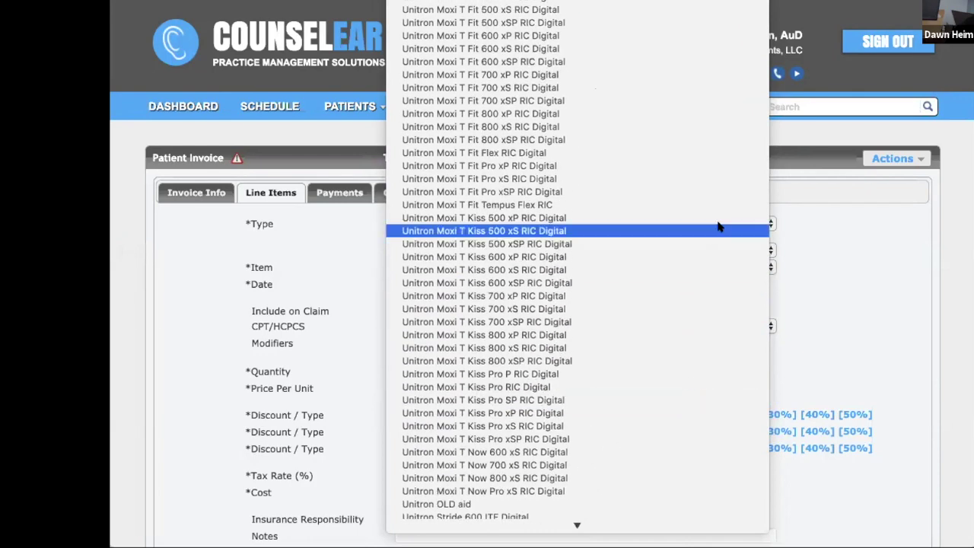
{"action": "left_click", "coordinate": [694, 140]}
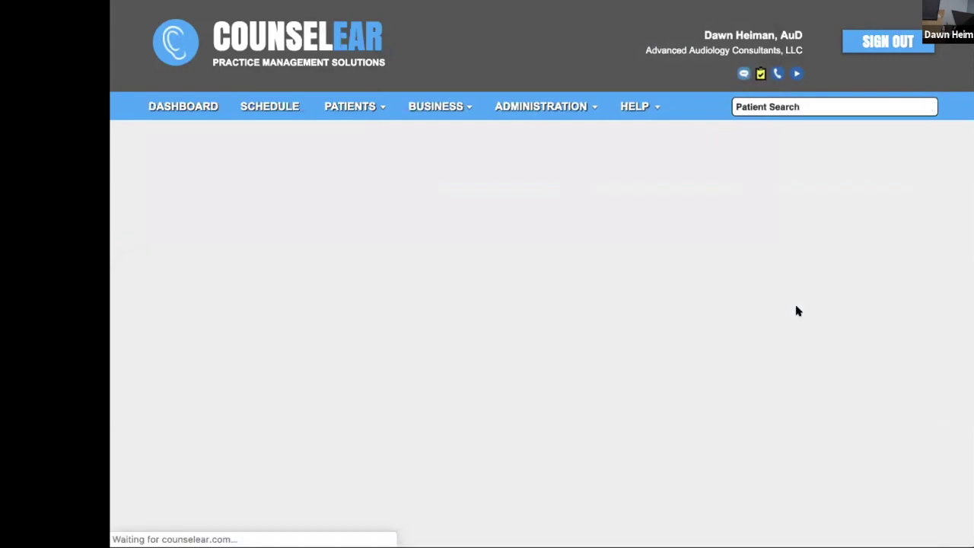
- Review the hearing aid line item's billing code, pricing, device details and warranty fields
{"action": "scroll", "coordinate": [797, 311], "scroll_direction": "down", "scroll_amount": 10}
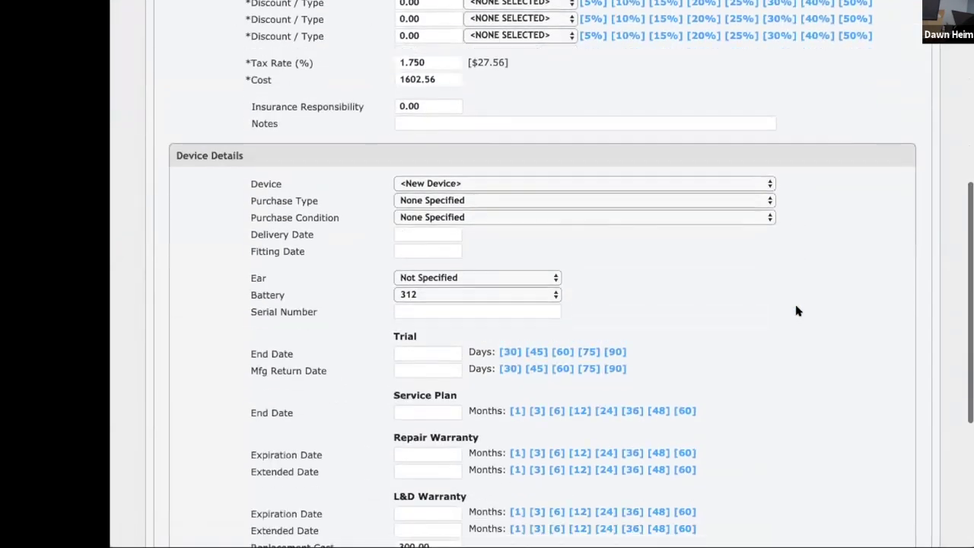
{"action": "scroll", "coordinate": [797, 311], "scroll_direction": "up", "scroll_amount": 10}
{"action": "scroll", "coordinate": [797, 311], "scroll_direction": "down", "scroll_amount": 7}
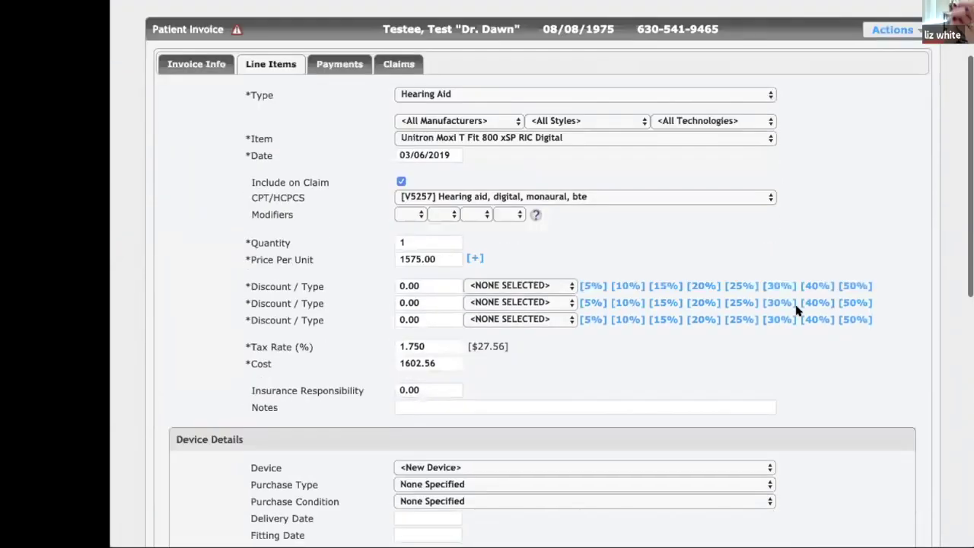
{"action": "scroll", "coordinate": [797, 310], "scroll_direction": "down", "scroll_amount": 5}
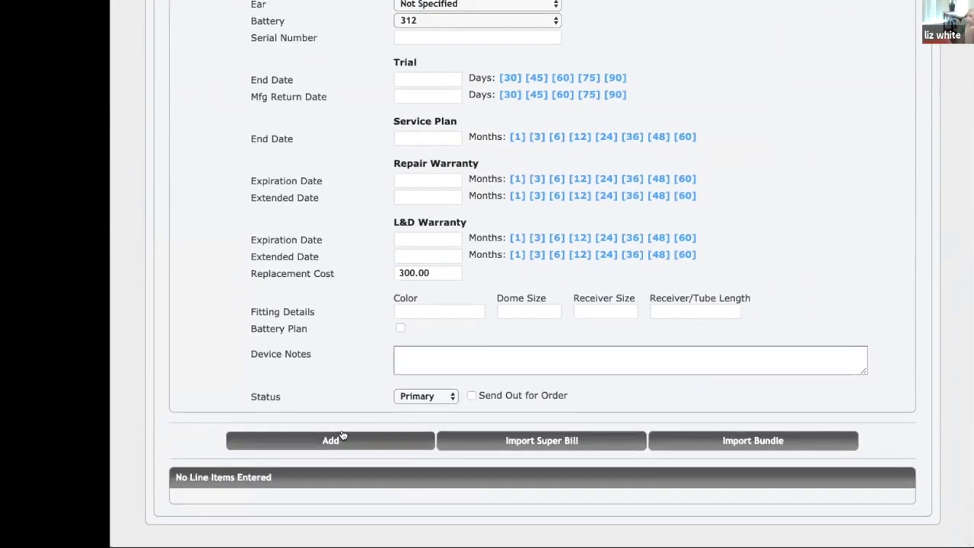
{"action": "left_click", "coordinate": [315, 440]}
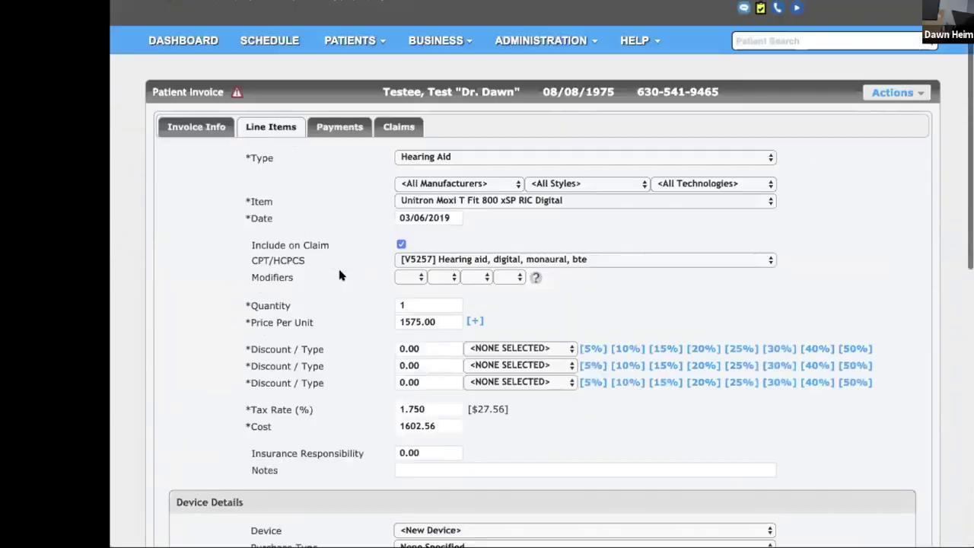
{"action": "scroll", "coordinate": [340, 276], "scroll_direction": "down", "scroll_amount": 7}
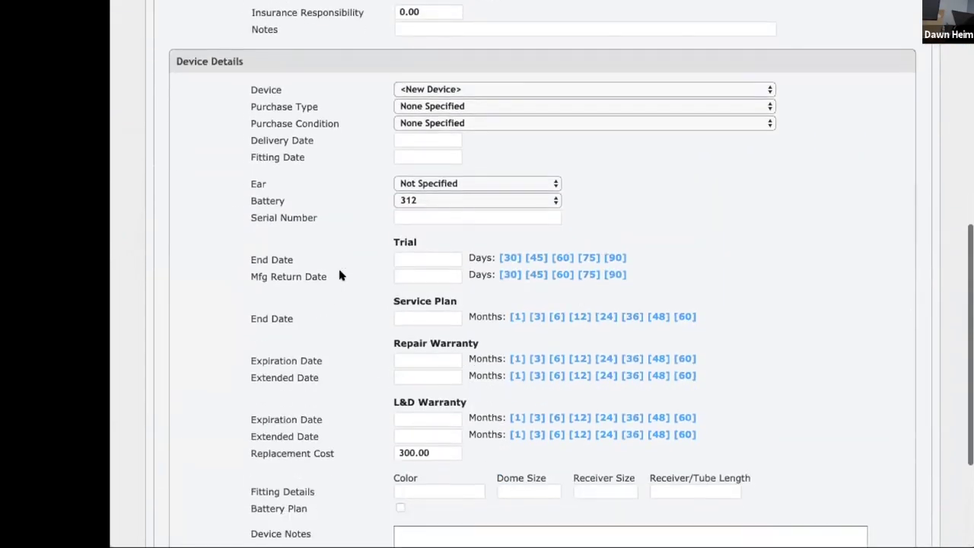
{"action": "scroll", "coordinate": [341, 275], "scroll_direction": "up", "scroll_amount": 1}
{"action": "scroll", "coordinate": [340, 275], "scroll_direction": "up", "scroll_amount": 3}
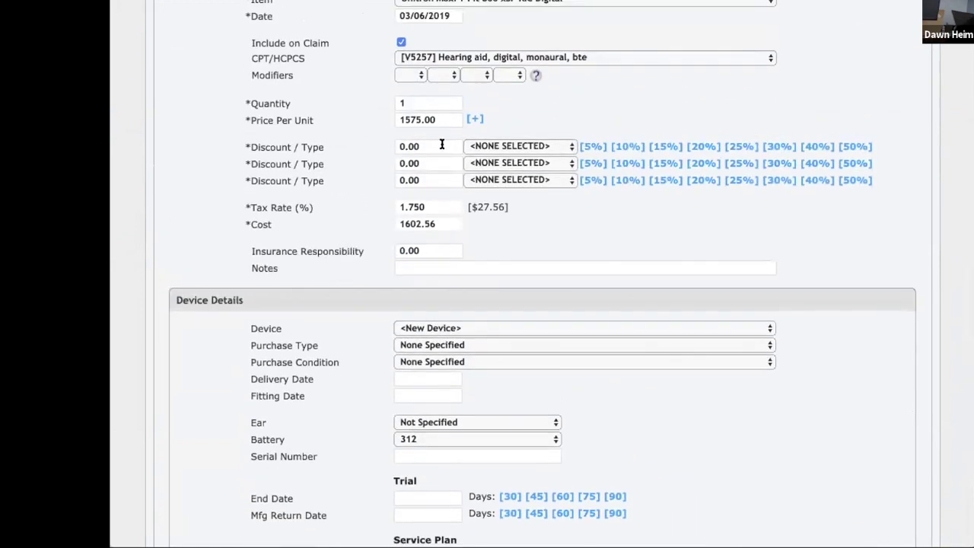
- Set the device's purchase condition to New and both its delivery date and fitting date to 03/15/2019, leaving the purchase type unspecified
{"action": "left_click", "coordinate": [449, 344]}
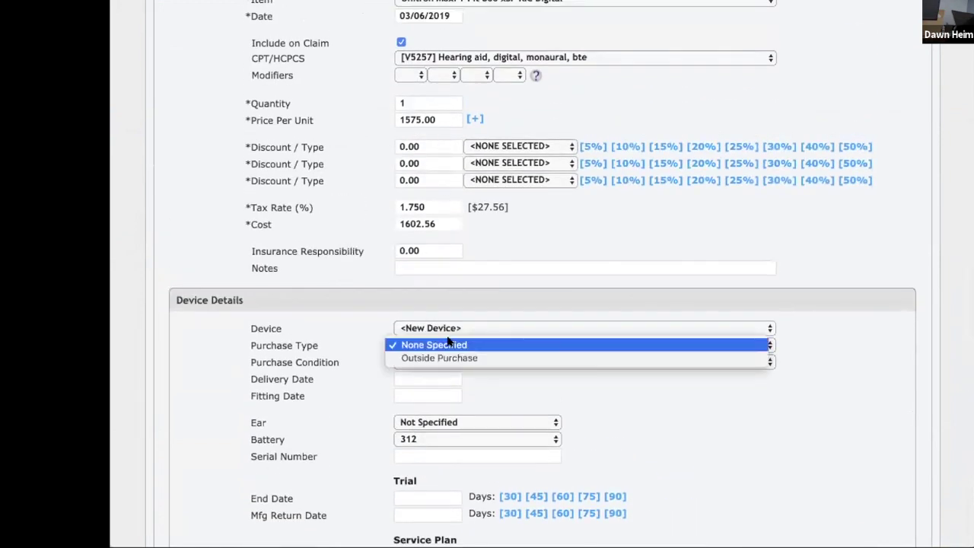
{"action": "left_click", "coordinate": [541, 326]}
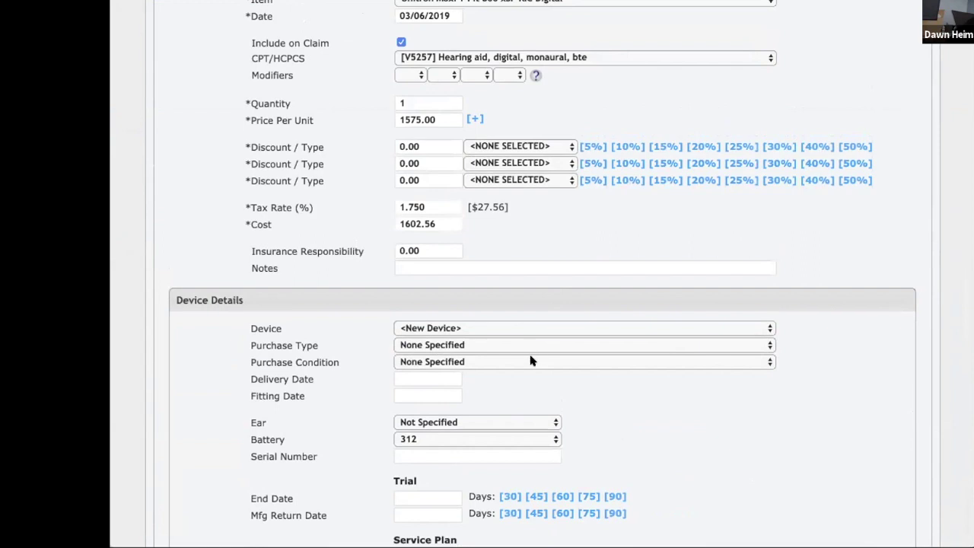
{"action": "left_click", "coordinate": [532, 361]}
{"action": "left_click", "coordinate": [526, 375]}
{"action": "left_click", "coordinate": [445, 377]}
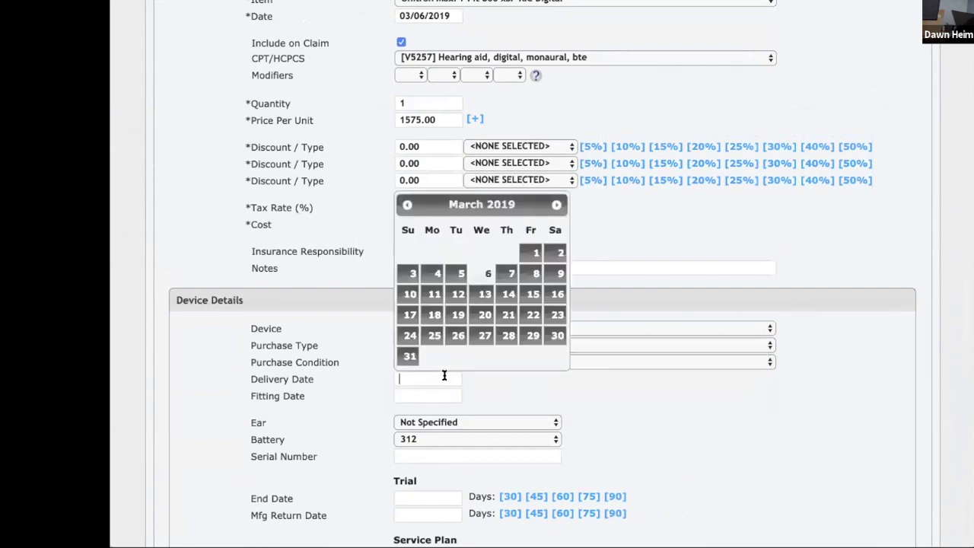
{"action": "left_click", "coordinate": [533, 294]}
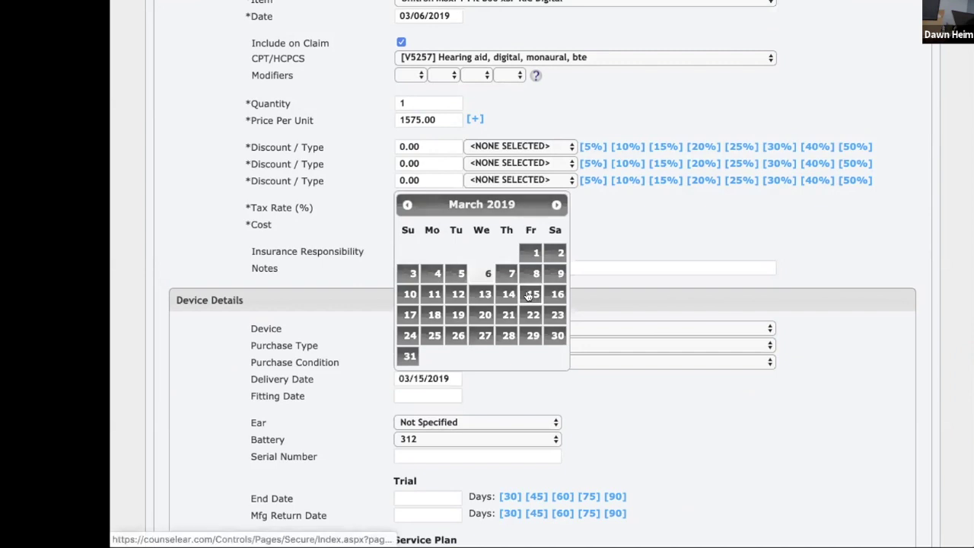
{"action": "left_click", "coordinate": [442, 393]}
{"action": "left_click", "coordinate": [531, 313]}
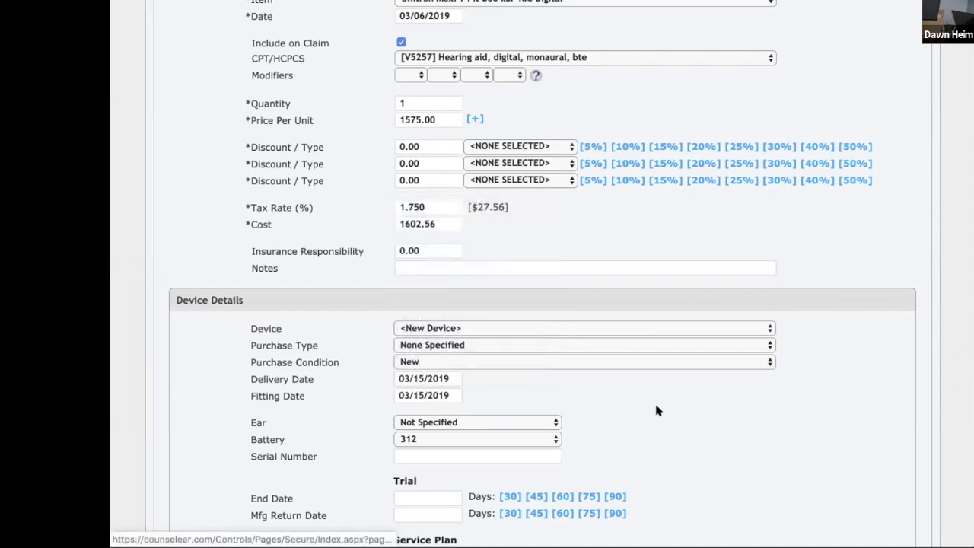
- Give the device a 45-day trial and 48-month repair and L&D warranties, and add the hearing aid line to the invoice
{"action": "scroll", "coordinate": [657, 409], "scroll_direction": "down", "scroll_amount": 5}
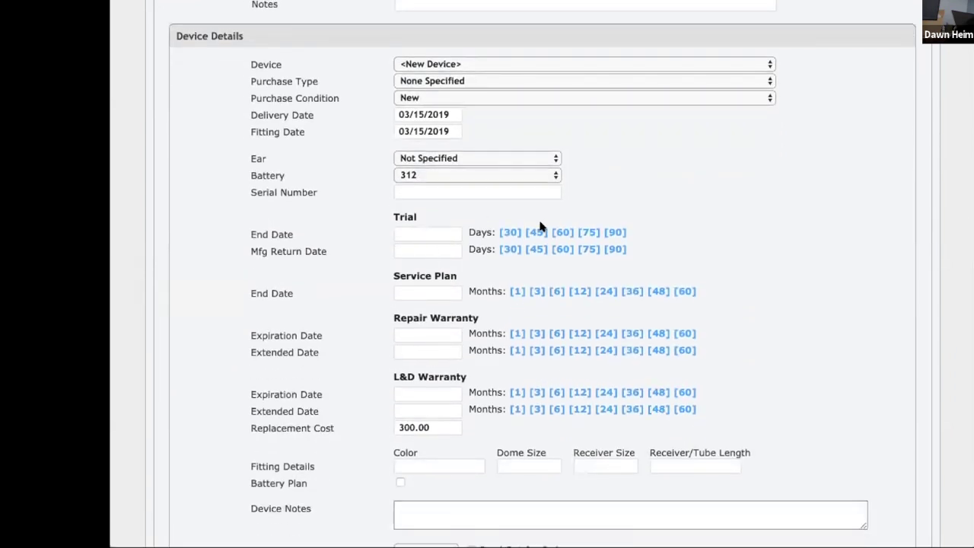
{"action": "left_click", "coordinate": [536, 231]}
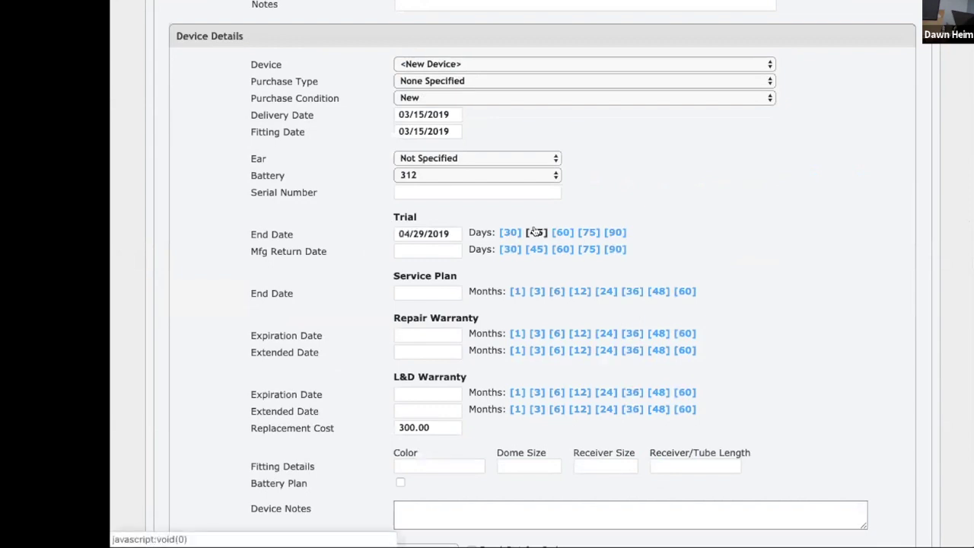
{"action": "scroll", "coordinate": [536, 232], "scroll_direction": "down", "scroll_amount": 2}
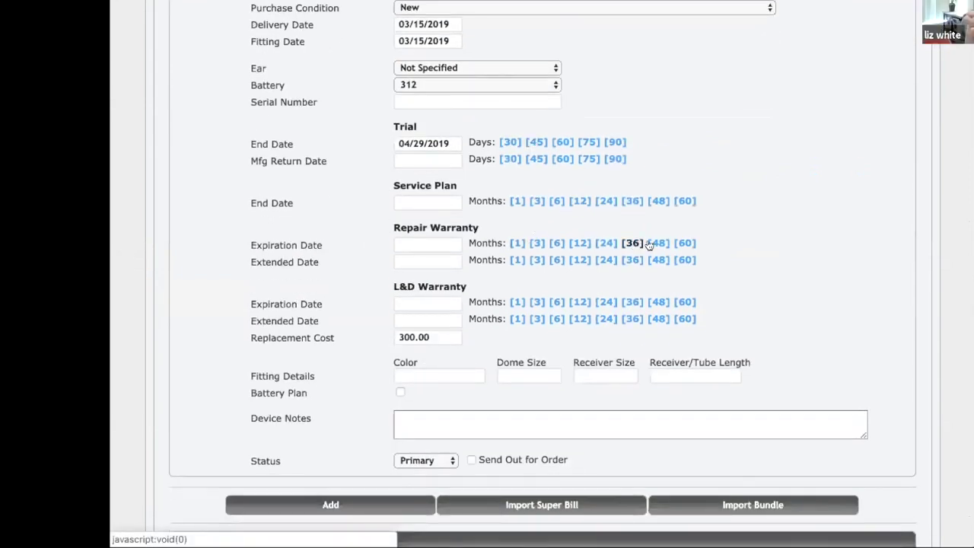
{"action": "left_click", "coordinate": [658, 243]}
{"action": "left_click", "coordinate": [658, 302]}
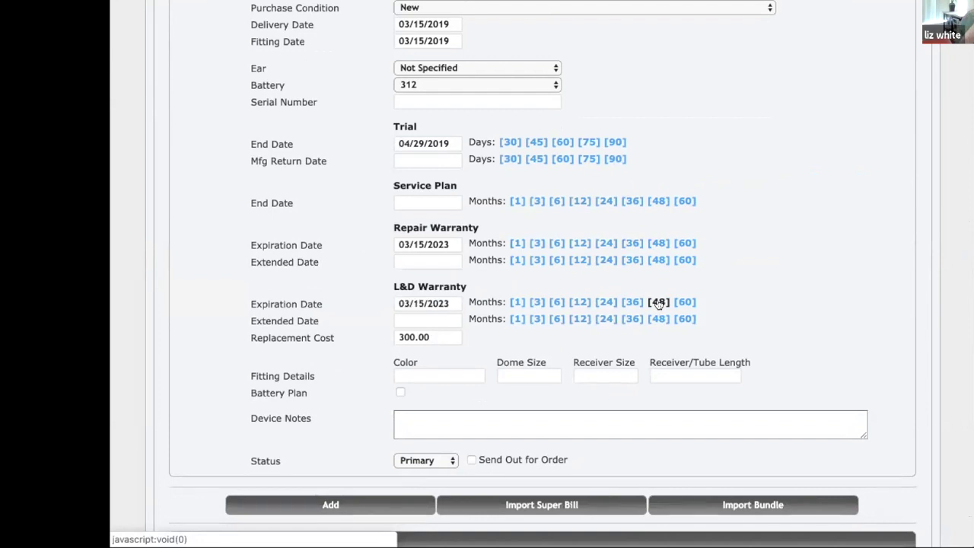
{"action": "scroll", "coordinate": [787, 341], "scroll_direction": "down", "scroll_amount": 1}
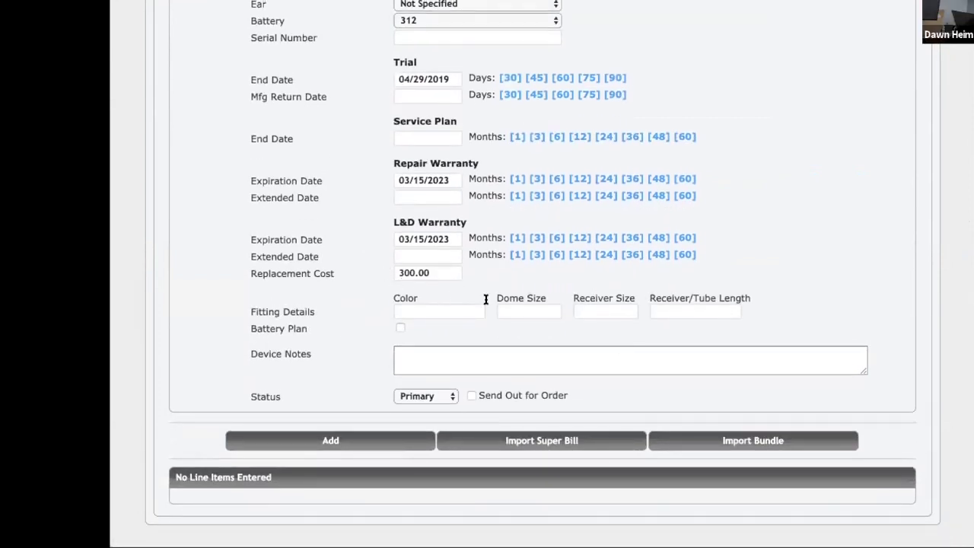
{"action": "left_click", "coordinate": [381, 442]}
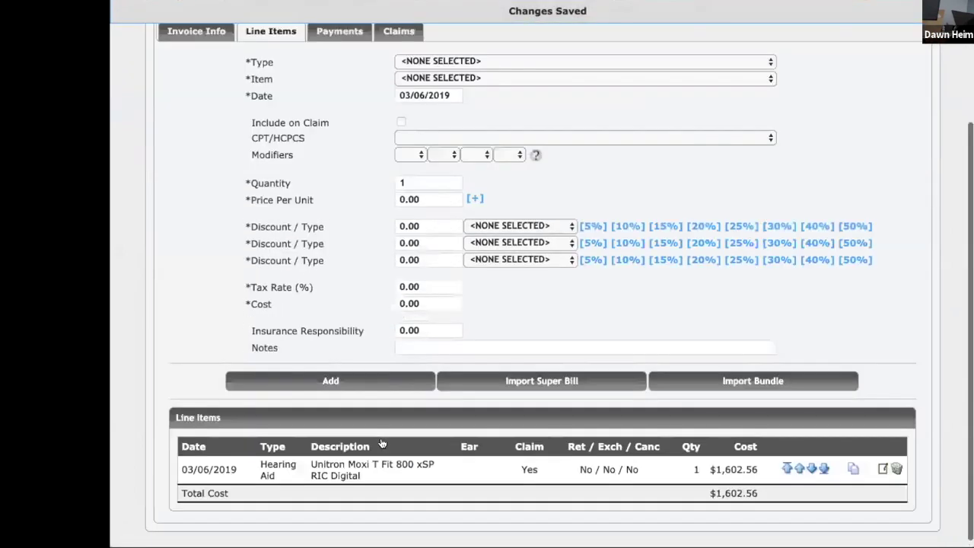
{"action": "scroll", "coordinate": [383, 446], "scroll_direction": "down", "scroll_amount": 1}
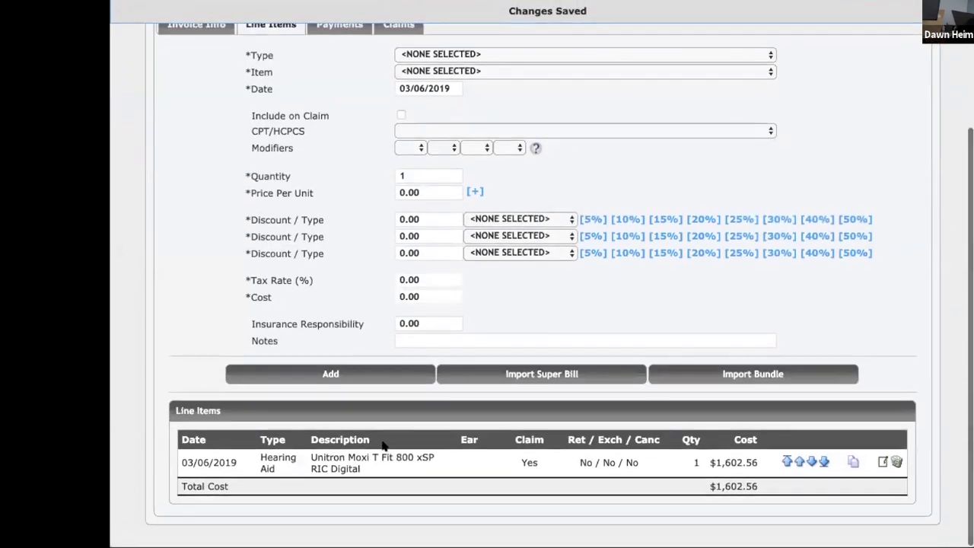
- Start a second line item of type Hearing Aid using Unitron Moxi T Fit 800 xSP RIC Digital
{"action": "left_click", "coordinate": [683, 49]}
{"action": "left_click", "coordinate": [667, 132]}
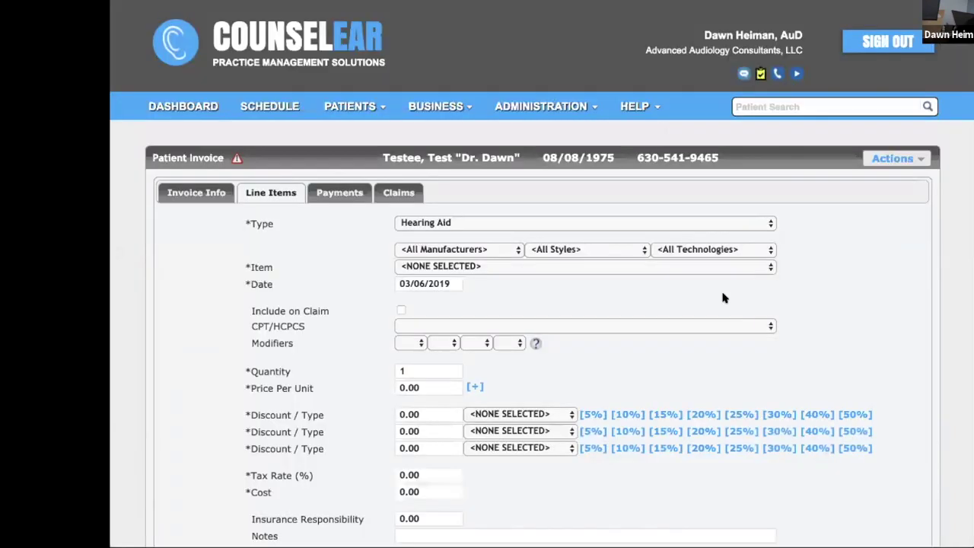
{"action": "scroll", "coordinate": [723, 297], "scroll_direction": "down", "scroll_amount": 3}
{"action": "left_click", "coordinate": [712, 172]}
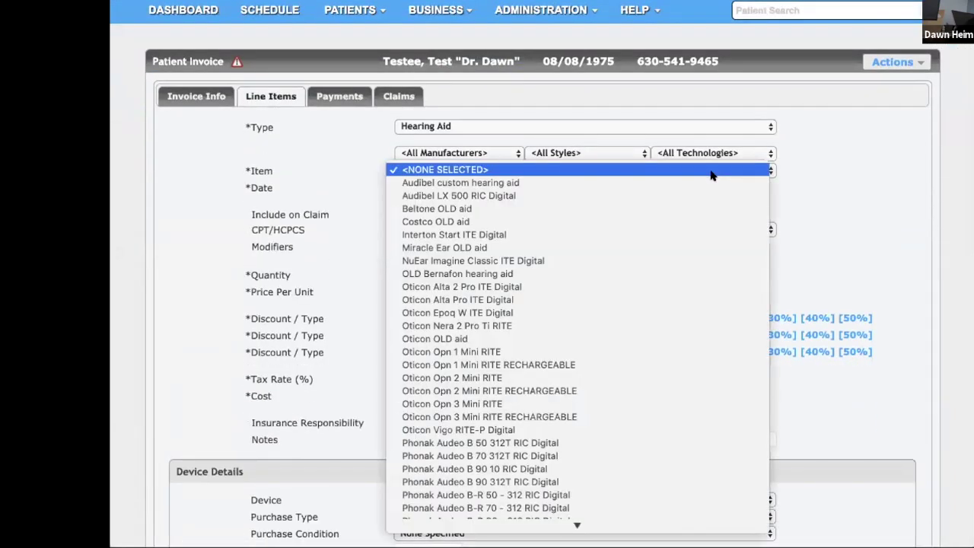
{"action": "scroll", "coordinate": [681, 352], "scroll_direction": "down", "scroll_amount": 10}
{"action": "scroll", "coordinate": [680, 352], "scroll_direction": "down", "scroll_amount": 10}
{"action": "scroll", "coordinate": [681, 351], "scroll_direction": "up", "scroll_amount": 10}
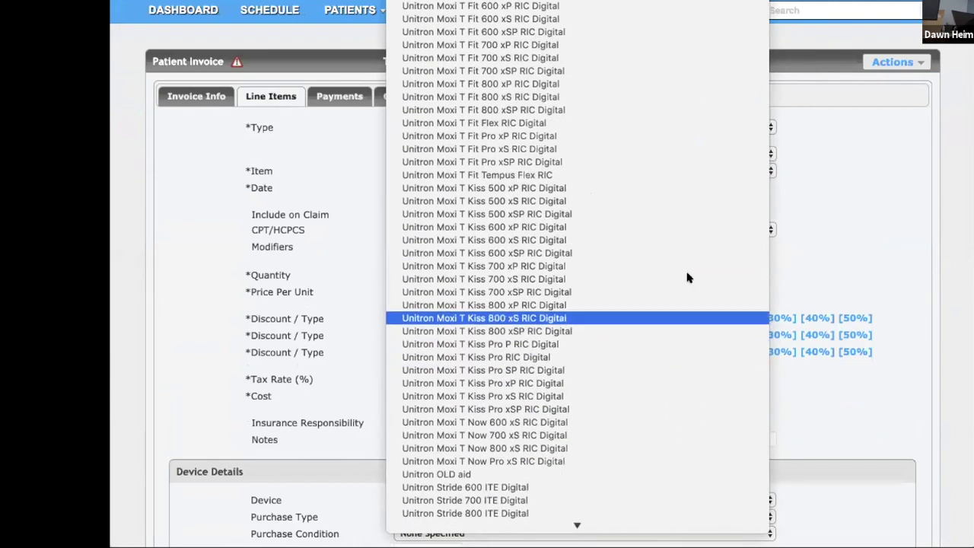
{"action": "left_click", "coordinate": [725, 110]}
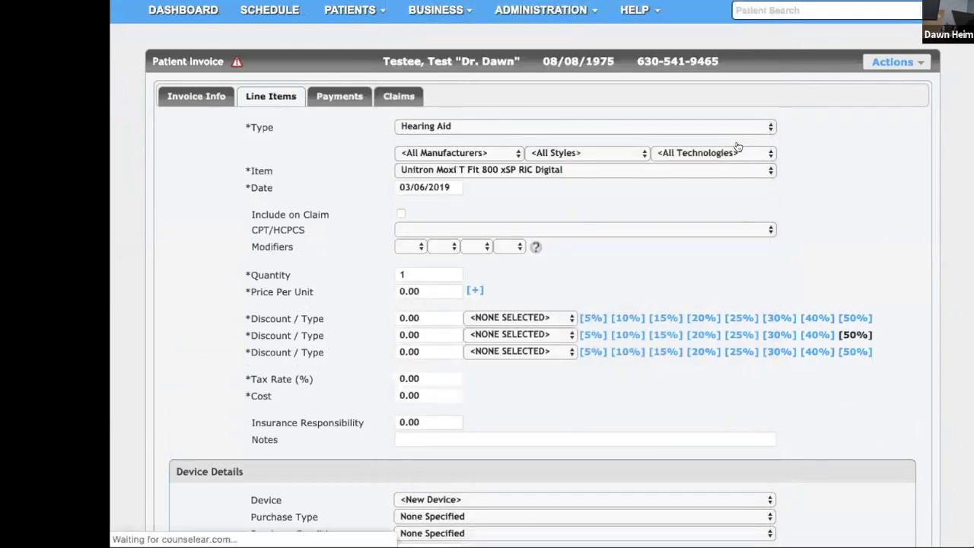
- Check the purchase type and device choices offered for the second hearing aid, keeping it as a new device
{"action": "scroll", "coordinate": [853, 335], "scroll_direction": "down", "scroll_amount": 8}
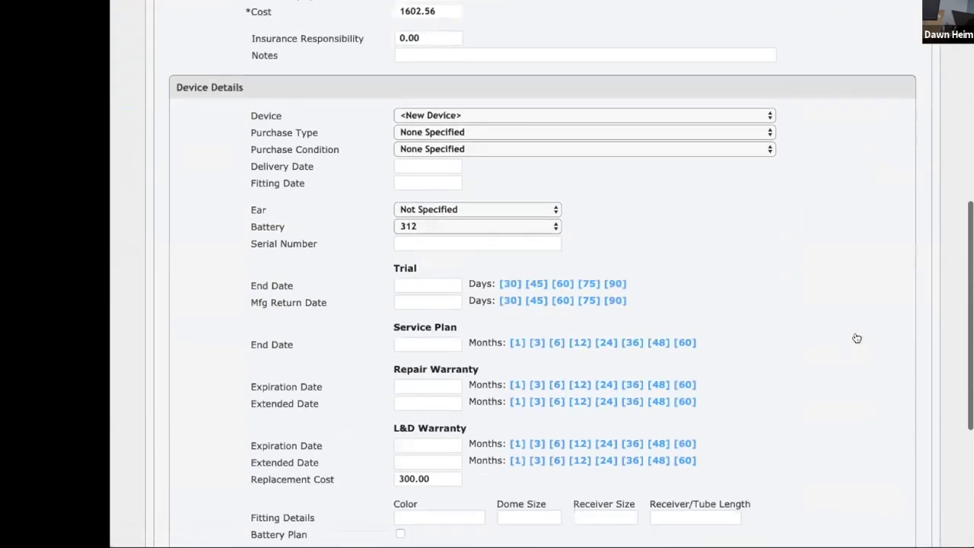
{"action": "left_click", "coordinate": [694, 96]}
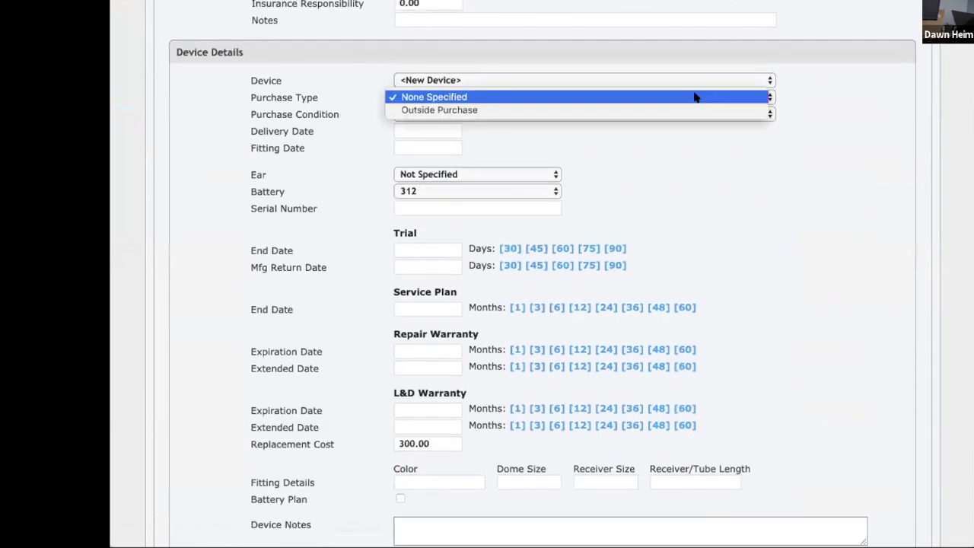
{"action": "left_click", "coordinate": [850, 89]}
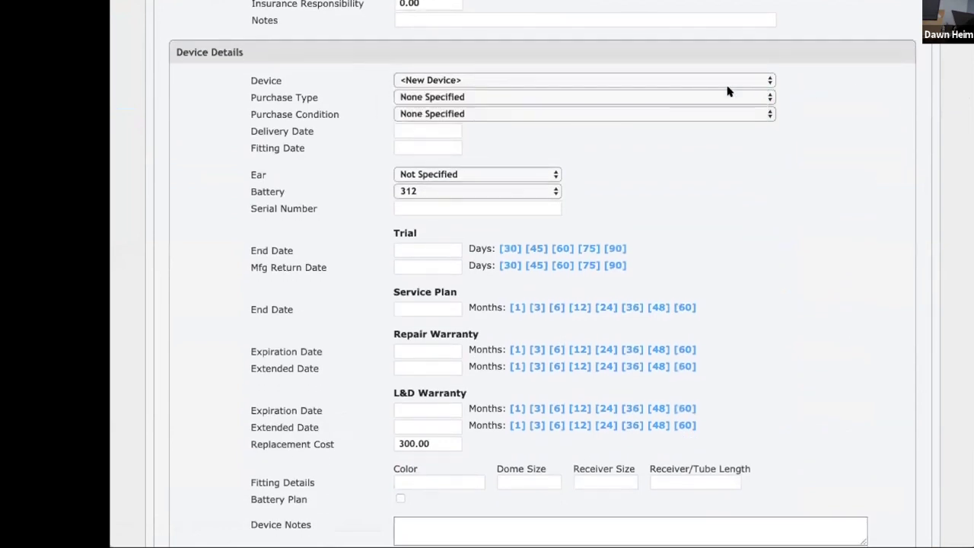
{"action": "left_click", "coordinate": [657, 79]}
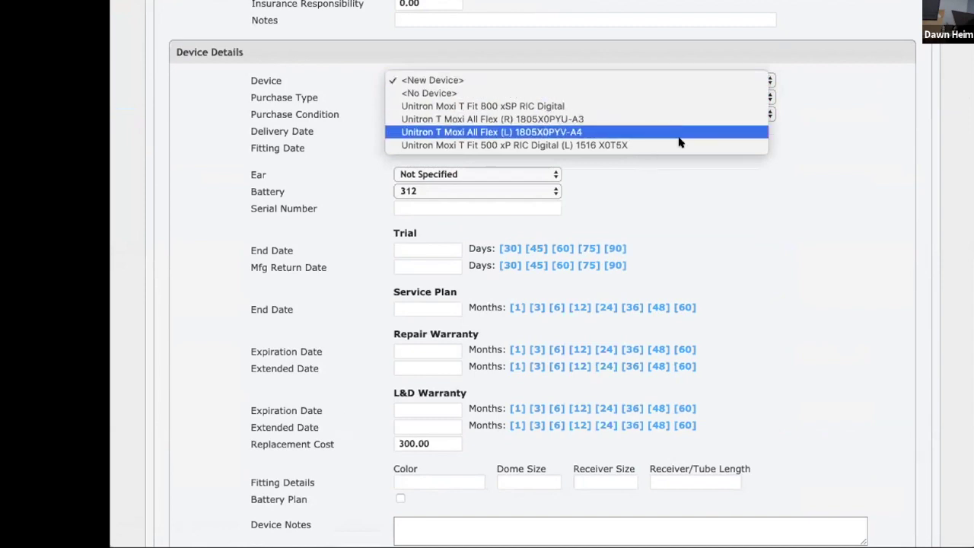
{"action": "left_click", "coordinate": [810, 213]}
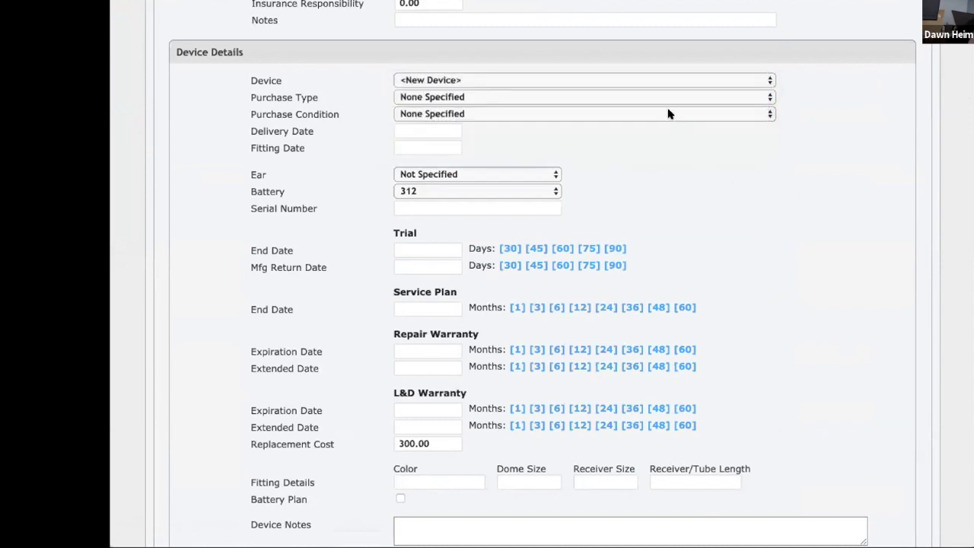
- Set the second device's purchase condition to New and its delivery and fitting dates to 03/20/2019
{"action": "left_click", "coordinate": [669, 113]}
{"action": "left_click", "coordinate": [668, 127]}
{"action": "left_click", "coordinate": [418, 129]}
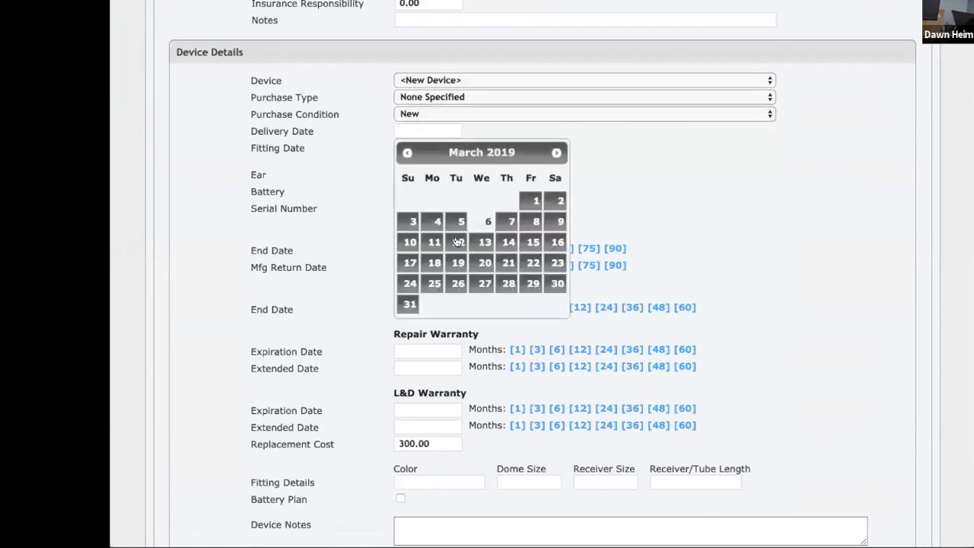
{"action": "left_click", "coordinate": [479, 263]}
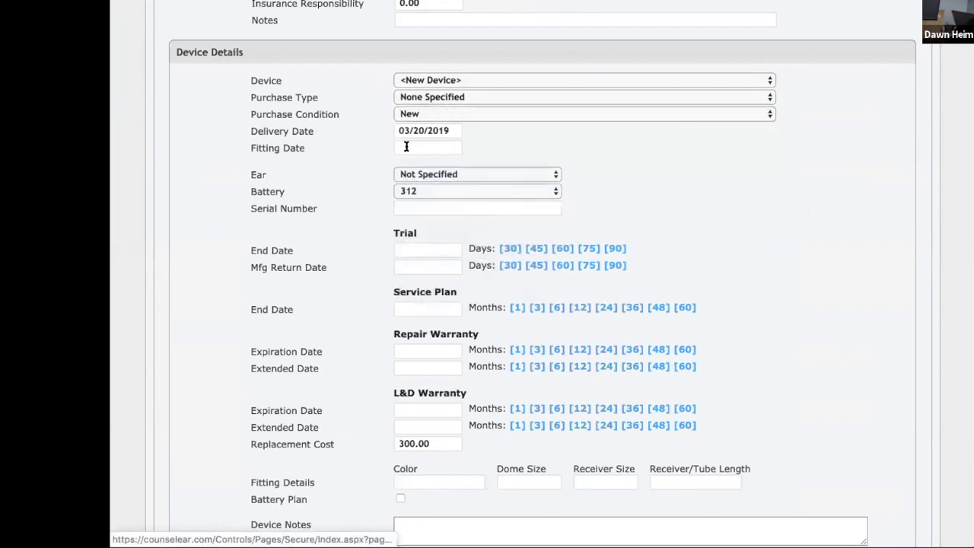
{"action": "left_click", "coordinate": [417, 148]}
{"action": "left_click", "coordinate": [476, 280]}
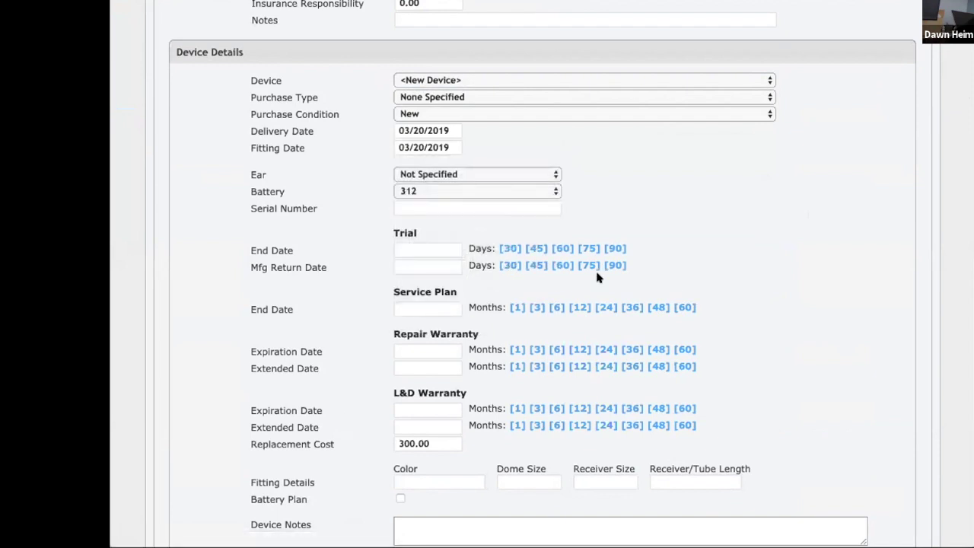
- Apply a 45-day trial and 48-month repair and L&D warranties to the second hearing aid, and add it to the invoice
{"action": "left_click", "coordinate": [537, 250]}
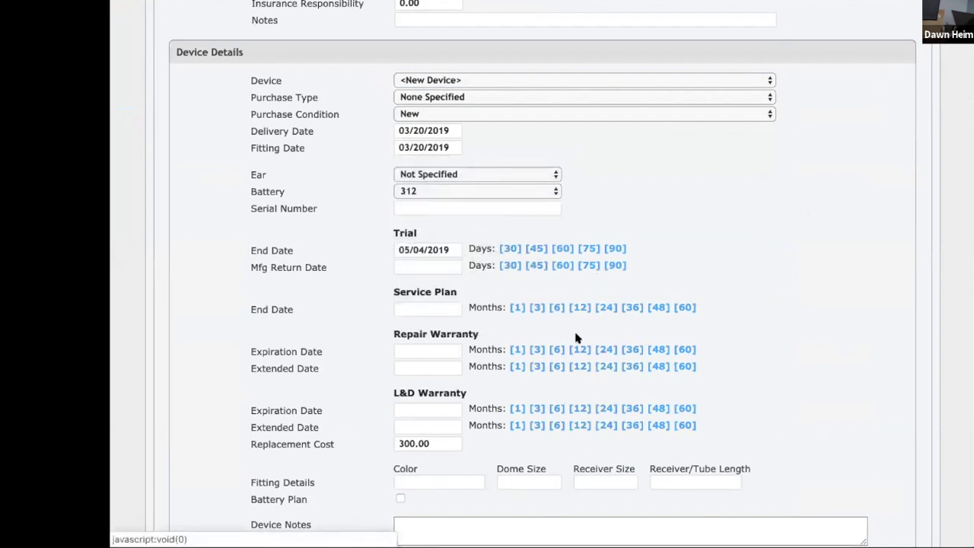
{"action": "left_click", "coordinate": [657, 350]}
{"action": "left_click", "coordinate": [658, 408]}
{"action": "scroll", "coordinate": [845, 415], "scroll_direction": "down", "scroll_amount": 5}
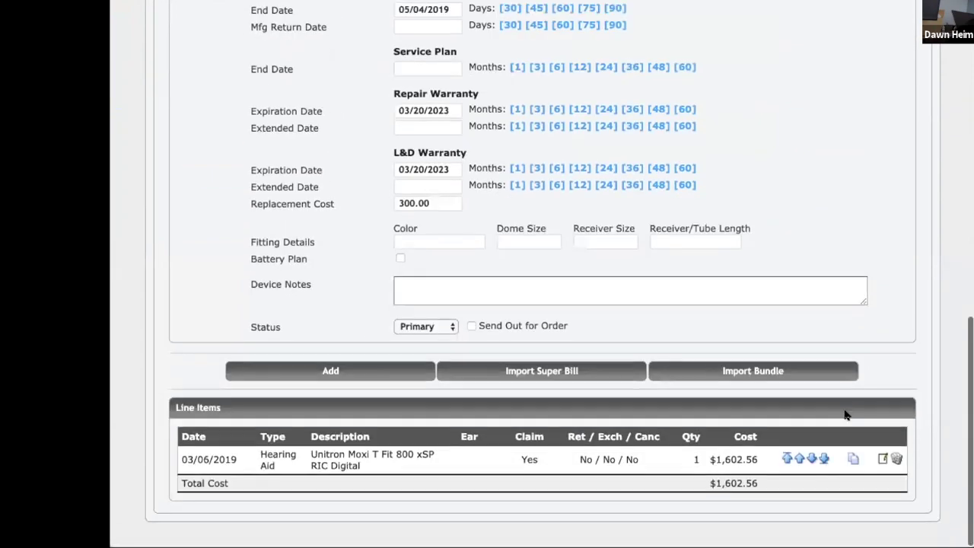
{"action": "left_click", "coordinate": [364, 375]}
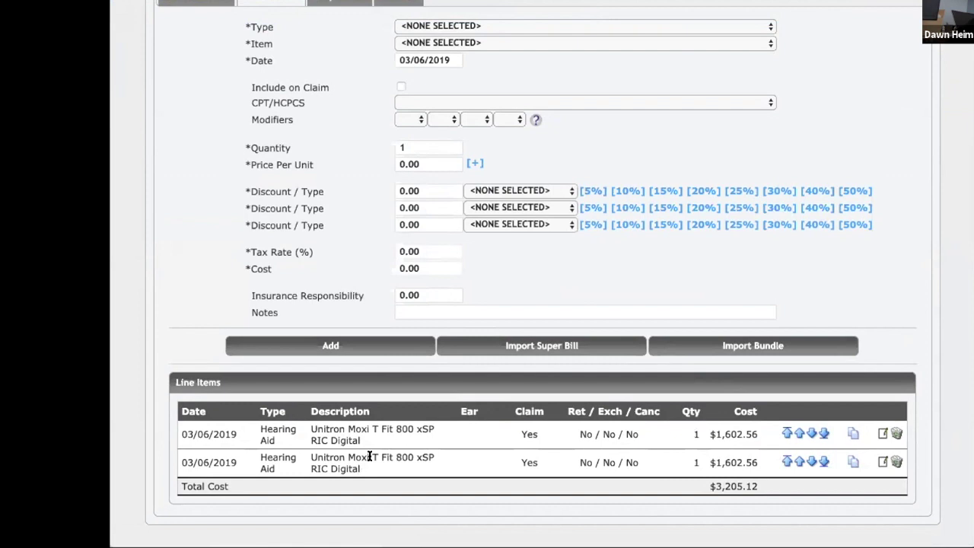
{"action": "scroll", "coordinate": [369, 456], "scroll_direction": "up", "scroll_amount": 1}
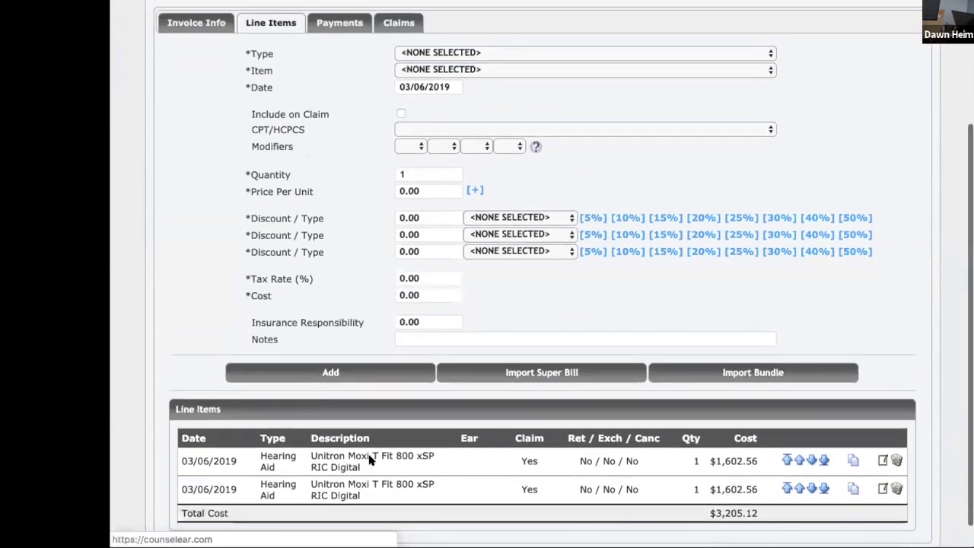
{"action": "scroll", "coordinate": [370, 487], "scroll_direction": "down", "scroll_amount": 1}
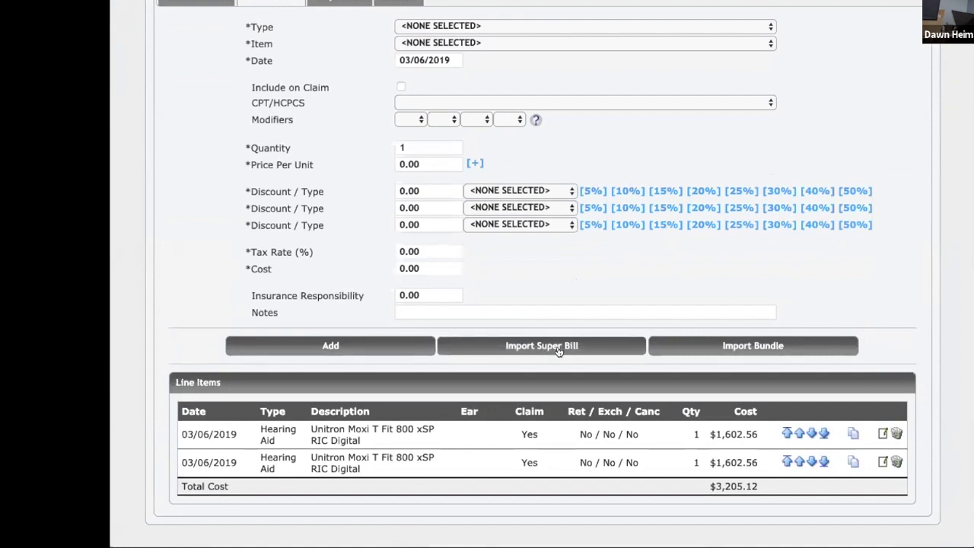
- Import the Hearing aid fitting fees bundle into the invoice's line items with item date 03/06/2019
{"action": "left_click", "coordinate": [711, 344]}
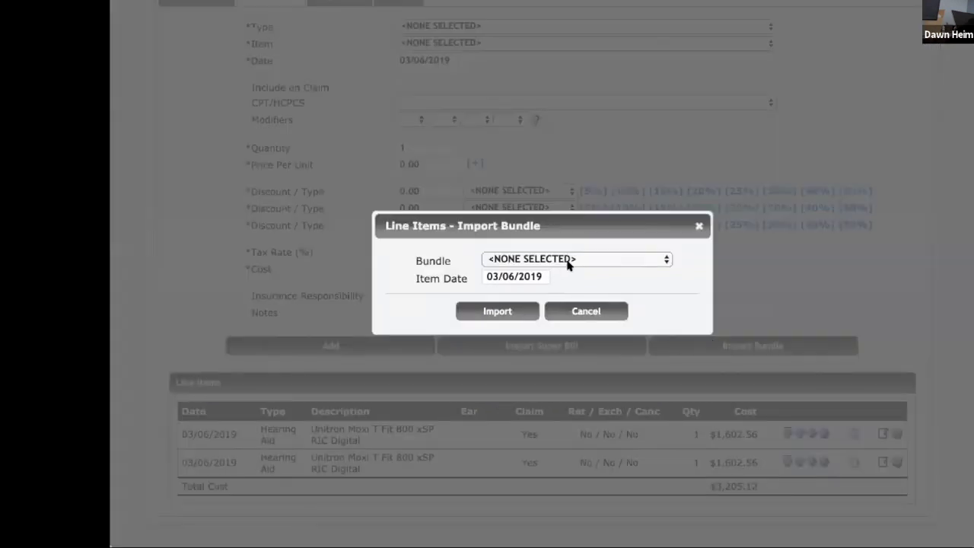
{"action": "left_click", "coordinate": [573, 260]}
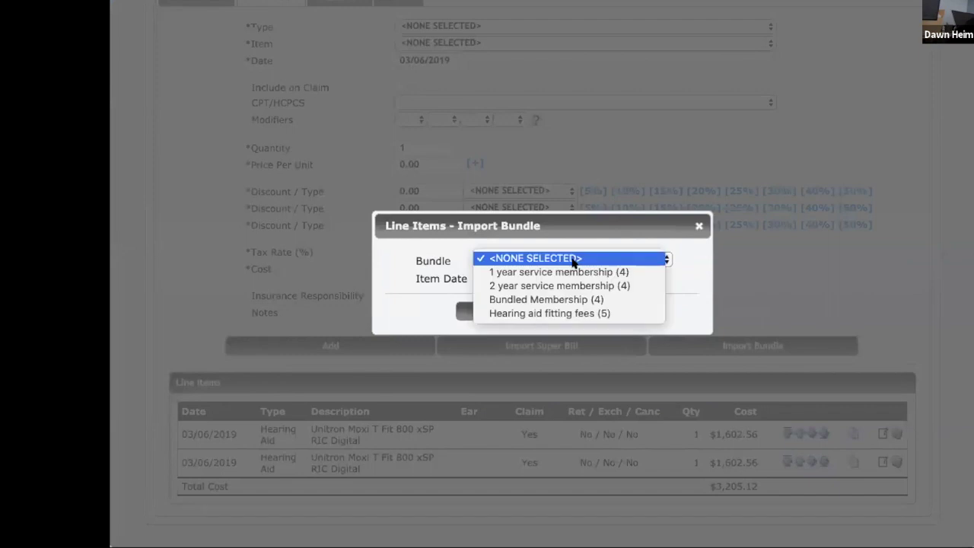
{"action": "left_click", "coordinate": [558, 314]}
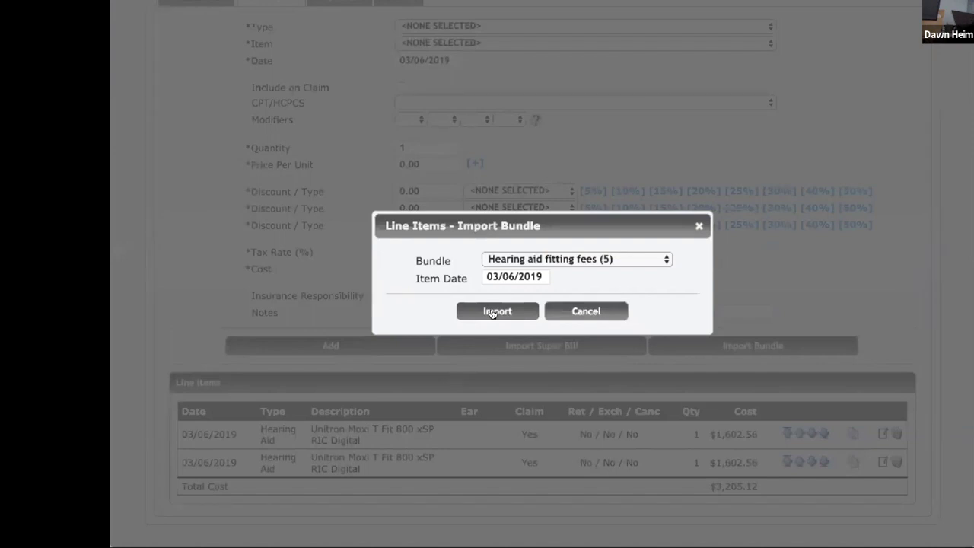
{"action": "left_click", "coordinate": [493, 312]}
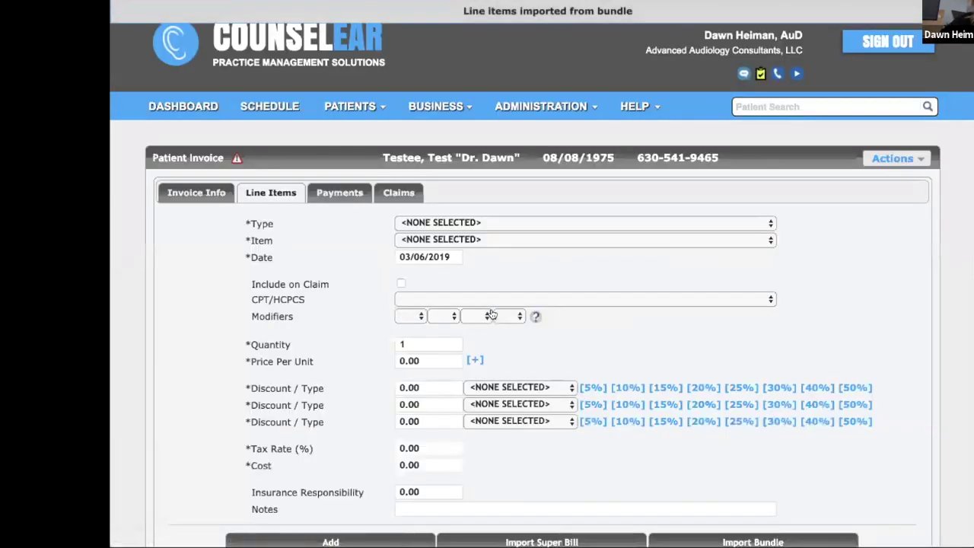
{"action": "scroll", "coordinate": [492, 315], "scroll_direction": "down", "scroll_amount": 4}
{"action": "scroll", "coordinate": [492, 314], "scroll_direction": "up", "scroll_amount": 5}
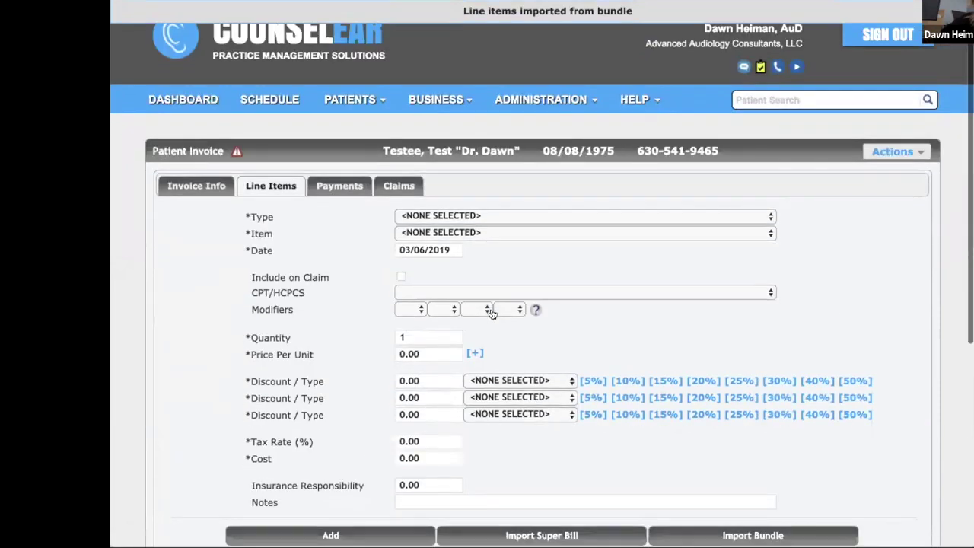
{"action": "scroll", "coordinate": [493, 314], "scroll_direction": "down", "scroll_amount": 2}
{"action": "scroll", "coordinate": [492, 315], "scroll_direction": "down", "scroll_amount": 1}
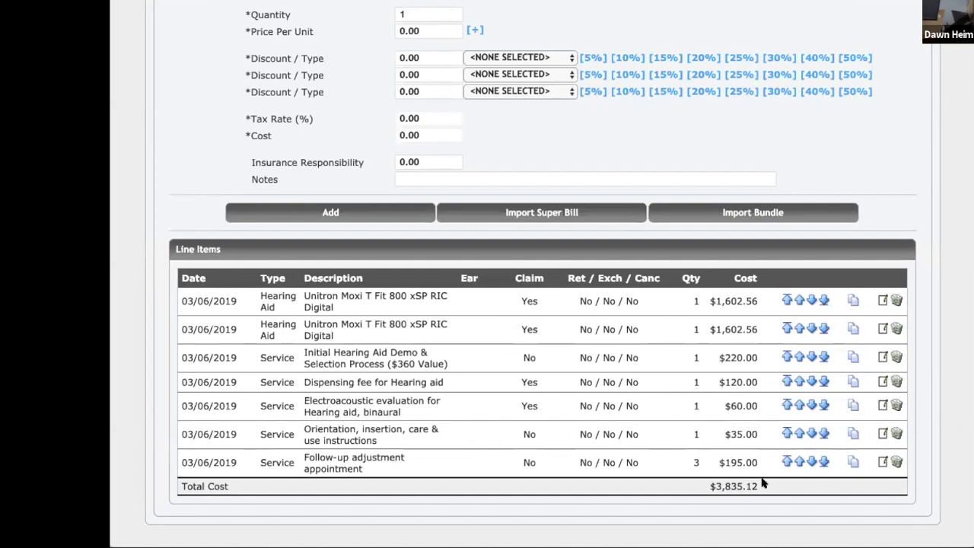
- Import the Bundled Membership bundle into the invoice's line items with item date 03/06/2019
{"action": "left_click", "coordinate": [734, 212]}
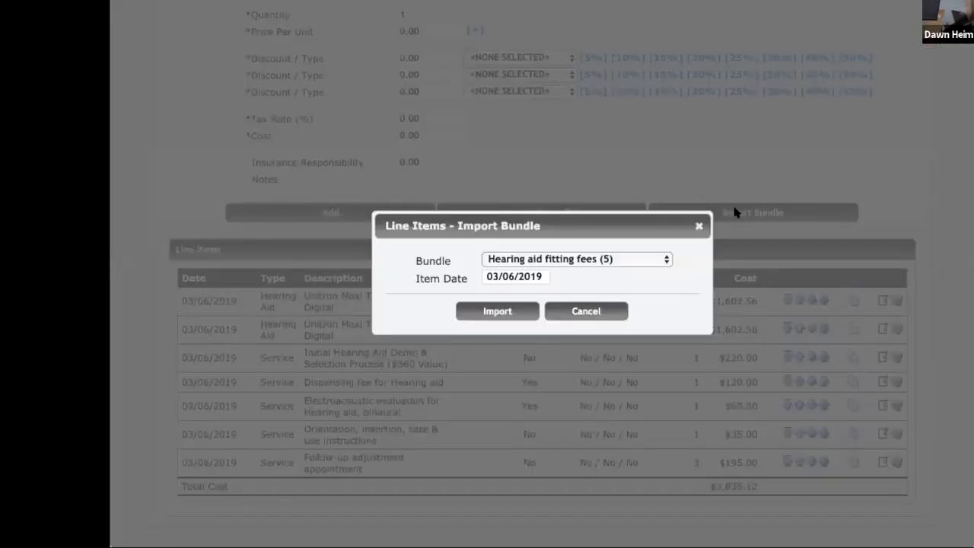
{"action": "left_click", "coordinate": [620, 260]}
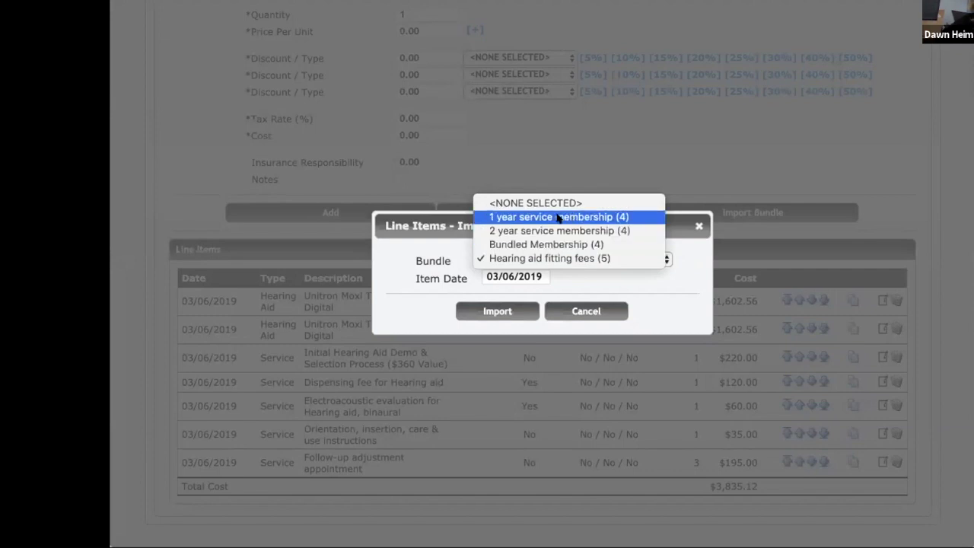
{"action": "left_click", "coordinate": [556, 243]}
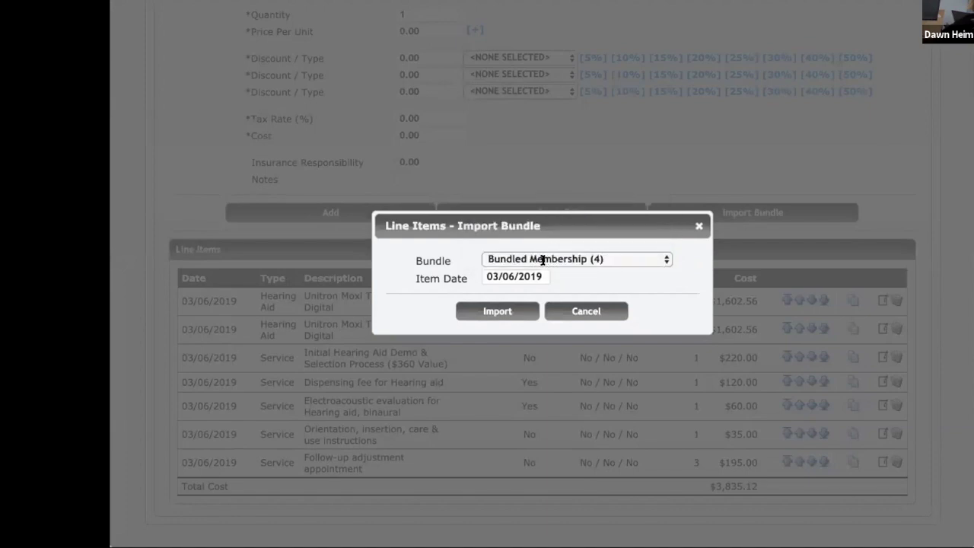
{"action": "left_click", "coordinate": [501, 307]}
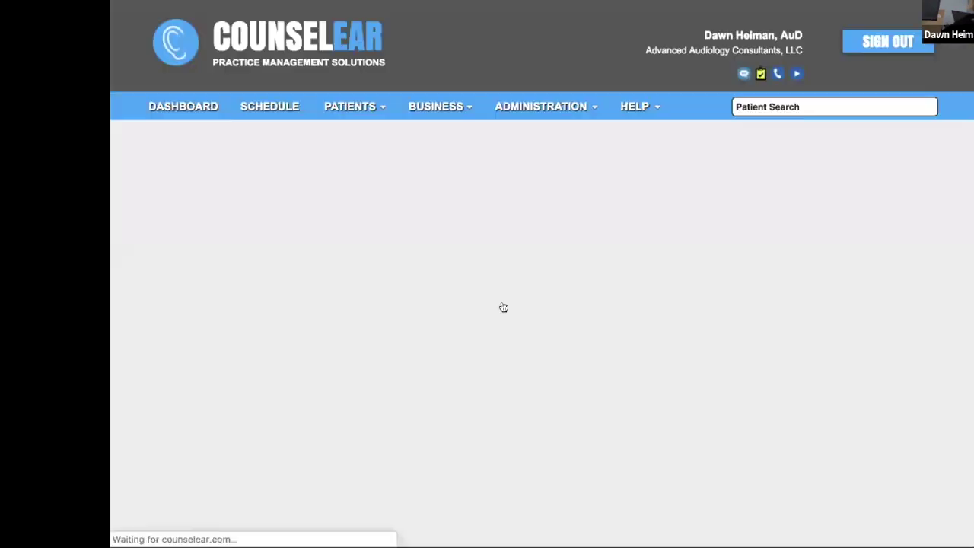
{"action": "scroll", "coordinate": [738, 285], "scroll_direction": "down", "scroll_amount": 5}
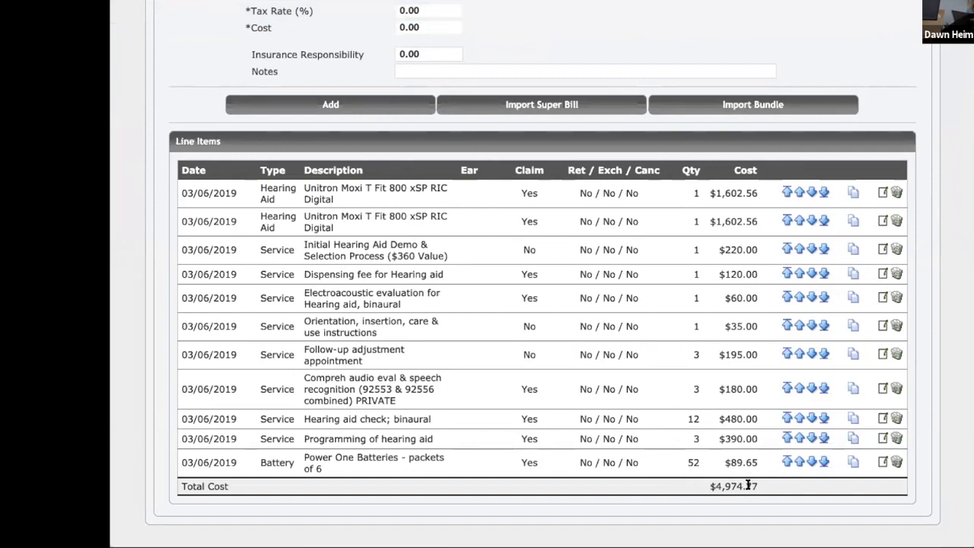
- Save the hearing aid evaluation invoice with its imported line items and return to the patient's administration record
{"action": "scroll", "coordinate": [749, 485], "scroll_direction": "up", "scroll_amount": 6}
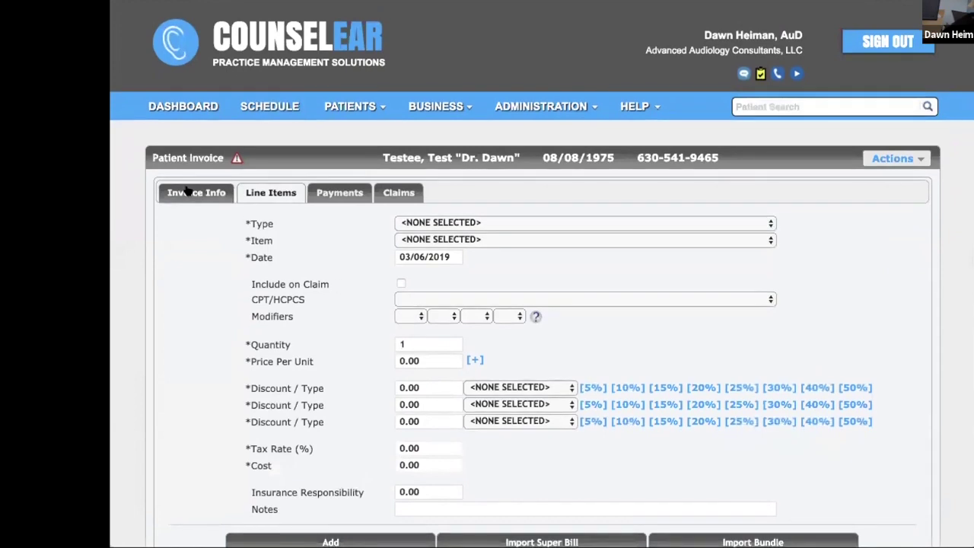
{"action": "left_click", "coordinate": [189, 192]}
{"action": "scroll", "coordinate": [474, 284], "scroll_direction": "down", "scroll_amount": 2}
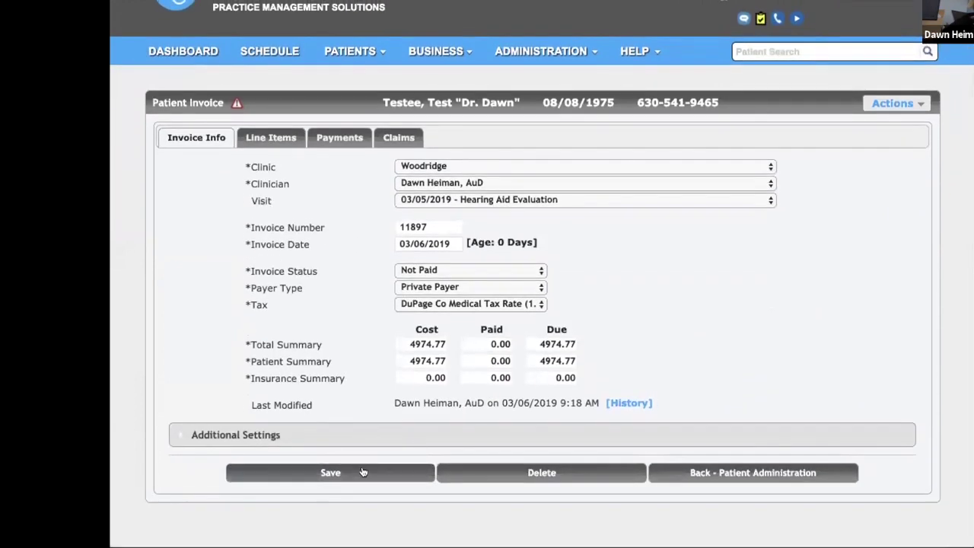
{"action": "left_click", "coordinate": [363, 473]}
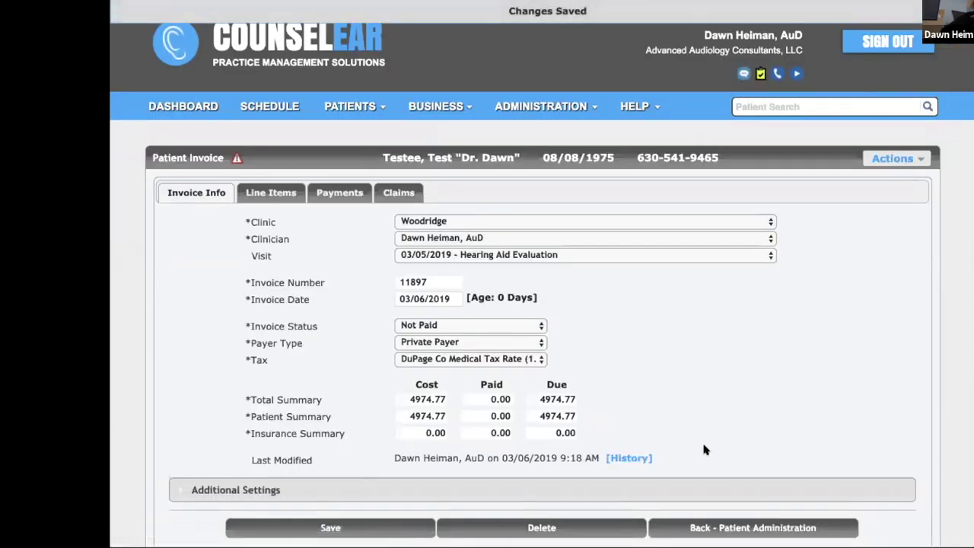
{"action": "left_click", "coordinate": [725, 525]}
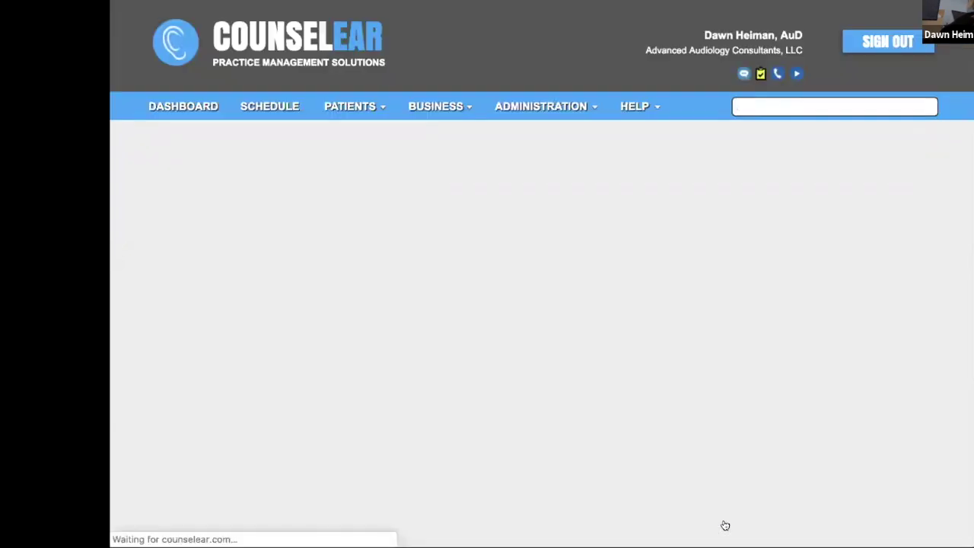
- Generate the Purchase Agreement form document for the patient as a PDF, with a delivery note added to the patient record
{"action": "scroll", "coordinate": [724, 522], "scroll_direction": "down", "scroll_amount": 3}
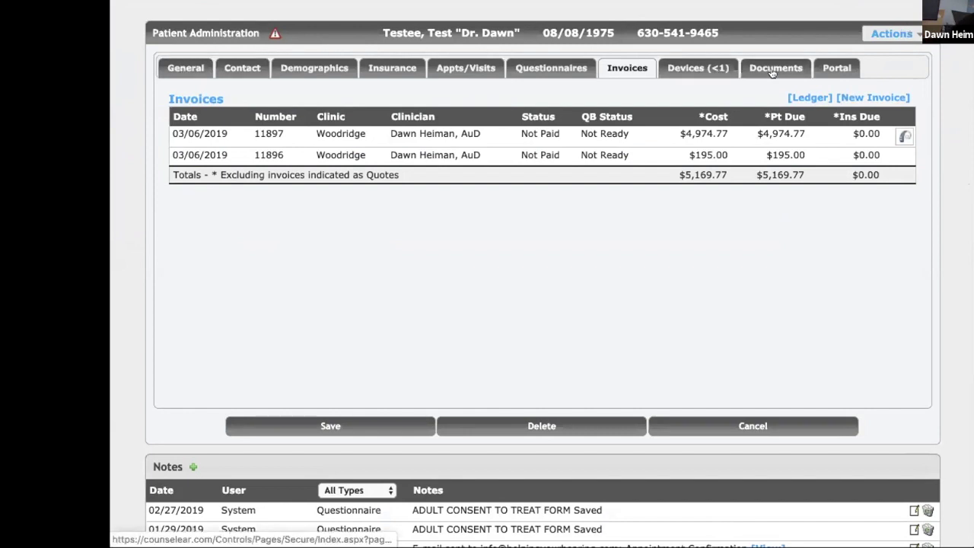
{"action": "scroll", "coordinate": [773, 70], "scroll_direction": "up", "scroll_amount": 1}
{"action": "scroll", "coordinate": [773, 73], "scroll_direction": "up", "scroll_amount": 1}
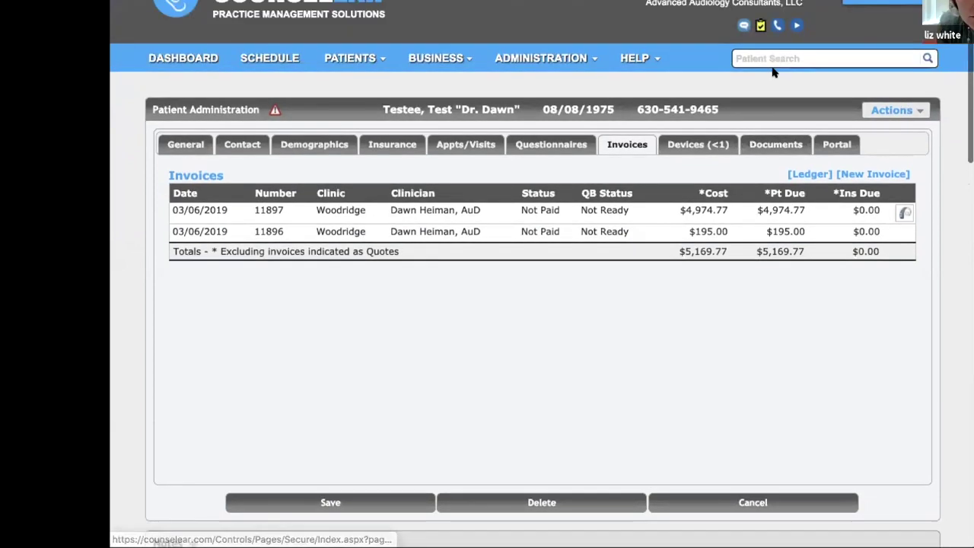
{"action": "left_click", "coordinate": [895, 111]}
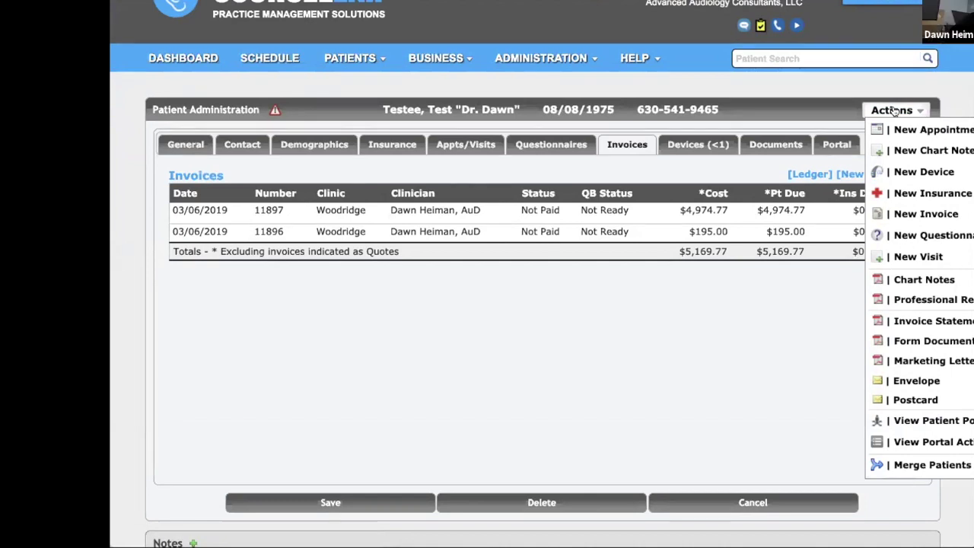
{"action": "left_click", "coordinate": [904, 340]}
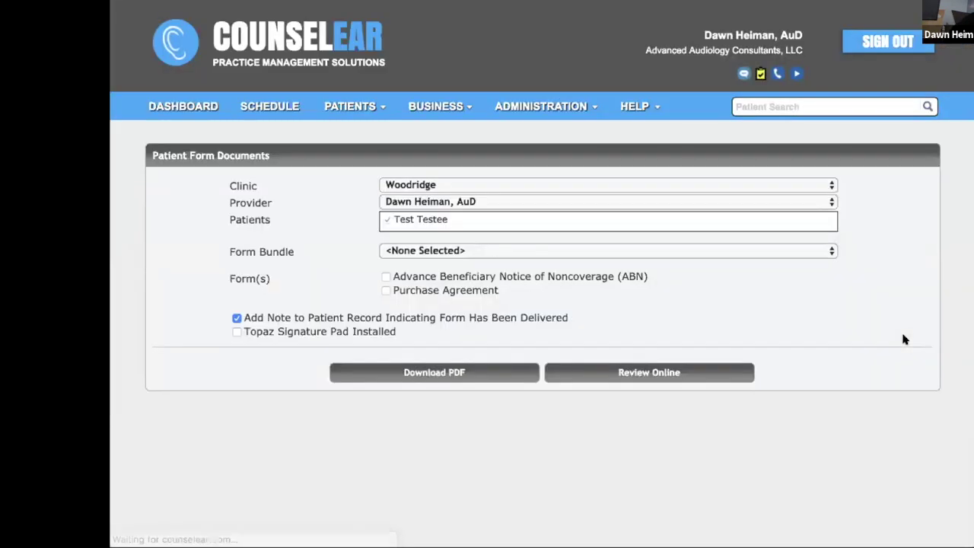
{"action": "left_click", "coordinate": [787, 254]}
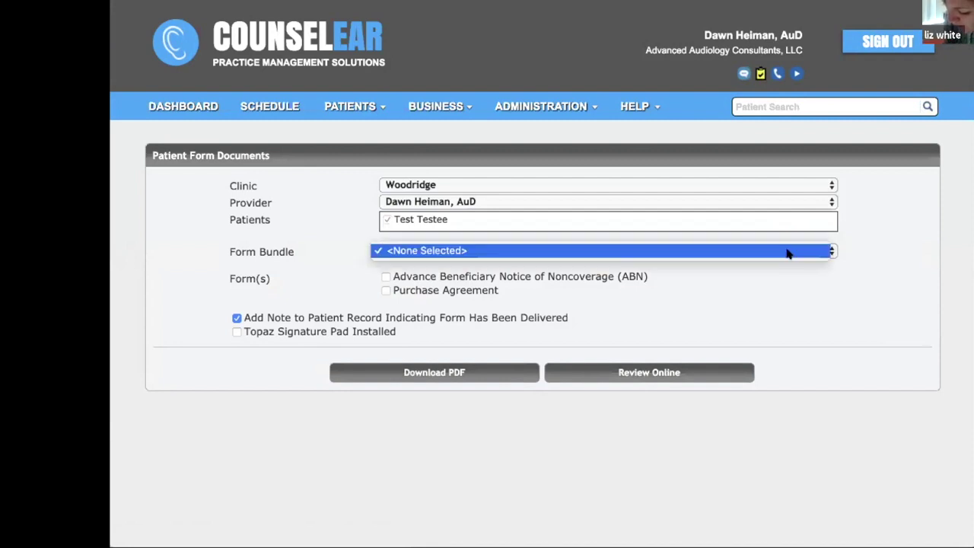
{"action": "left_click", "coordinate": [788, 253]}
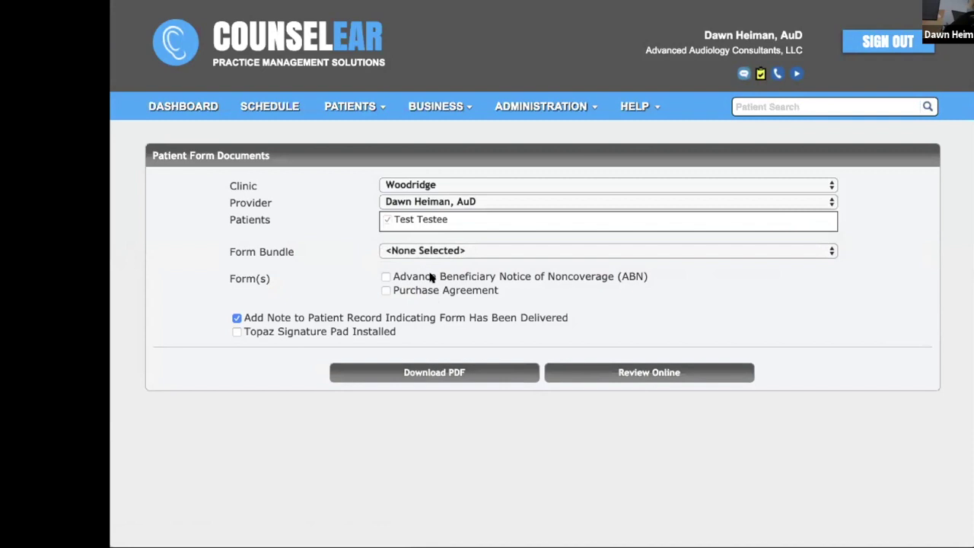
{"action": "left_click", "coordinate": [386, 290]}
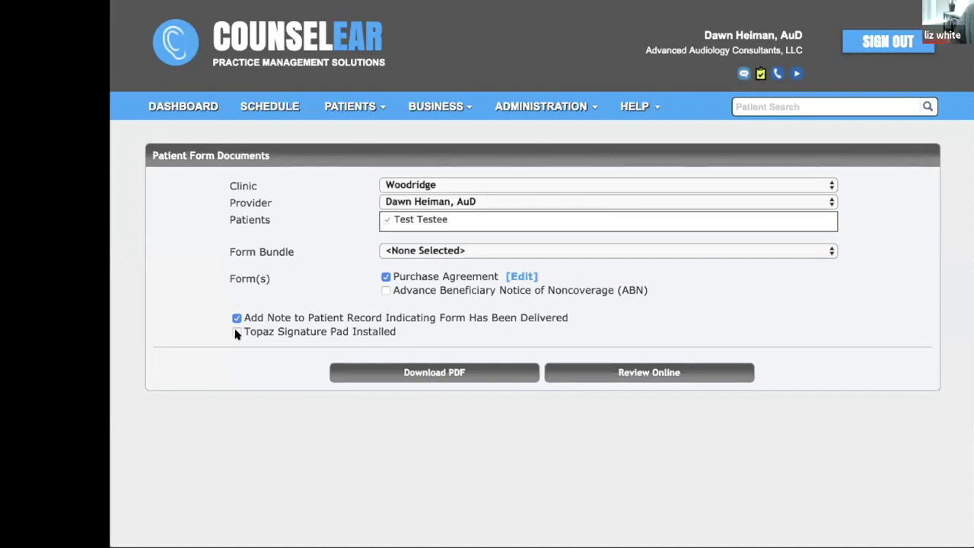
{"action": "left_click", "coordinate": [645, 372]}
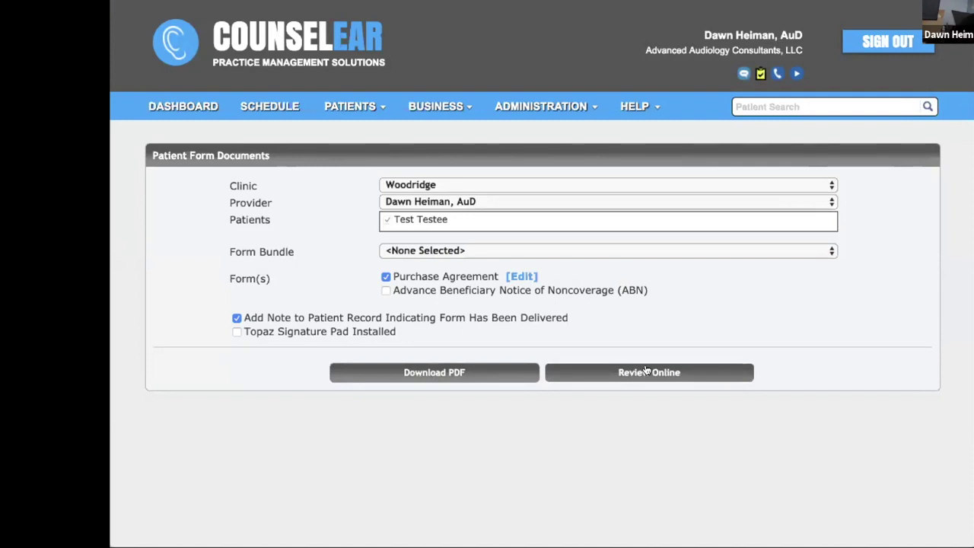
{"action": "left_click", "coordinate": [416, 374]}
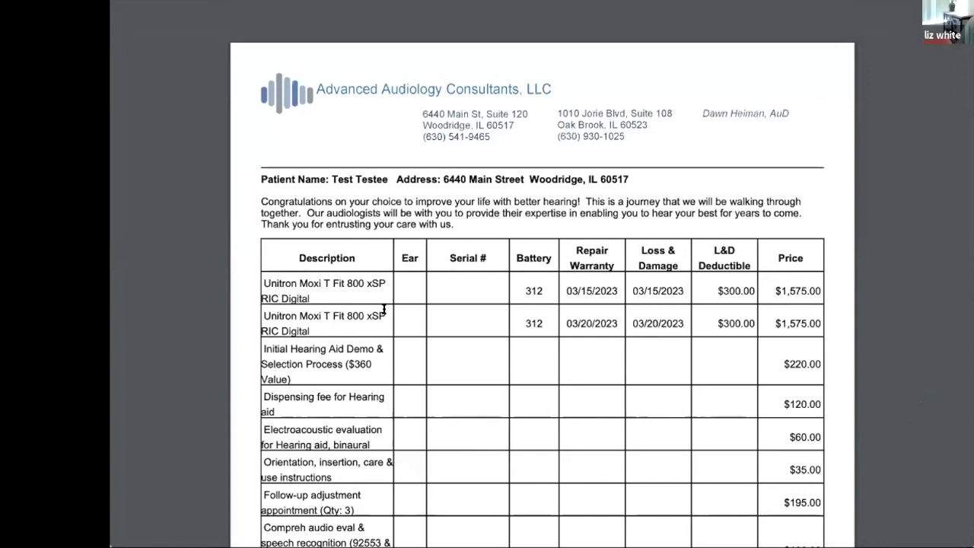
- Examine the purchase agreement's hearing aid warranty dates, deductibles, itemized services, prices and trial period
{"action": "scroll", "coordinate": [384, 309], "scroll_direction": "down", "scroll_amount": 1}
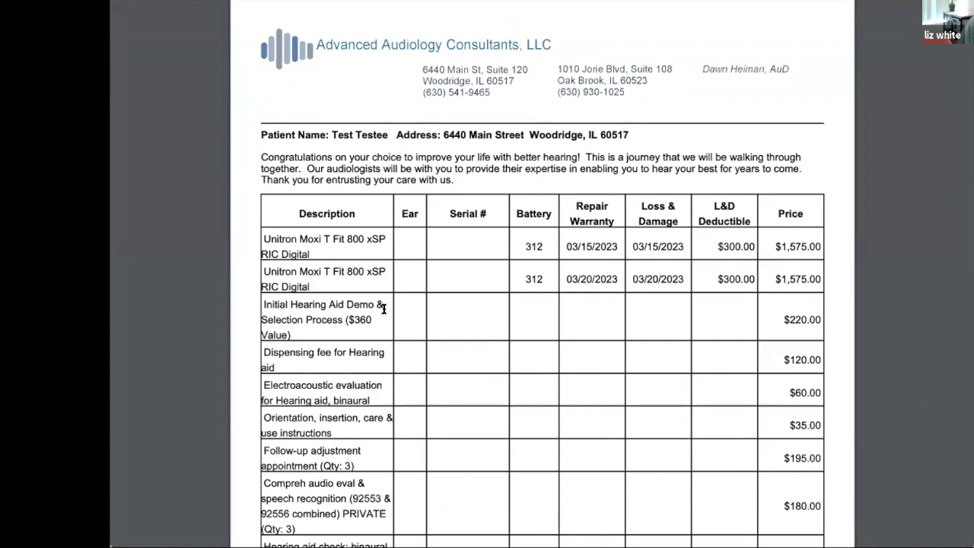
{"action": "scroll", "coordinate": [384, 309], "scroll_direction": "down", "scroll_amount": 3}
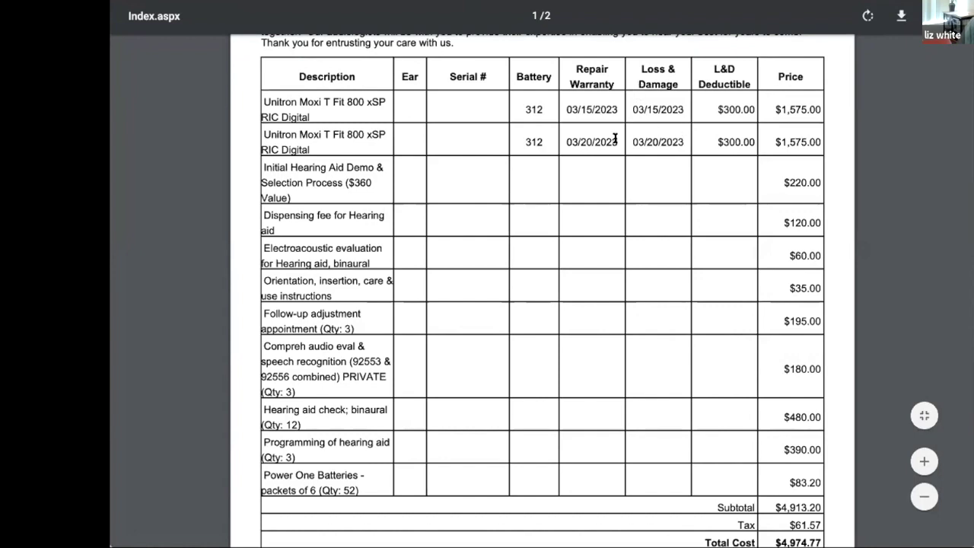
{"action": "scroll", "coordinate": [614, 140], "scroll_direction": "down", "scroll_amount": 4}
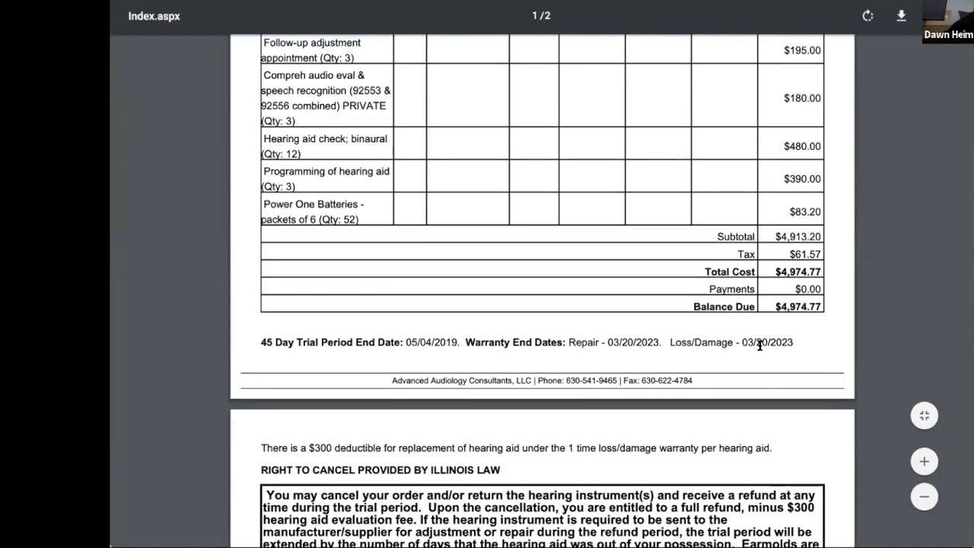
{"action": "scroll", "coordinate": [760, 345], "scroll_direction": "up", "scroll_amount": 5}
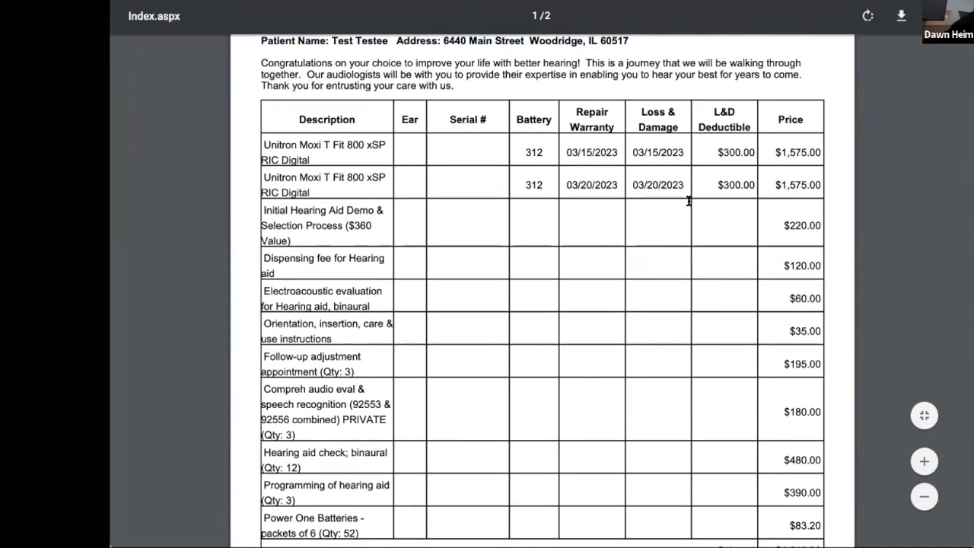
{"action": "scroll", "coordinate": [589, 204], "scroll_direction": "up", "scroll_amount": 2}
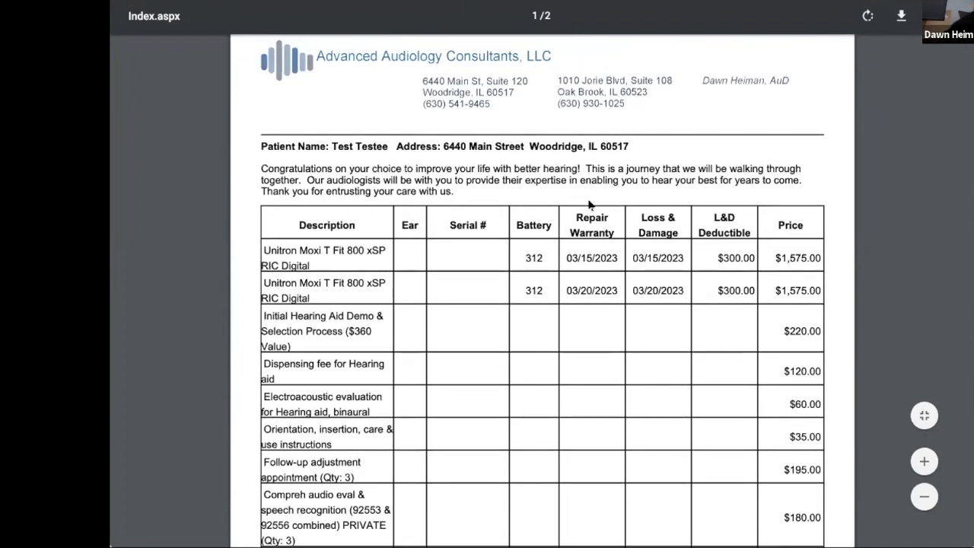
{"action": "scroll", "coordinate": [589, 204], "scroll_direction": "down", "scroll_amount": 2}
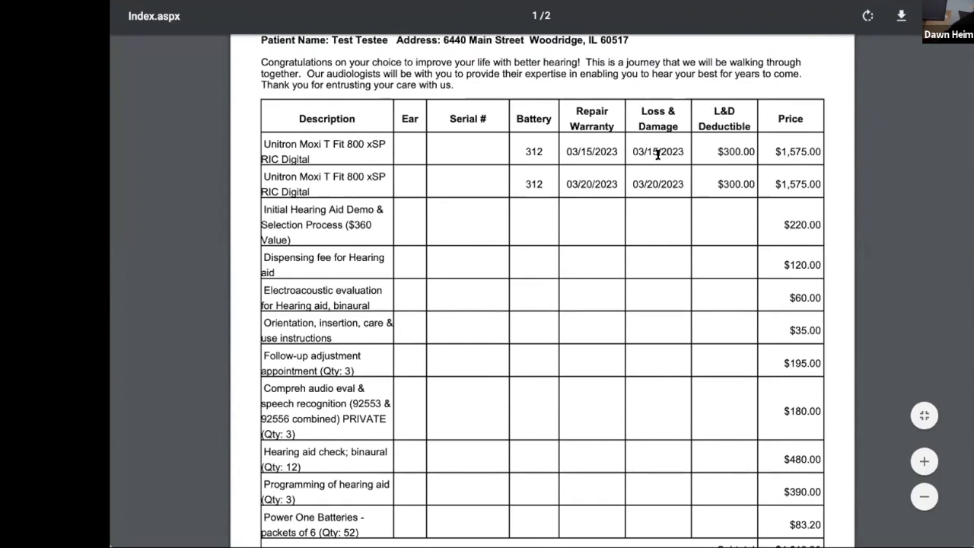
{"action": "scroll", "coordinate": [654, 213], "scroll_direction": "down", "scroll_amount": 8}
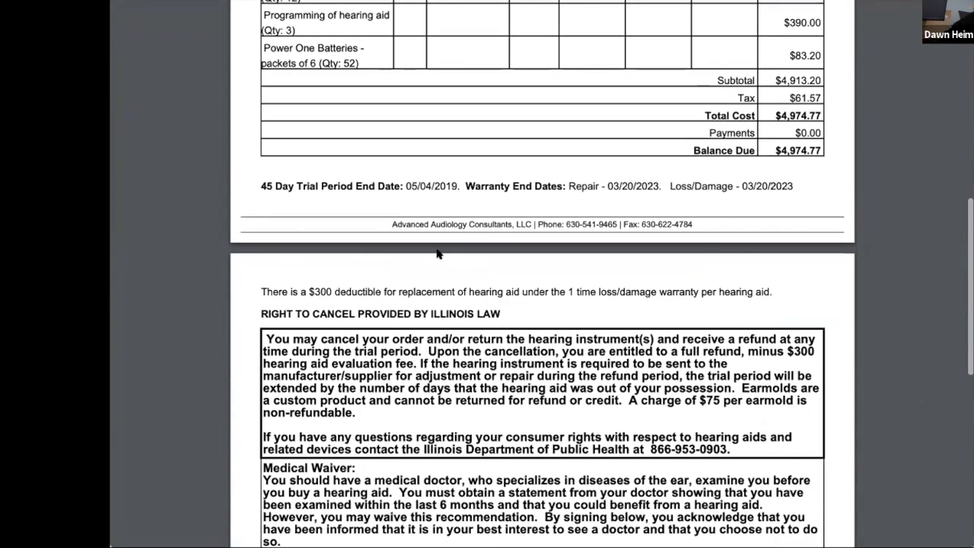
{"action": "scroll", "coordinate": [373, 193], "scroll_direction": "up", "scroll_amount": 1}
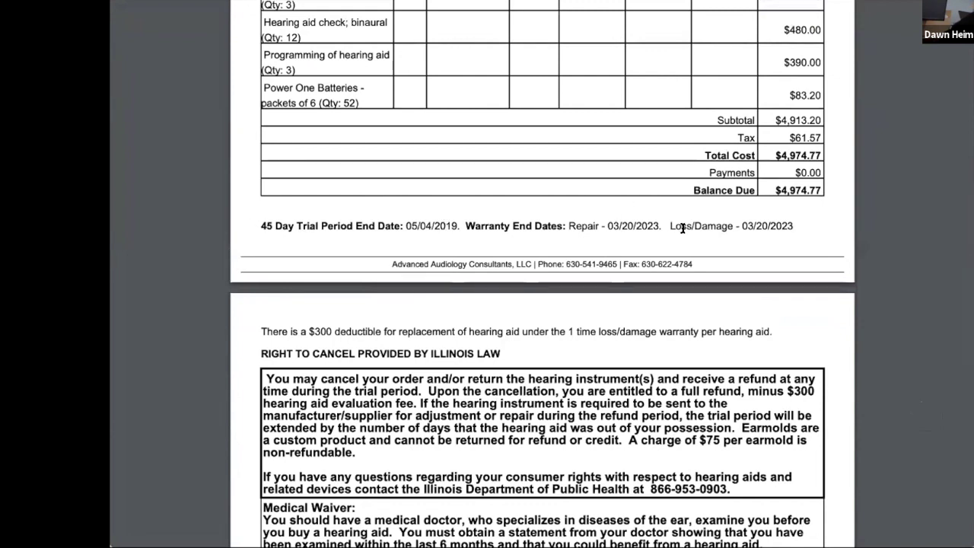
{"action": "scroll", "coordinate": [680, 226], "scroll_direction": "up", "scroll_amount": 8}
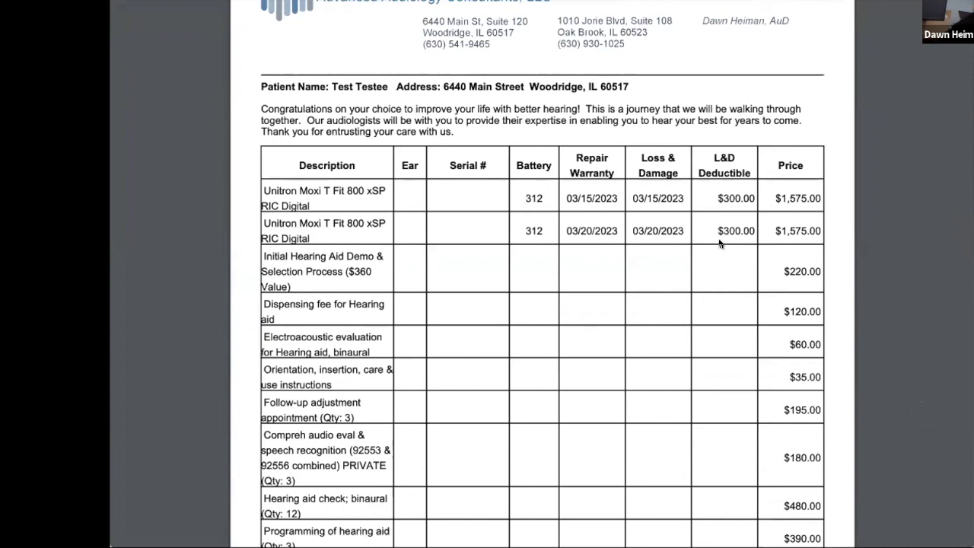
{"action": "scroll", "coordinate": [720, 243], "scroll_direction": "down", "scroll_amount": 2}
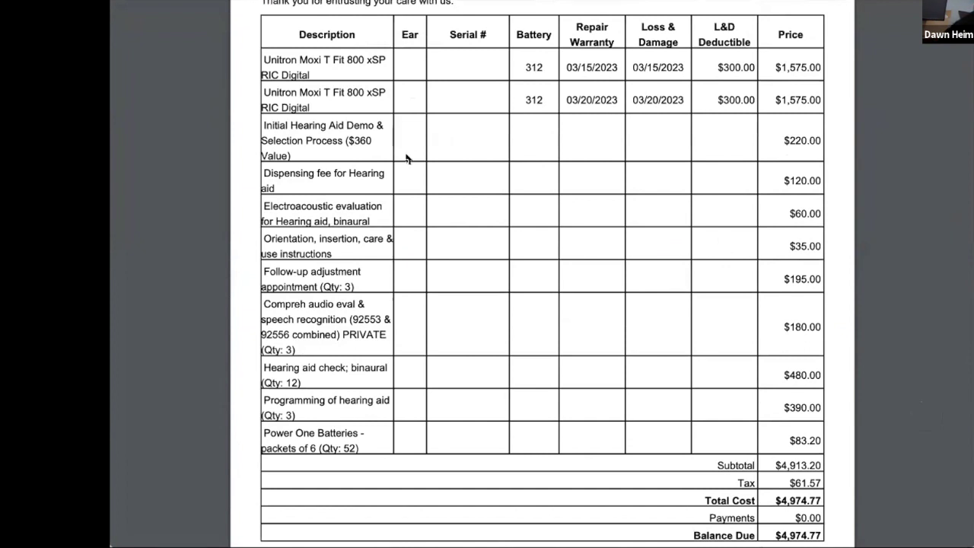
{"action": "scroll", "coordinate": [407, 158], "scroll_direction": "up", "scroll_amount": 1}
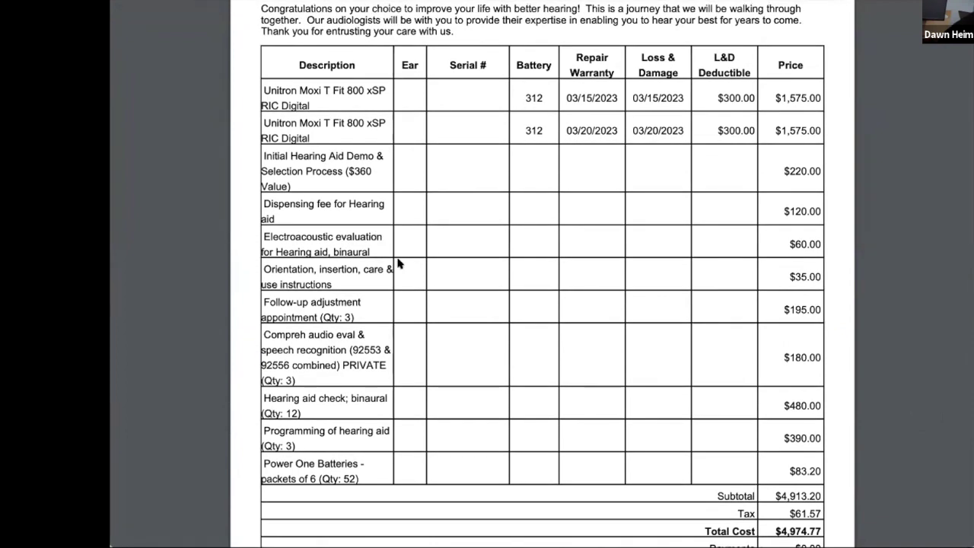
{"action": "scroll", "coordinate": [397, 263], "scroll_direction": "down", "scroll_amount": 2}
{"action": "scroll", "coordinate": [397, 262], "scroll_direction": "down", "scroll_amount": 1}
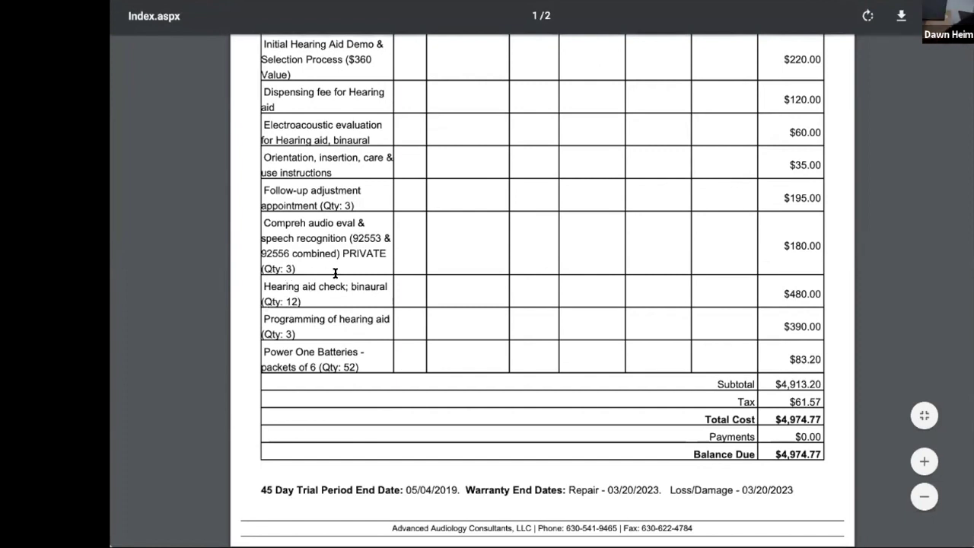
- Review the agreement's right-to-cancel terms, medical waiver and signature section, and close the document
{"action": "scroll", "coordinate": [335, 273], "scroll_direction": "down", "scroll_amount": 6}
{"action": "scroll", "coordinate": [335, 272], "scroll_direction": "down", "scroll_amount": 1}
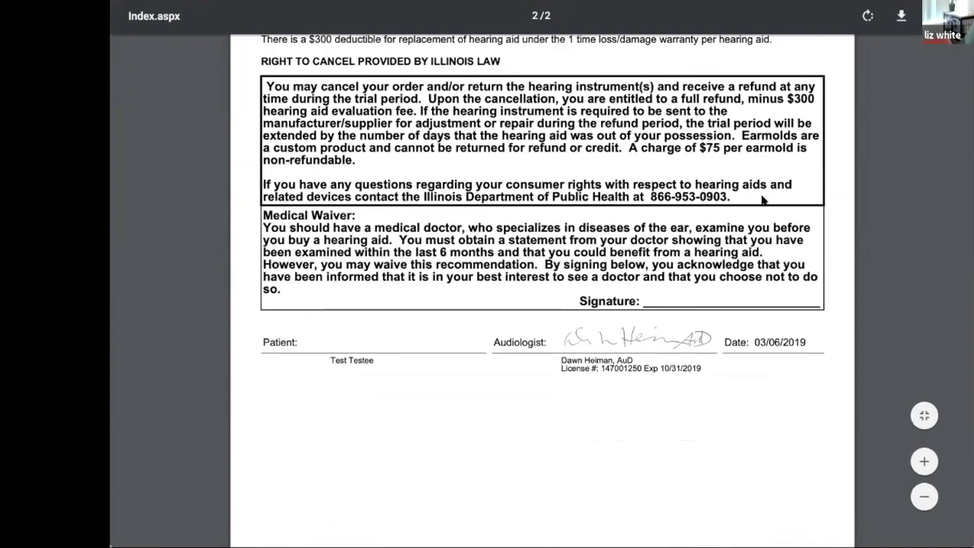
{"action": "scroll", "coordinate": [745, 195], "scroll_direction": "up", "scroll_amount": 2}
{"action": "scroll", "coordinate": [761, 201], "scroll_direction": "down", "scroll_amount": 5}
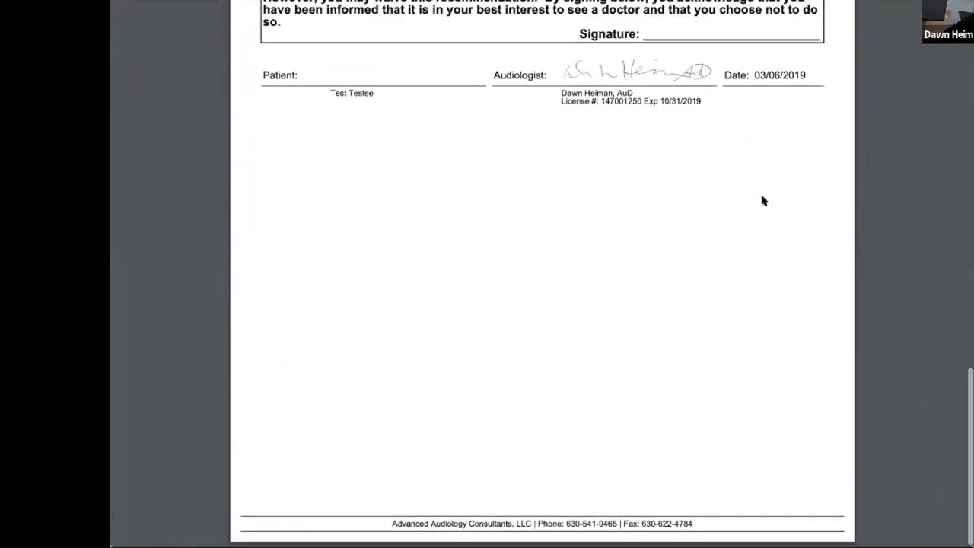
{"action": "key", "text": "Home"}
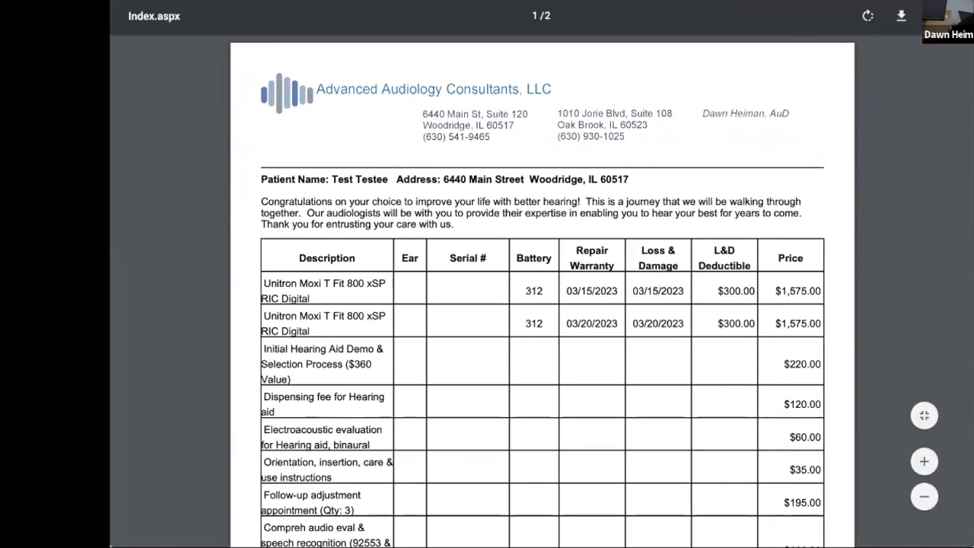
{"action": "key", "text": "ctrl+w"}
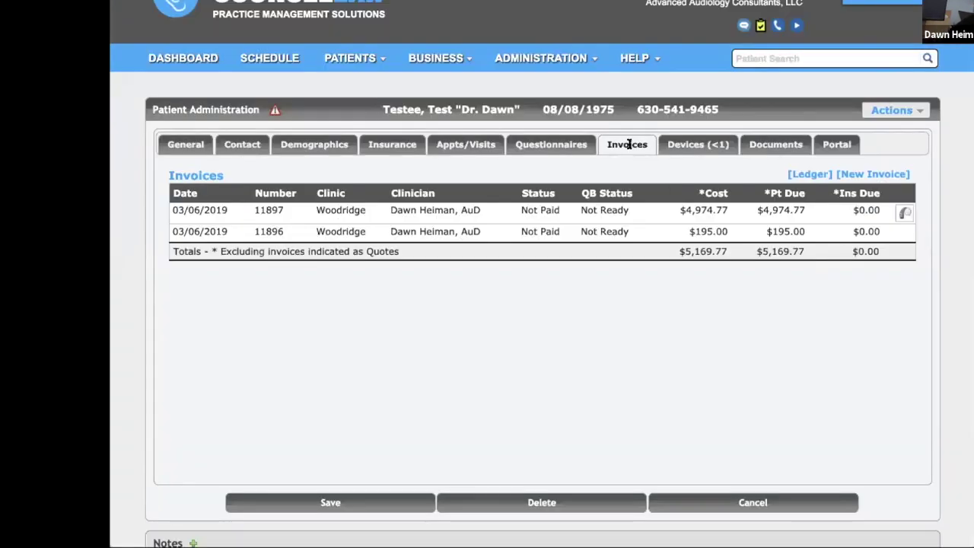
- Change the hearing aid invoice's date to 03/15/2019, save the invoice and open its line items
{"action": "left_click", "coordinate": [638, 208]}
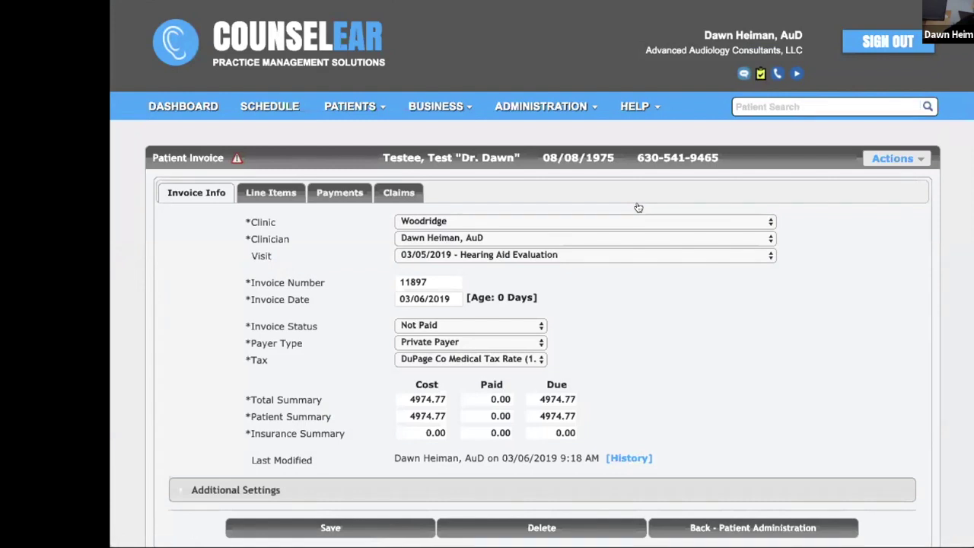
{"action": "scroll", "coordinate": [148, 268], "scroll_direction": "down", "scroll_amount": 2}
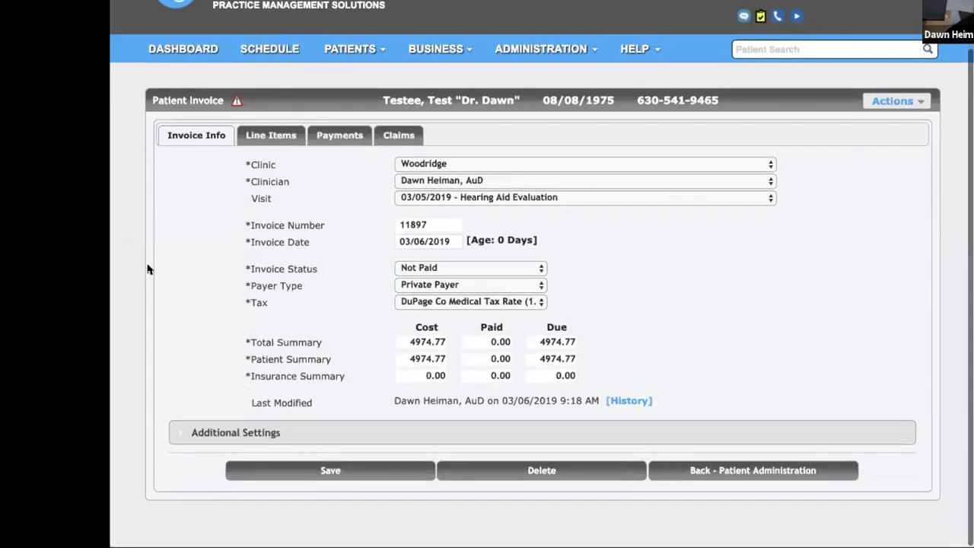
{"action": "left_click", "coordinate": [432, 240]}
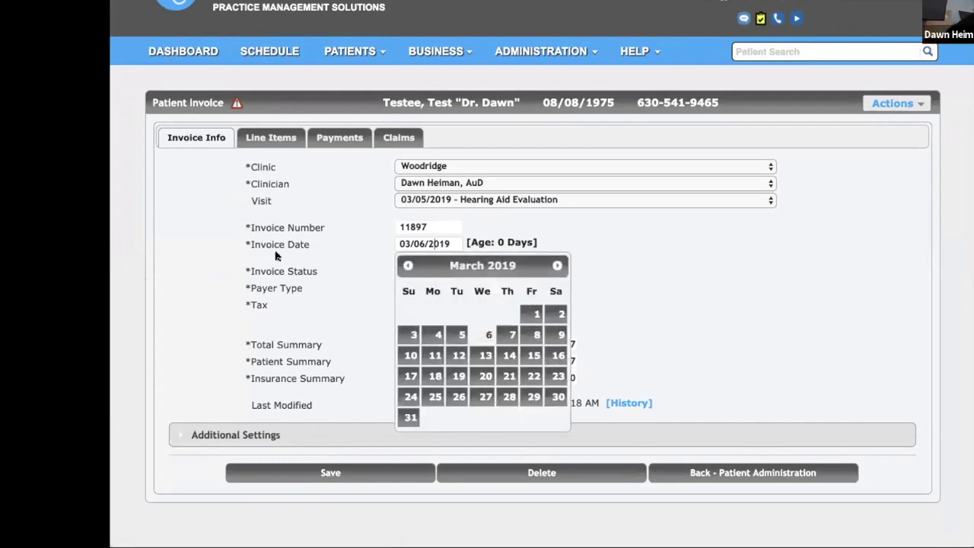
{"action": "left_click", "coordinate": [531, 355]}
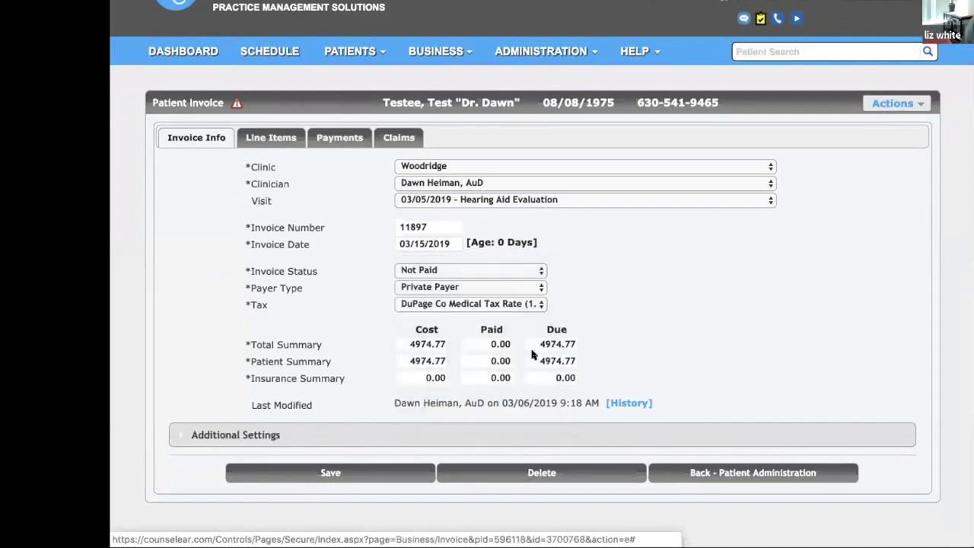
{"action": "left_click", "coordinate": [339, 474]}
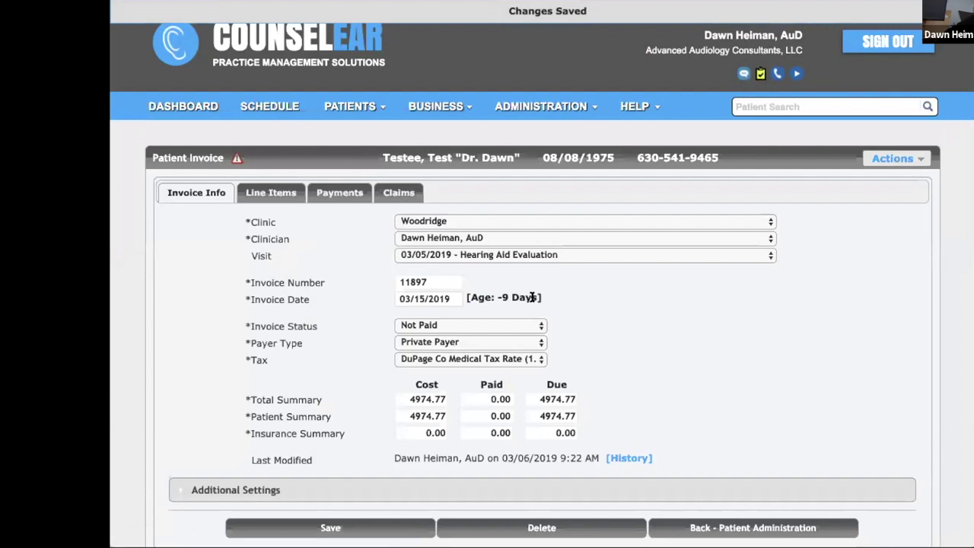
{"action": "left_click", "coordinate": [271, 194]}
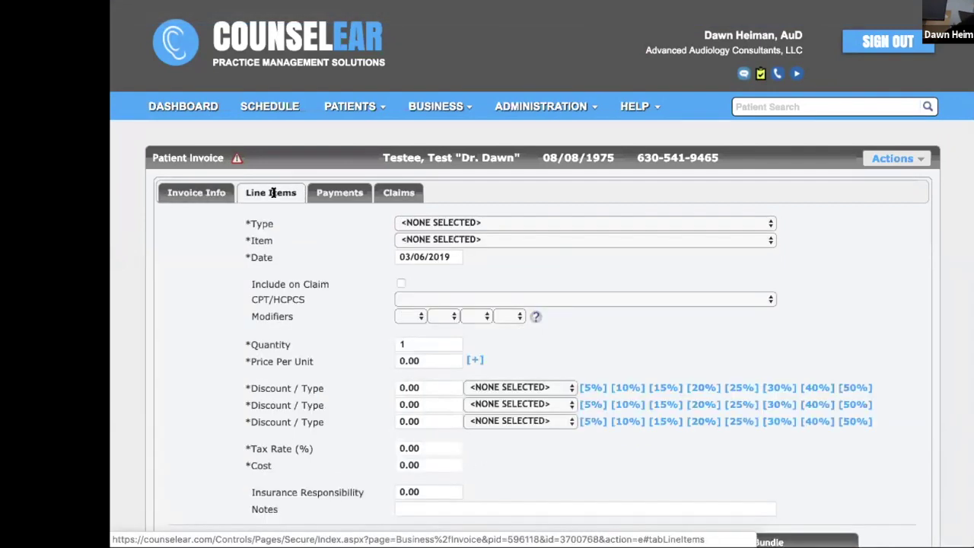
- Edit the first Unitron Moxi T Fit 800 line item on the invoice and set its ear to Right
{"action": "scroll", "coordinate": [842, 310], "scroll_direction": "down", "scroll_amount": 6}
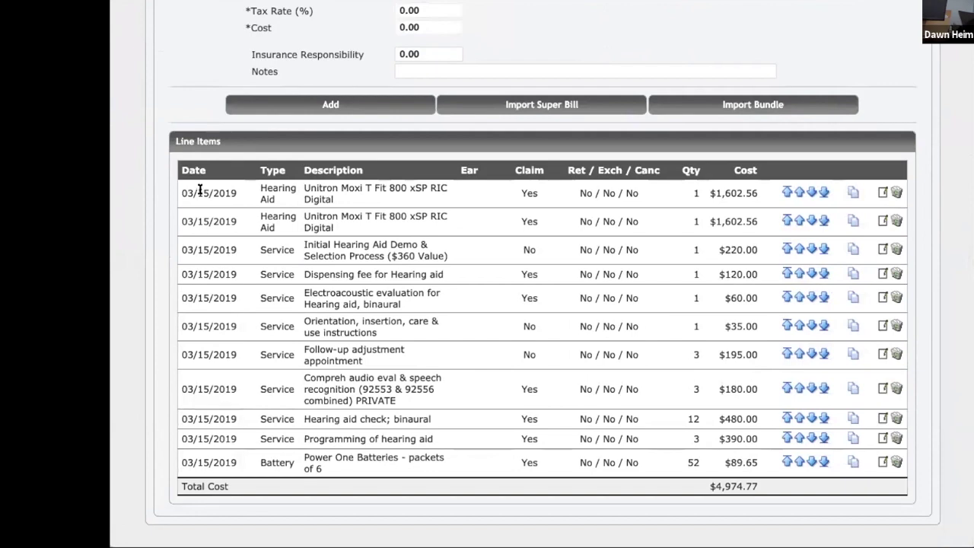
{"action": "left_click", "coordinate": [882, 192]}
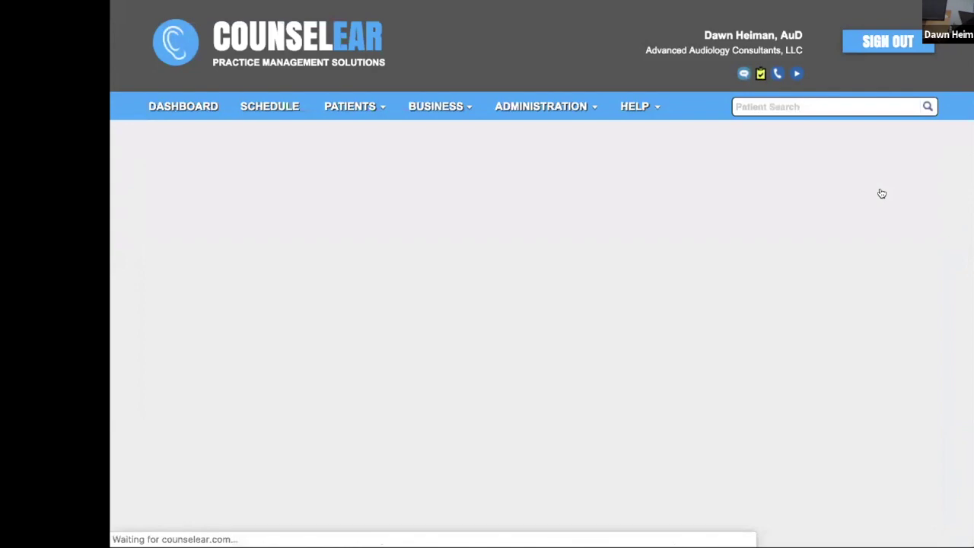
{"action": "scroll", "coordinate": [882, 193], "scroll_direction": "down", "scroll_amount": 2}
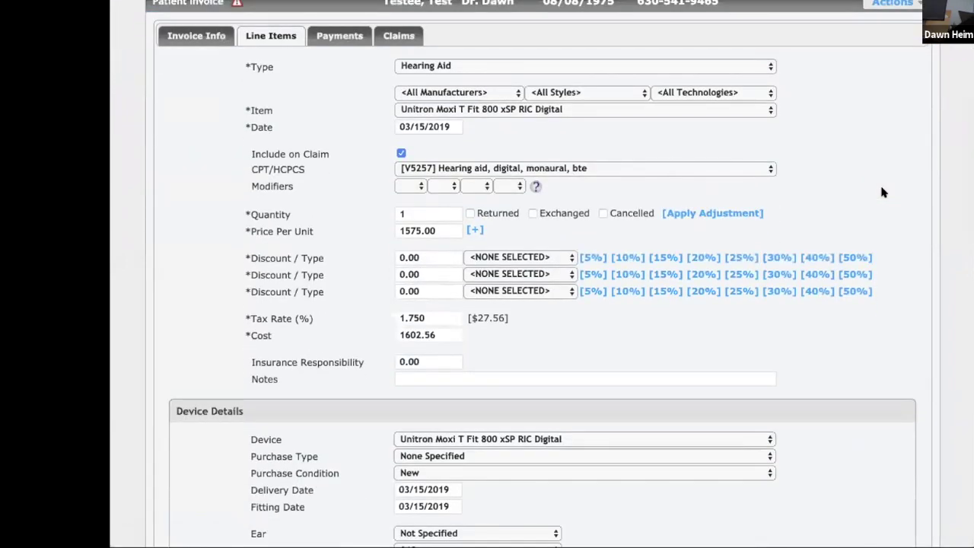
{"action": "scroll", "coordinate": [882, 193], "scroll_direction": "down", "scroll_amount": 1}
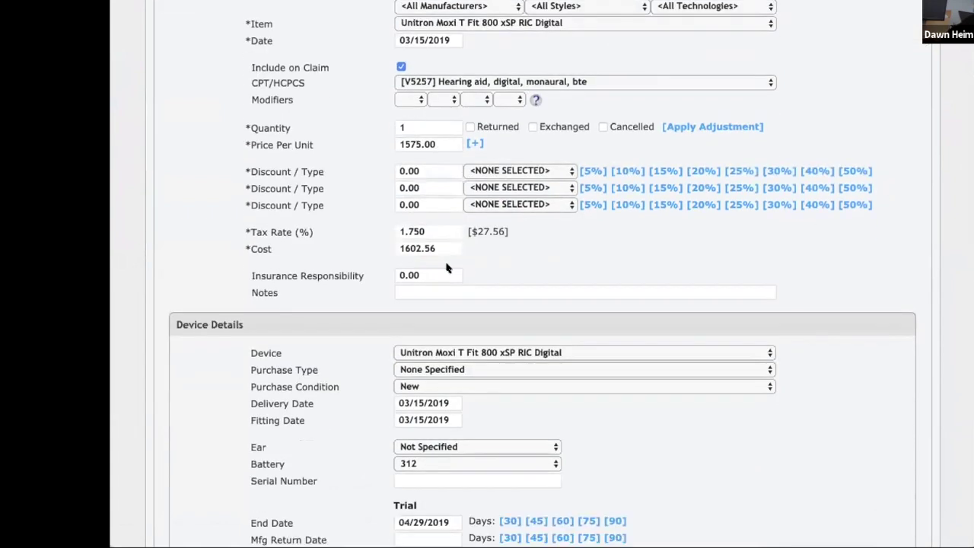
{"action": "scroll", "coordinate": [446, 265], "scroll_direction": "down", "scroll_amount": 2}
{"action": "scroll", "coordinate": [446, 263], "scroll_direction": "down", "scroll_amount": 1}
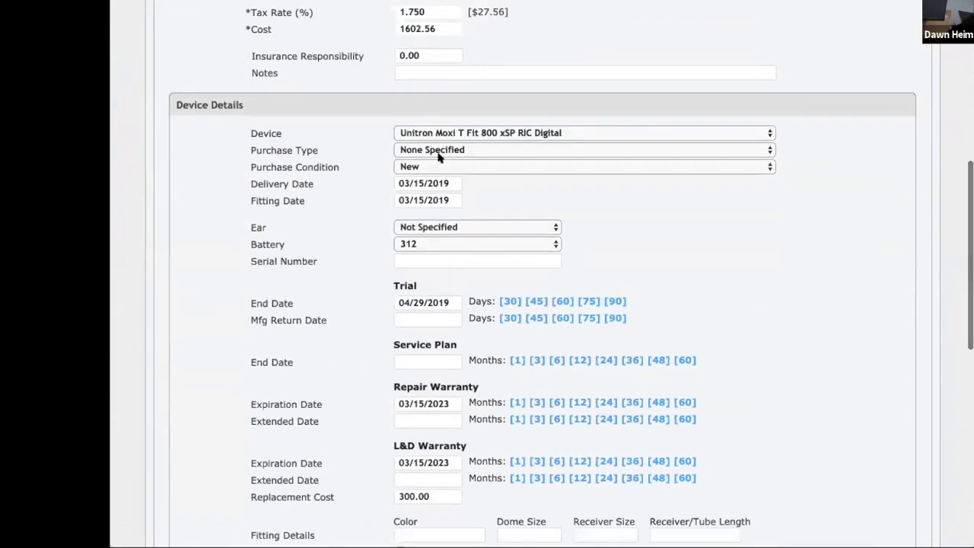
{"action": "left_click", "coordinate": [454, 227]}
{"action": "left_click", "coordinate": [454, 253]}
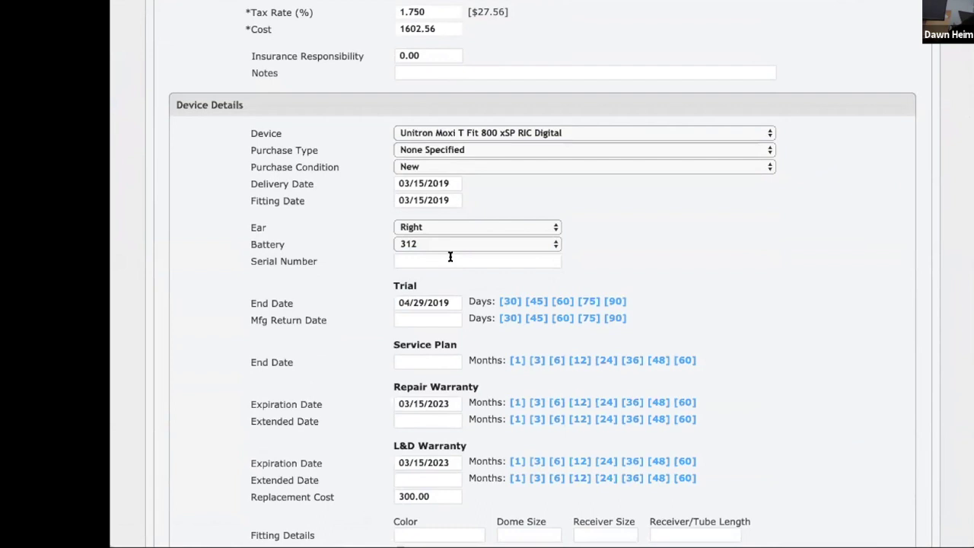
- Give the right hearing aid serial number aselflkjsdf and a 45-day trial end date, and update the line item
{"action": "type", "text": "aselflkjsdf"}
{"action": "left_click", "coordinate": [536, 301]}
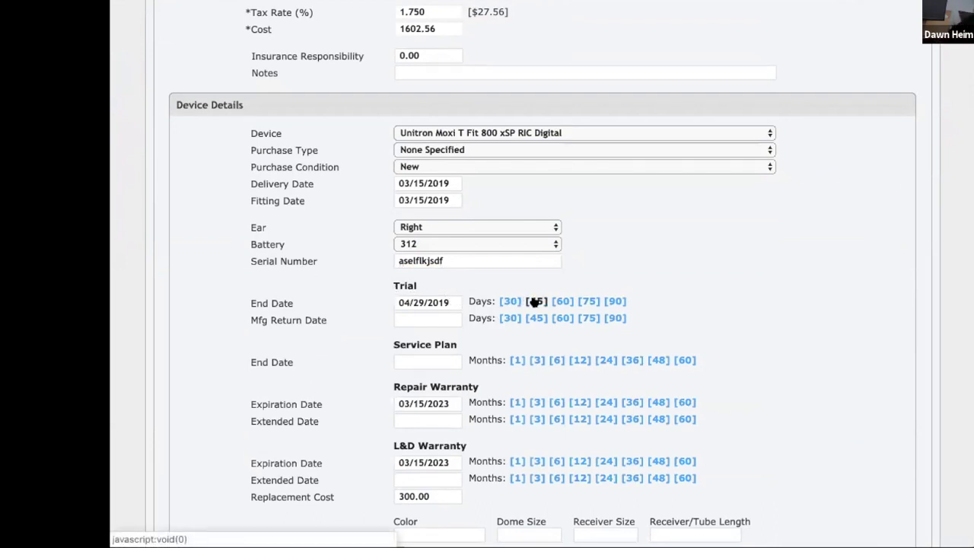
{"action": "scroll", "coordinate": [535, 302], "scroll_direction": "down", "scroll_amount": 3}
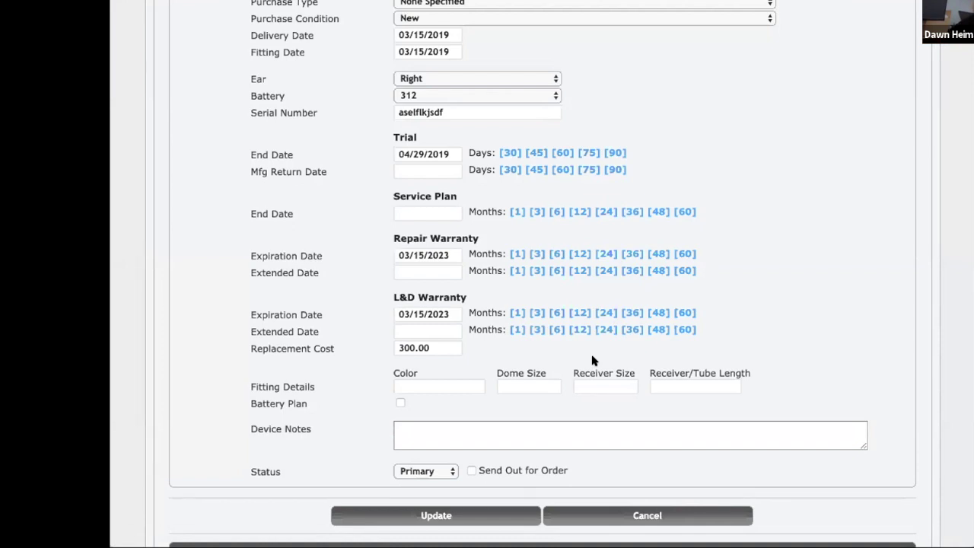
{"action": "left_click", "coordinate": [423, 514]}
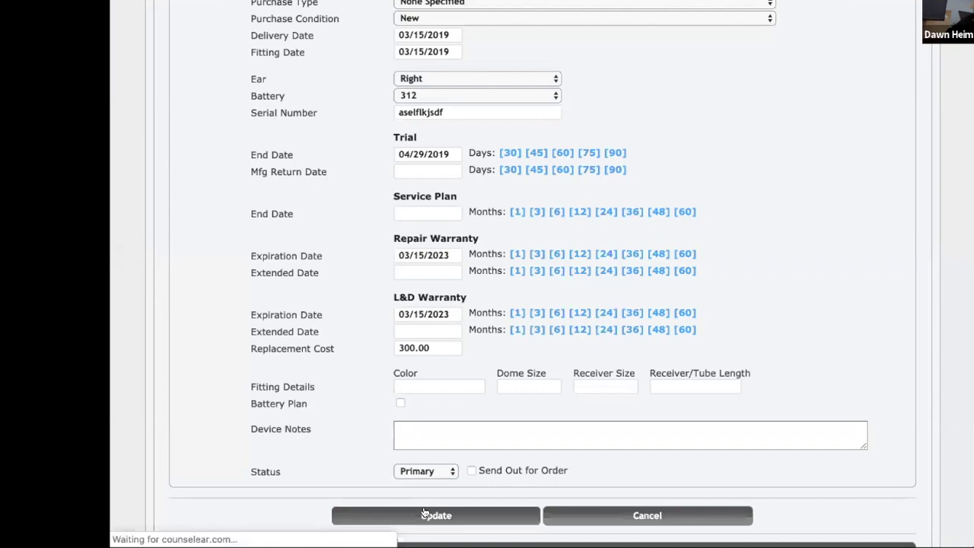
- Edit the second Unitron Moxi T Fit 800 line item and set its ear to Left
{"action": "scroll", "coordinate": [789, 339], "scroll_direction": "down", "scroll_amount": 3}
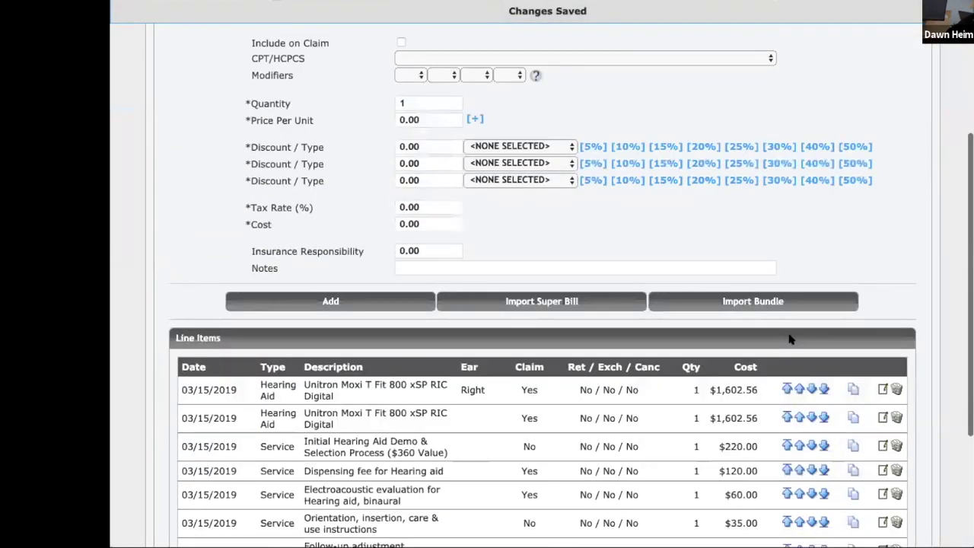
{"action": "scroll", "coordinate": [789, 339], "scroll_direction": "down", "scroll_amount": 3}
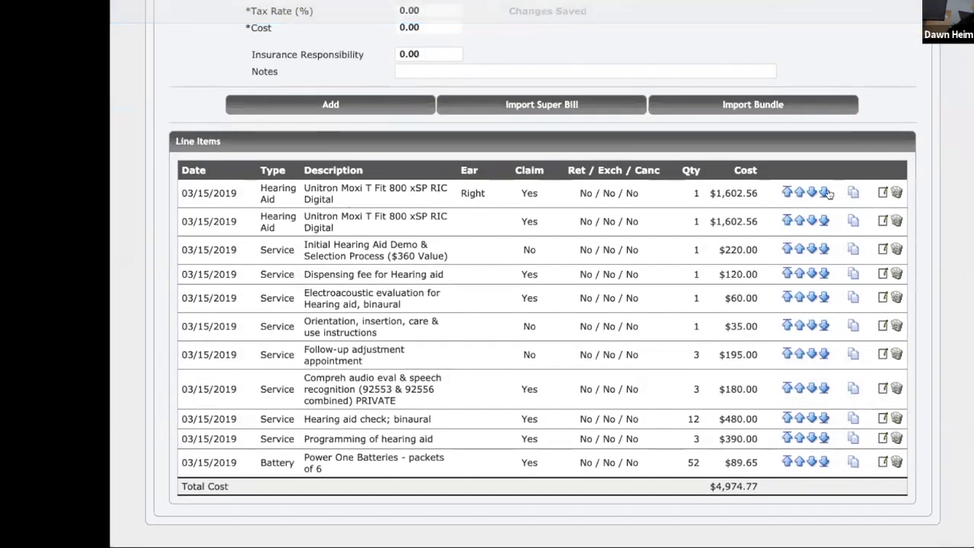
{"action": "left_click", "coordinate": [881, 222]}
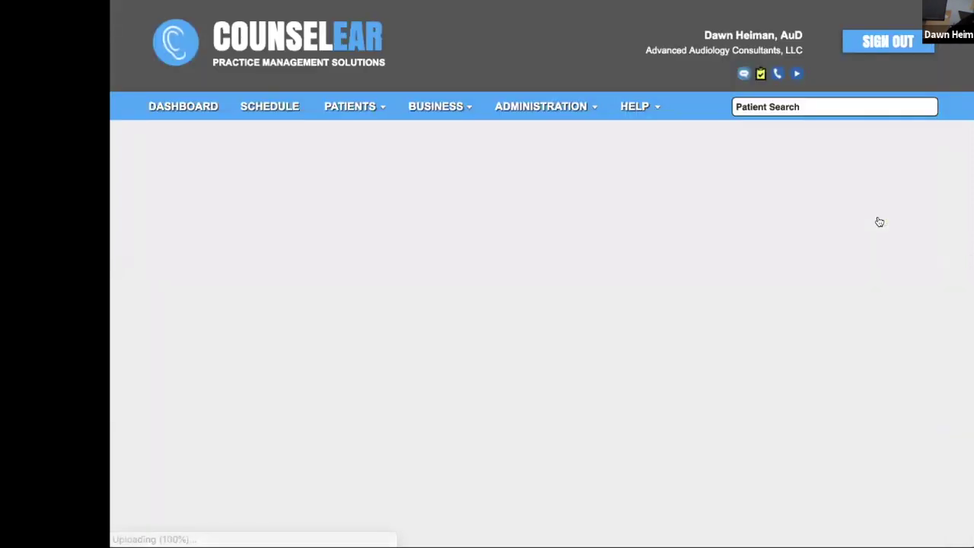
{"action": "scroll", "coordinate": [555, 350], "scroll_direction": "down", "scroll_amount": 2}
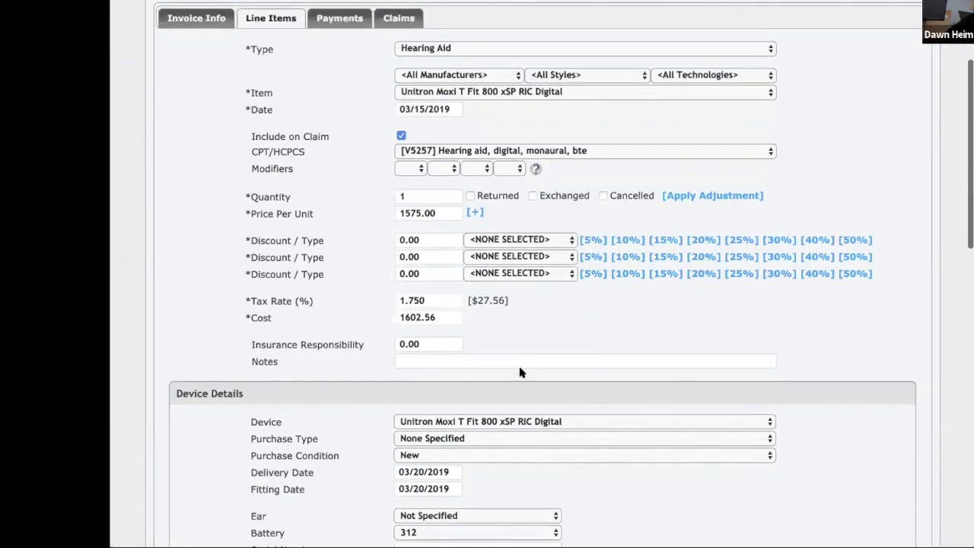
{"action": "scroll", "coordinate": [520, 372], "scroll_direction": "down", "scroll_amount": 2}
{"action": "left_click", "coordinate": [462, 401]}
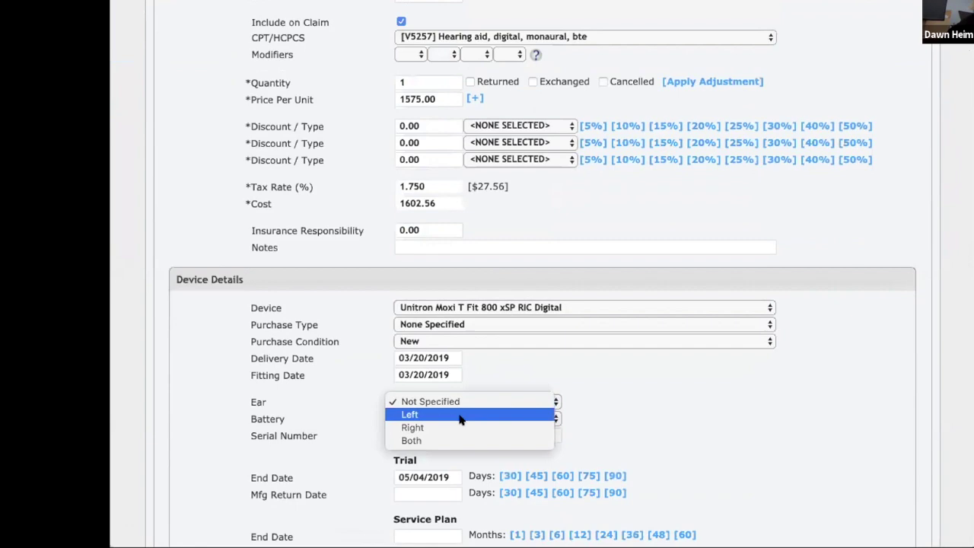
{"action": "left_click", "coordinate": [459, 415]}
- Enter serial number asdflkhj for the left hearing aid and update the line item
{"action": "left_click", "coordinate": [457, 433]}
{"action": "type", "text": "asdflkhj"}
{"action": "scroll", "coordinate": [457, 433], "scroll_direction": "down", "scroll_amount": 5}
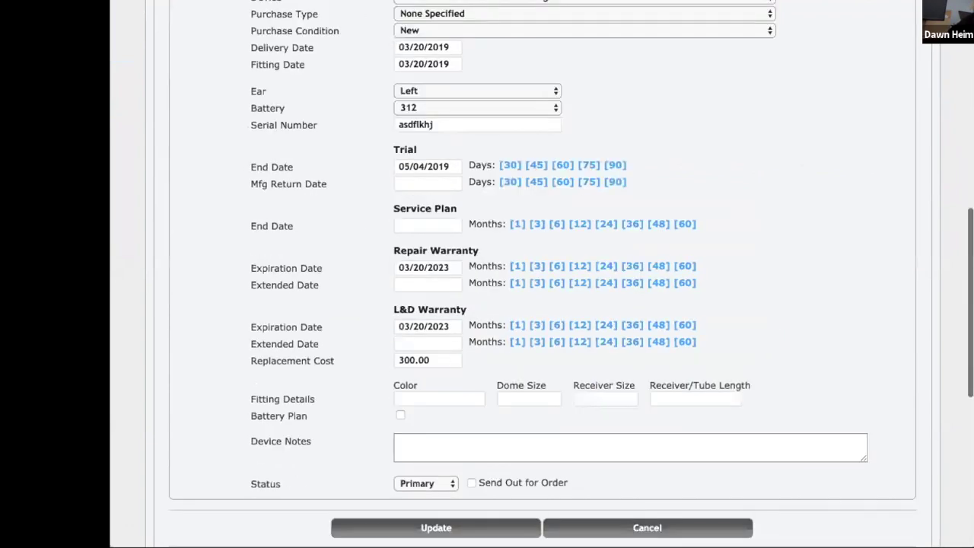
{"action": "scroll", "coordinate": [427, 301], "scroll_direction": "down", "scroll_amount": 3}
{"action": "left_click", "coordinate": [427, 300]}
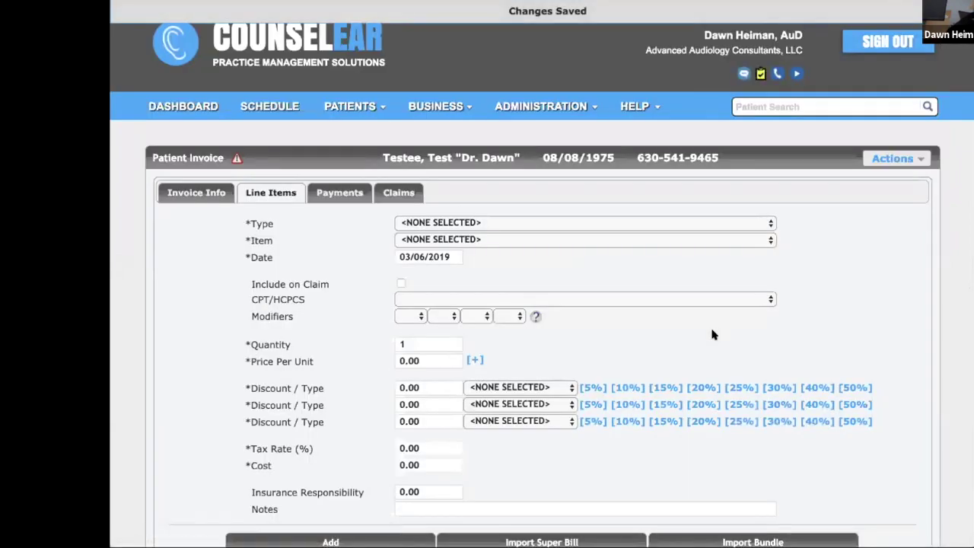
{"action": "scroll", "coordinate": [712, 335], "scroll_direction": "down", "scroll_amount": 1}
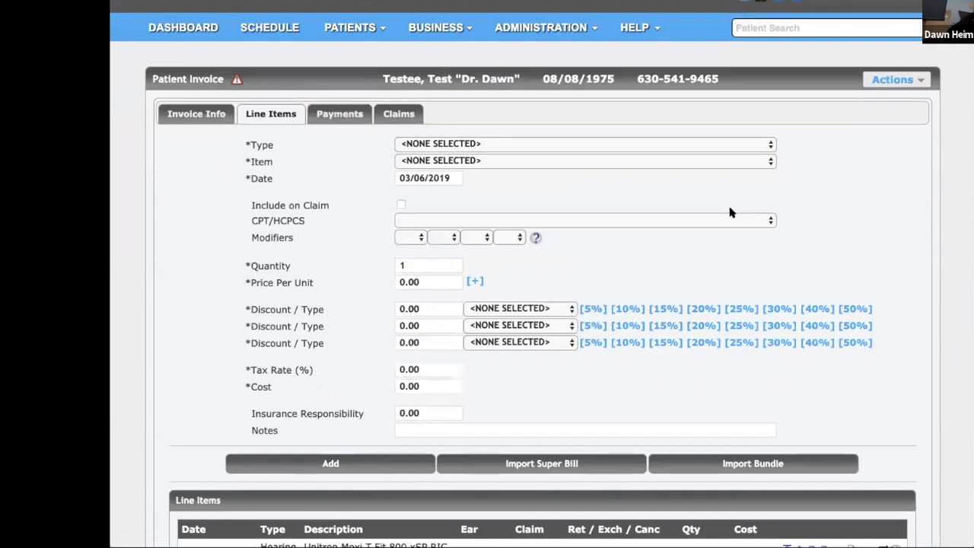
{"action": "left_click", "coordinate": [761, 143]}
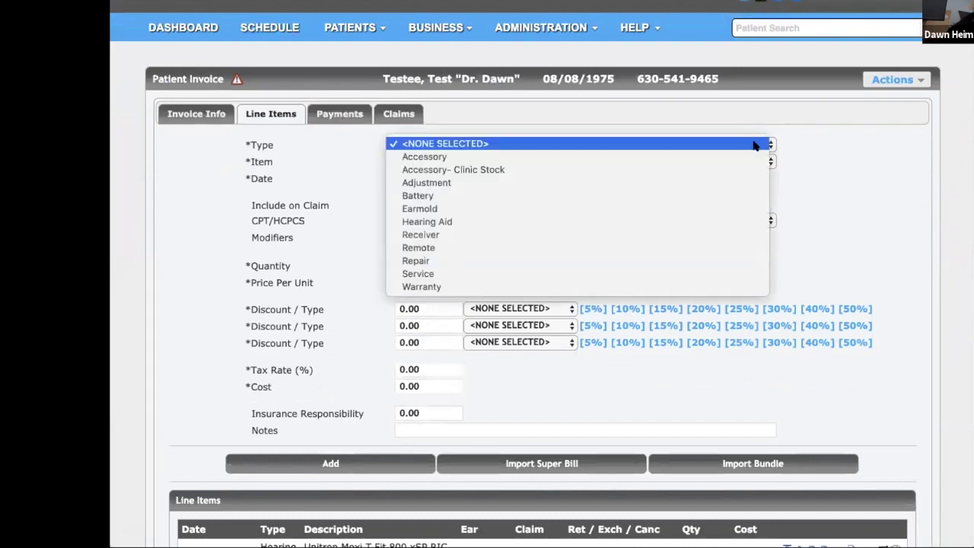
{"action": "left_click", "coordinate": [731, 195]}
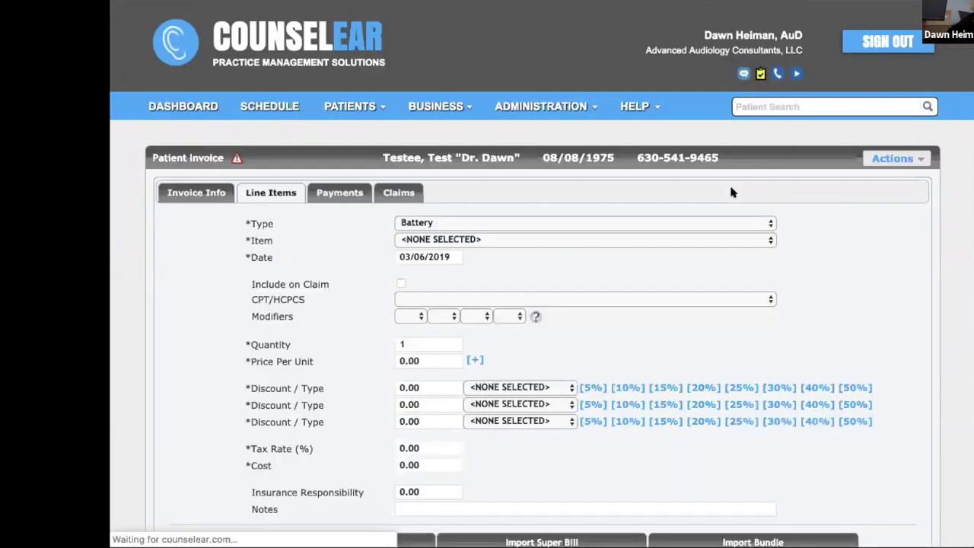
{"action": "left_click", "coordinate": [753, 240]}
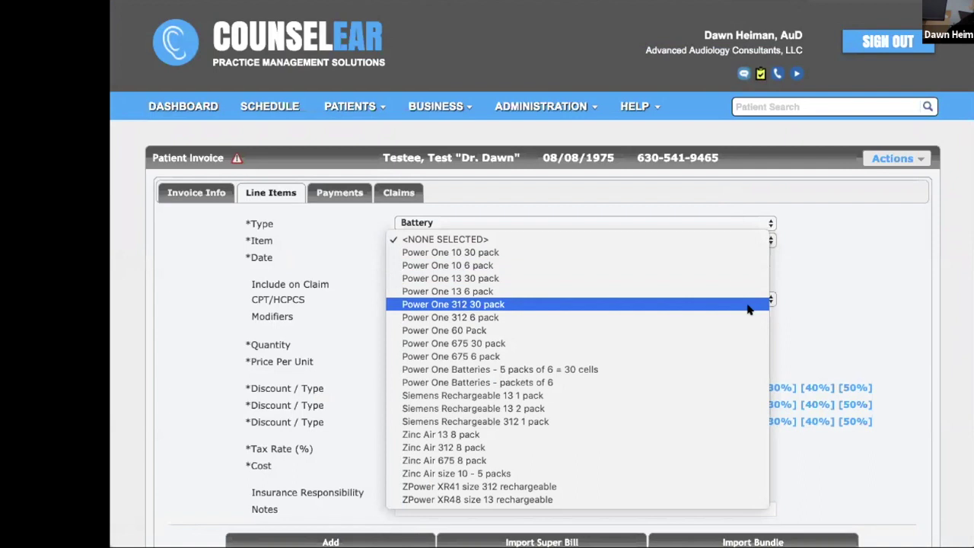
{"action": "left_click", "coordinate": [830, 211]}
- Add an Accessory line item for the Battery recharger with batteries to the invoice
{"action": "left_click", "coordinate": [767, 221]}
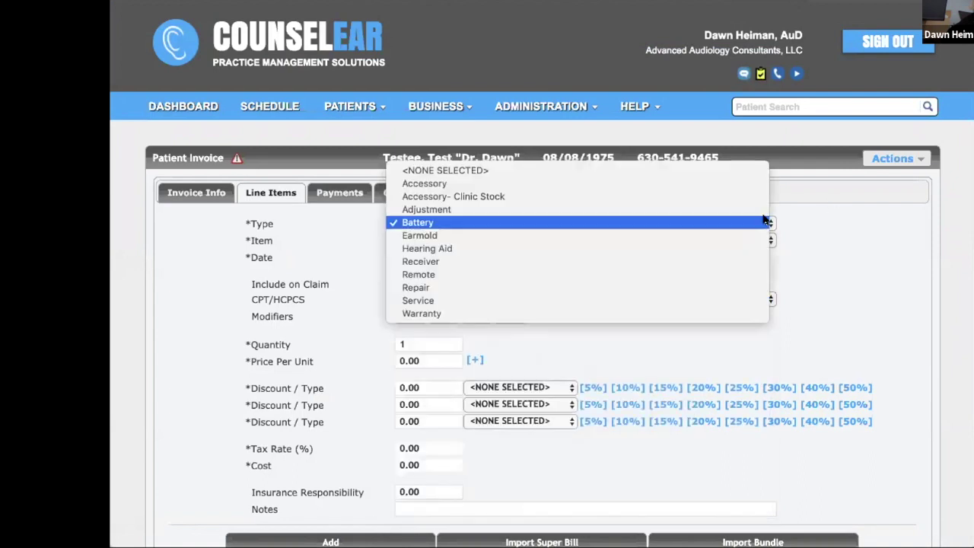
{"action": "left_click", "coordinate": [763, 185]}
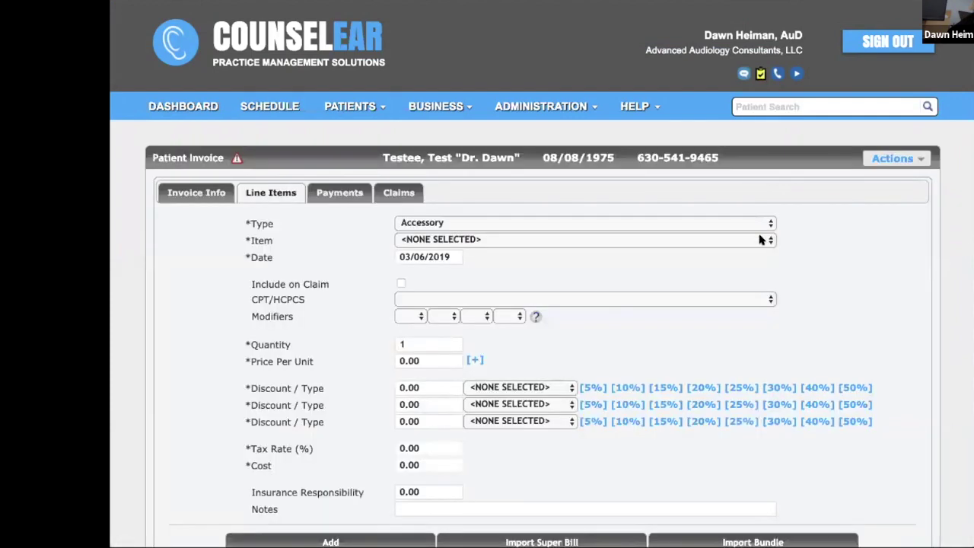
{"action": "left_click", "coordinate": [763, 239]}
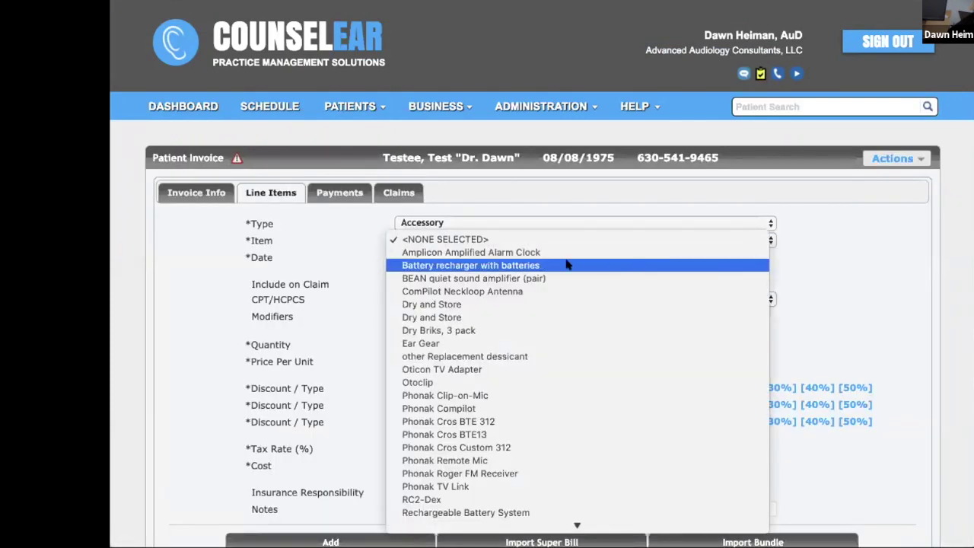
{"action": "left_click", "coordinate": [523, 266]}
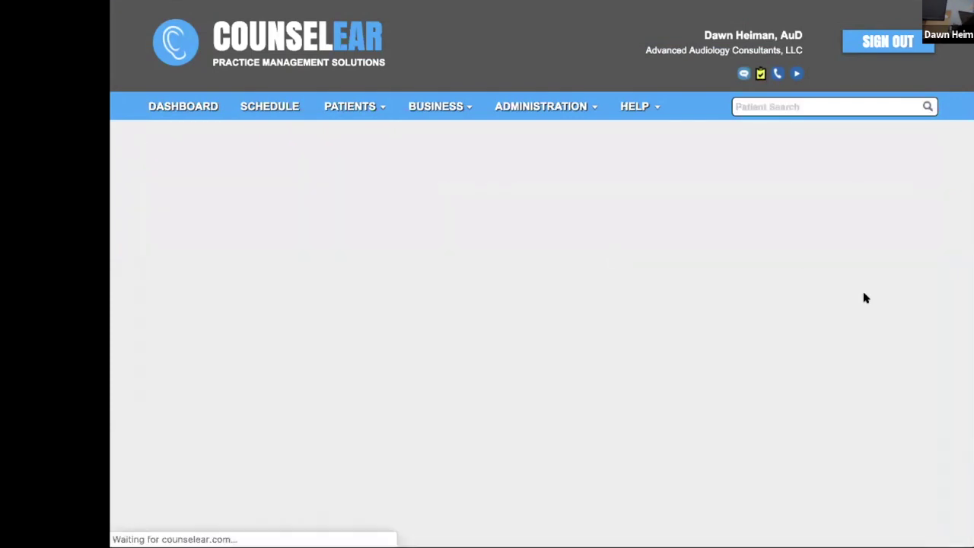
{"action": "scroll", "coordinate": [864, 293], "scroll_direction": "down", "scroll_amount": 5}
{"action": "scroll", "coordinate": [487, 157], "scroll_direction": "up", "scroll_amount": 2}
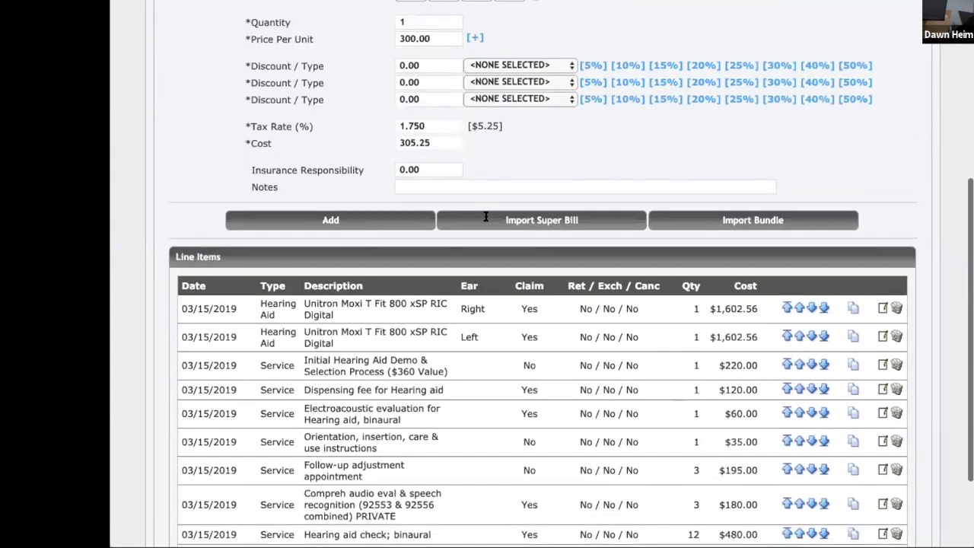
{"action": "left_click", "coordinate": [308, 223]}
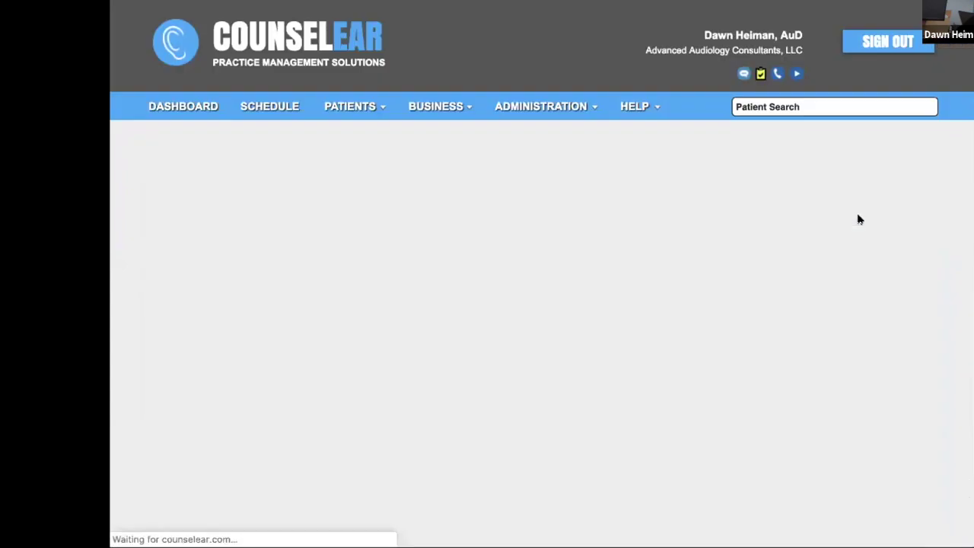
- Reorder the battery recharger line item to sit directly below the two hearing aids, and return to the general invoice information
{"action": "scroll", "coordinate": [926, 227], "scroll_direction": "down", "scroll_amount": 5}
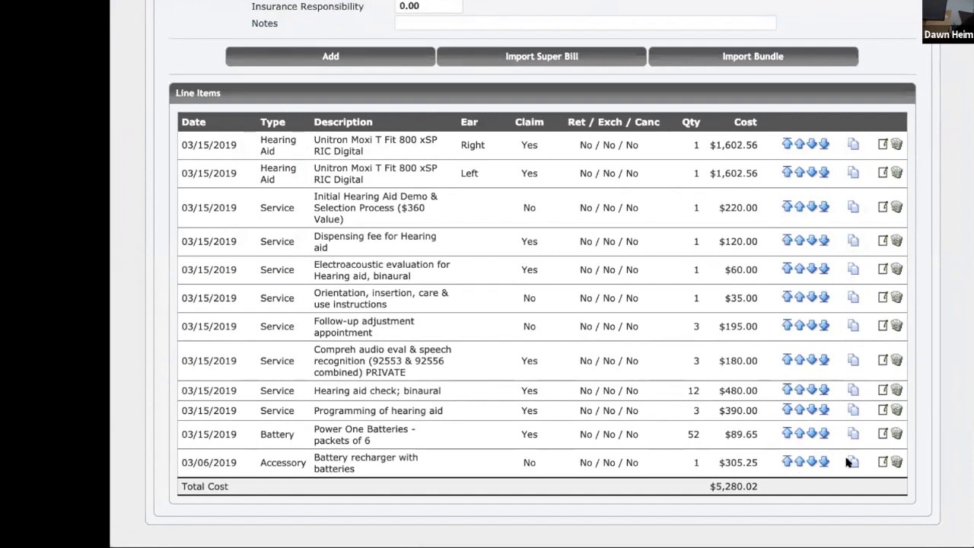
{"action": "left_click", "coordinate": [784, 463]}
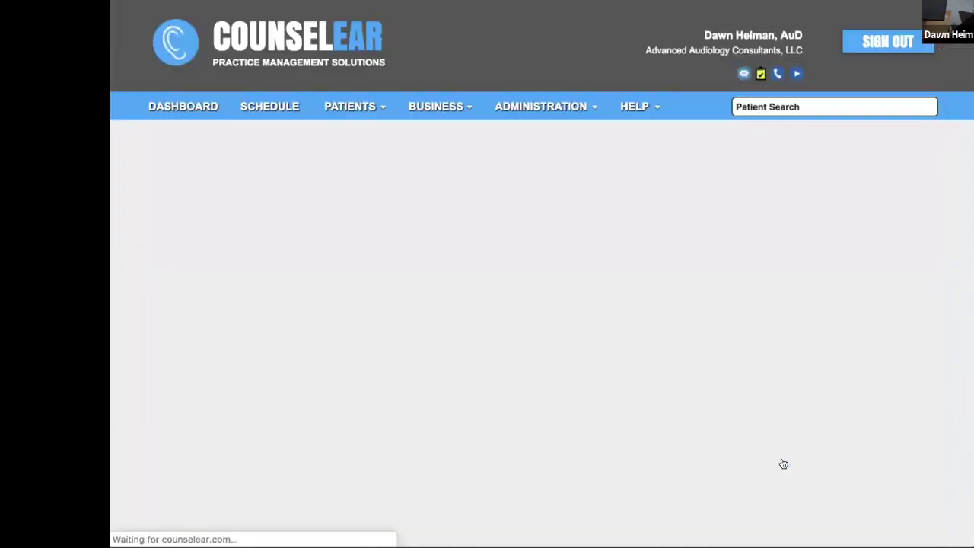
{"action": "scroll", "coordinate": [793, 244], "scroll_direction": "down", "scroll_amount": 3}
{"action": "scroll", "coordinate": [793, 244], "scroll_direction": "down", "scroll_amount": 4}
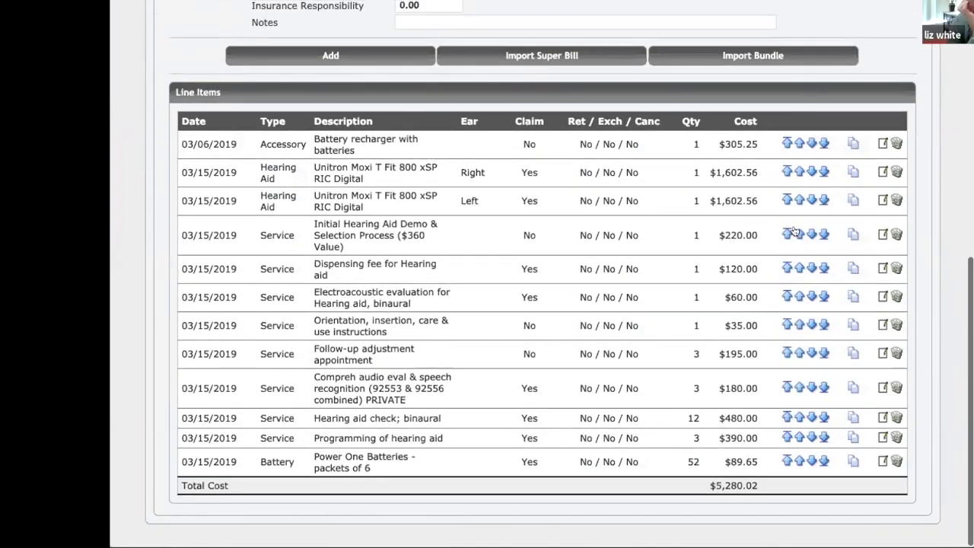
{"action": "left_click", "coordinate": [810, 146]}
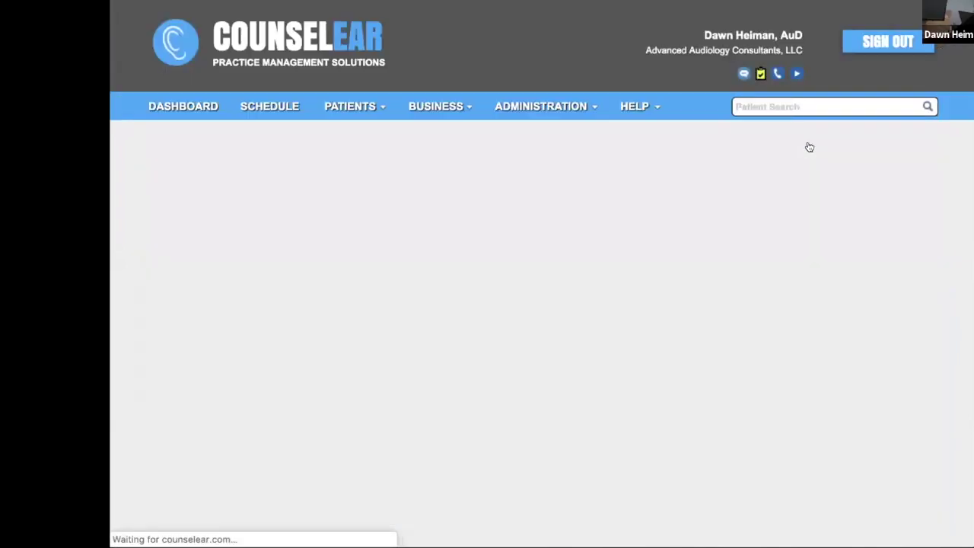
{"action": "scroll", "coordinate": [848, 267], "scroll_direction": "down", "scroll_amount": 5}
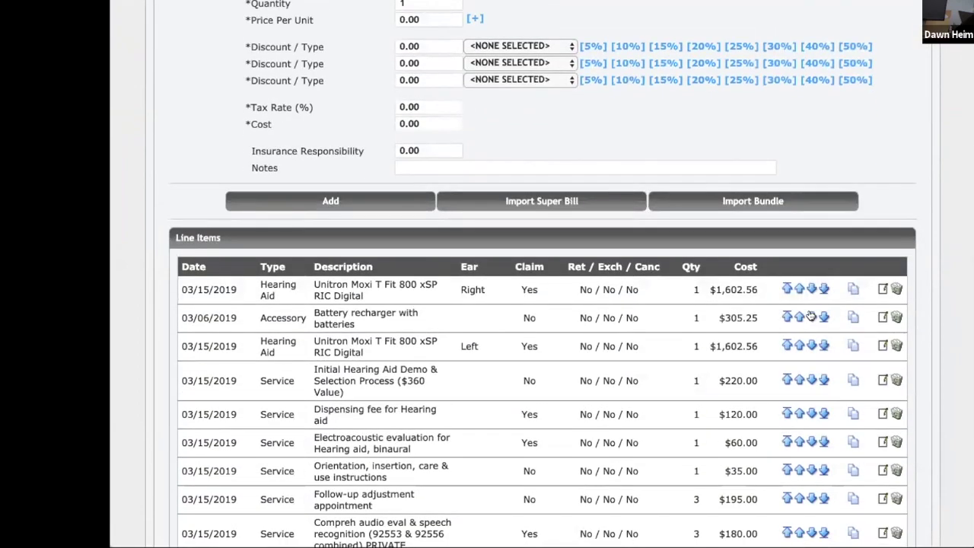
{"action": "left_click", "coordinate": [810, 318]}
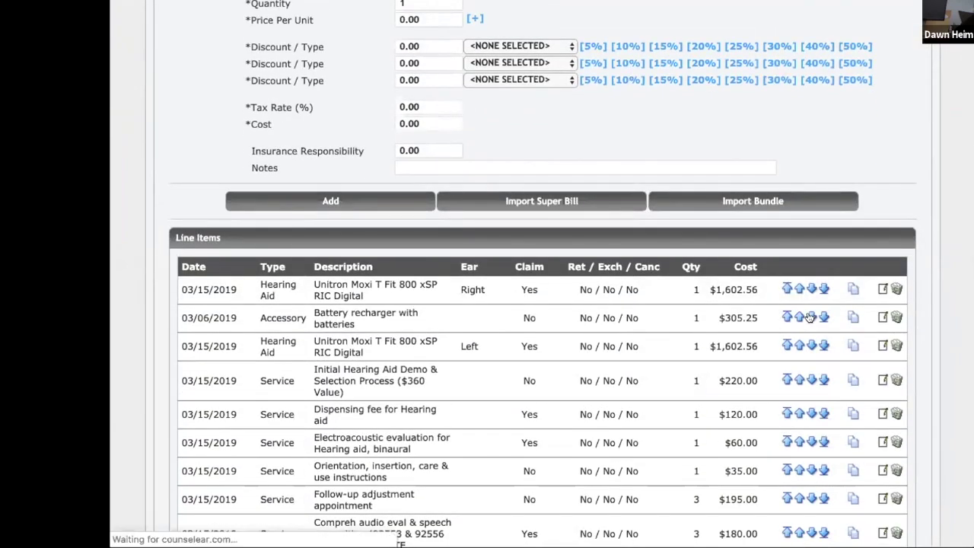
{"action": "scroll", "coordinate": [775, 353], "scroll_direction": "down", "scroll_amount": 5}
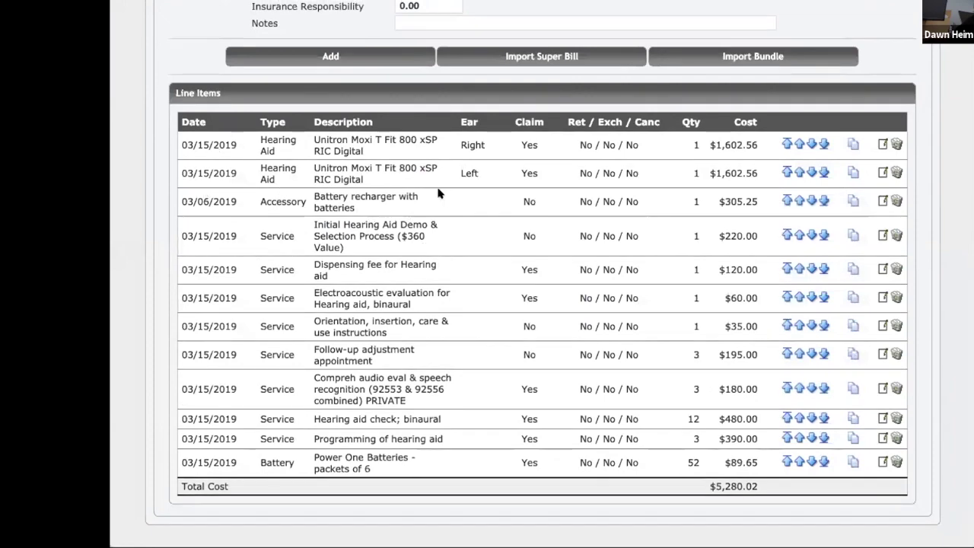
{"action": "scroll", "coordinate": [439, 194], "scroll_direction": "up", "scroll_amount": 7}
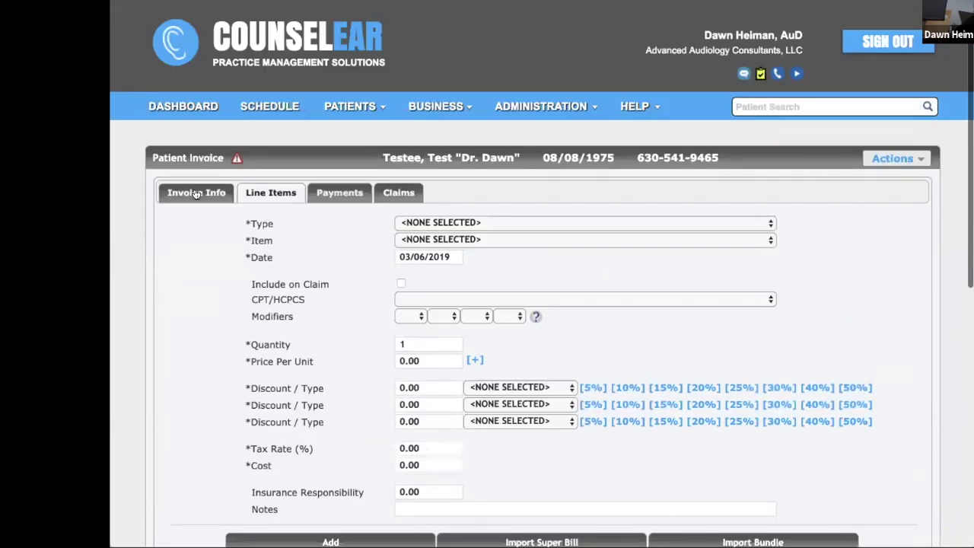
{"action": "left_click", "coordinate": [196, 194]}
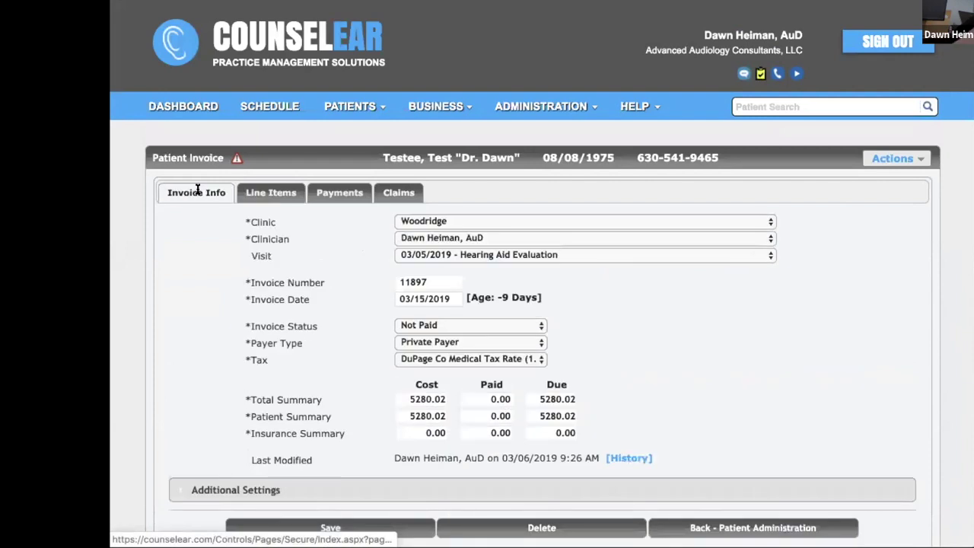
- Save the general information of the current patient invoice
{"action": "left_click", "coordinate": [419, 293]}
{"action": "left_click", "coordinate": [534, 408]}
{"action": "scroll", "coordinate": [404, 498], "scroll_direction": "down", "scroll_amount": 1}
{"action": "right_click", "coordinate": [350, 495]}
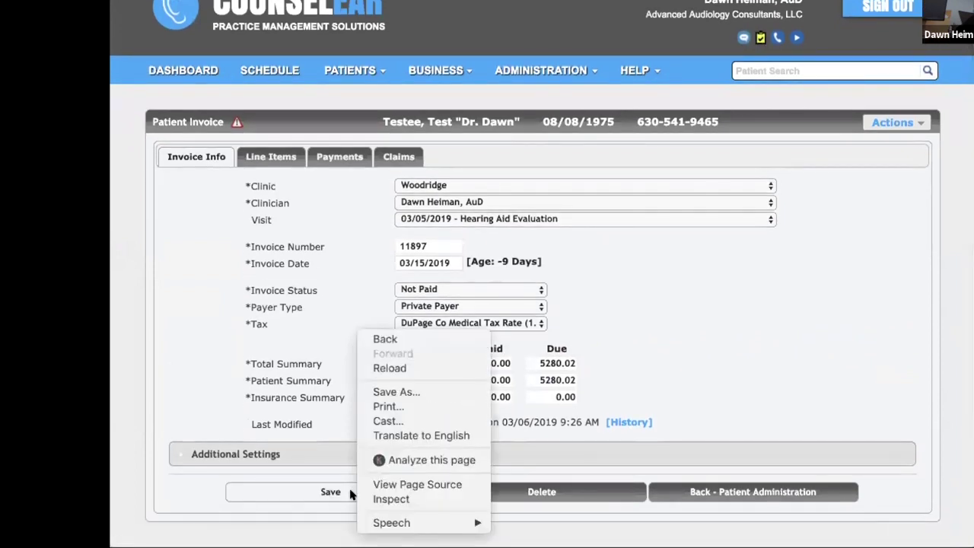
{"action": "left_click", "coordinate": [311, 493]}
{"action": "left_click", "coordinate": [311, 492]}
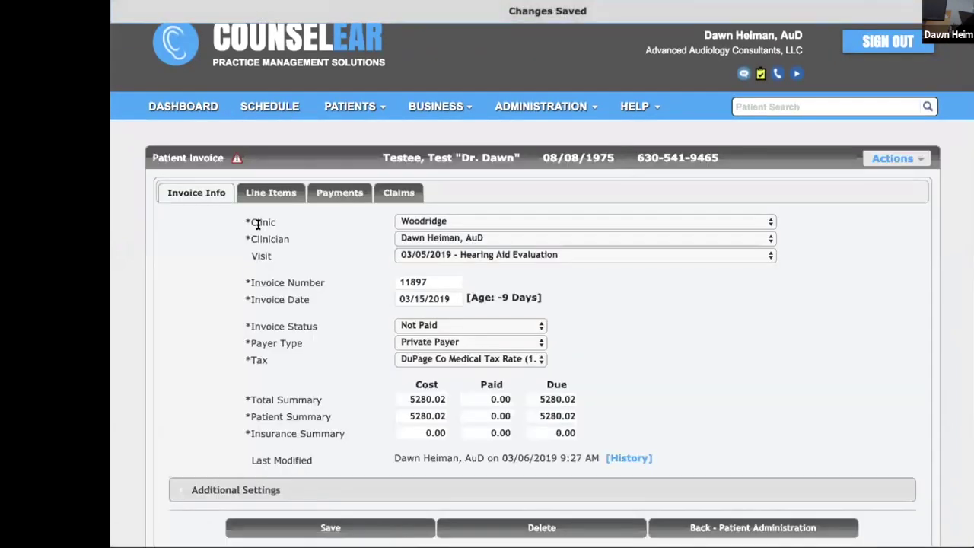
- Set the date of the invoice's Battery recharger with batteries line item to 03/15/2019 and update it
{"action": "left_click", "coordinate": [264, 192]}
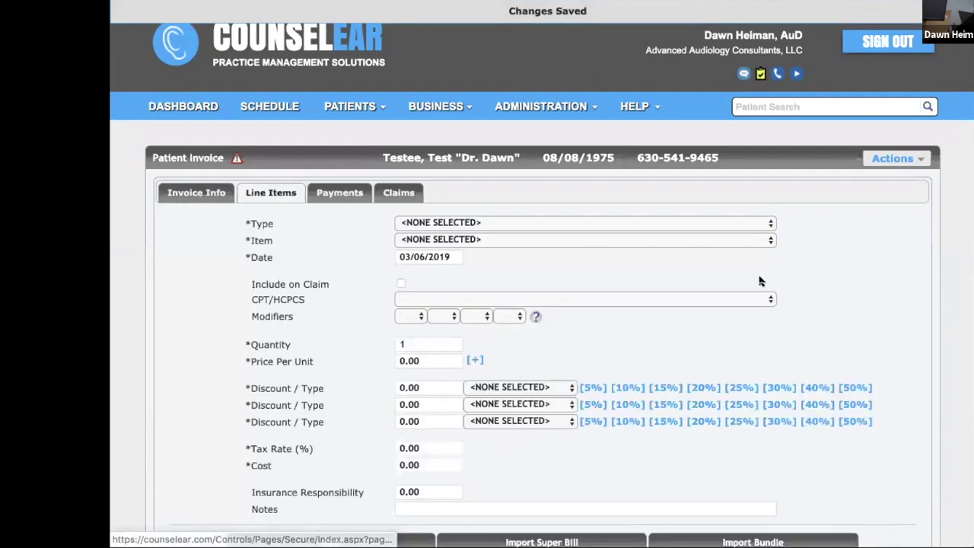
{"action": "scroll", "coordinate": [759, 280], "scroll_direction": "down", "scroll_amount": 6}
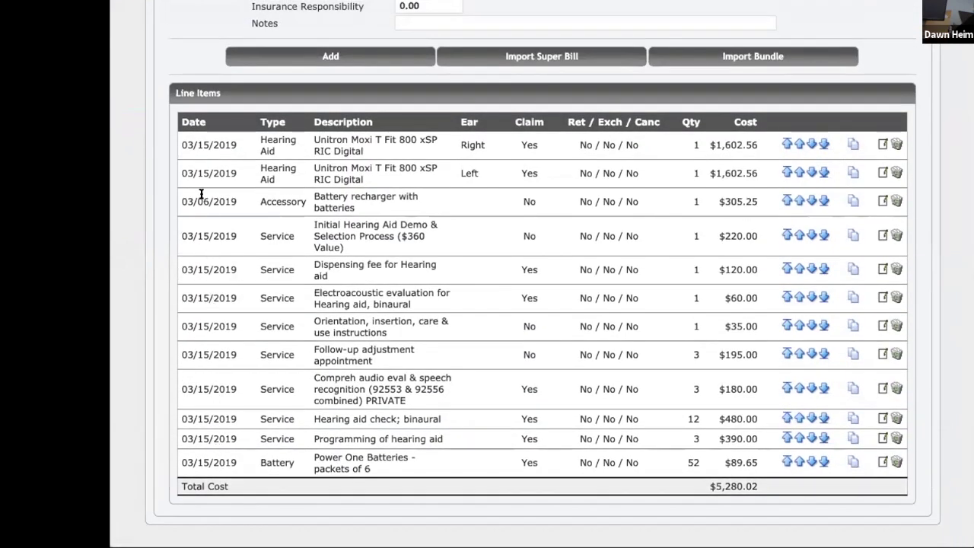
{"action": "left_click", "coordinate": [881, 201]}
{"action": "scroll", "coordinate": [878, 203], "scroll_direction": "down", "scroll_amount": 3}
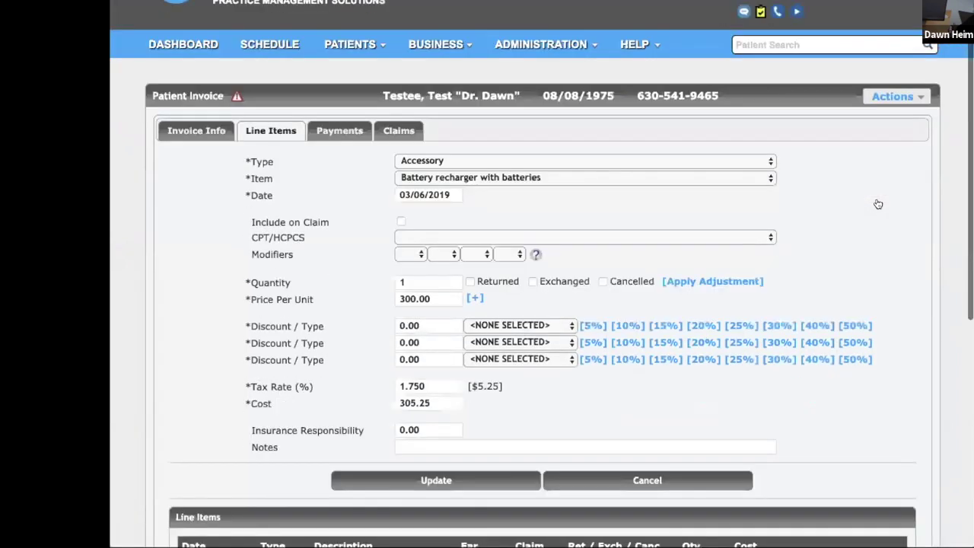
{"action": "left_click", "coordinate": [422, 127]}
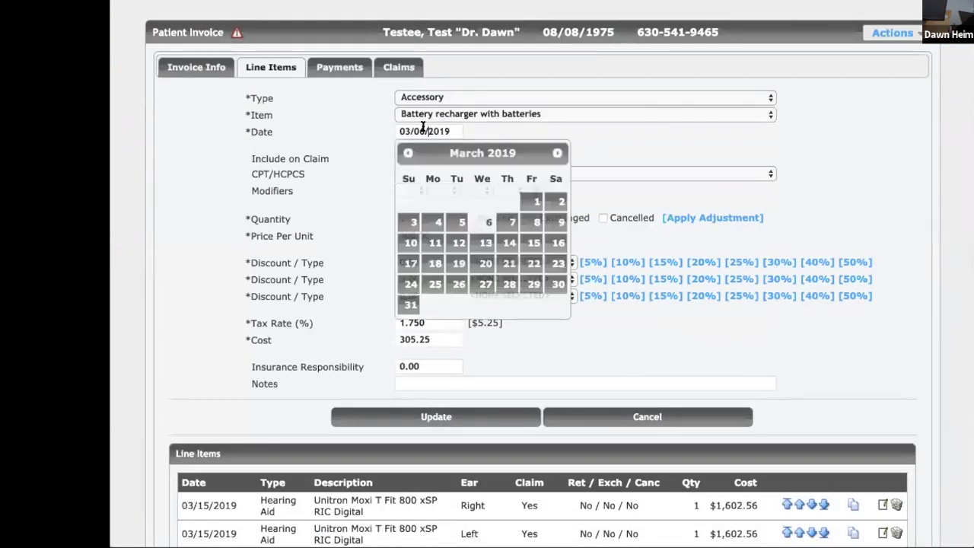
{"action": "left_click", "coordinate": [535, 243]}
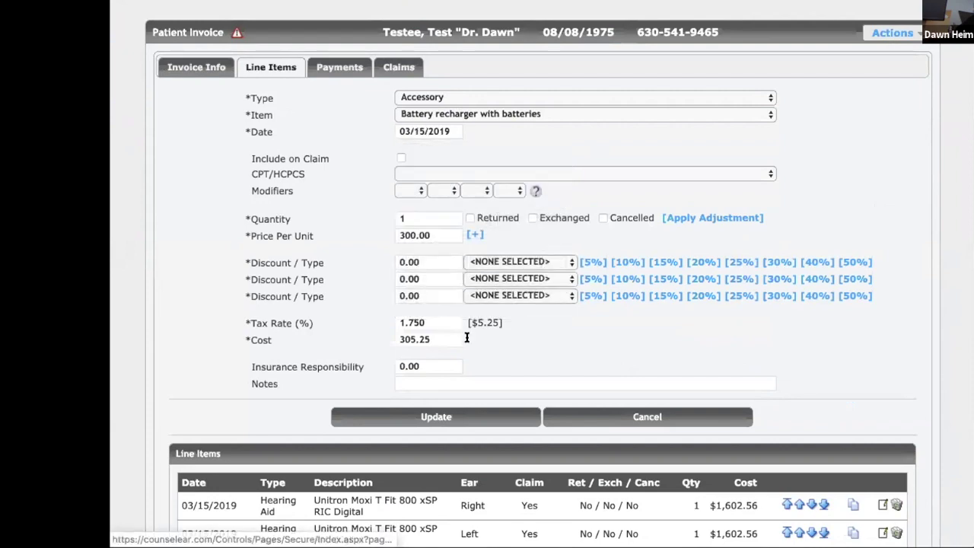
{"action": "left_click", "coordinate": [446, 417]}
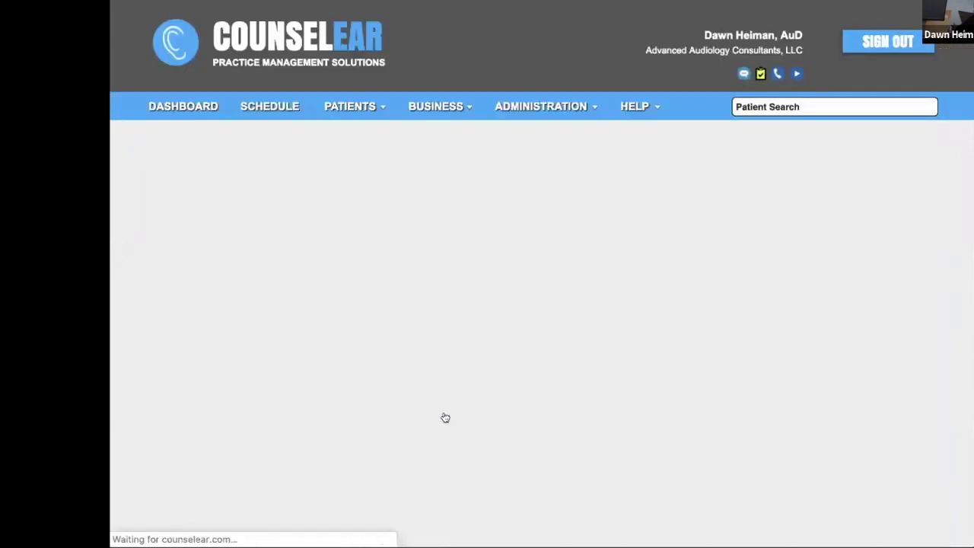
{"action": "scroll", "coordinate": [858, 340], "scroll_direction": "down", "scroll_amount": 6}
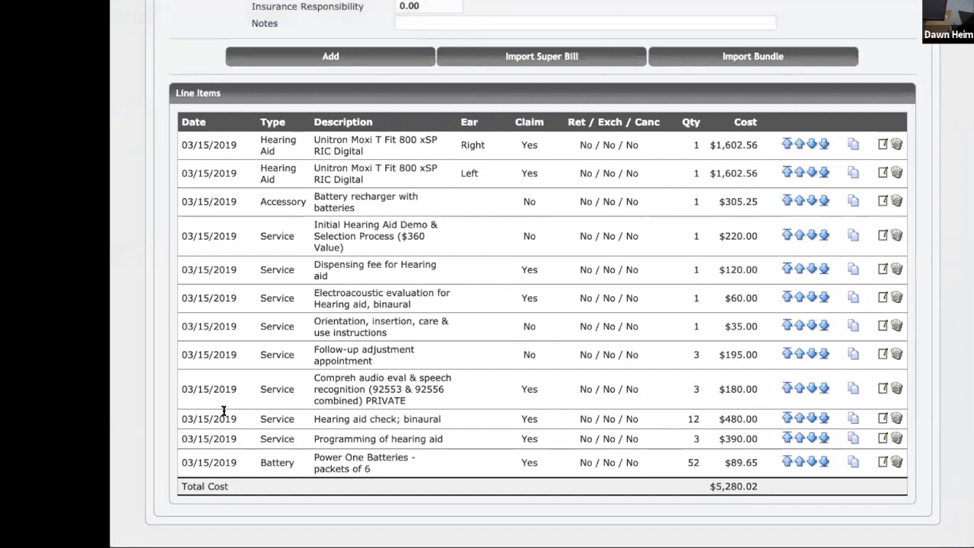
- Save the invoice again from its general information and return to the patient's administration record
{"action": "scroll", "coordinate": [223, 411], "scroll_direction": "up", "scroll_amount": 5}
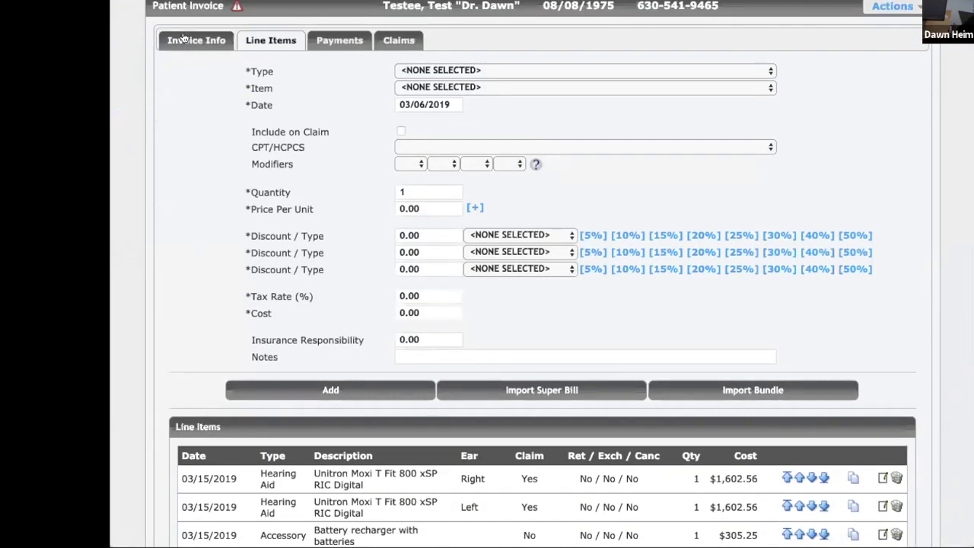
{"action": "left_click", "coordinate": [218, 100]}
{"action": "scroll", "coordinate": [400, 204], "scroll_direction": "down", "scroll_amount": 1}
{"action": "left_click", "coordinate": [344, 472]}
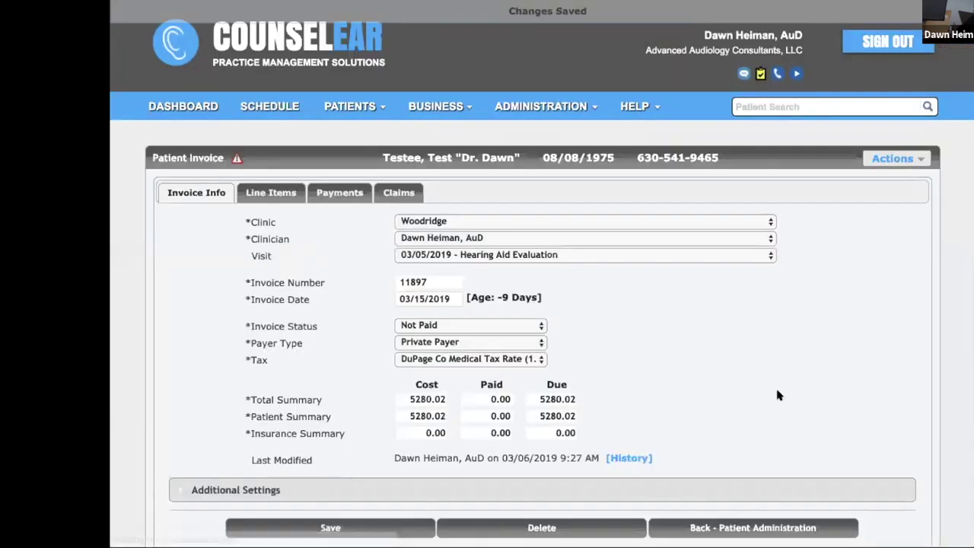
{"action": "left_click", "coordinate": [770, 527]}
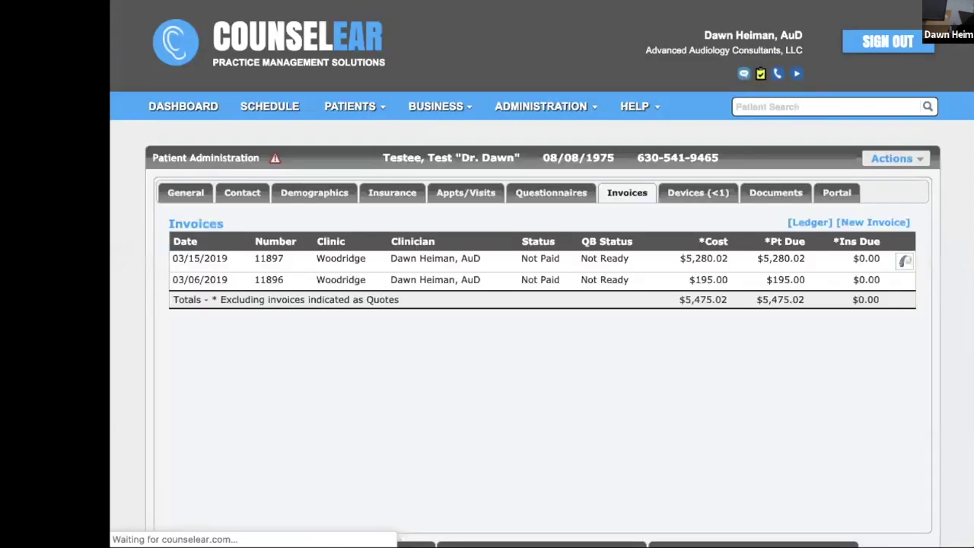
- Generate the patient's Purchase Agreement form document as a PDF and review its line items, totals and signature section
{"action": "left_click", "coordinate": [906, 158]}
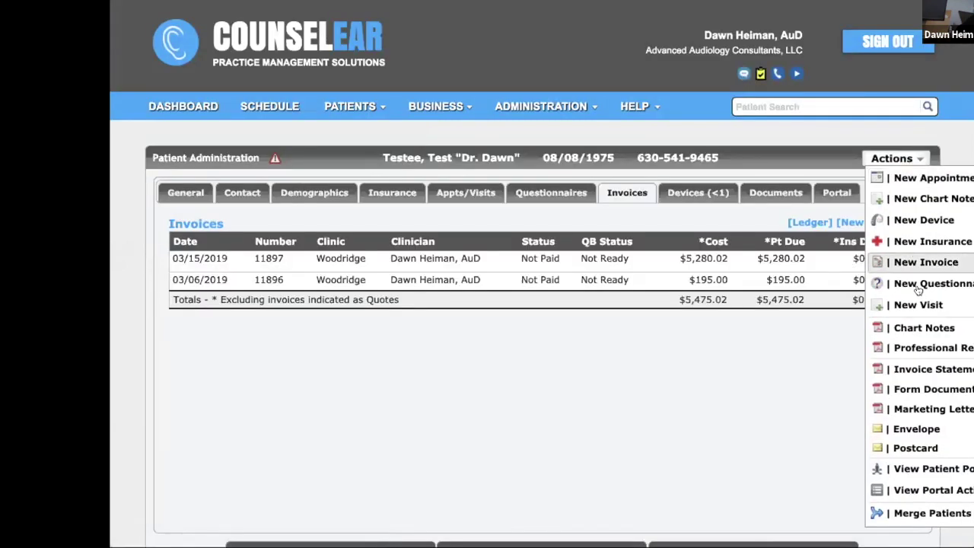
{"action": "left_click", "coordinate": [923, 388]}
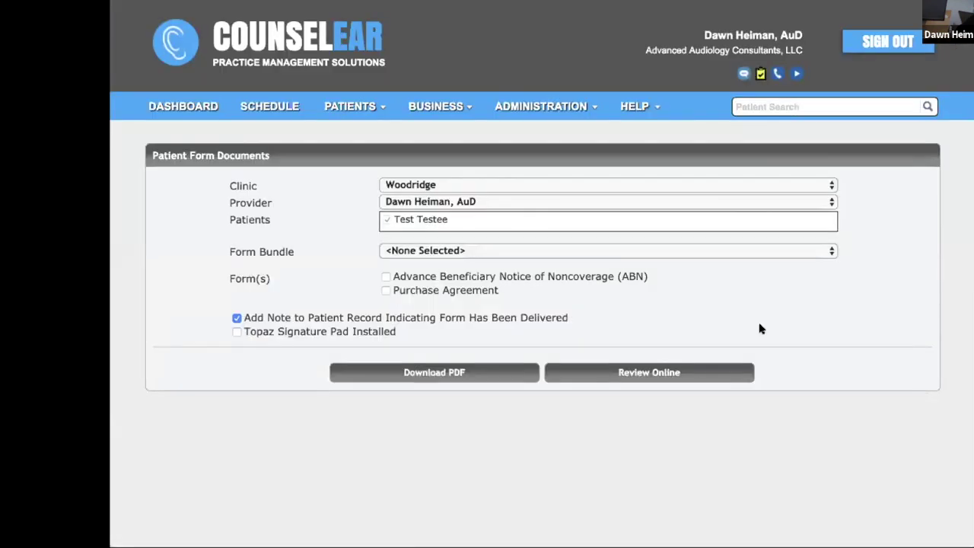
{"action": "left_click", "coordinate": [384, 291]}
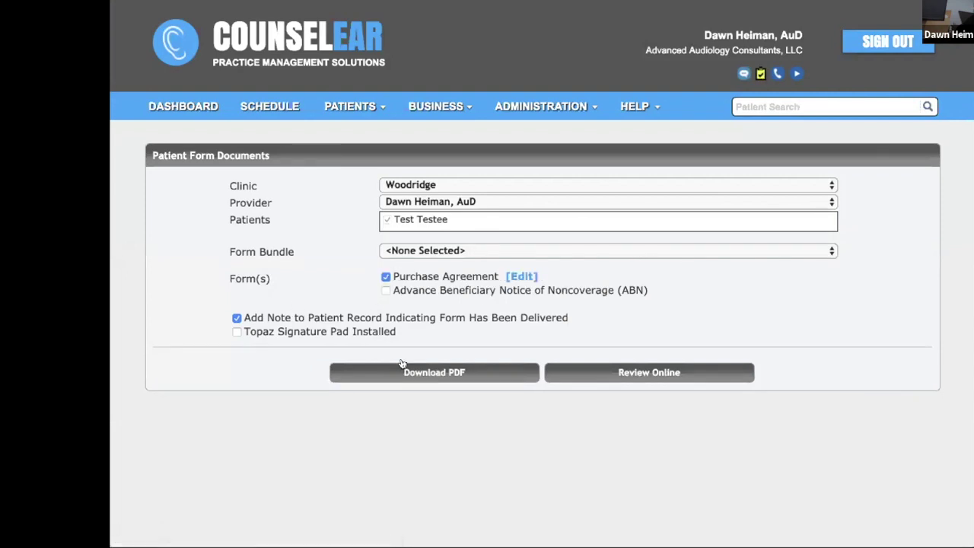
{"action": "left_click", "coordinate": [405, 372]}
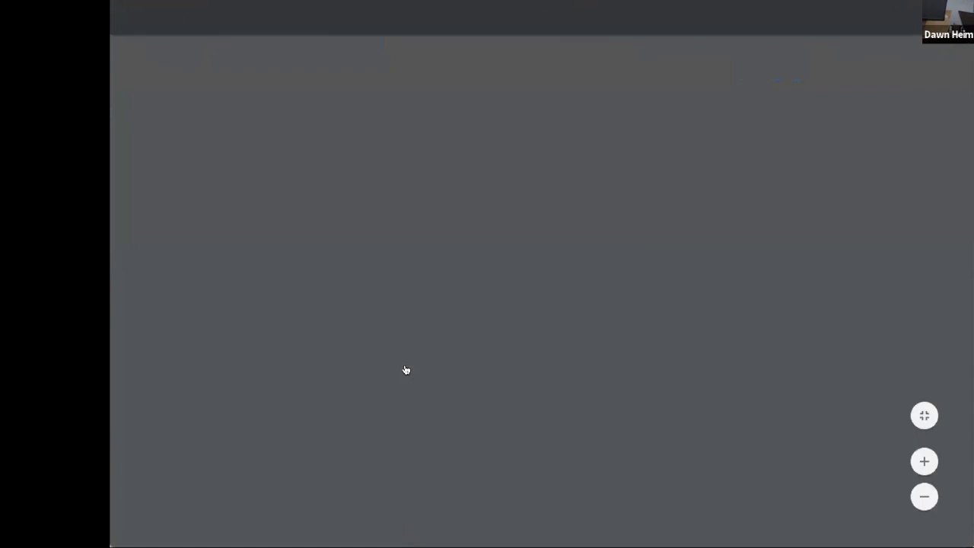
{"action": "scroll", "coordinate": [406, 369], "scroll_direction": "down", "scroll_amount": 3}
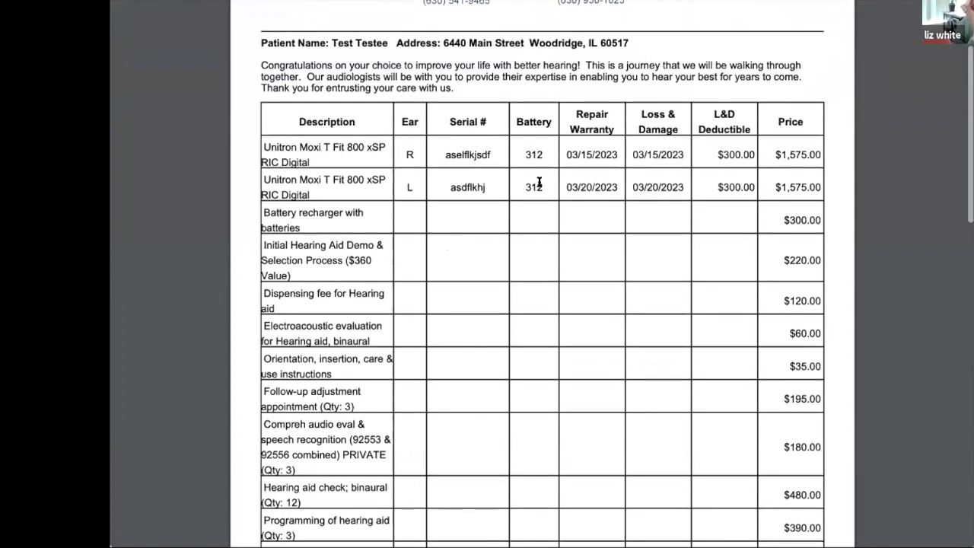
{"action": "scroll", "coordinate": [539, 183], "scroll_direction": "down", "scroll_amount": 5}
{"action": "scroll", "coordinate": [388, 131], "scroll_direction": "up", "scroll_amount": 2}
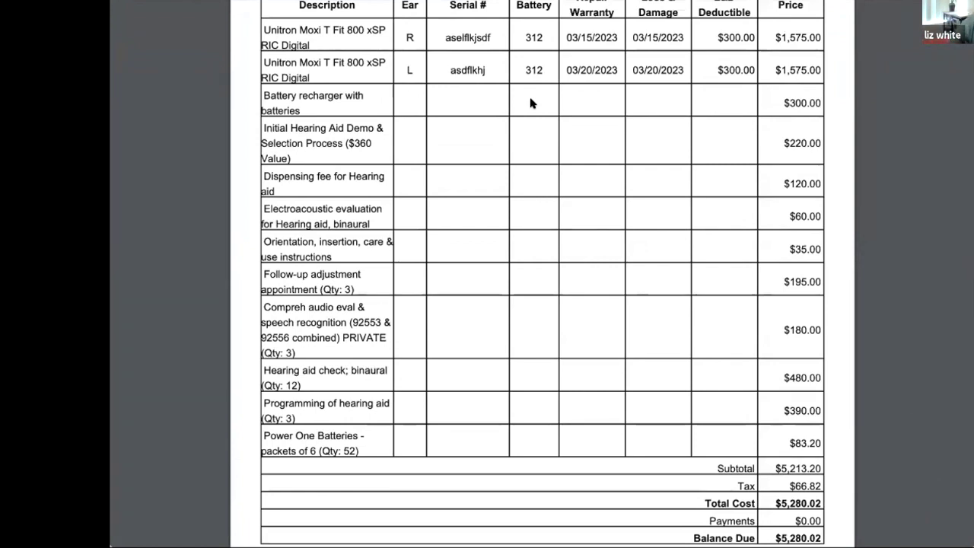
{"action": "scroll", "coordinate": [531, 102], "scroll_direction": "down", "scroll_amount": 10}
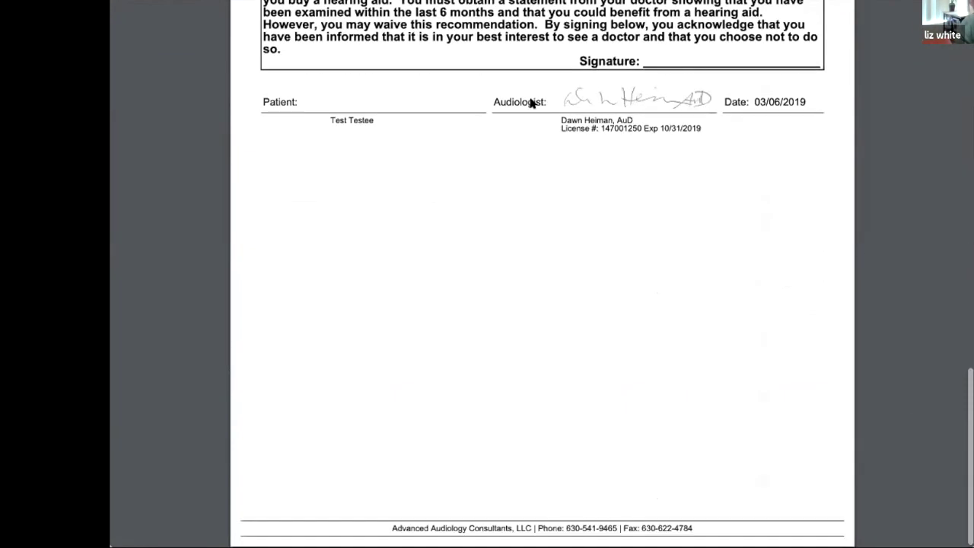